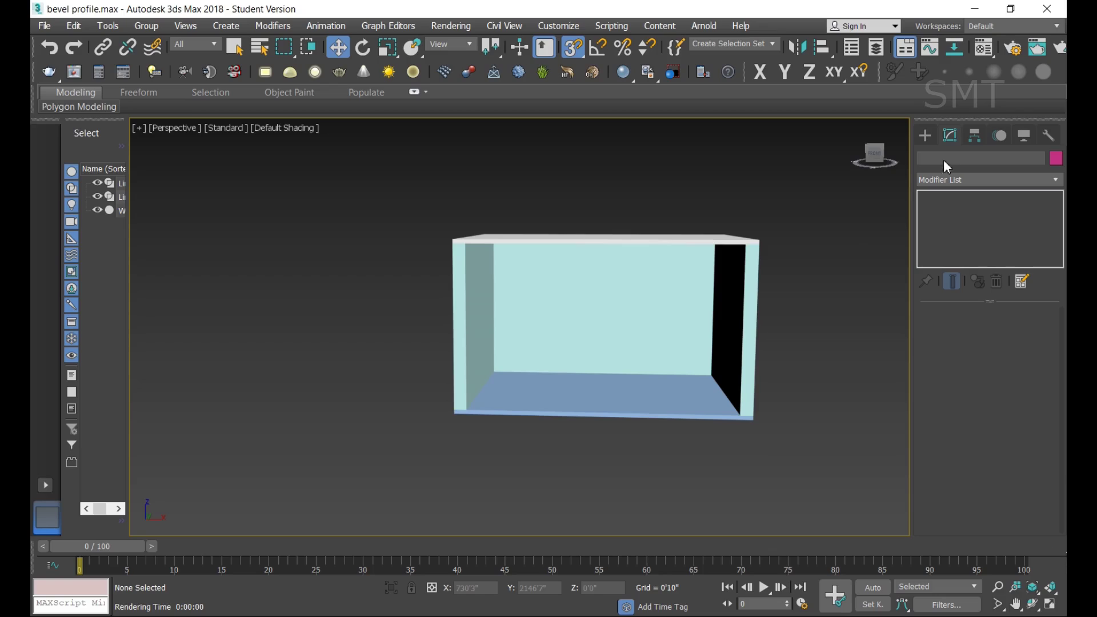
Step: Arm the Line tool from the Create panel's Shapes > Splines category
click(927, 135)
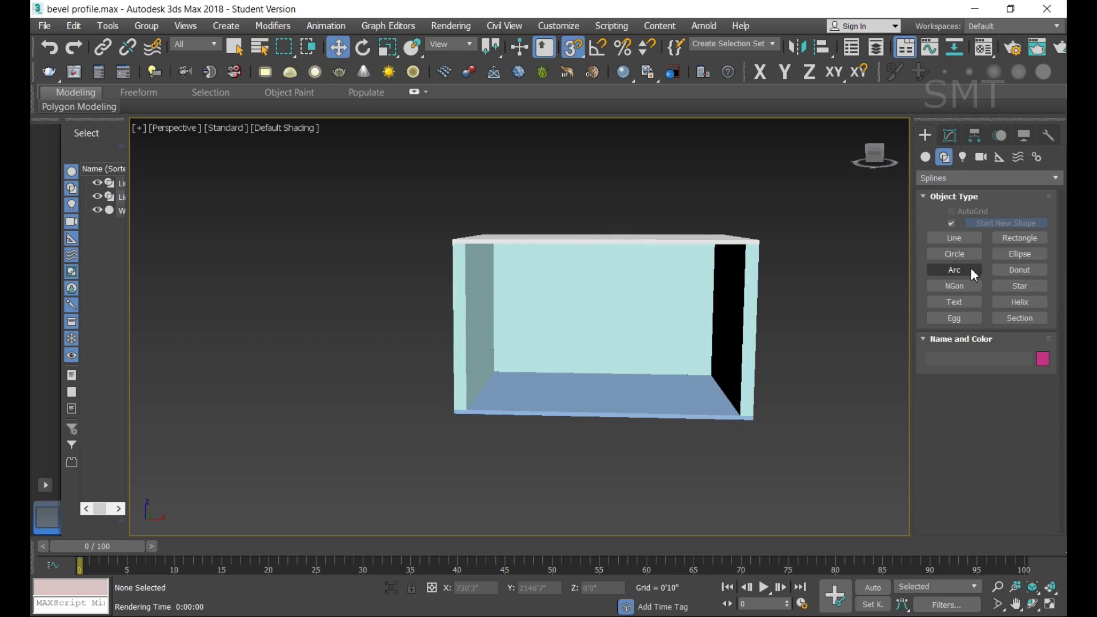
click(959, 237)
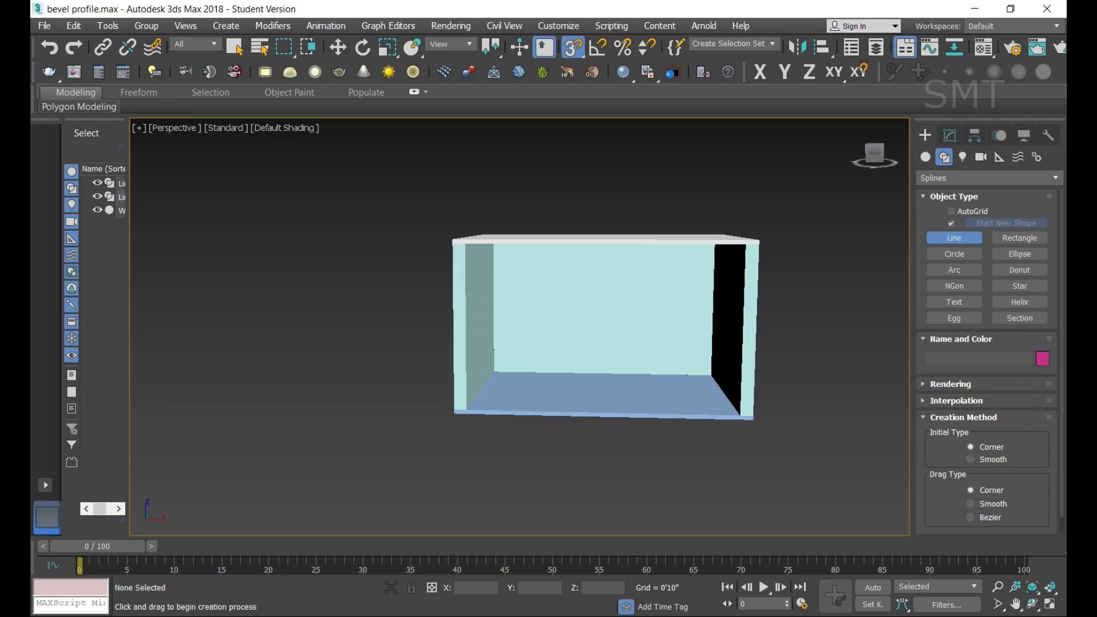
Step: Switch to four viewports, make Top active, and cancel a first false-start line
click(1051, 601)
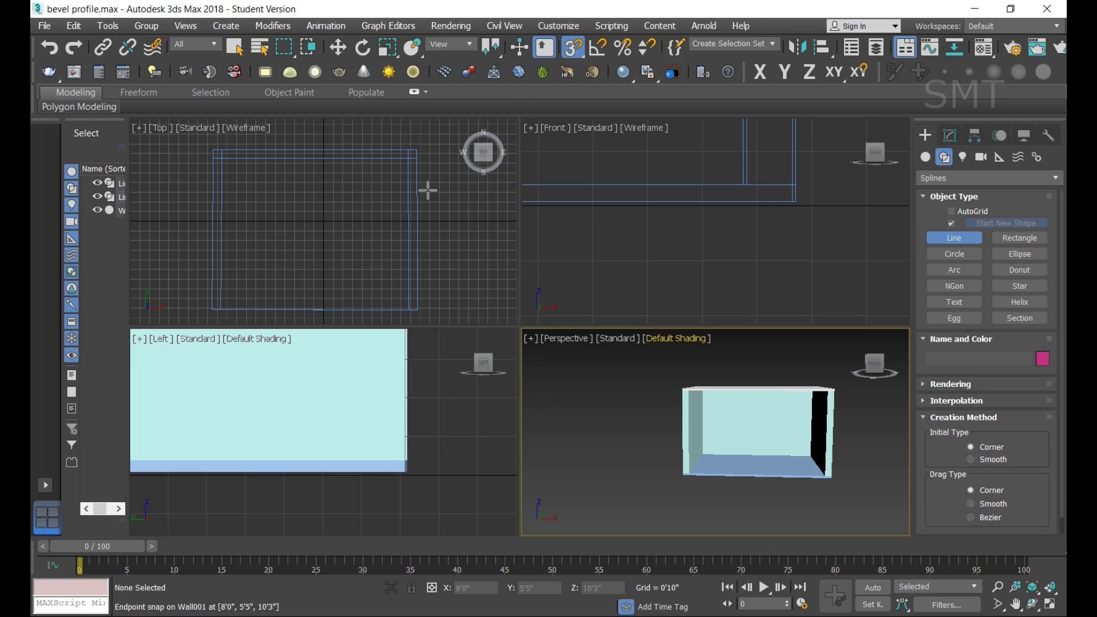
right_click(359, 200)
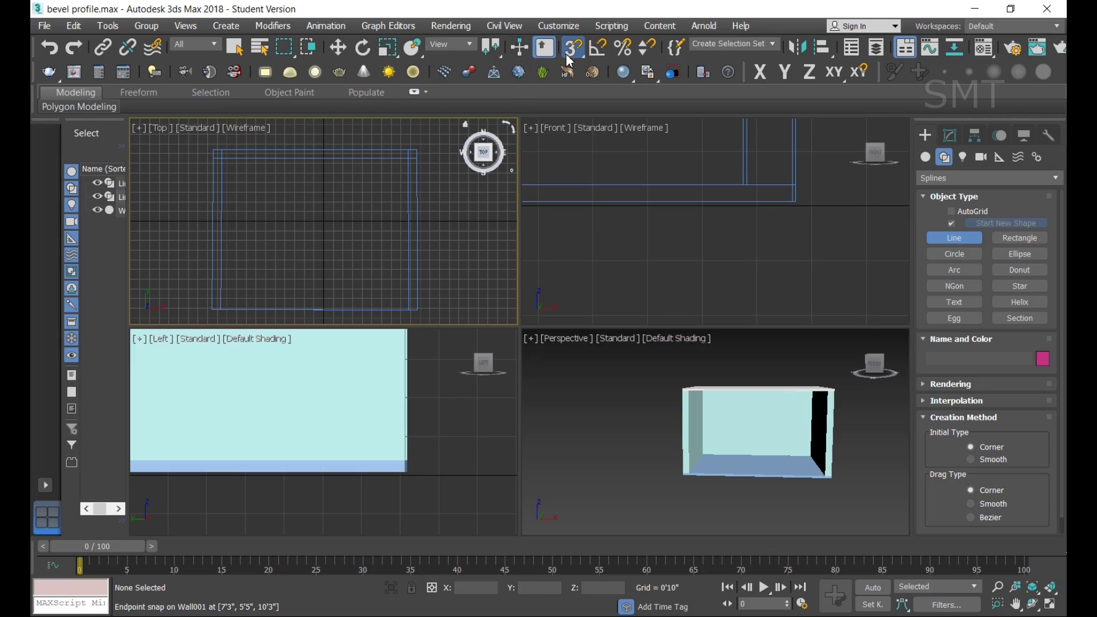
click(222, 160)
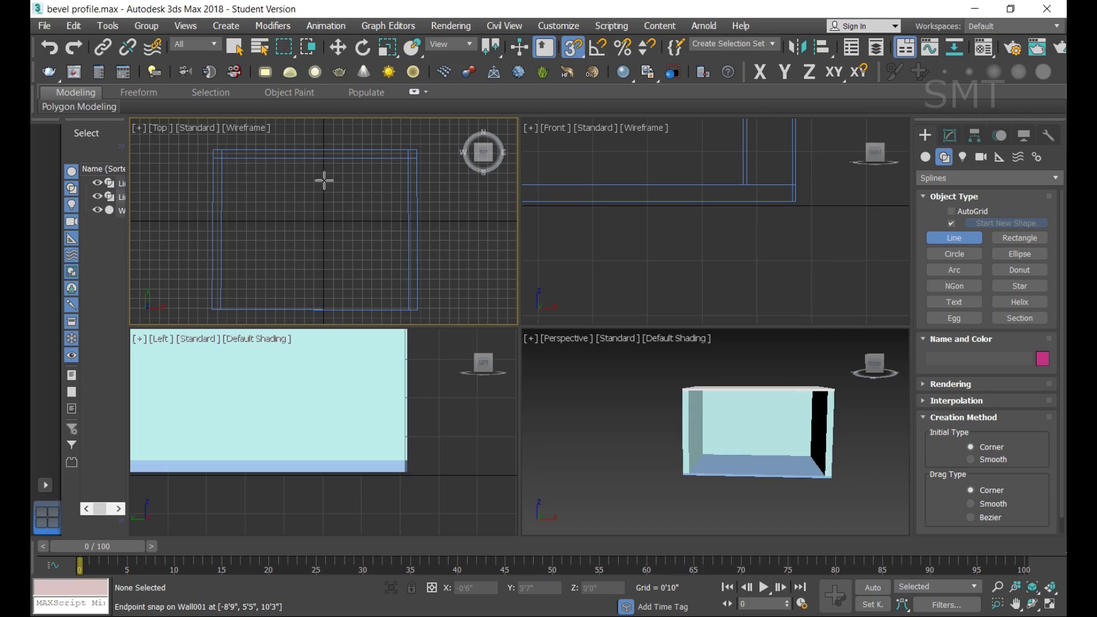
right_click(413, 305)
Step: Snap the closed spline Line005 to the four wall corners in the Top view
click(222, 158)
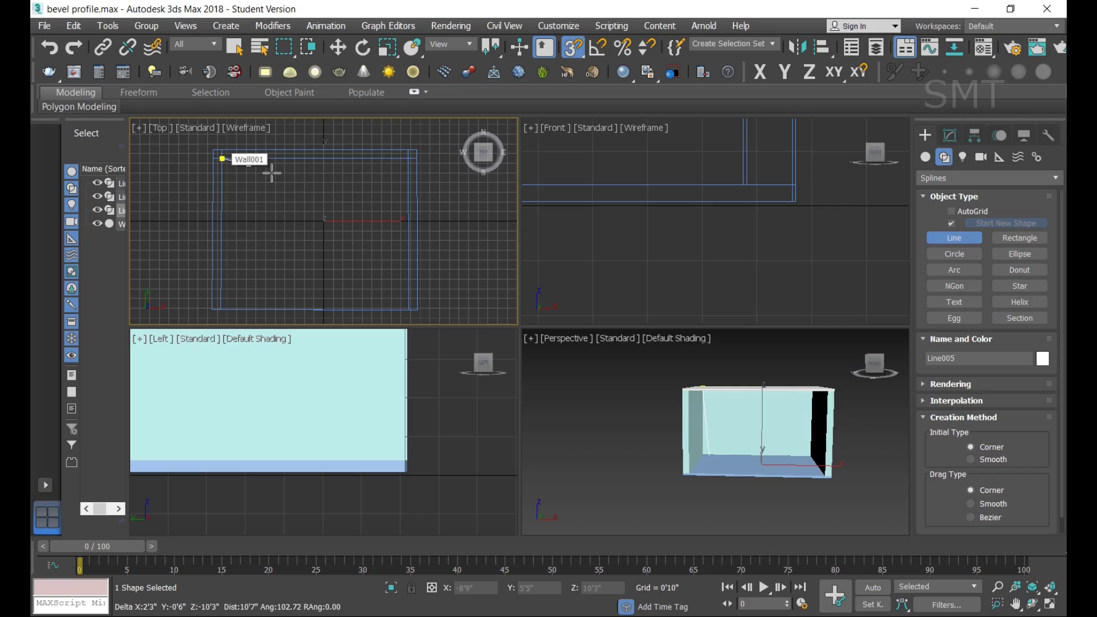
click(408, 159)
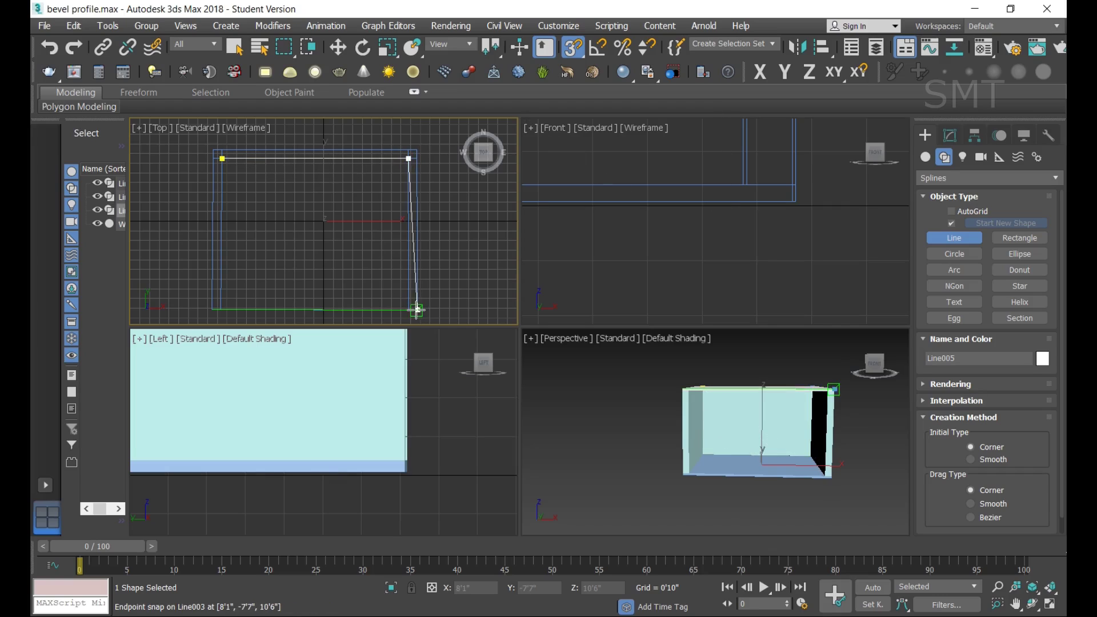
click(406, 310)
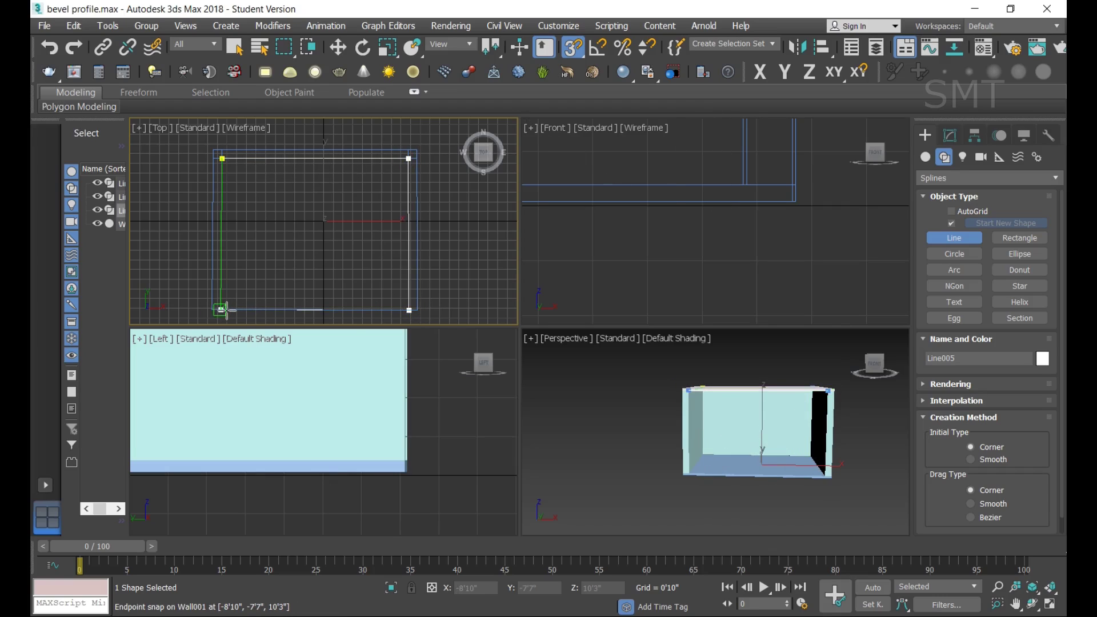
click(222, 310)
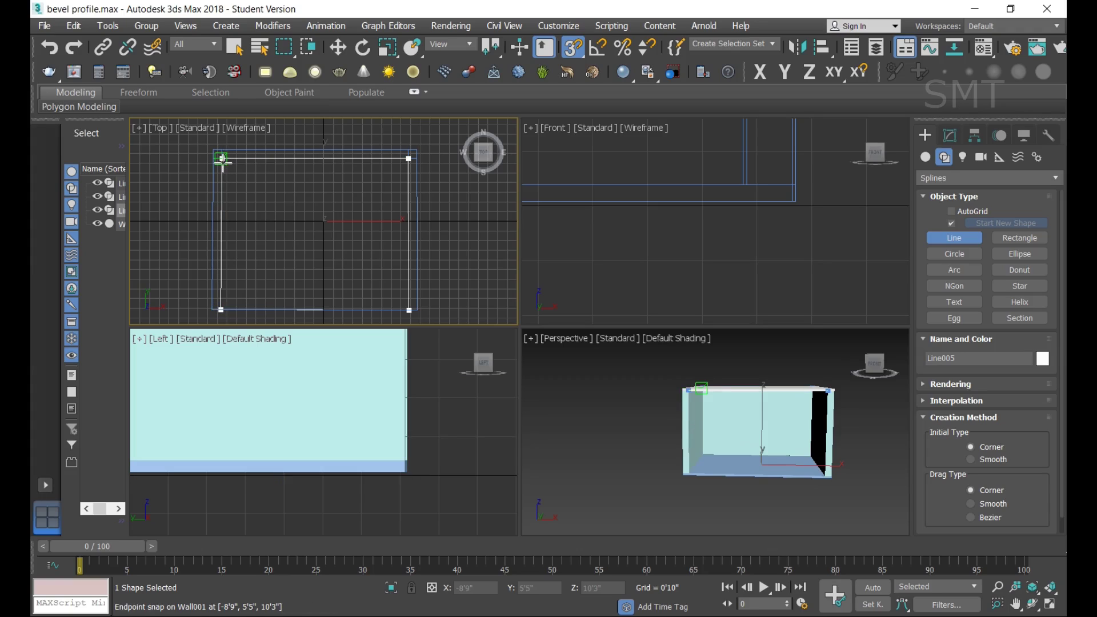
click(222, 158)
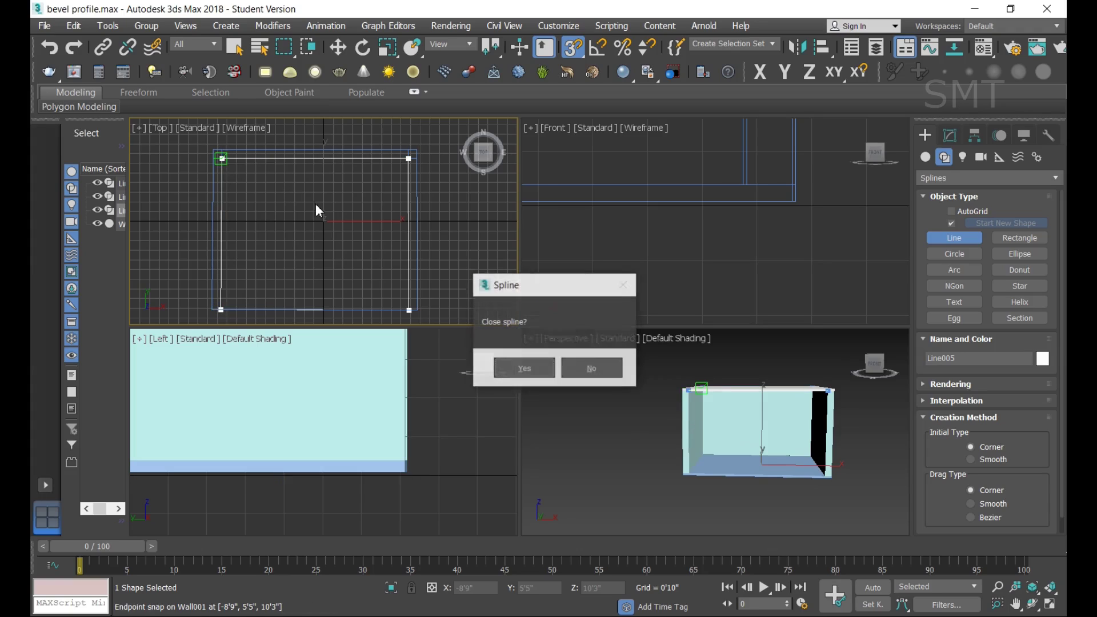
click(520, 366)
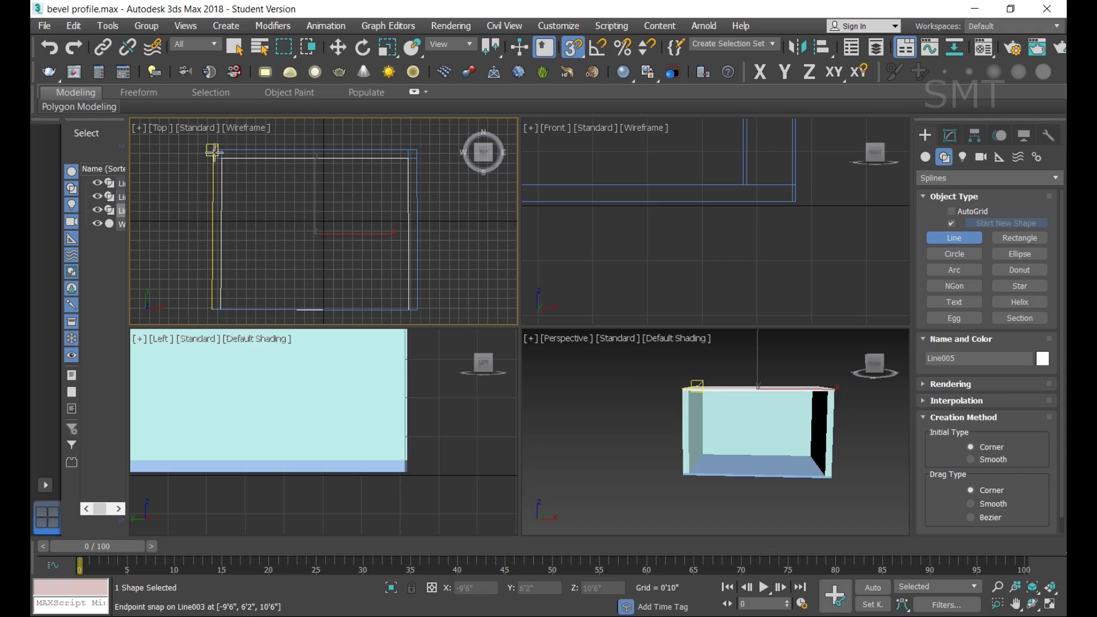
Step: Snap a second closed rectangle, Line006, to the four wall corners and close it
click(213, 150)
click(417, 150)
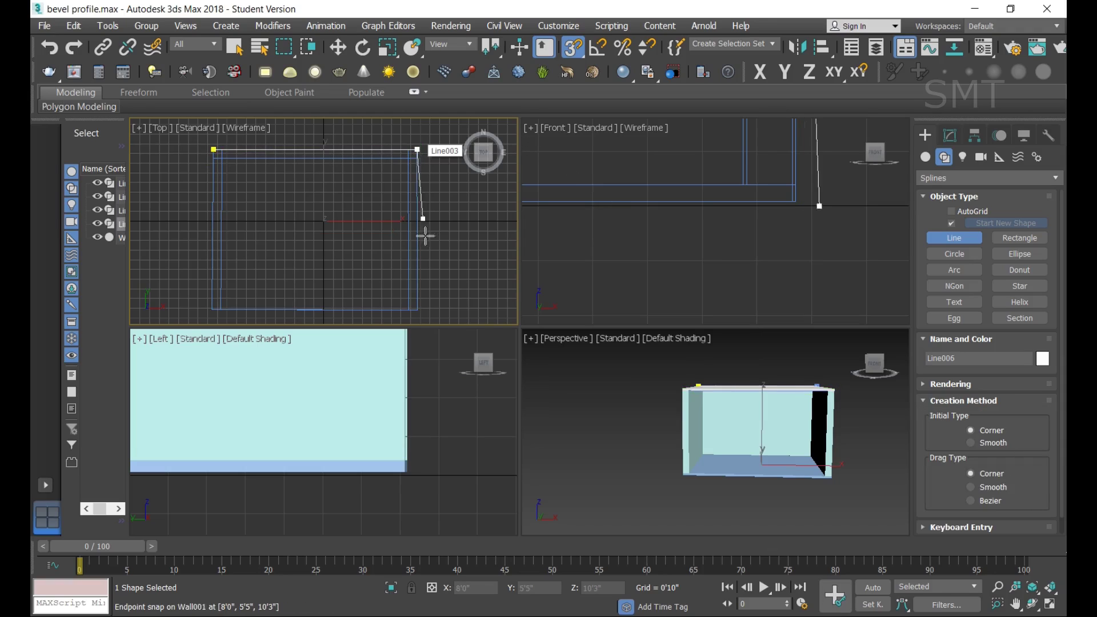
click(424, 304)
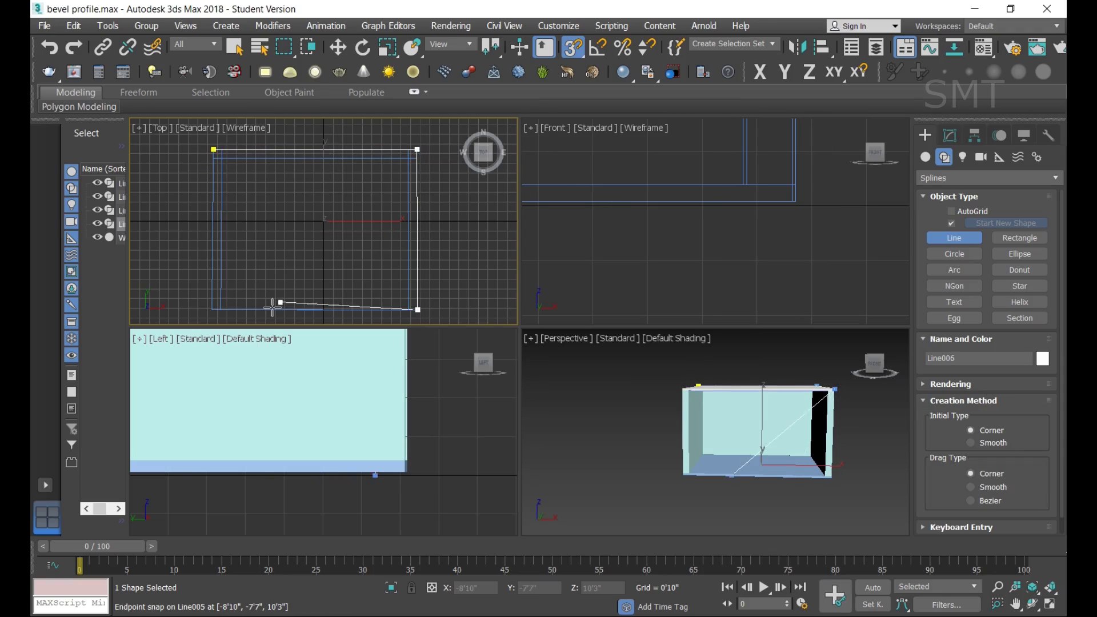
click(214, 310)
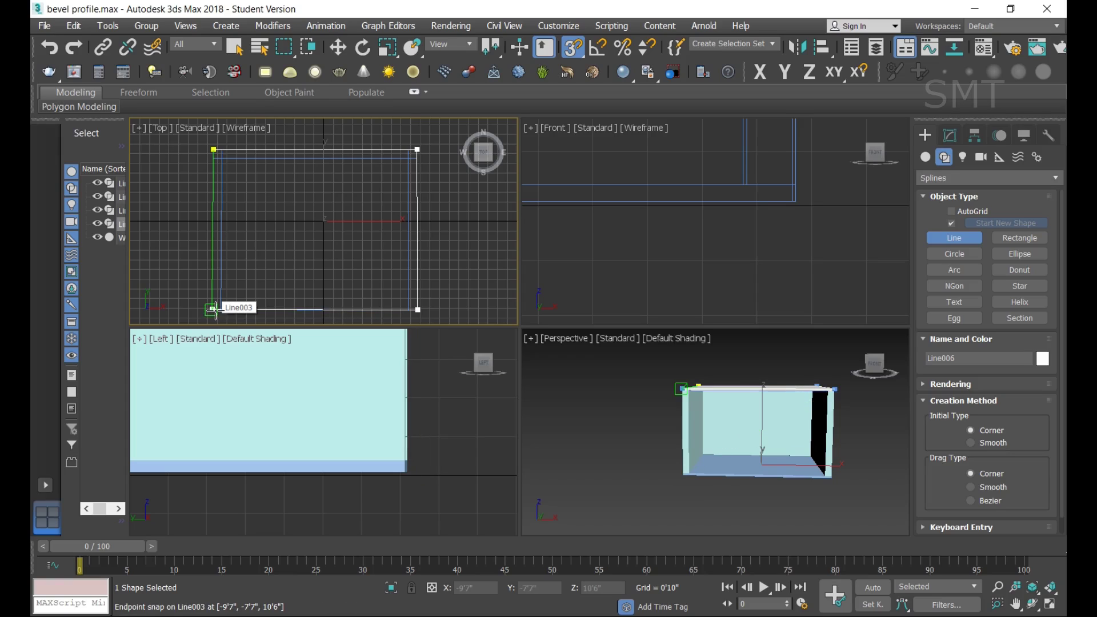
click(215, 151)
click(514, 369)
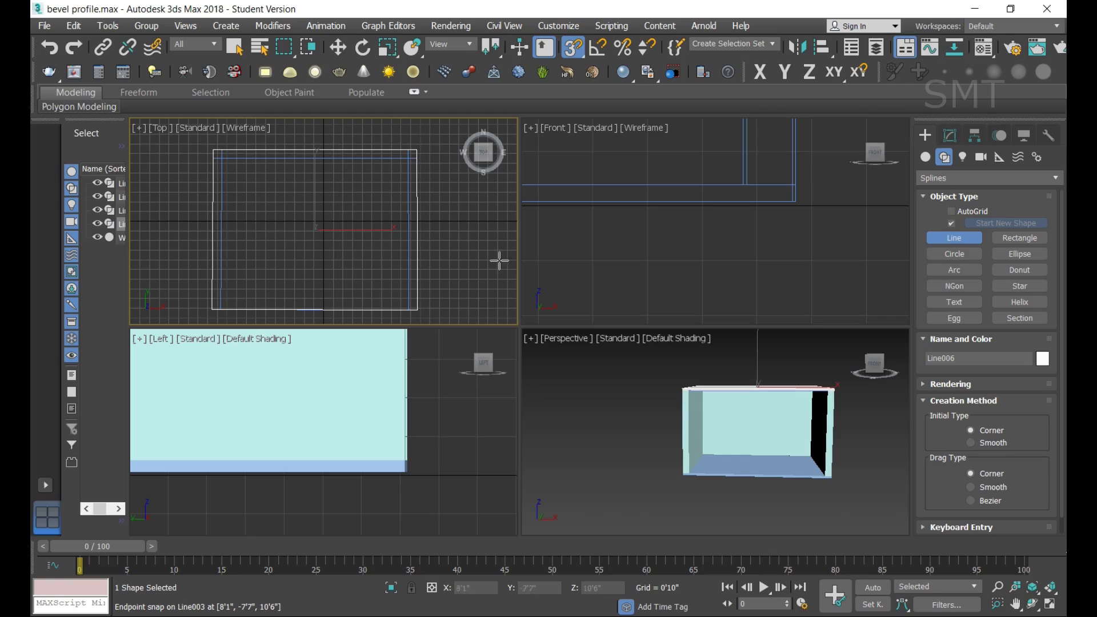
Step: Zoom the Front view onto the frame's top-right corner, turn off 3D Snap, and constrain to X
scroll(774, 191, down, 5)
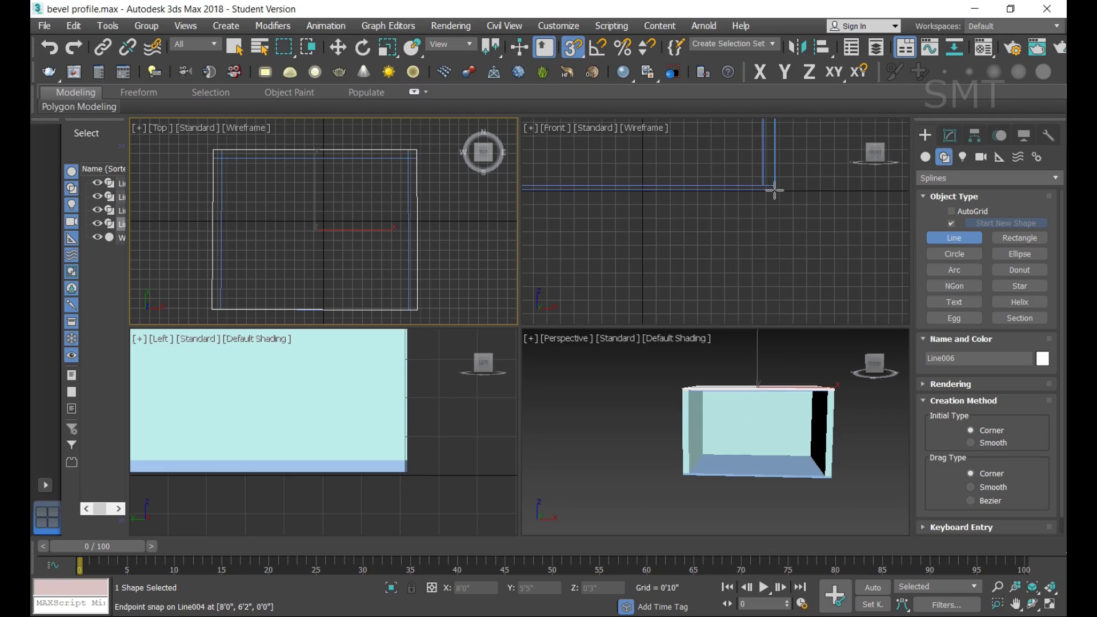
scroll(776, 182, down, 5)
scroll(803, 163, up, 2)
scroll(811, 148, up, 1)
scroll(794, 154, up, 1)
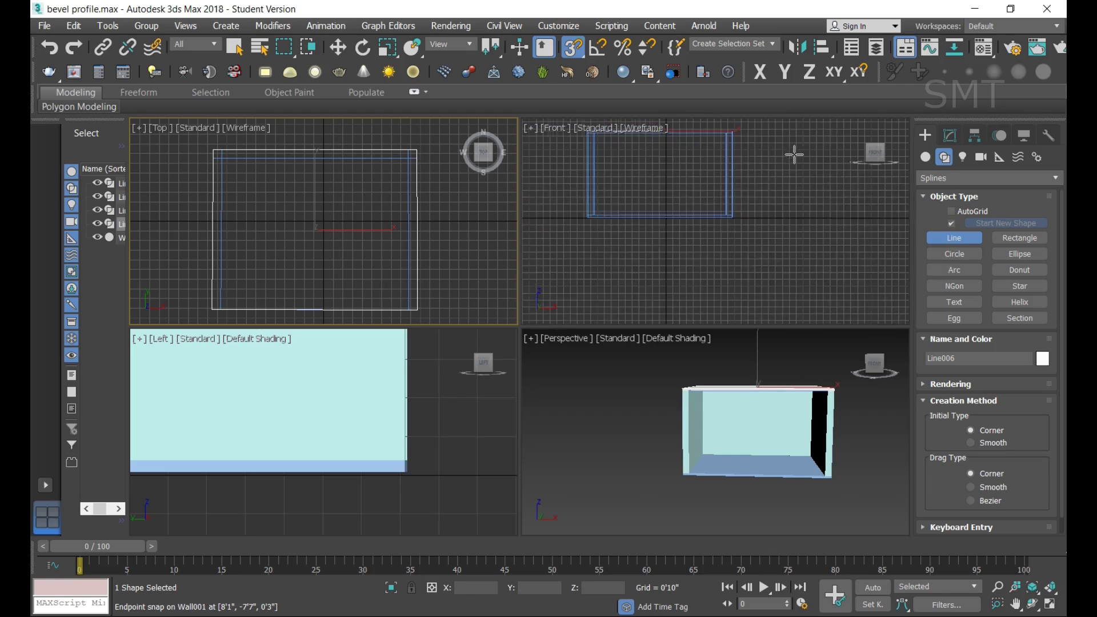
scroll(794, 154, down, 1)
scroll(789, 163, up, 2)
scroll(782, 171, up, 2)
scroll(796, 180, up, 2)
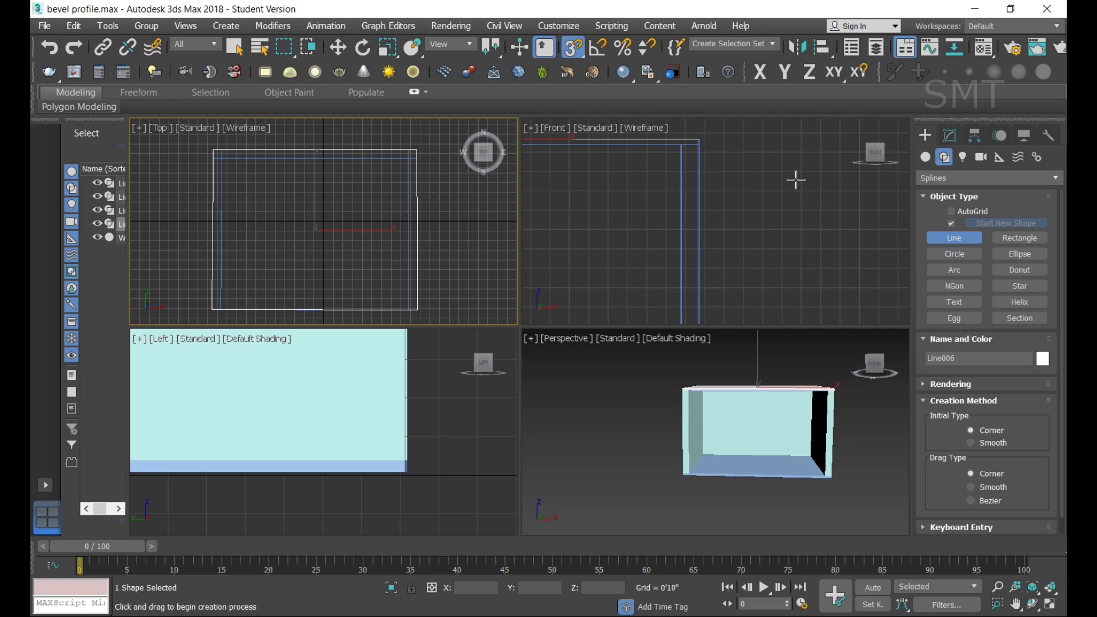
scroll(796, 180, up, 2)
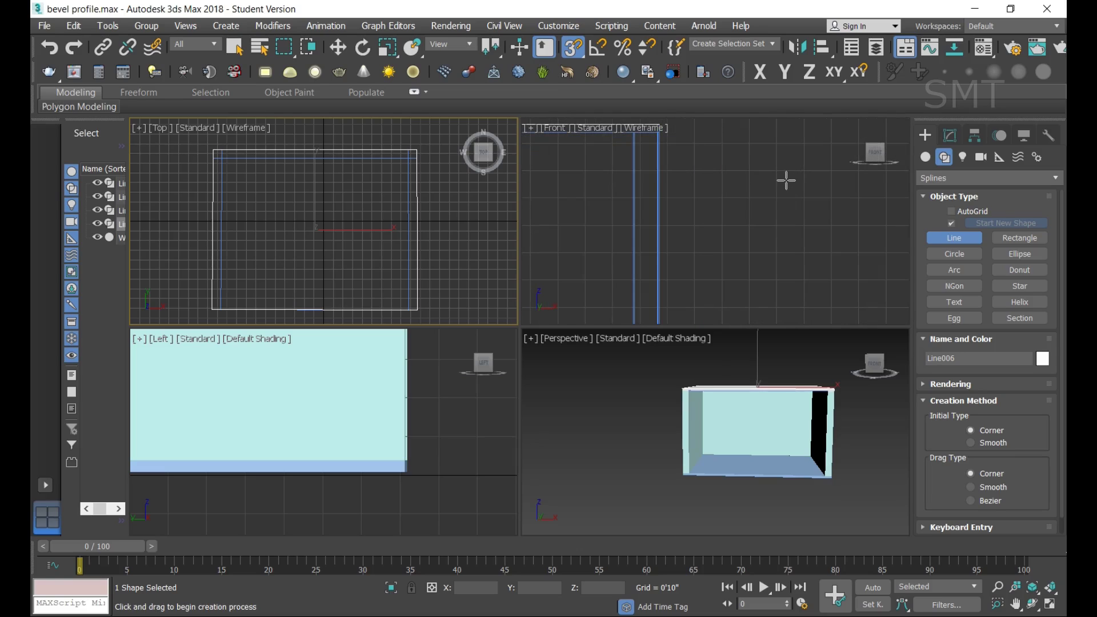
scroll(786, 180, down, 1)
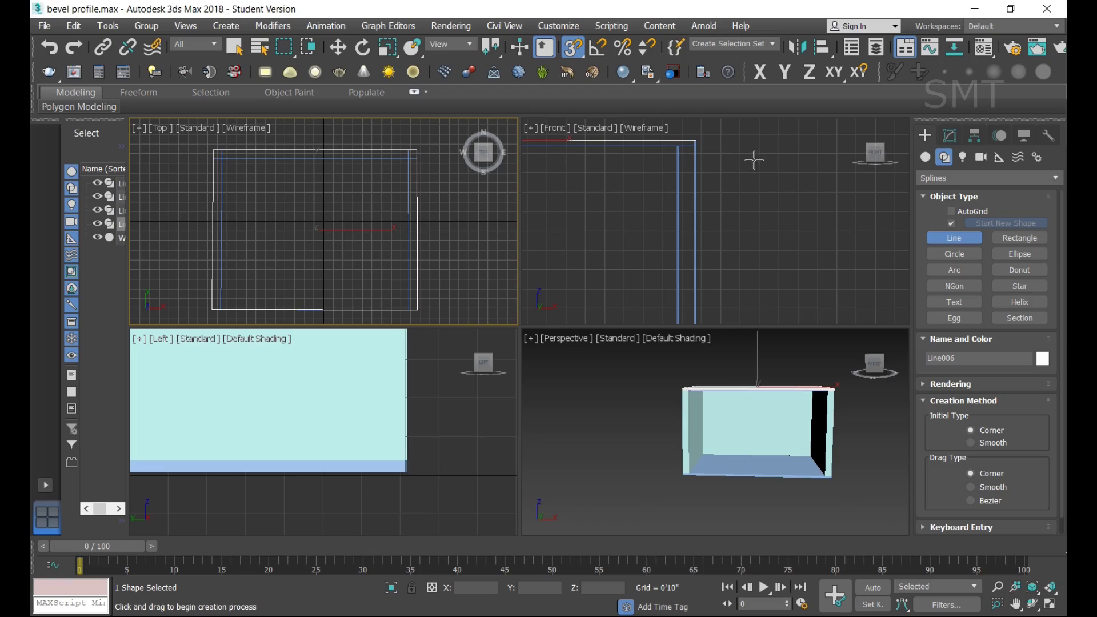
key(s)
key(F5)
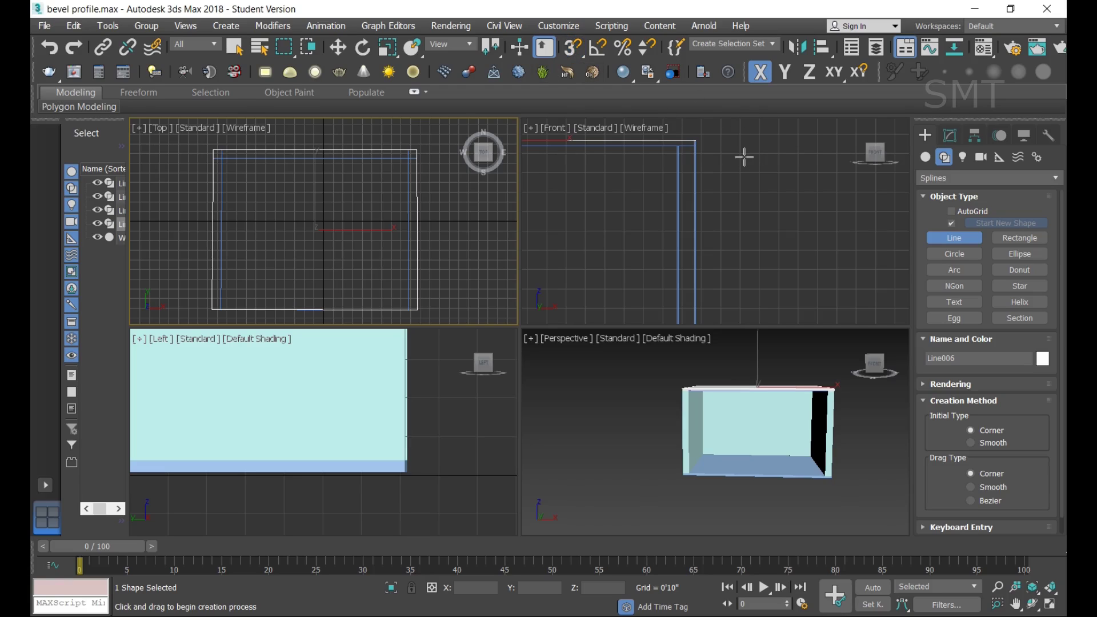
Step: Draw Line007 as a four-vertex stepped profile beside the frame and close it
click(742, 154)
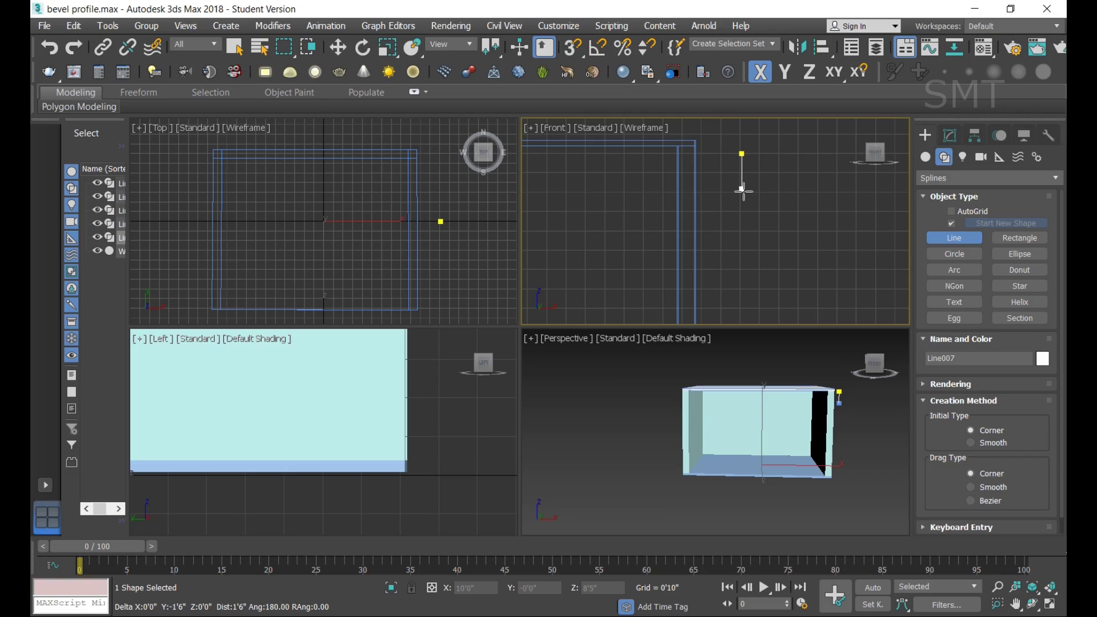
click(742, 189)
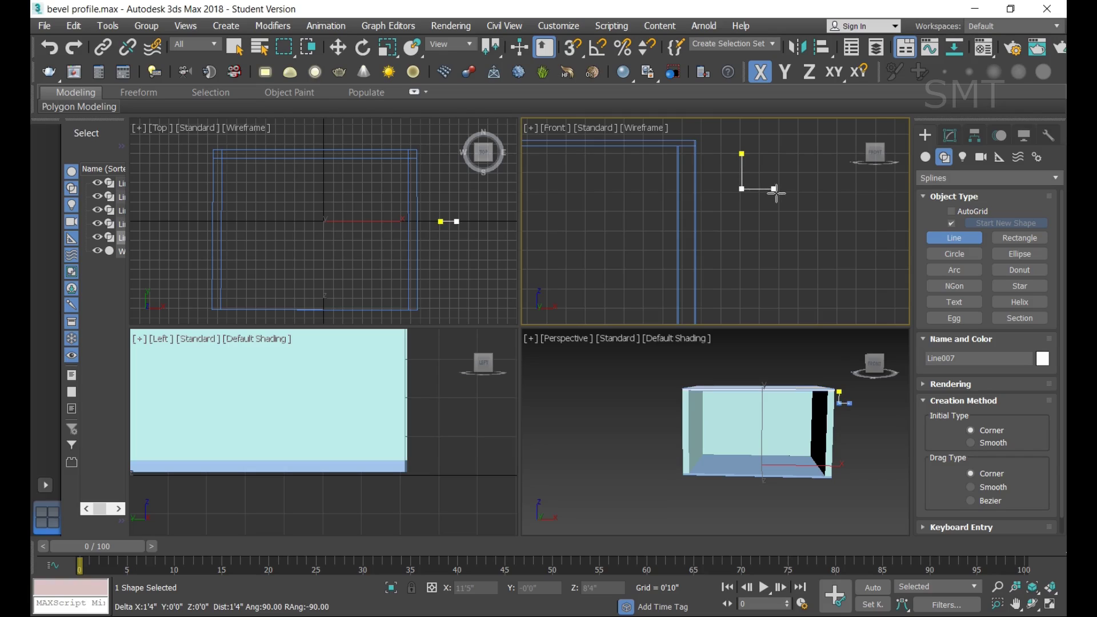
click(774, 189)
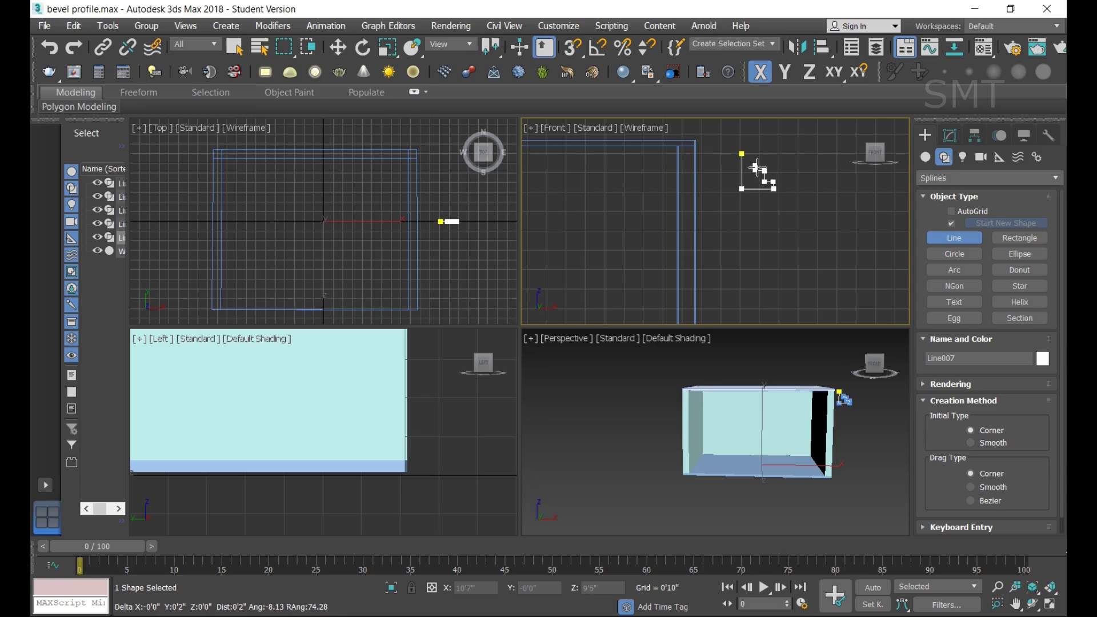
click(754, 163)
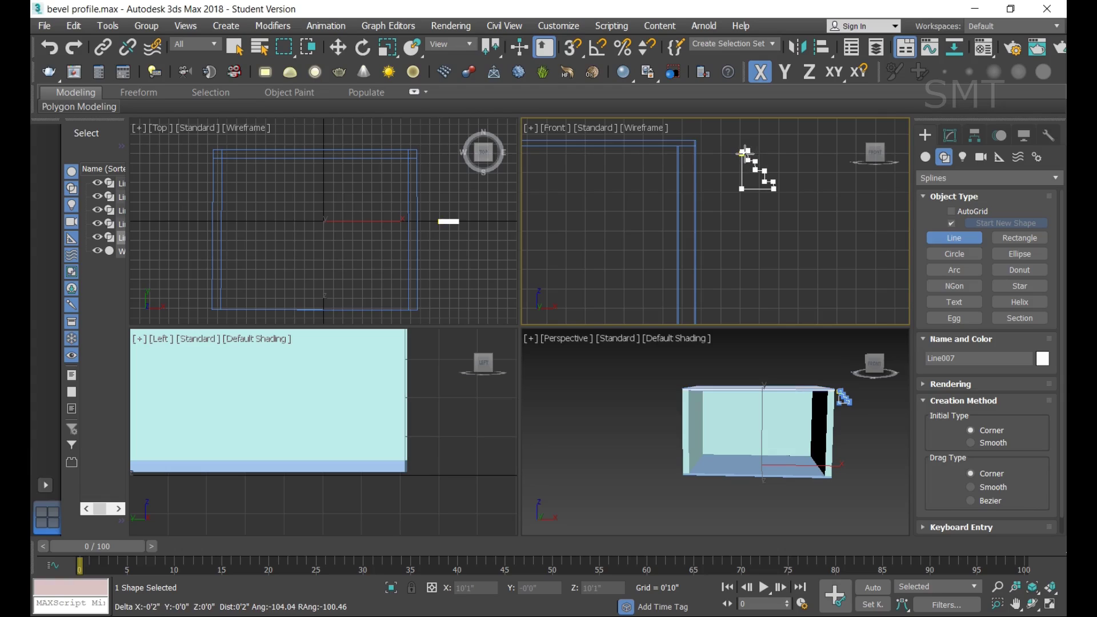
click(743, 153)
click(523, 368)
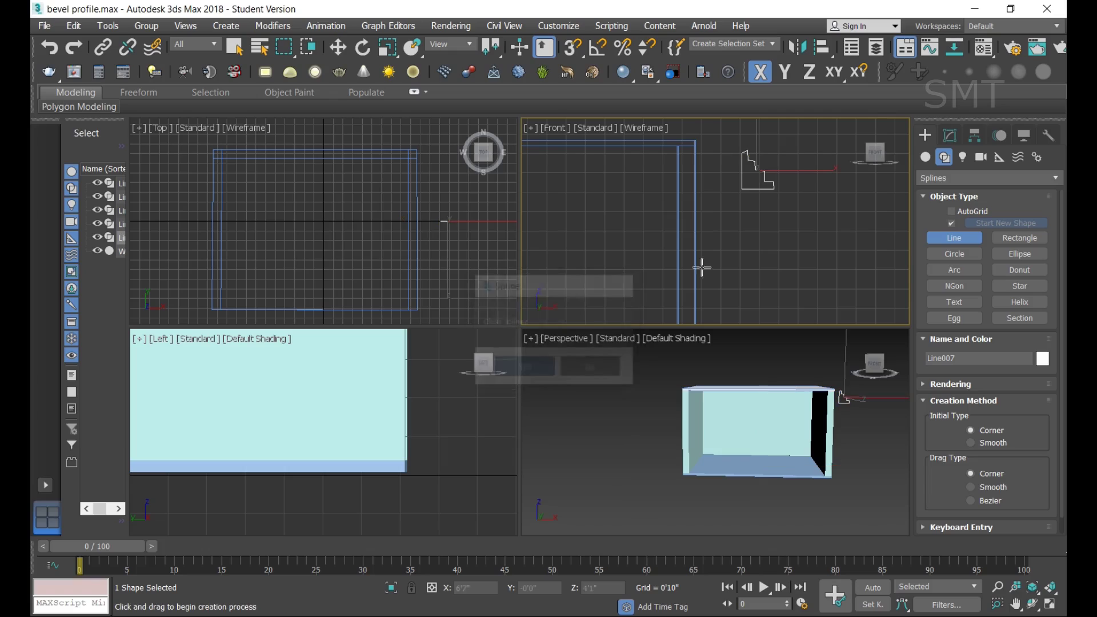
scroll(768, 184, up, 2)
scroll(768, 183, up, 1)
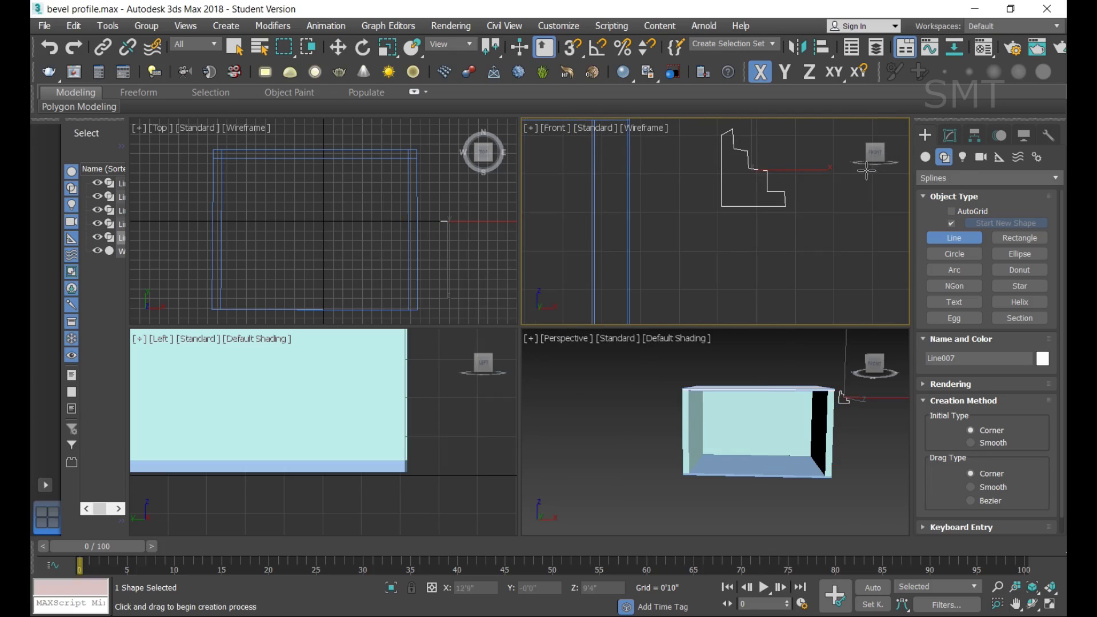
Step: Enter Vertex mode on Line007 and move two vertices to level their segments
click(949, 136)
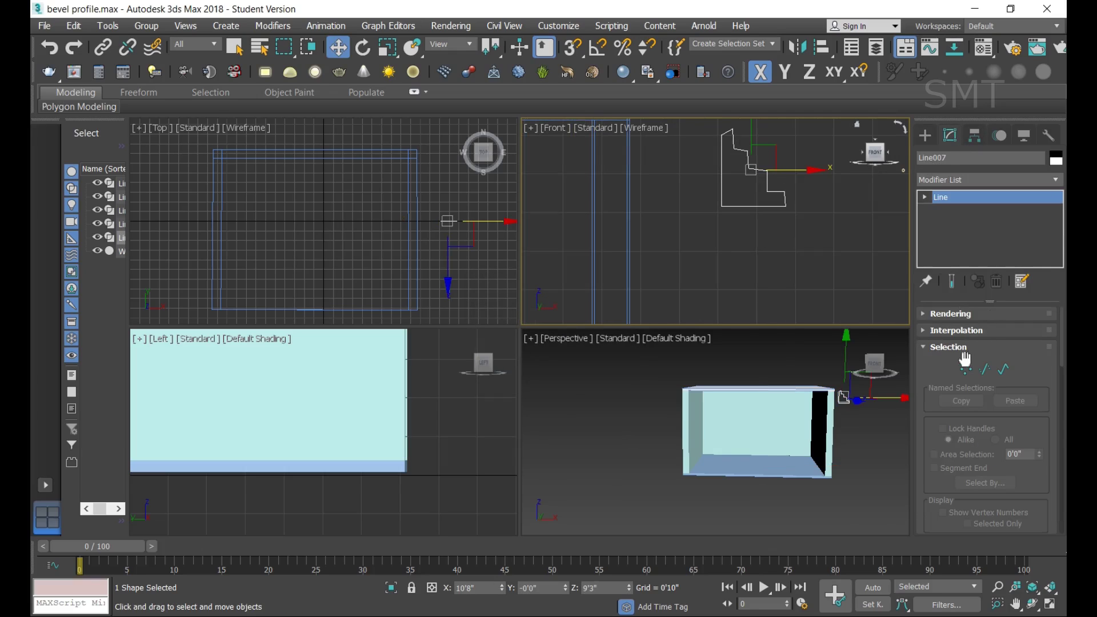
click(971, 375)
scroll(741, 144, up, 2)
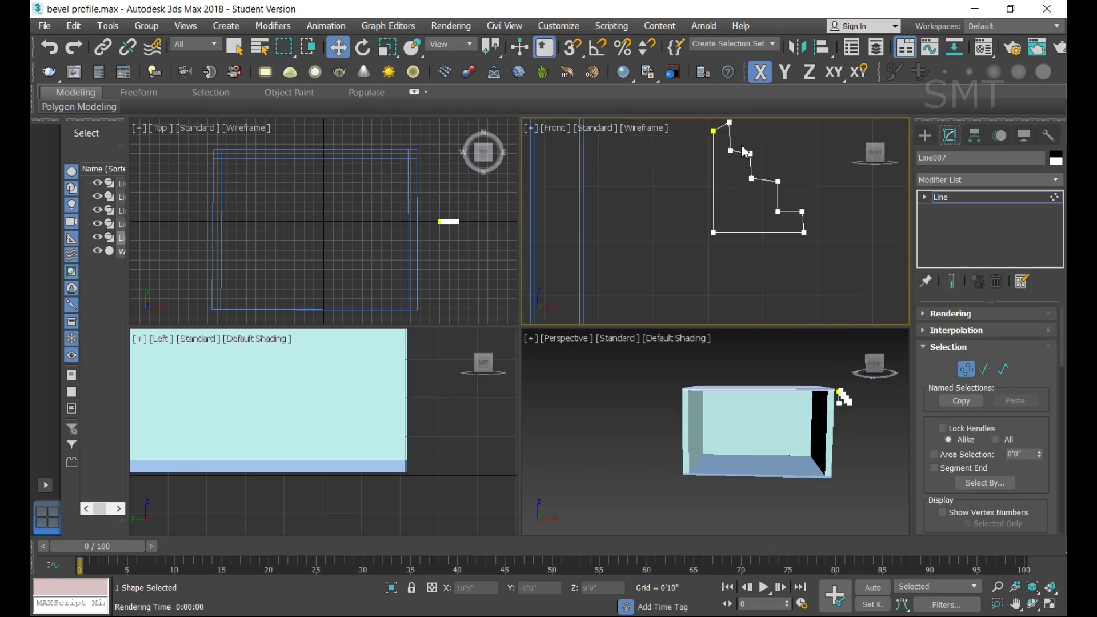
scroll(760, 150, up, 2)
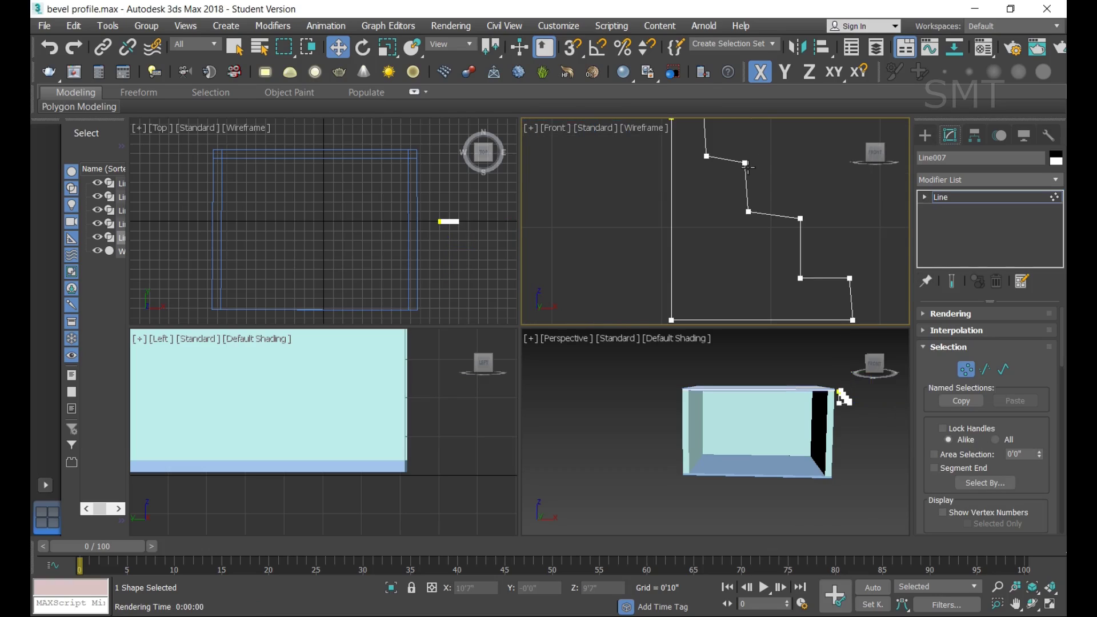
click(745, 163)
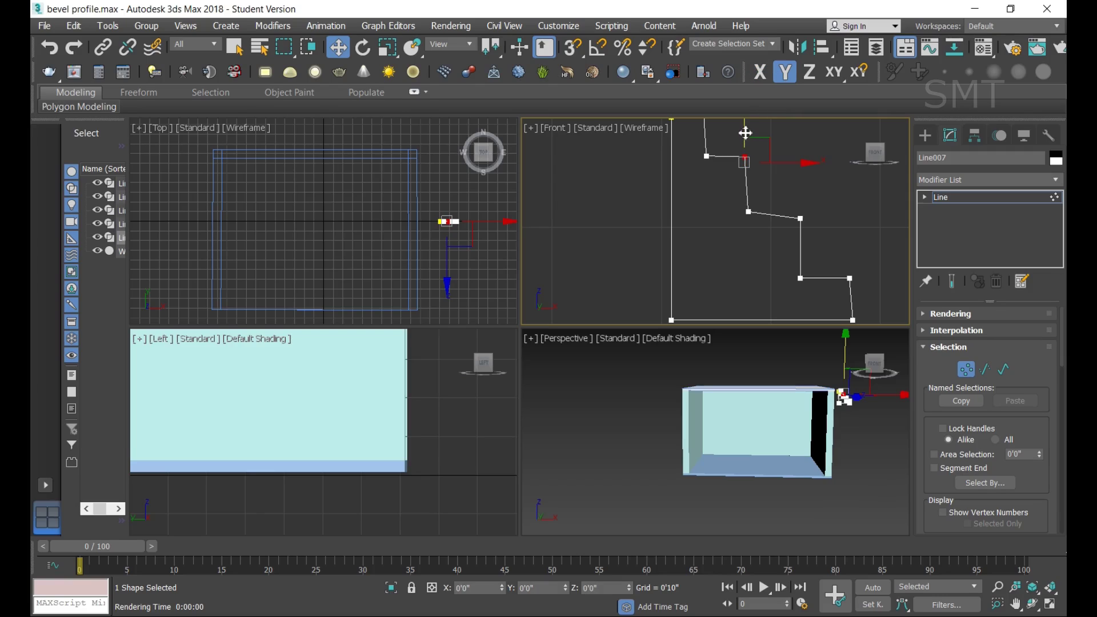
drag(745, 134, 745, 132)
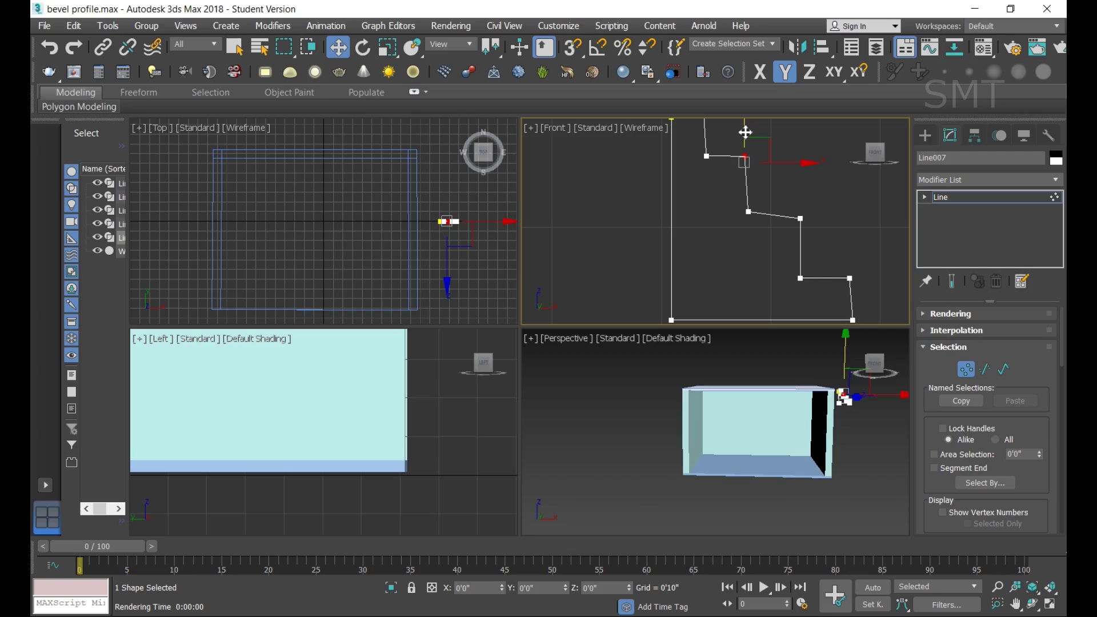
click(748, 212)
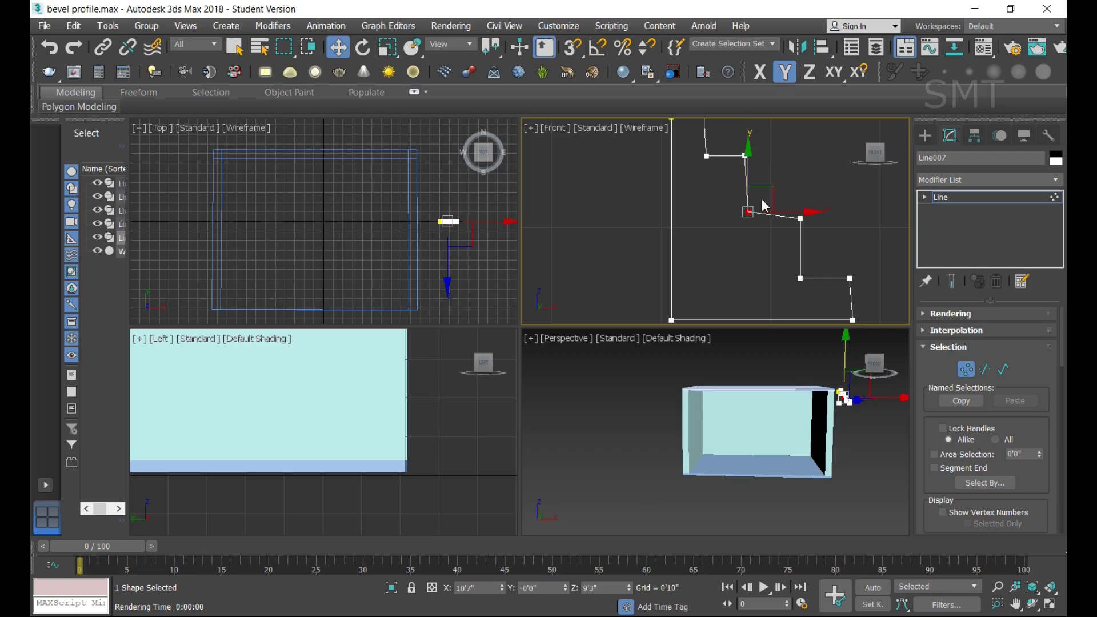
drag(746, 155, 746, 162)
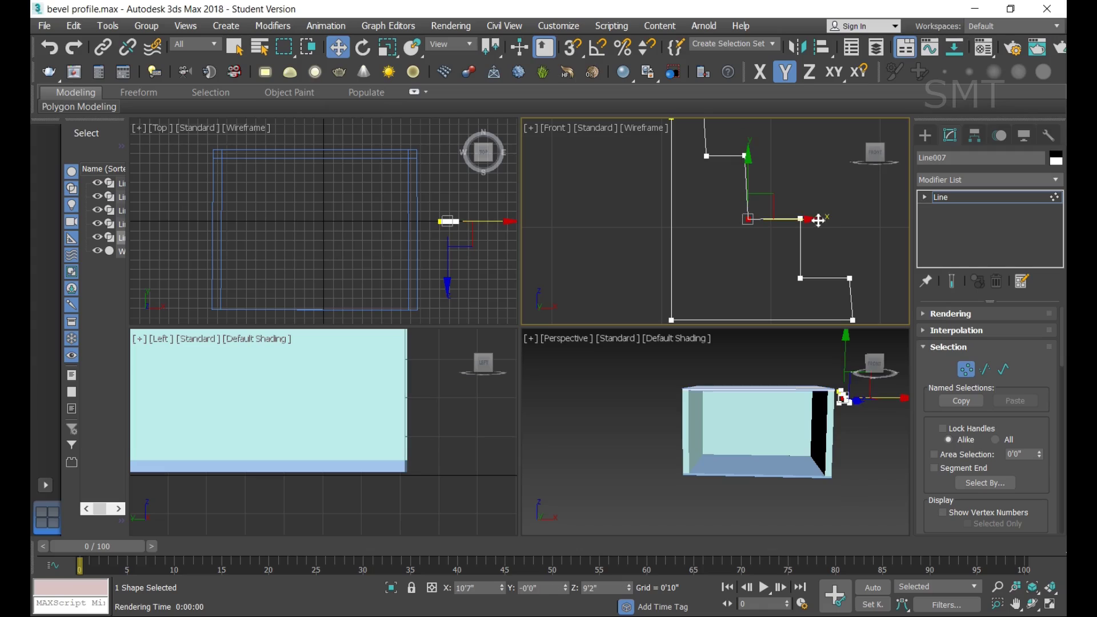
Step: Move the top vertex level with the left one and align the vertex beneath it
click(823, 229)
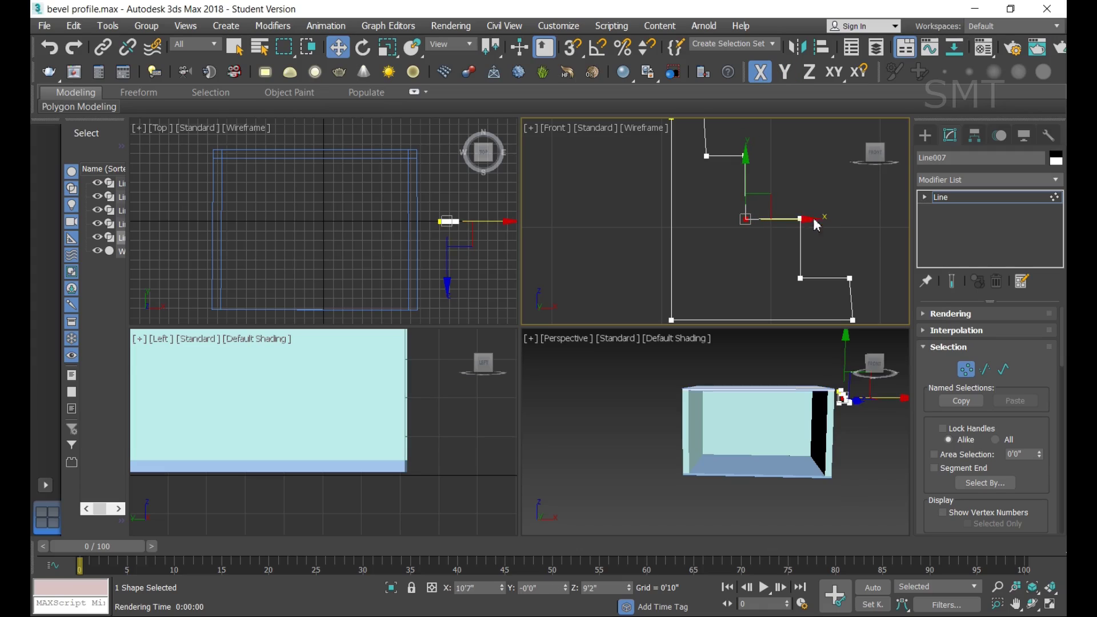
middle_drag(770, 235, 798, 280)
click(732, 146)
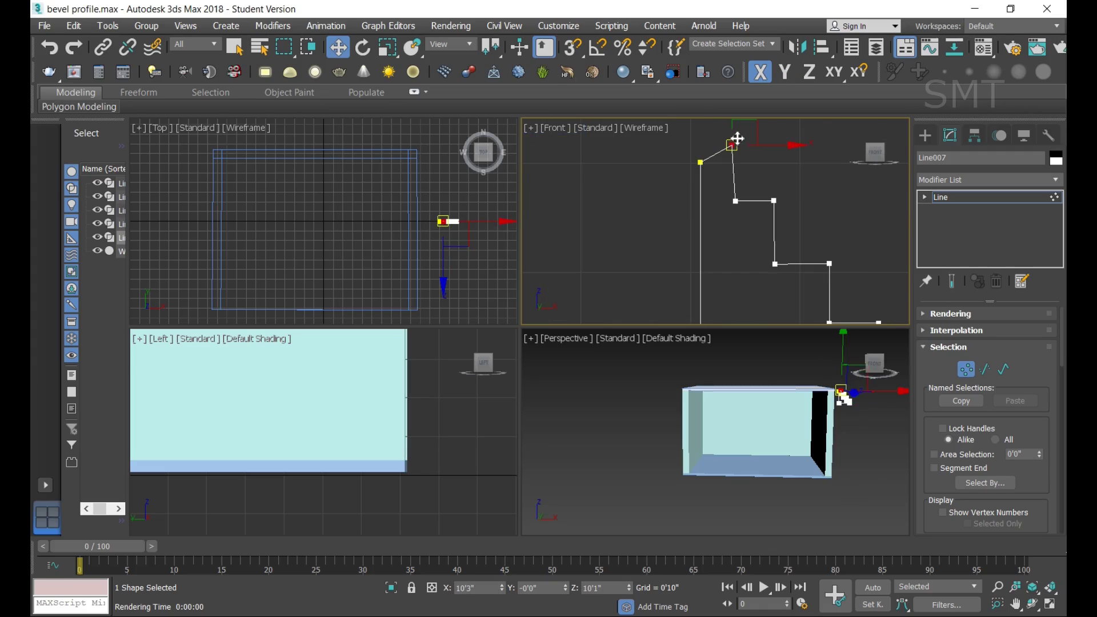
click(731, 147)
mouse_move(729, 143)
mouse_down()
mouse_move(745, 149)
mouse_move(745, 167)
mouse_up()
click(735, 201)
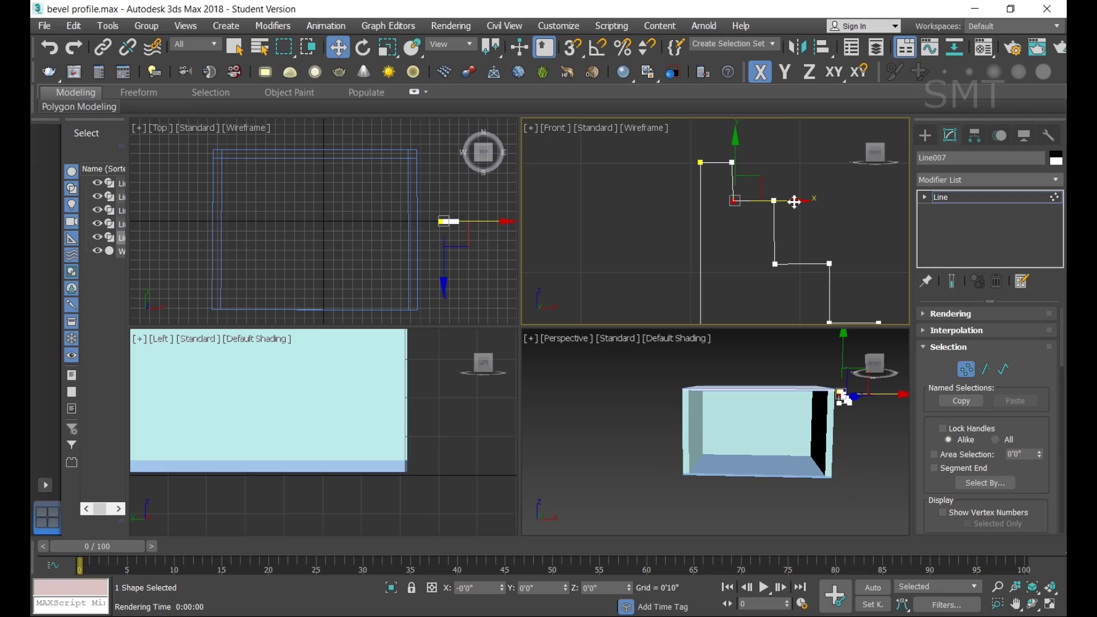
drag(792, 201, 790, 201)
click(775, 265)
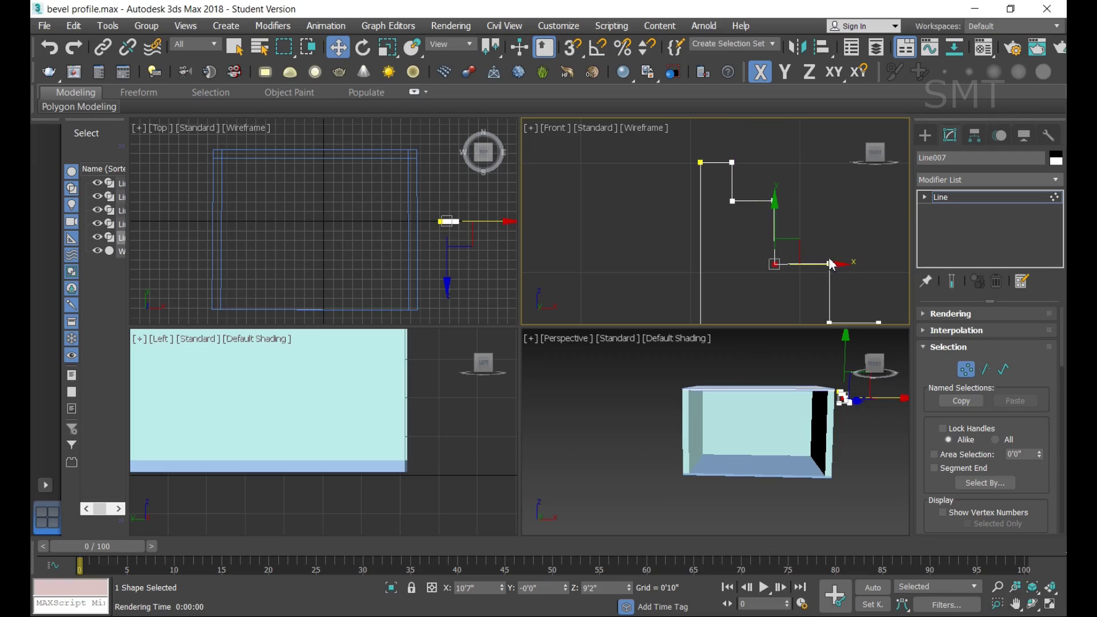
Step: Shift the profile's bottom-right corner vertex so its segment is vertical
scroll(820, 233, down, 3)
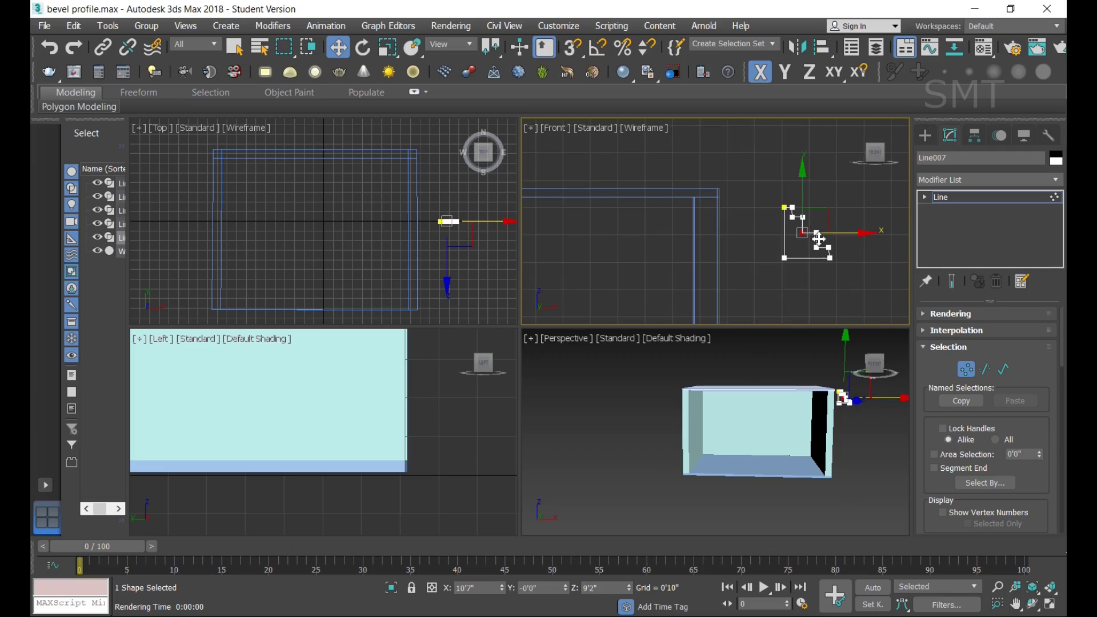
middle_drag(823, 239, 854, 296)
scroll(817, 212, up, 2)
scroll(820, 211, up, 2)
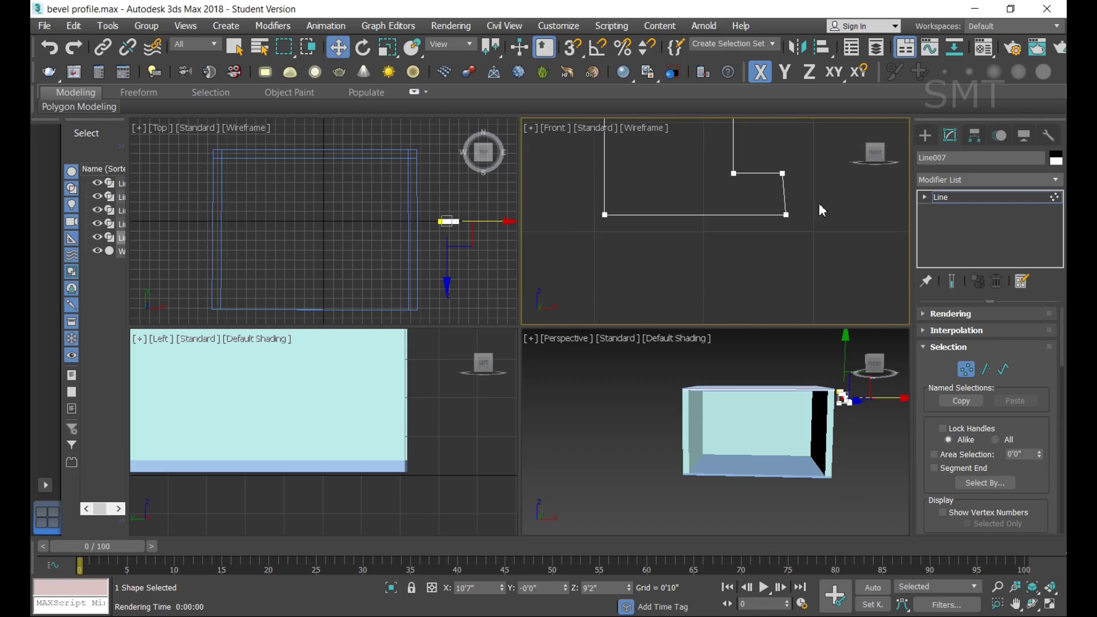
click(786, 216)
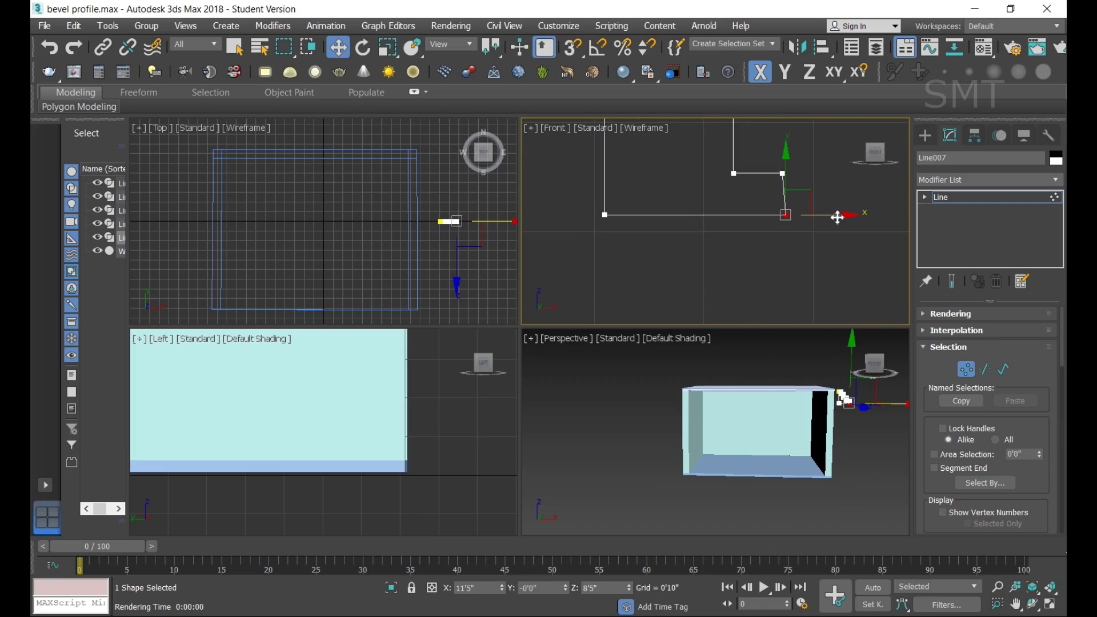
drag(835, 217, 834, 218)
click(816, 240)
scroll(817, 240, down, 4)
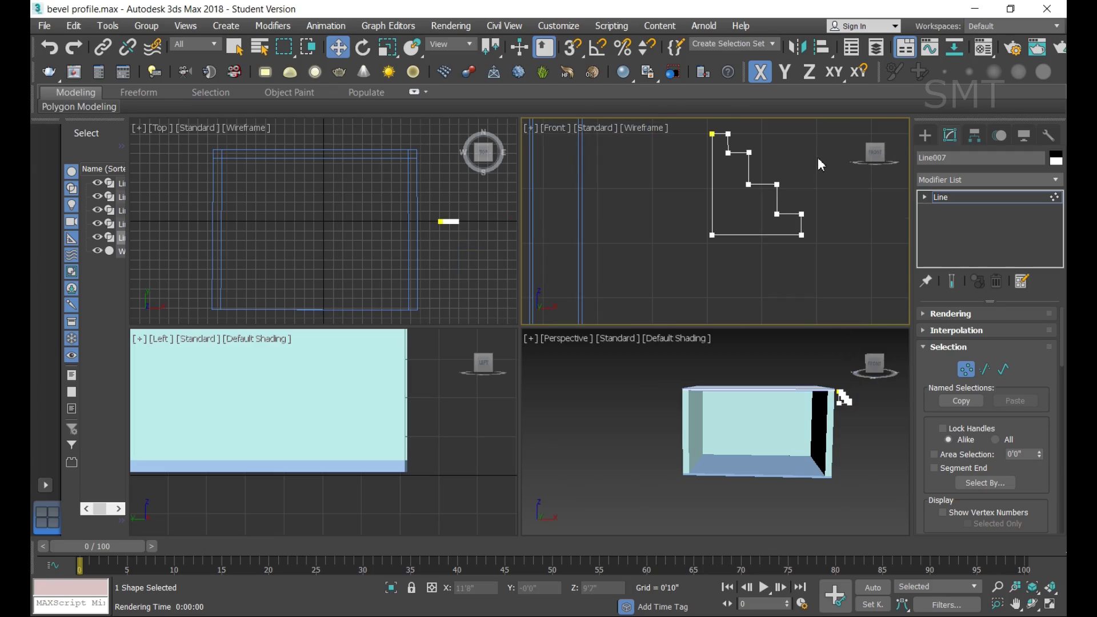
scroll(729, 137, up, 5)
scroll(730, 137, up, 2)
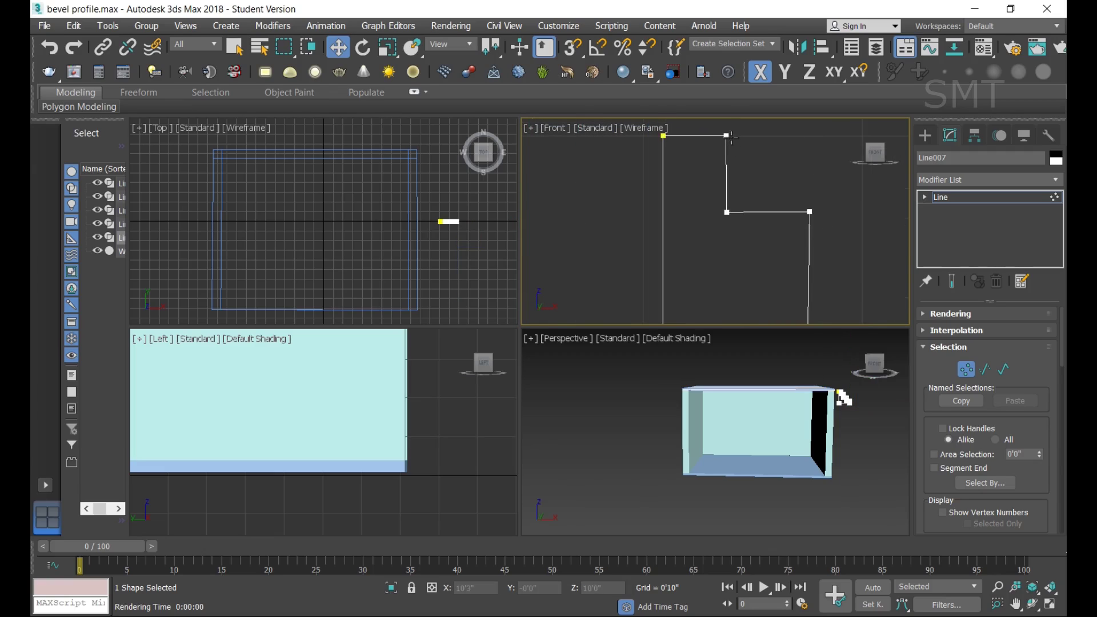
Step: Nudge the middle corner vertex horizontally to square up the profile
click(727, 212)
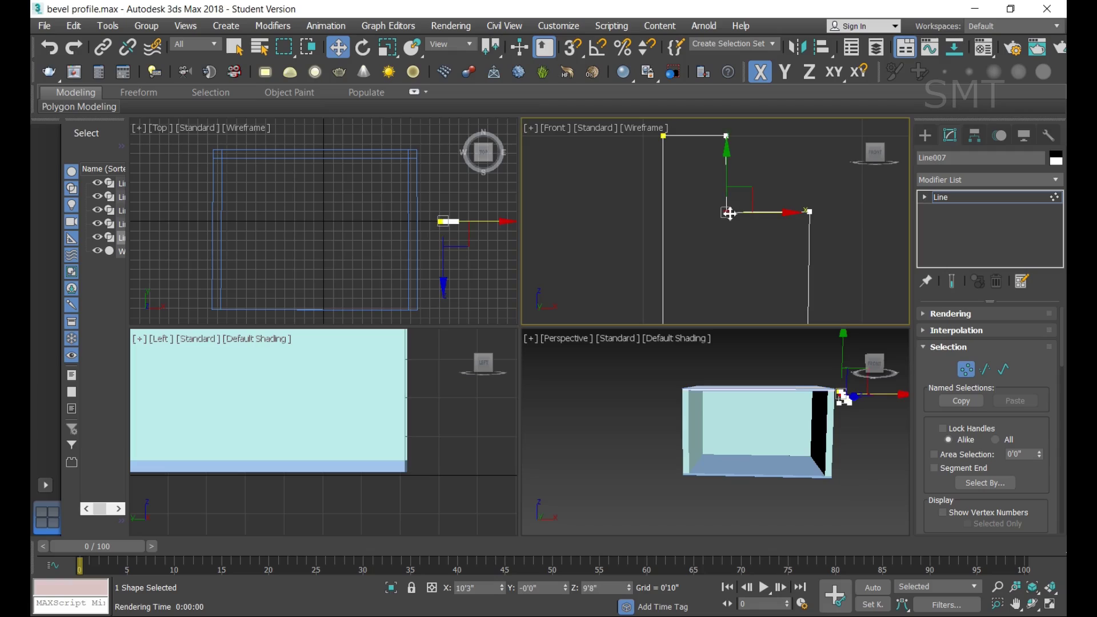
drag(780, 216, 780, 217)
click(800, 180)
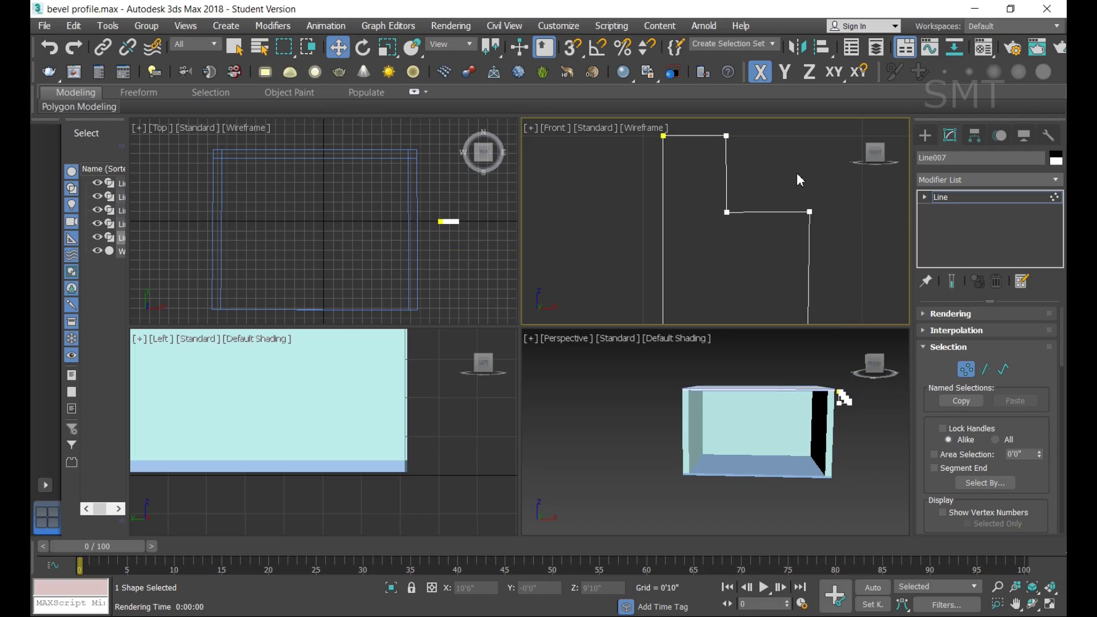
scroll(826, 259, down, 5)
scroll(826, 259, down, 1)
scroll(826, 260, down, 1)
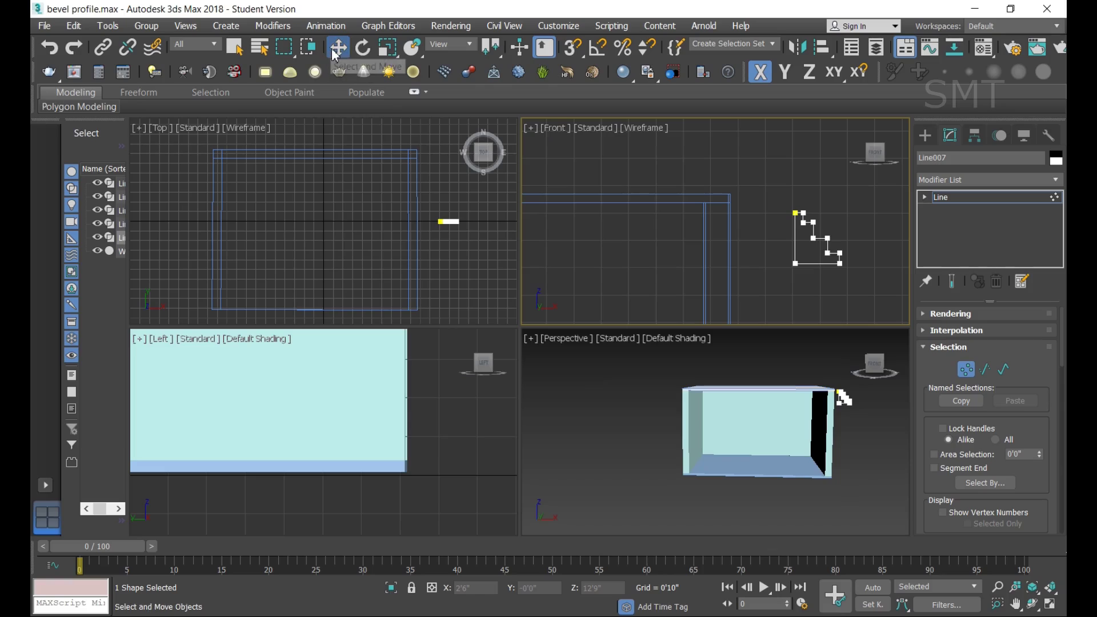
middle_click(368, 160)
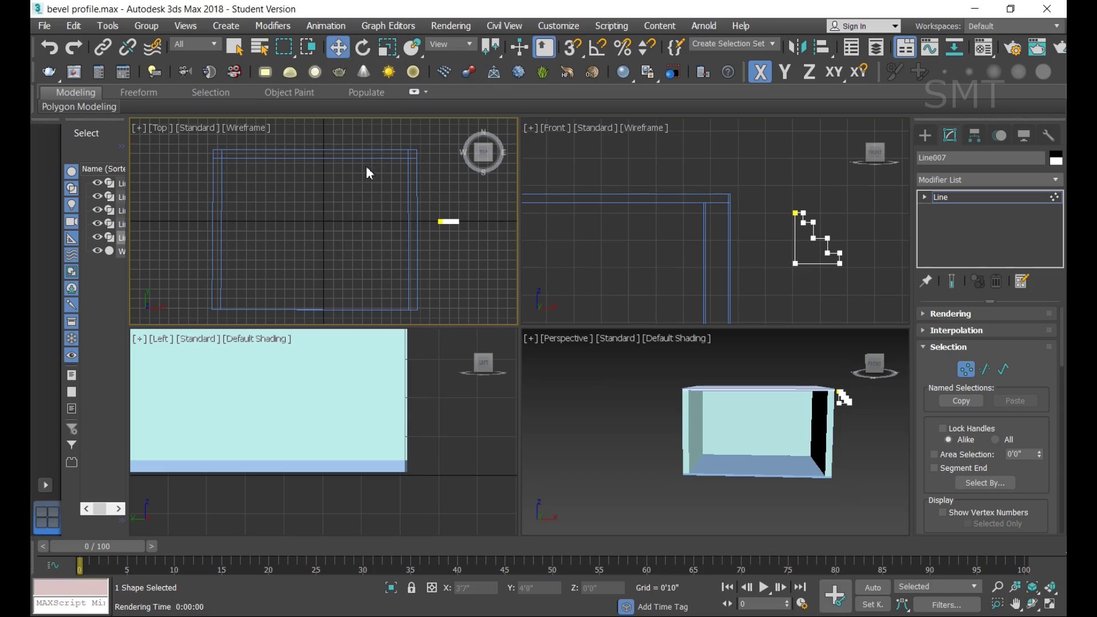
Step: Leave vertex mode, select the inner frame Line005, and apply a Bevel Profile modifier
click(940, 198)
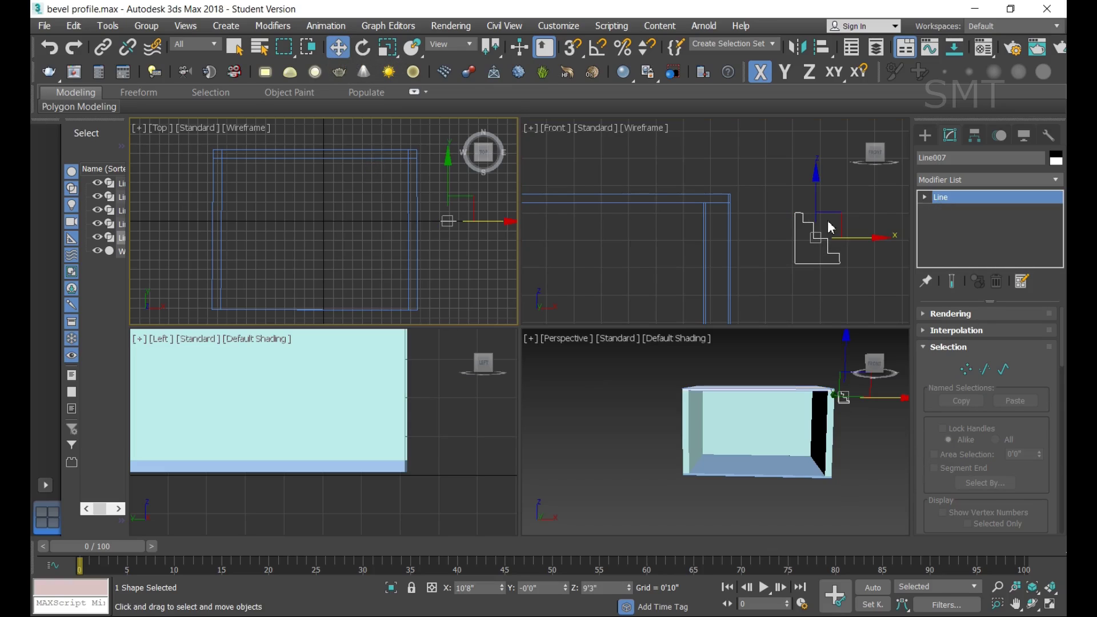
click(354, 160)
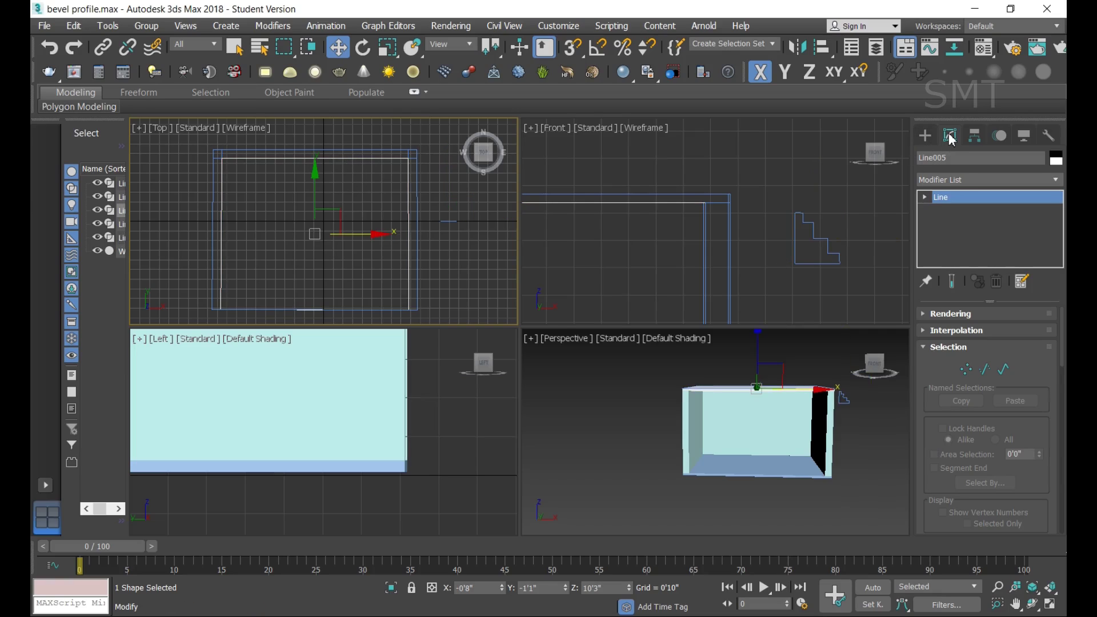
click(958, 179)
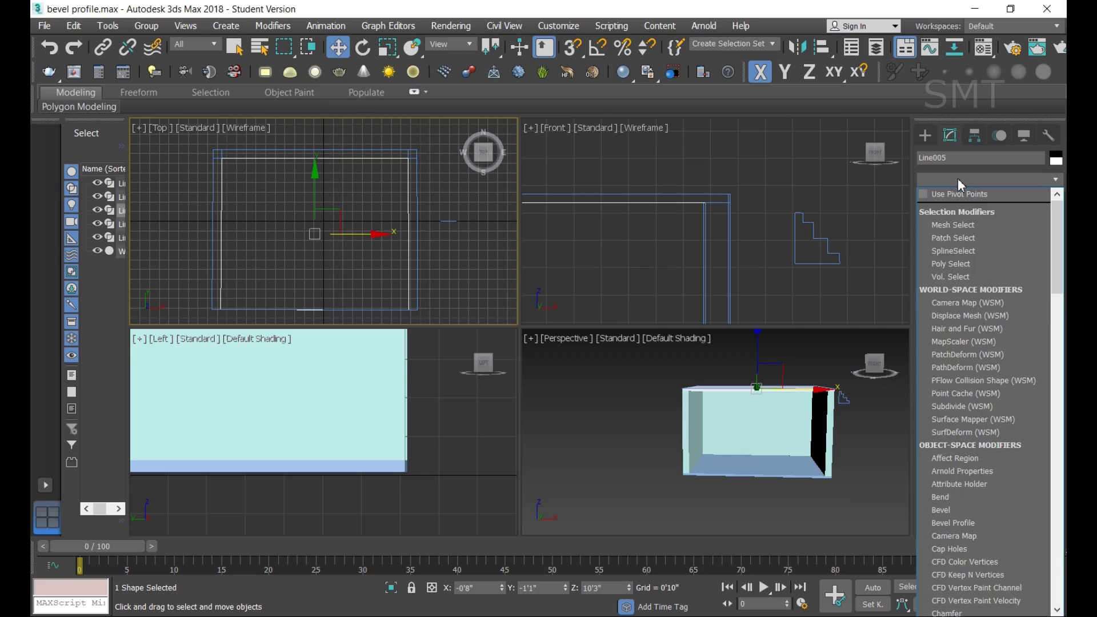
key(b)
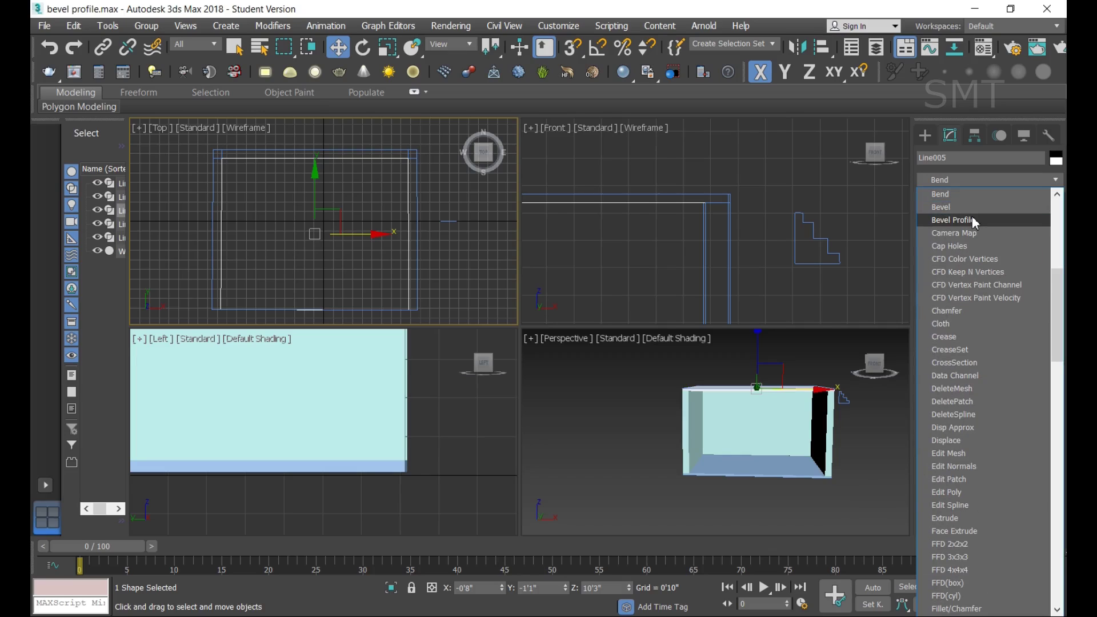
click(972, 217)
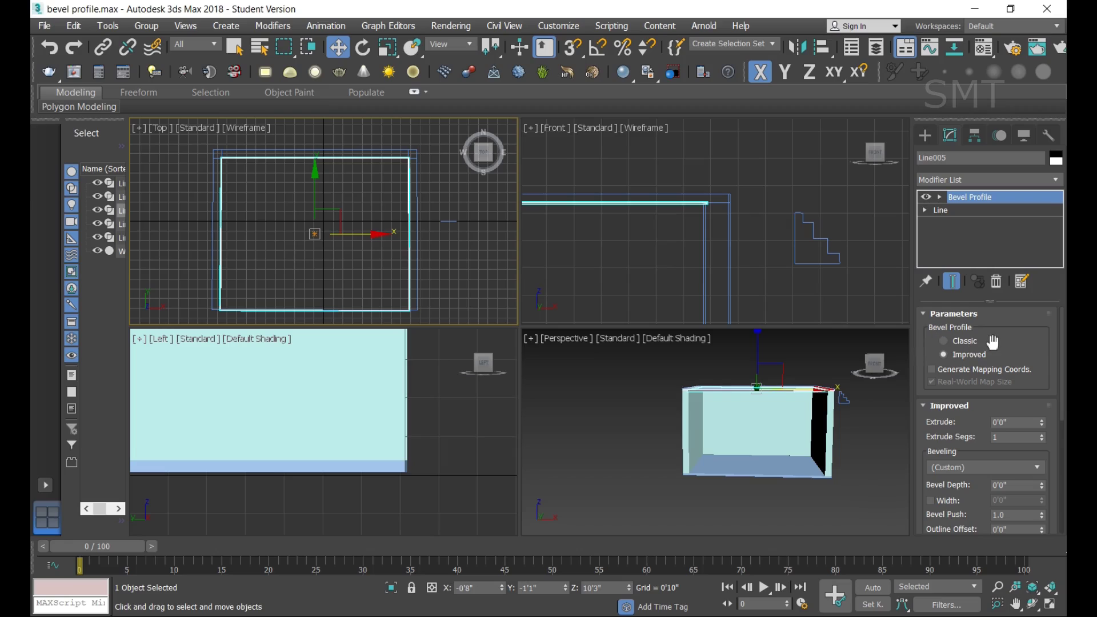
Step: Set the Bevel Profile to Classic and pick Line007 as its profile shape
click(945, 339)
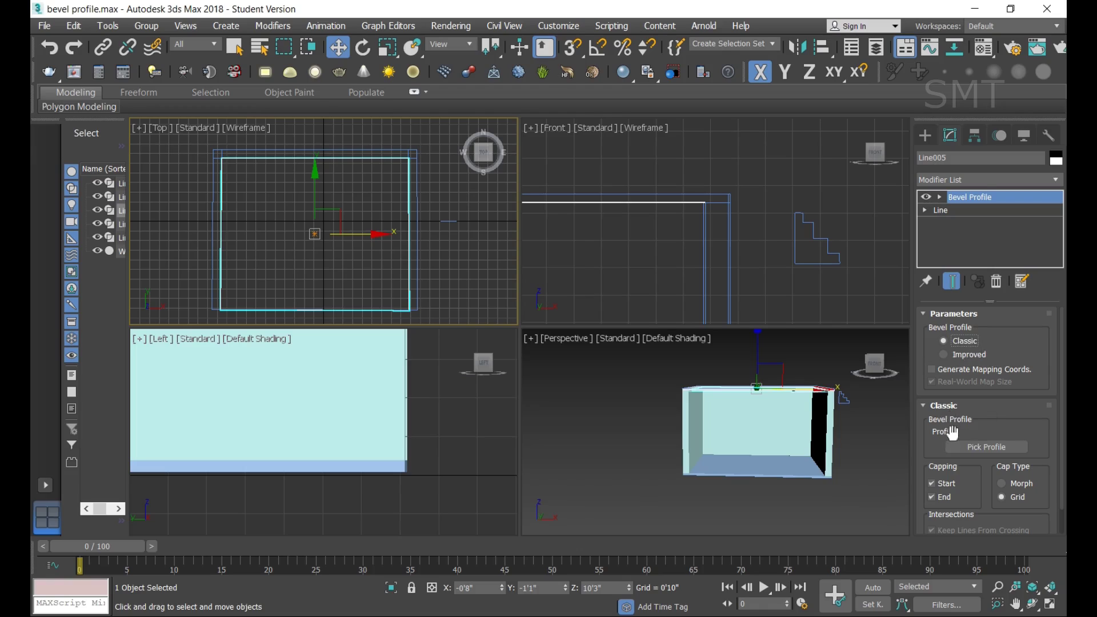
click(995, 447)
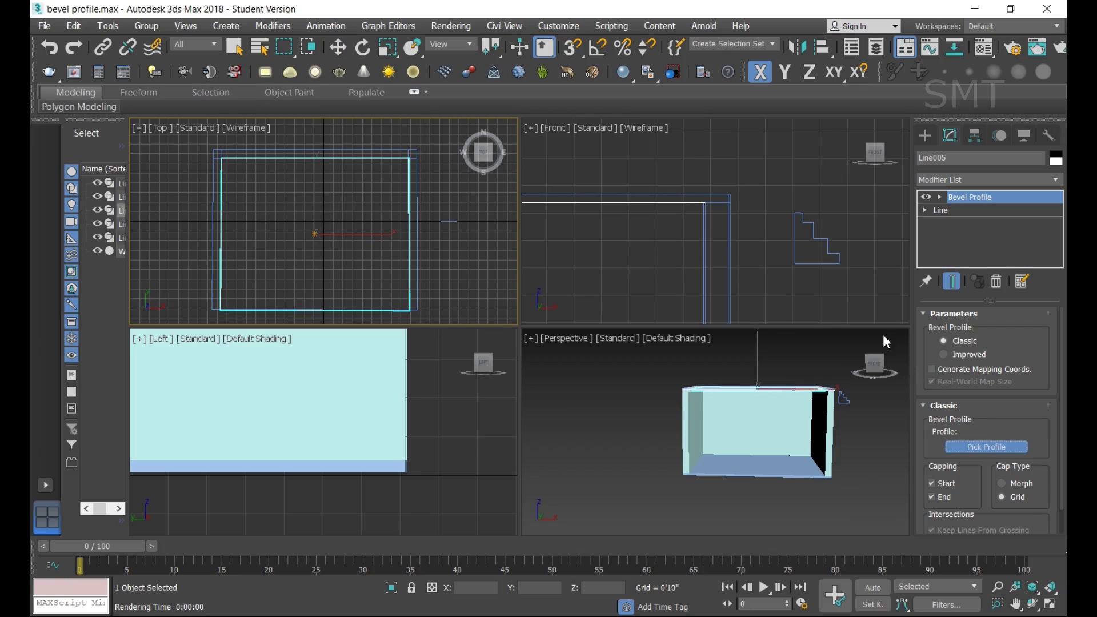
click(827, 242)
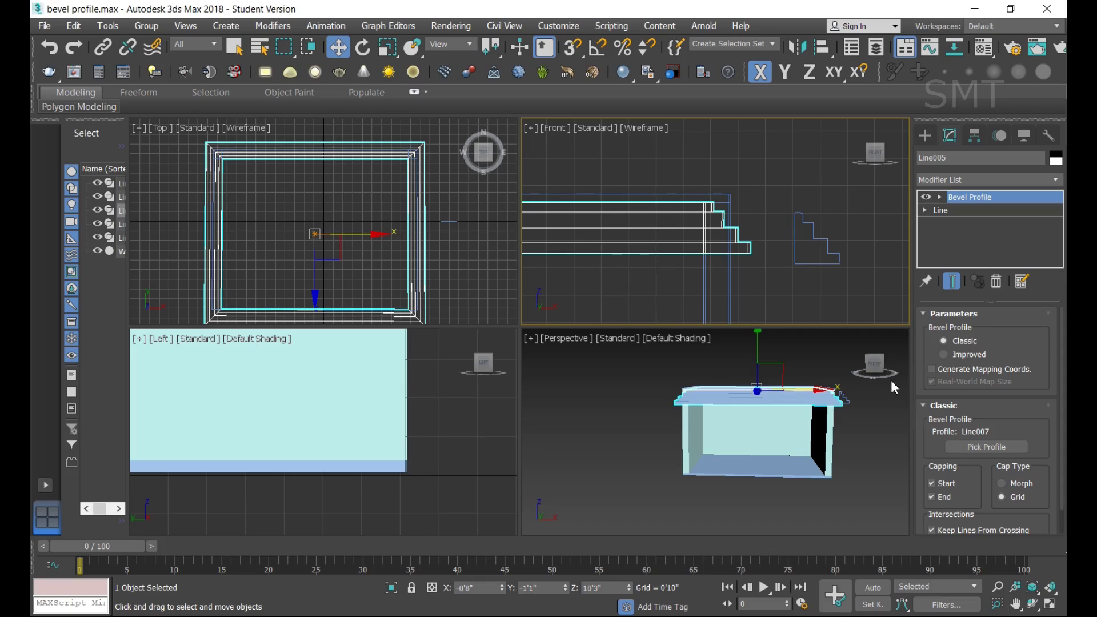
Step: Expand Bevel Profile in the modifier stack and select its Profile Gizmo sub-object
drag(886, 379, 879, 371)
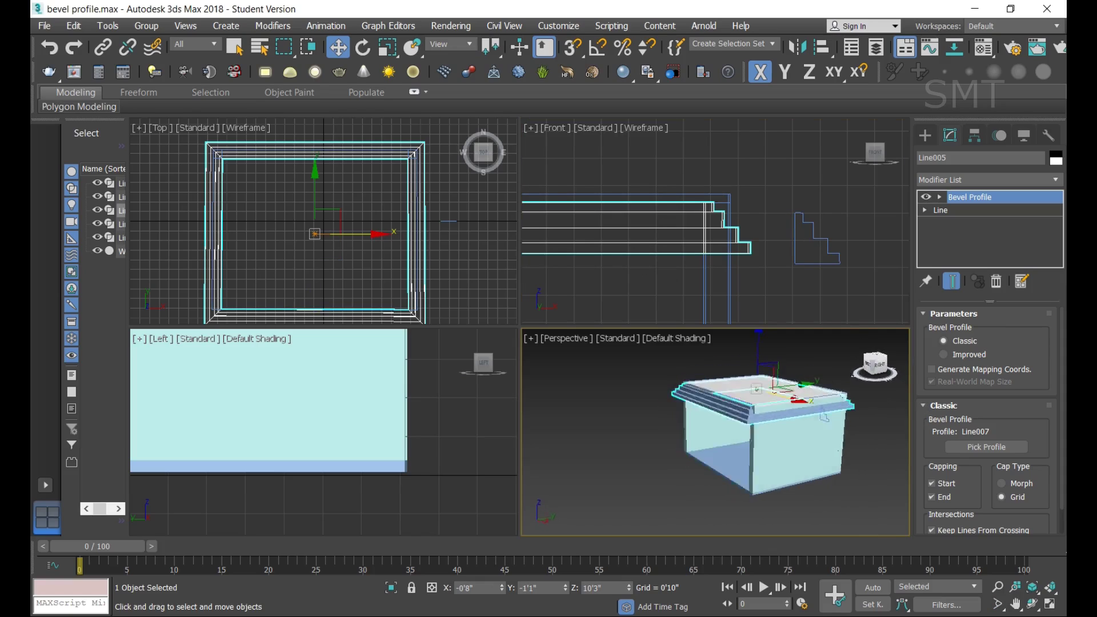
scroll(697, 216, down, 2)
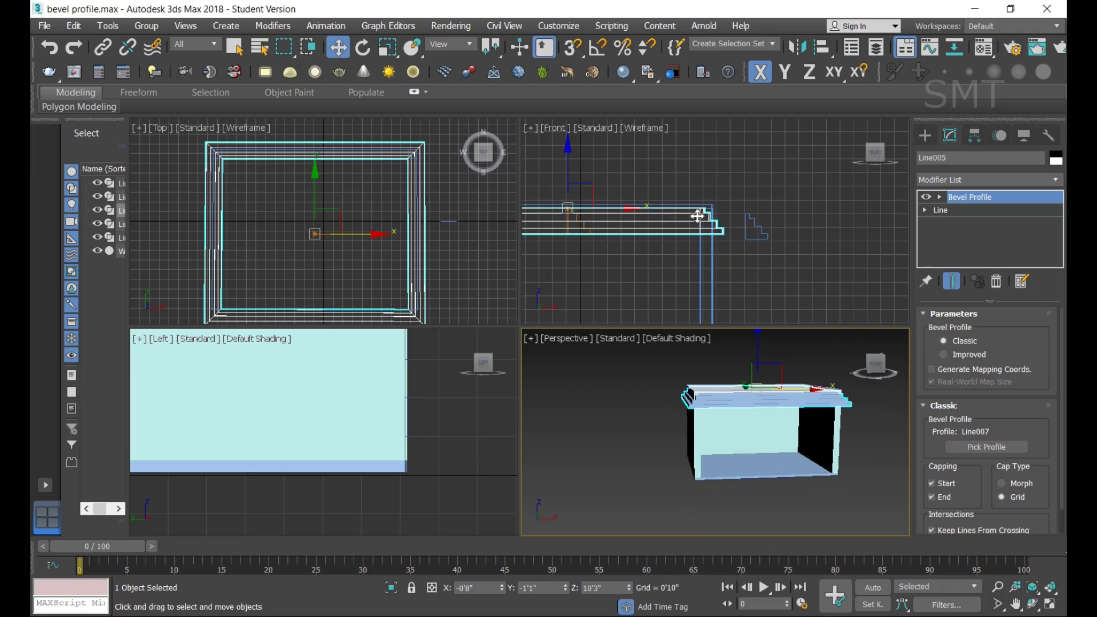
scroll(630, 236, down, 3)
scroll(629, 236, up, 3)
scroll(592, 200, down, 1)
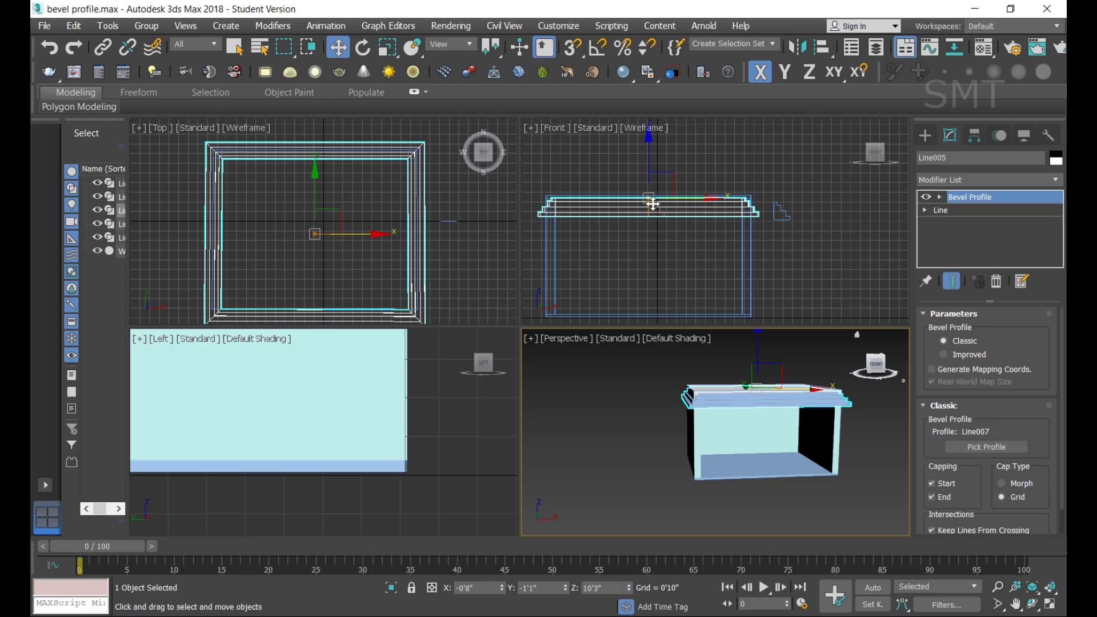
click(940, 197)
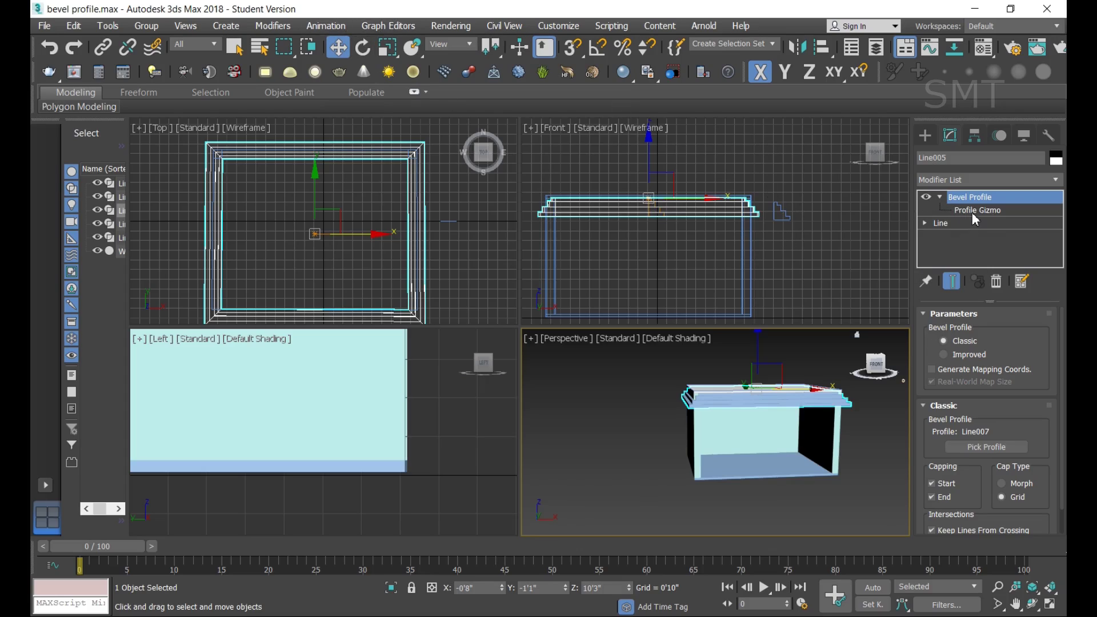
click(975, 210)
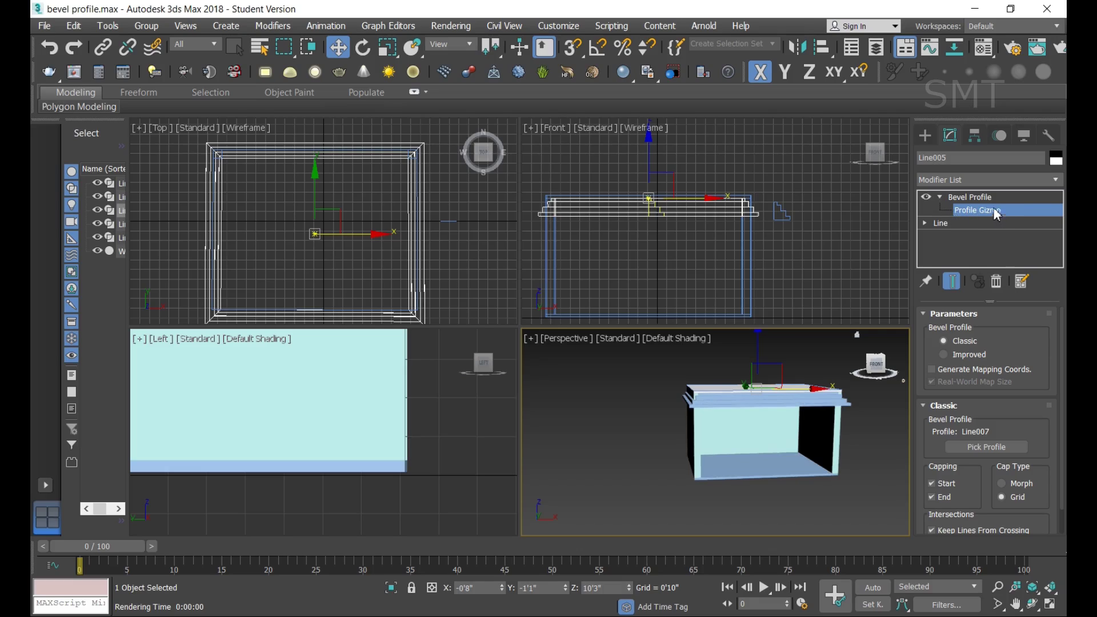
Step: Isolate the bevelled frame and rotate the Profile Gizmo about -178° on Z
click(364, 49)
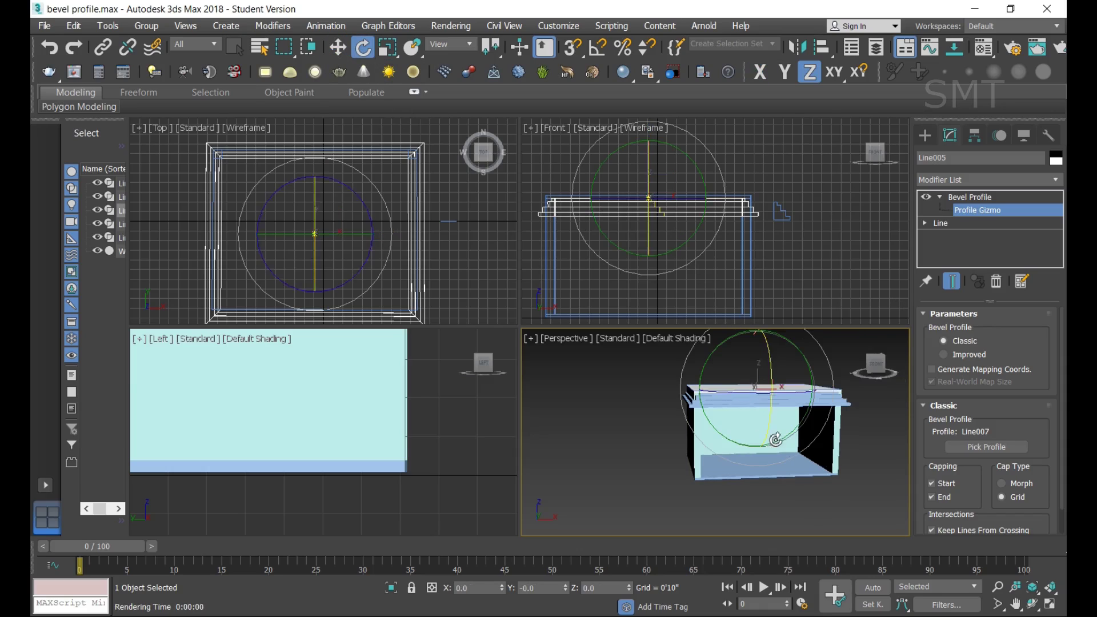
scroll(774, 429, up, 5)
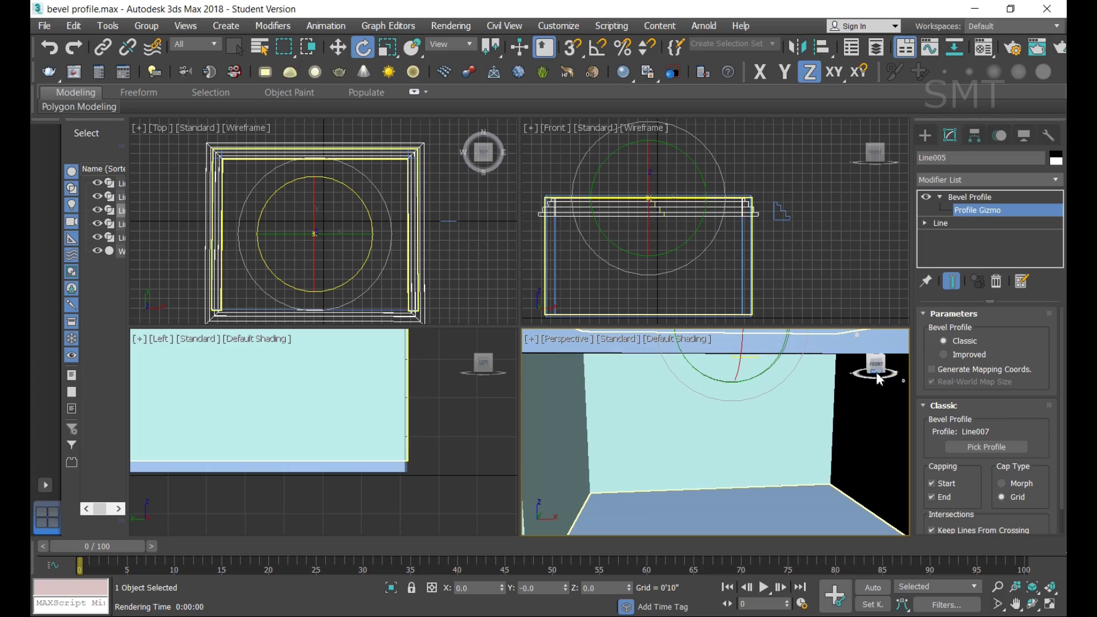
drag(875, 367, 874, 383)
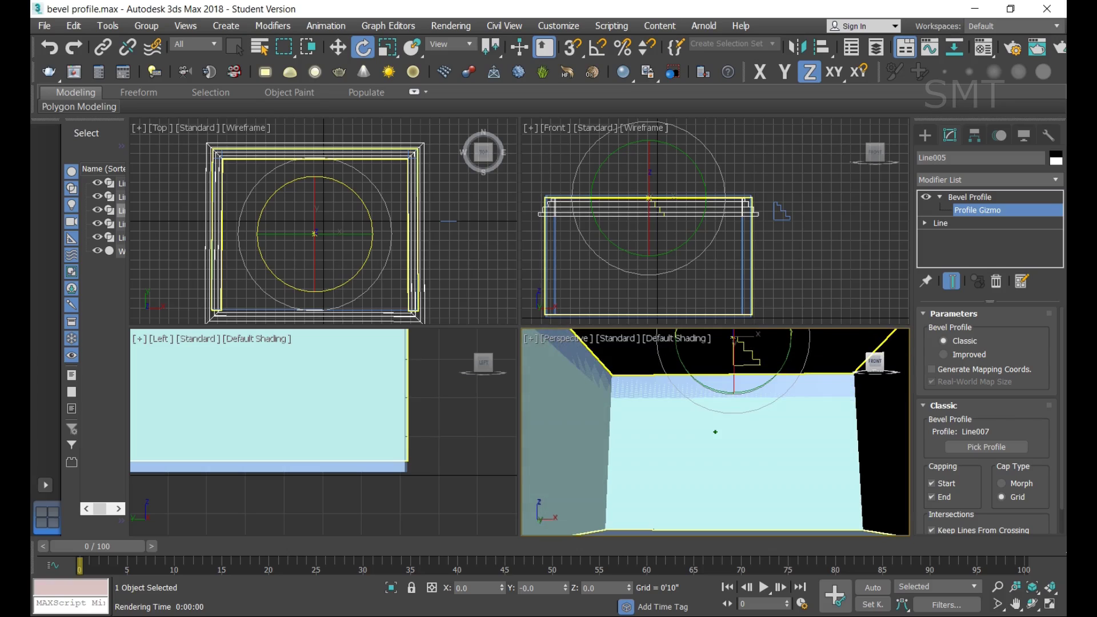
click(391, 589)
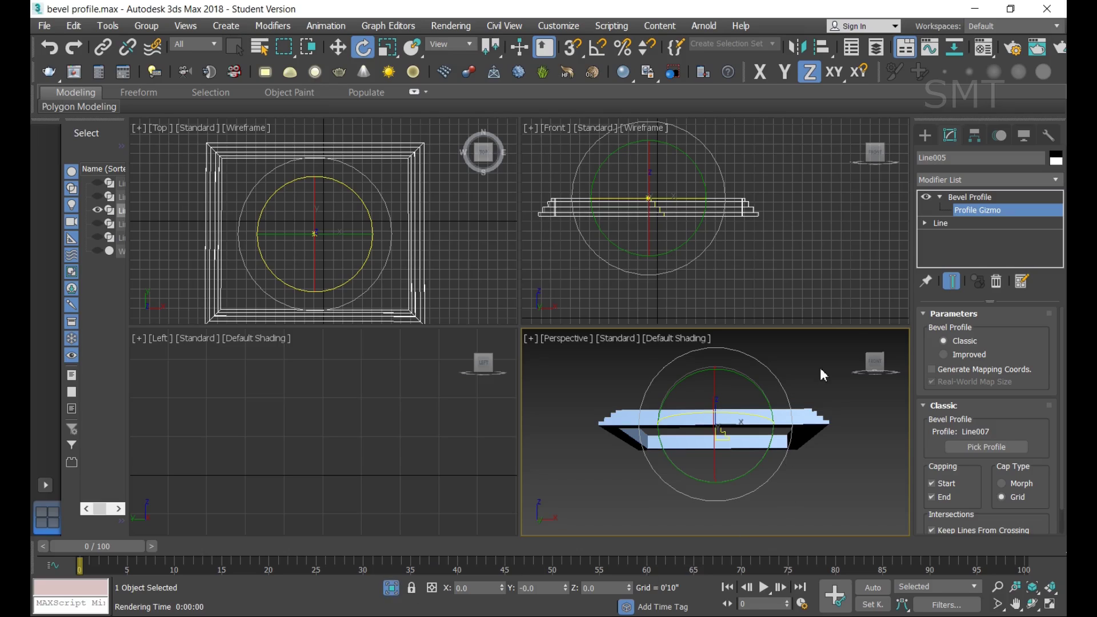
drag(871, 368, 874, 394)
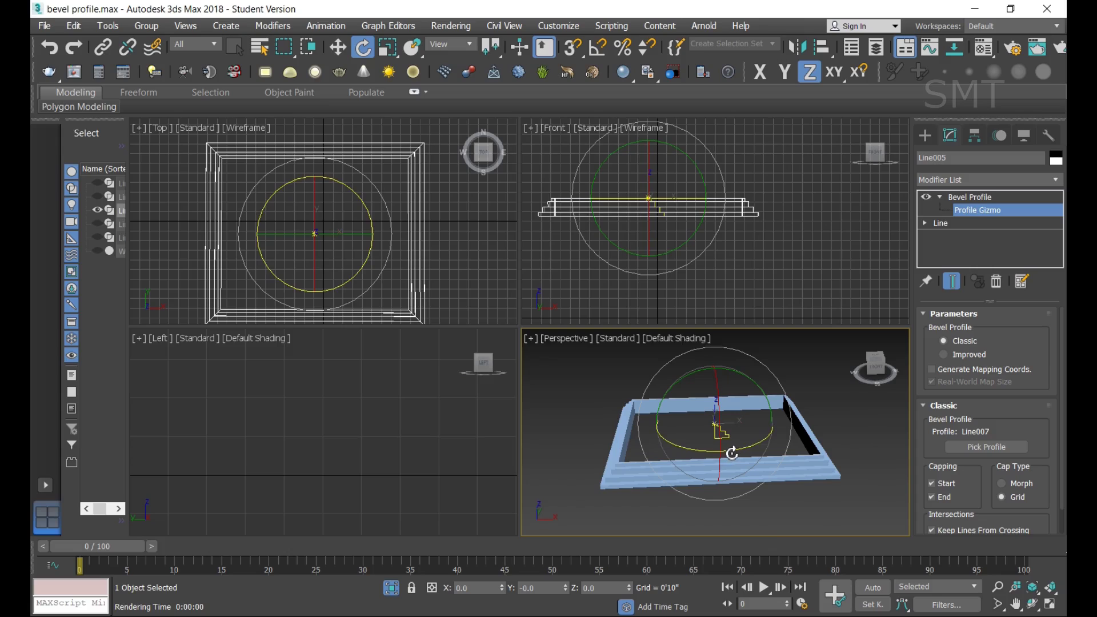
mouse_move(732, 453)
mouse_down()
mouse_move(564, 438)
mouse_move(498, 398)
mouse_move(505, 405)
mouse_up()
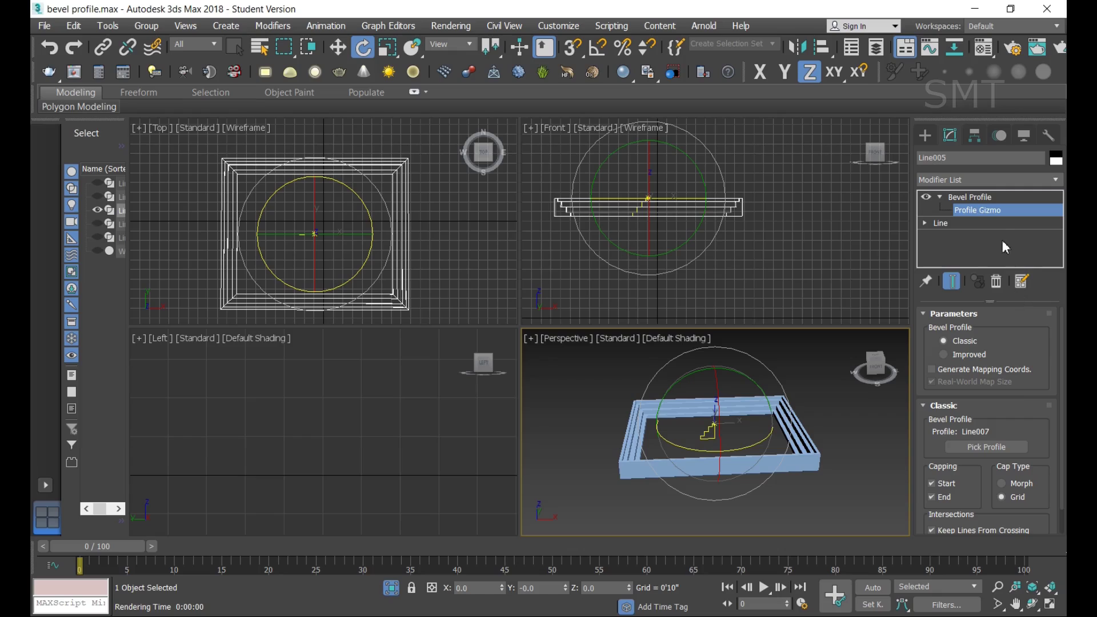
Step: Exit Isolate Selection to restore the room objects and zoom the Perspective view toward the ceiling
click(391, 587)
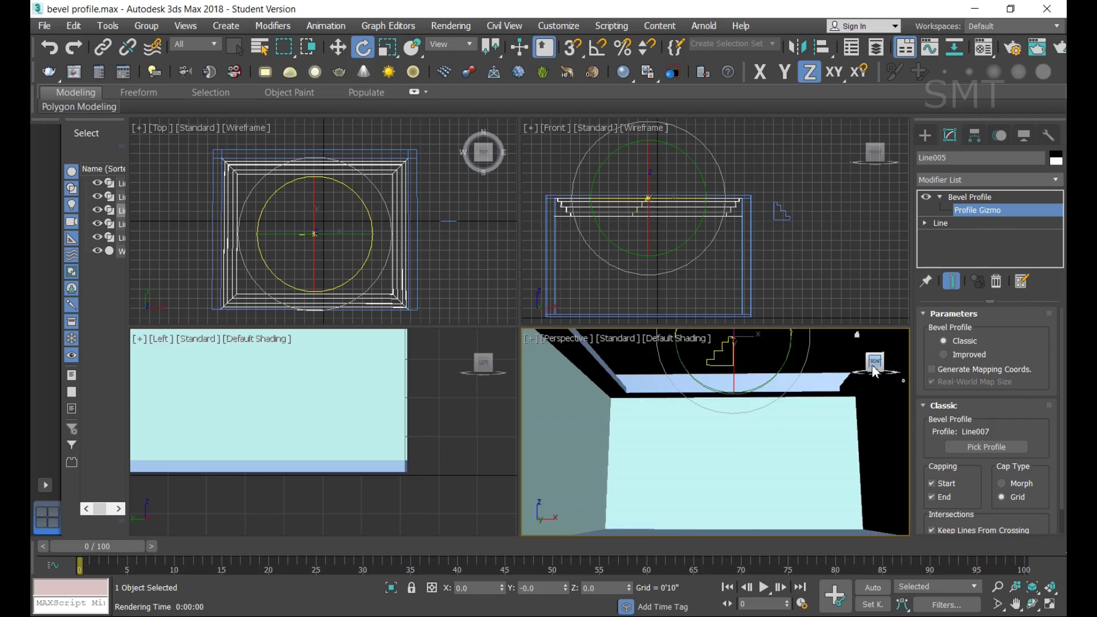
mouse_move(773, 416)
alt+middle_down()
mouse_move(714, 432)
mouse_move(771, 377)
alt+middle_up()
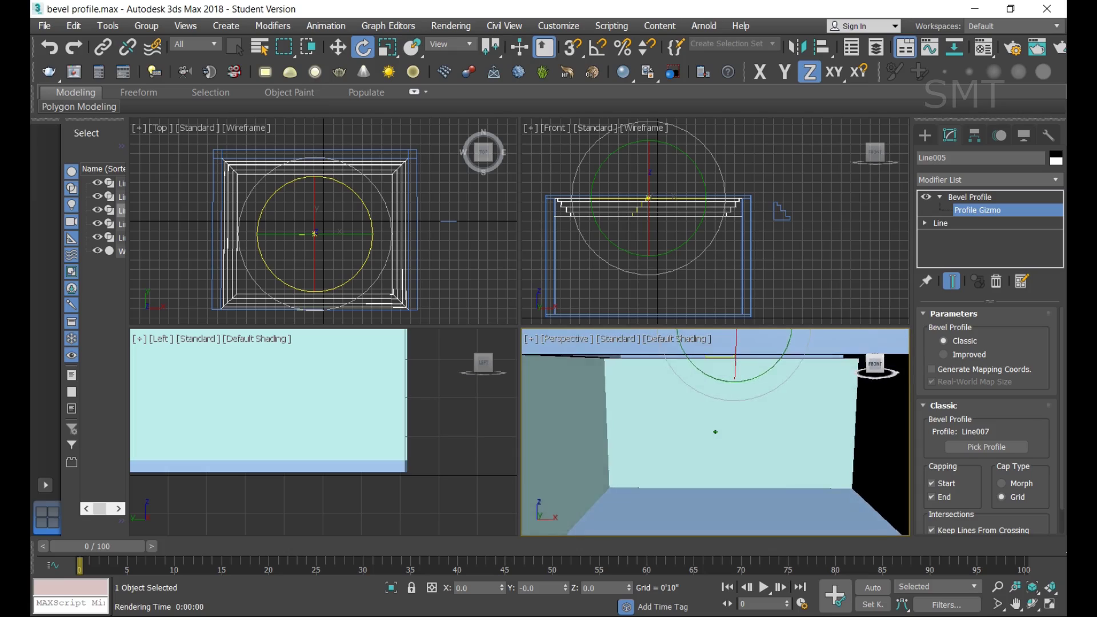
scroll(770, 377, up, 1)
scroll(770, 377, up, 1)
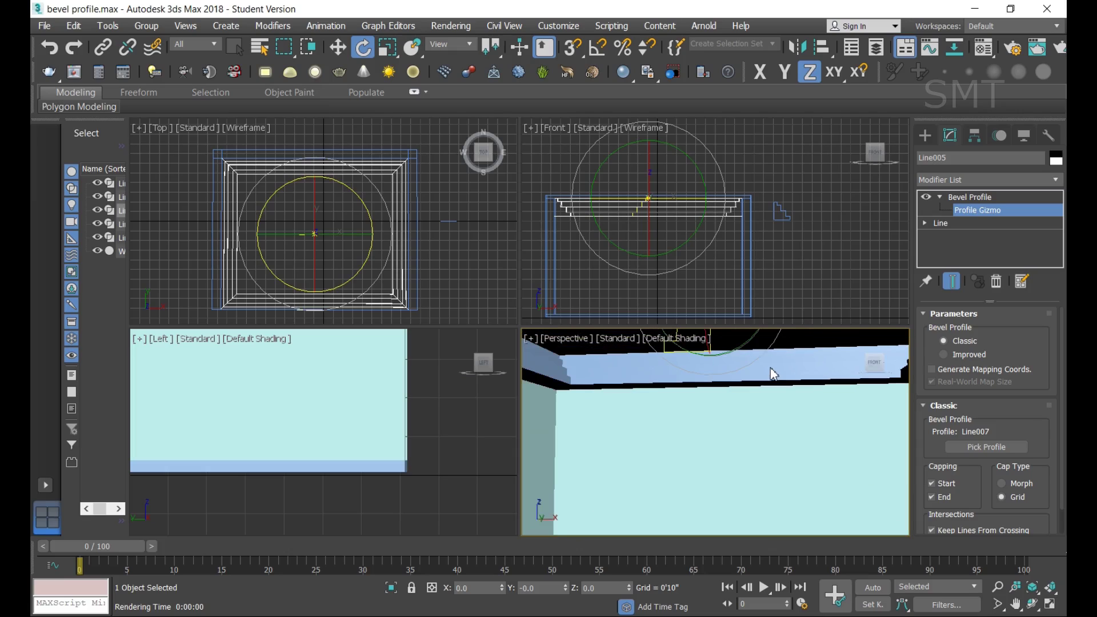
scroll(771, 377, up, 1)
scroll(771, 377, up, 1)
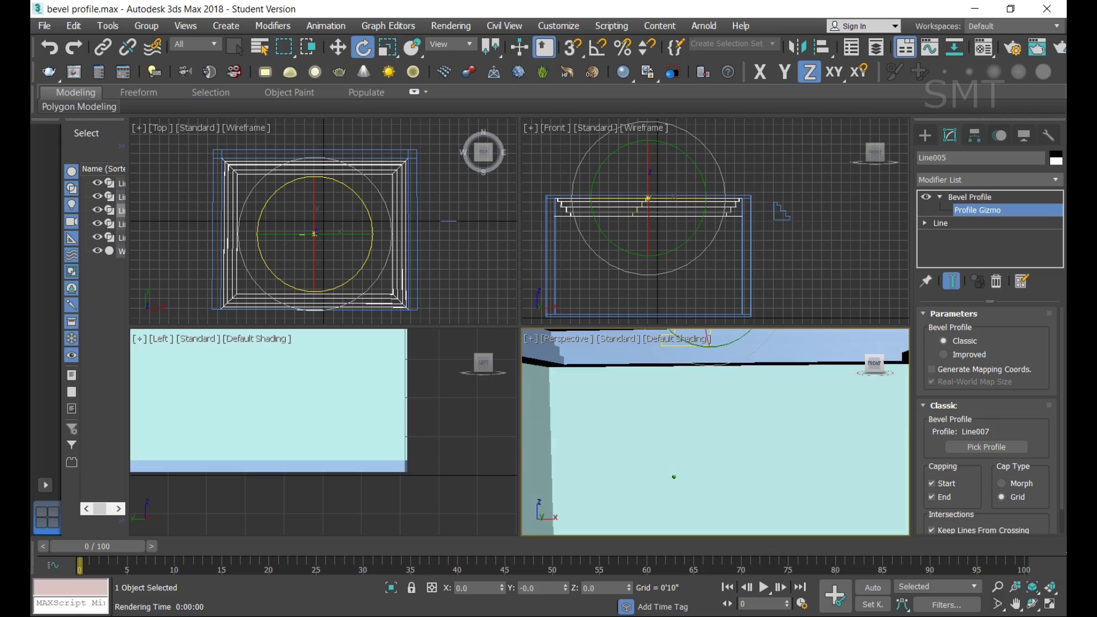
alt+middle_drag(674, 477, 674, 477)
scroll(798, 420, down, 2)
scroll(798, 420, down, 2)
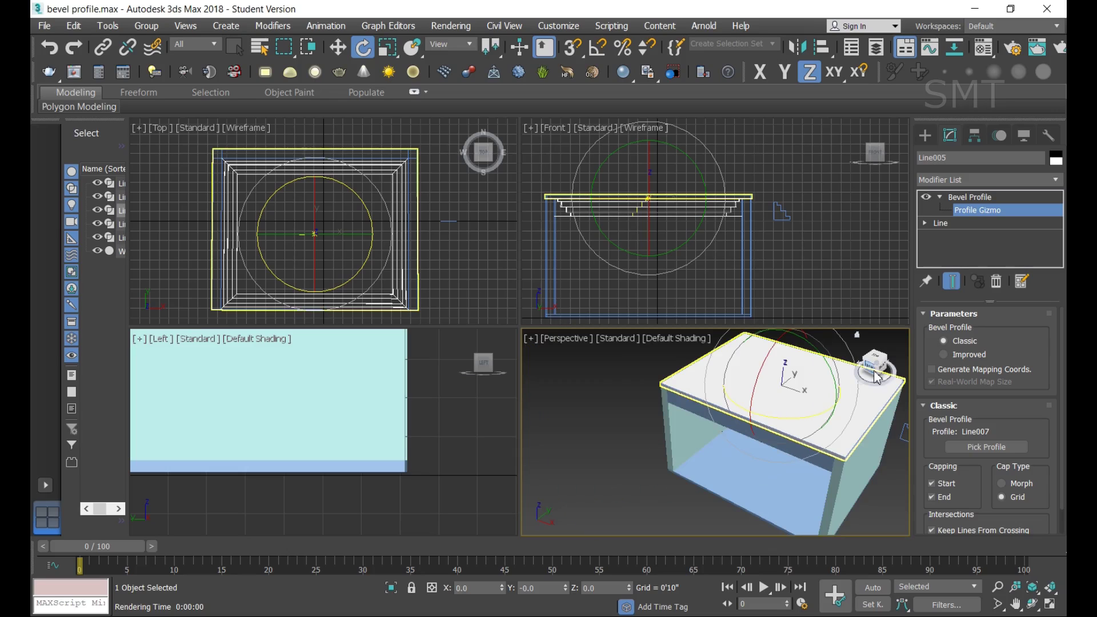
Step: Frame the stepped ceiling molding from a low angle and render a quick test image
drag(889, 374, 729, 432)
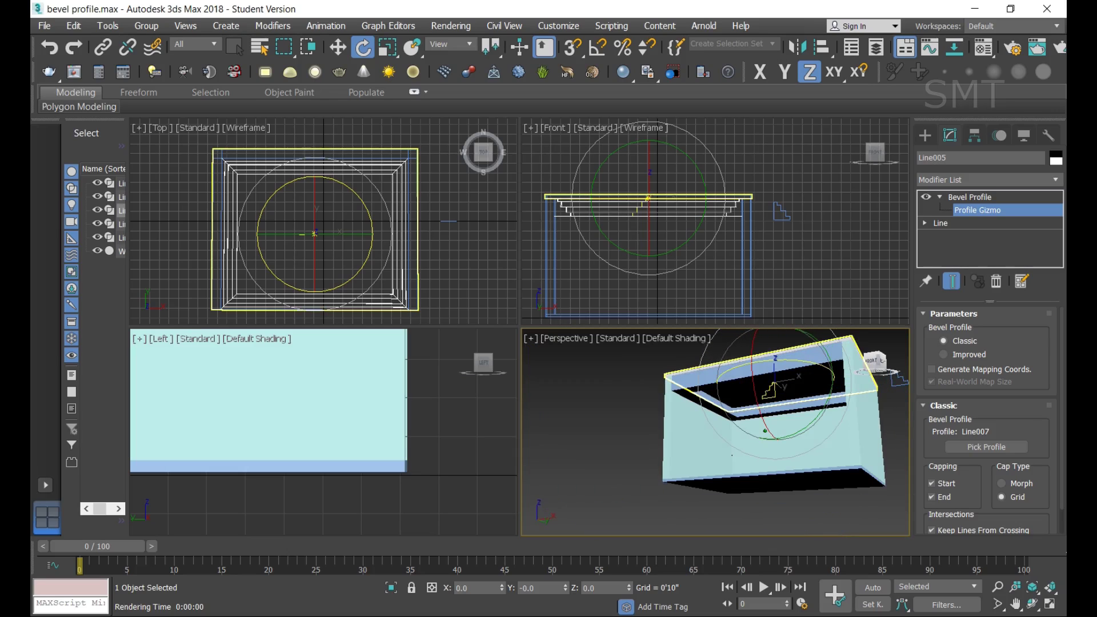
scroll(729, 432, up, 5)
scroll(730, 422, up, 2)
scroll(730, 429, up, 2)
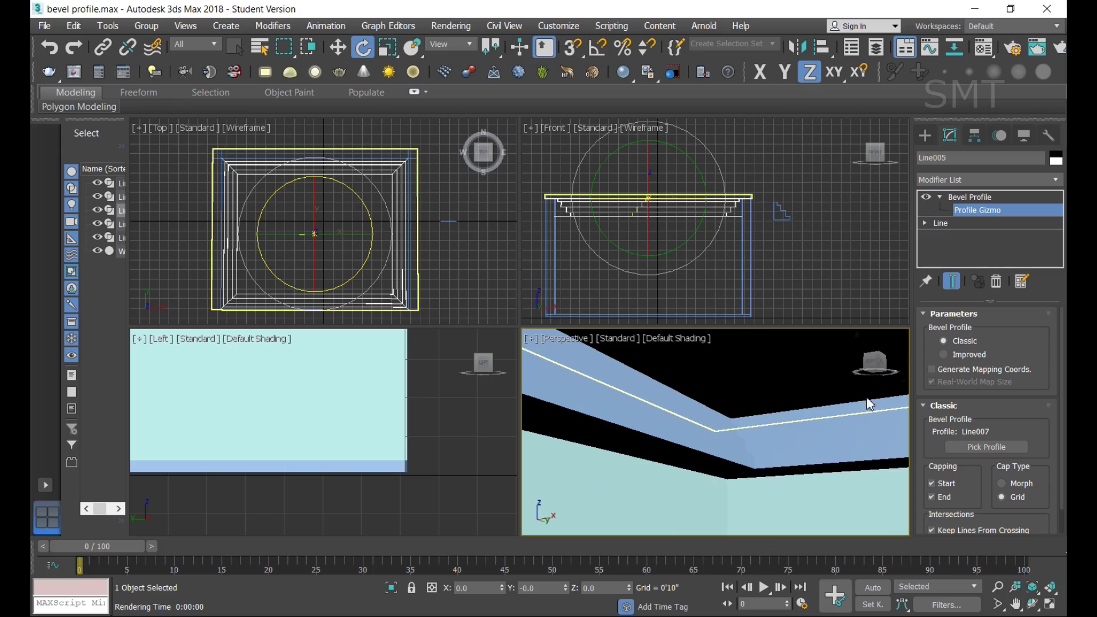
drag(873, 372, 715, 432)
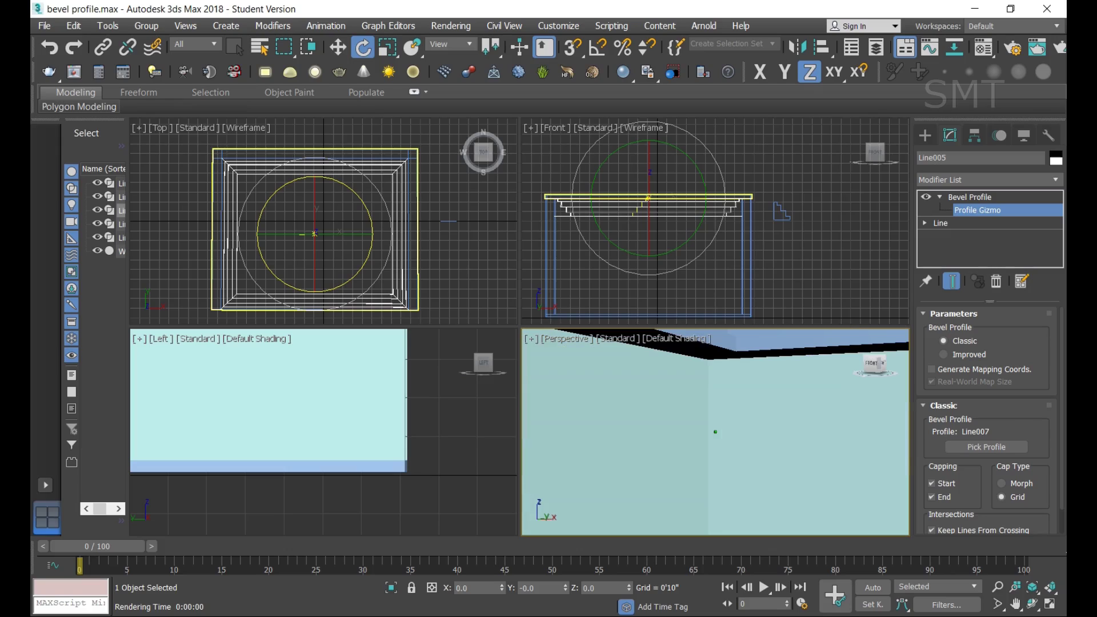
click(1014, 603)
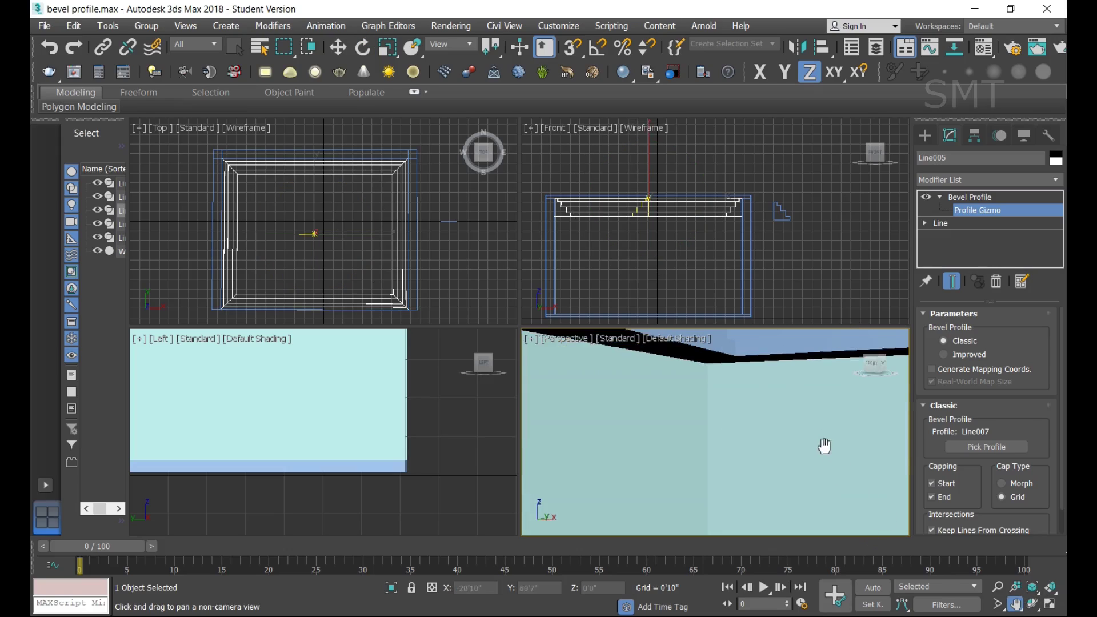
drag(823, 446, 793, 524)
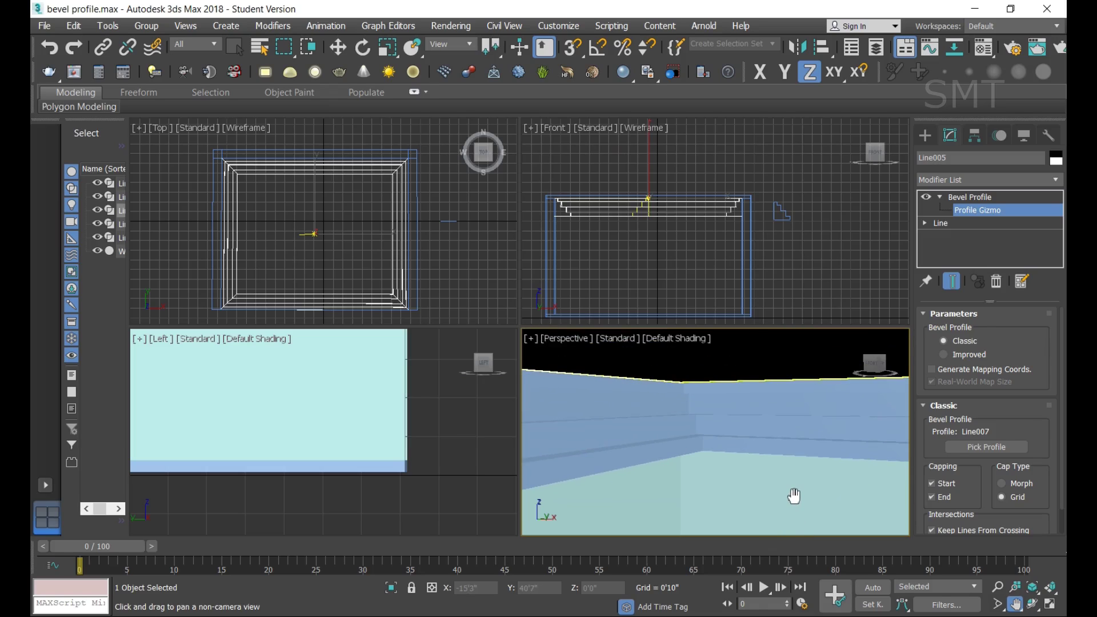
key(shift+q)
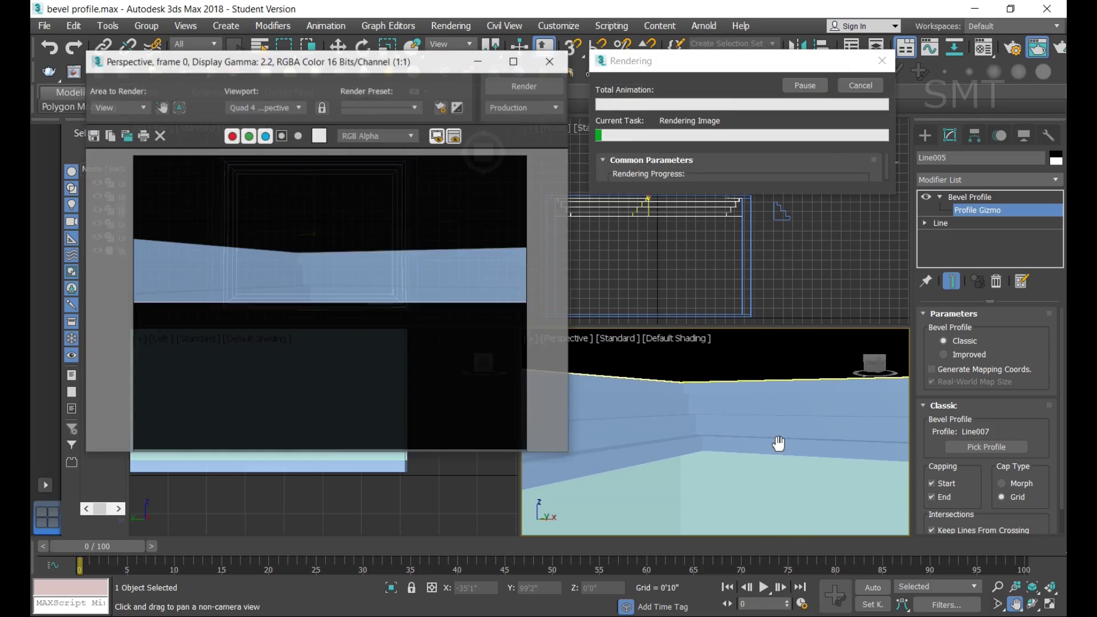
click(550, 60)
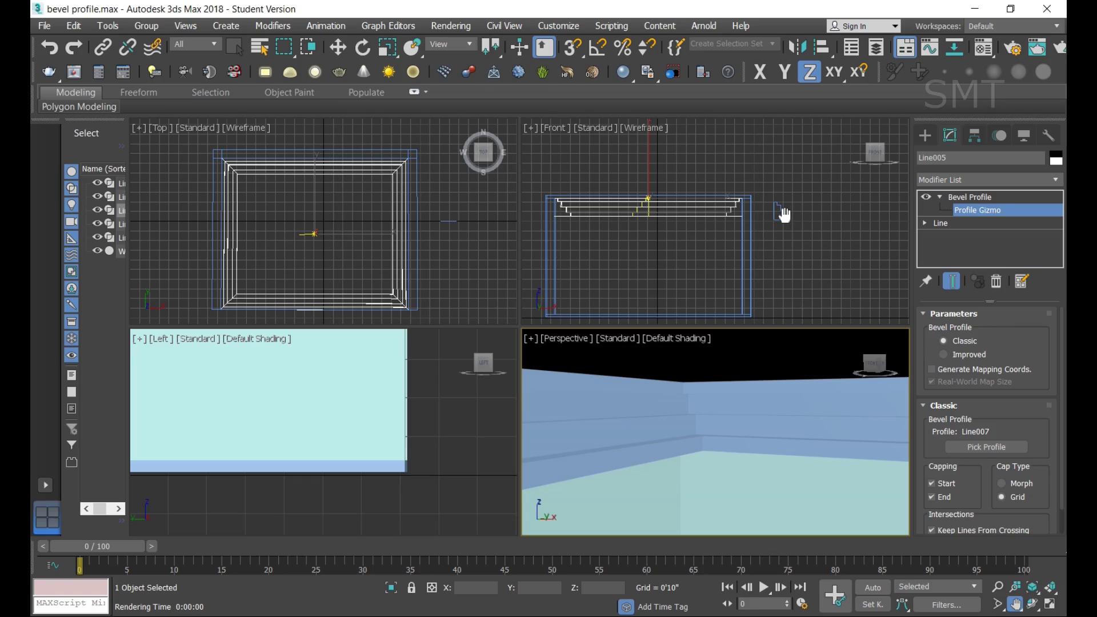
Step: Collapse the frame's Bevel Profile stack and select the stepped profile shape Line007
right_click(833, 225)
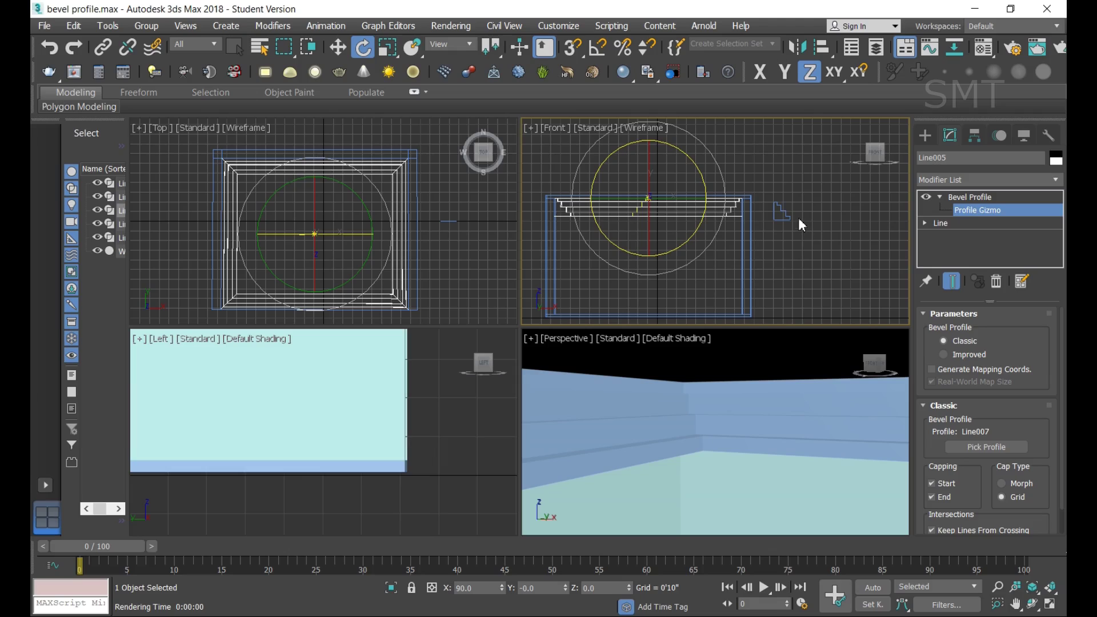
click(972, 198)
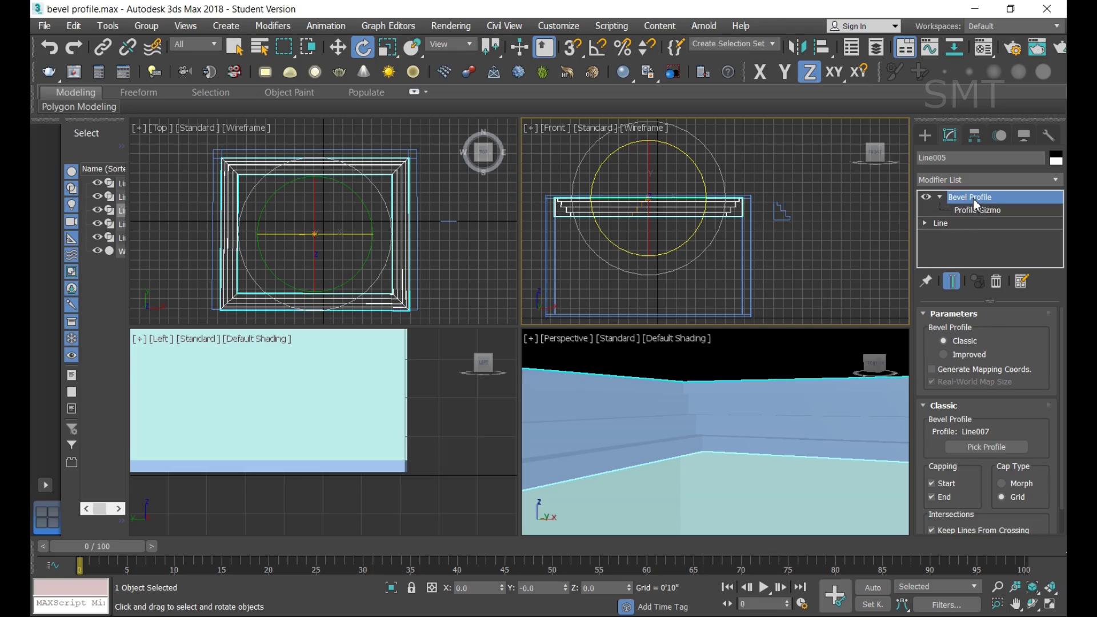
click(939, 196)
click(778, 211)
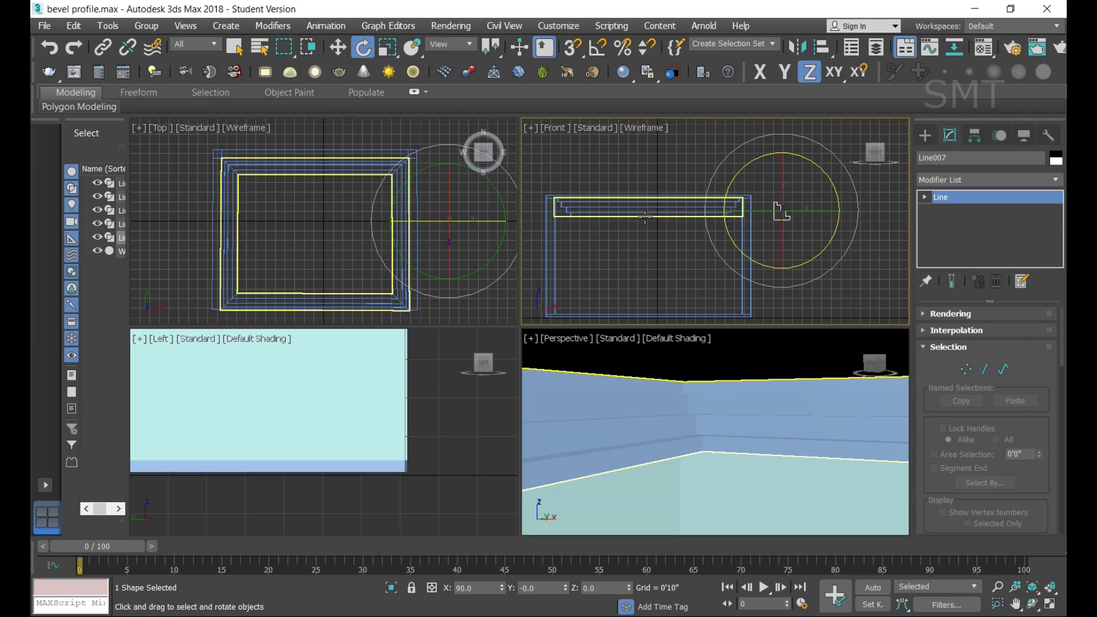
Step: Shift Line007 right along X to about X 13'6", Z 9'3"
click(337, 48)
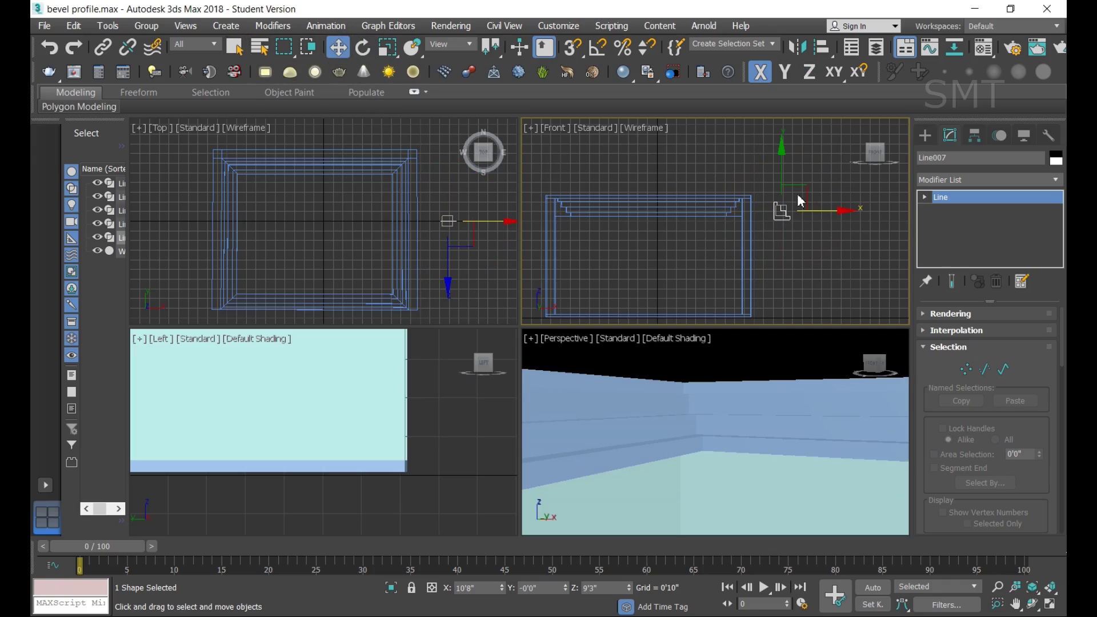
drag(827, 210, 877, 226)
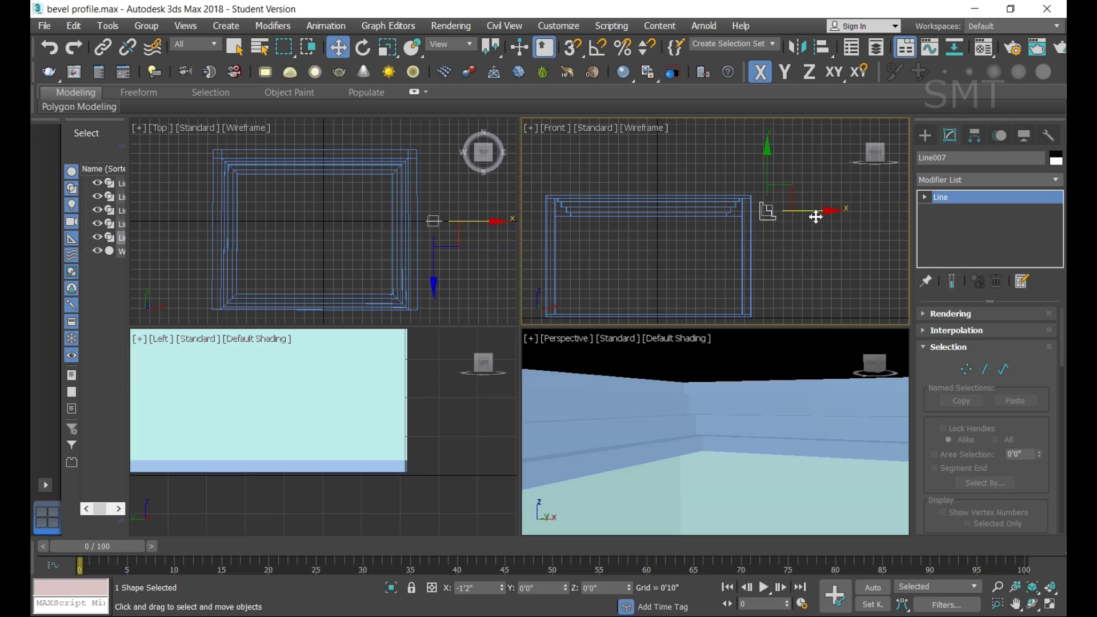
drag(878, 226, 859, 226)
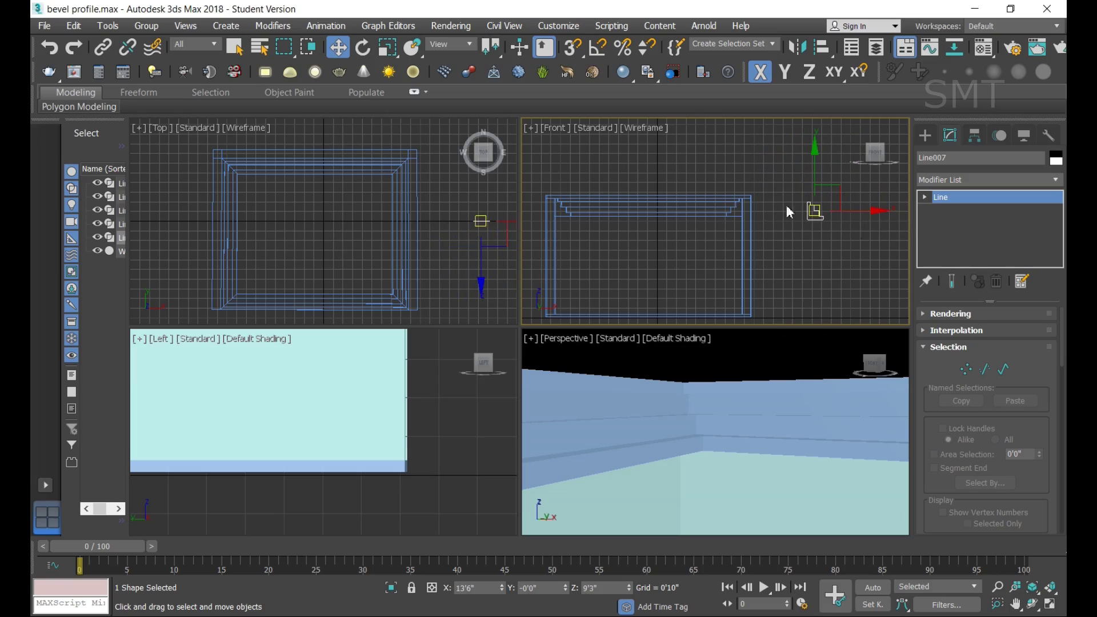
click(362, 47)
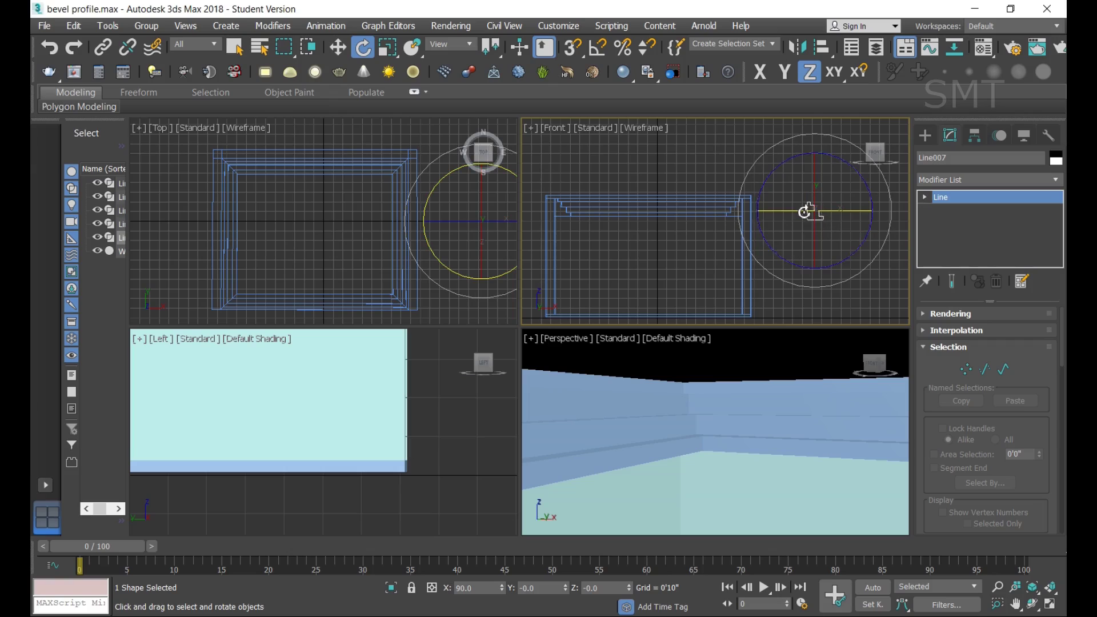
click(925, 198)
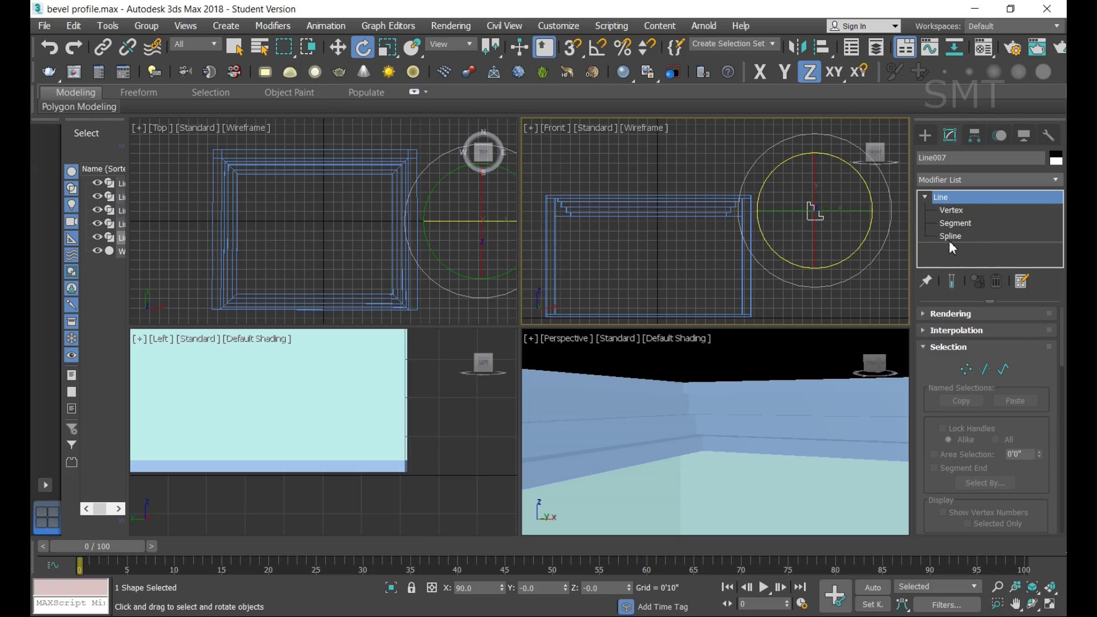
Step: Enter Line007's Vertex level, zoom onto the profile and select a corner vertex
click(950, 210)
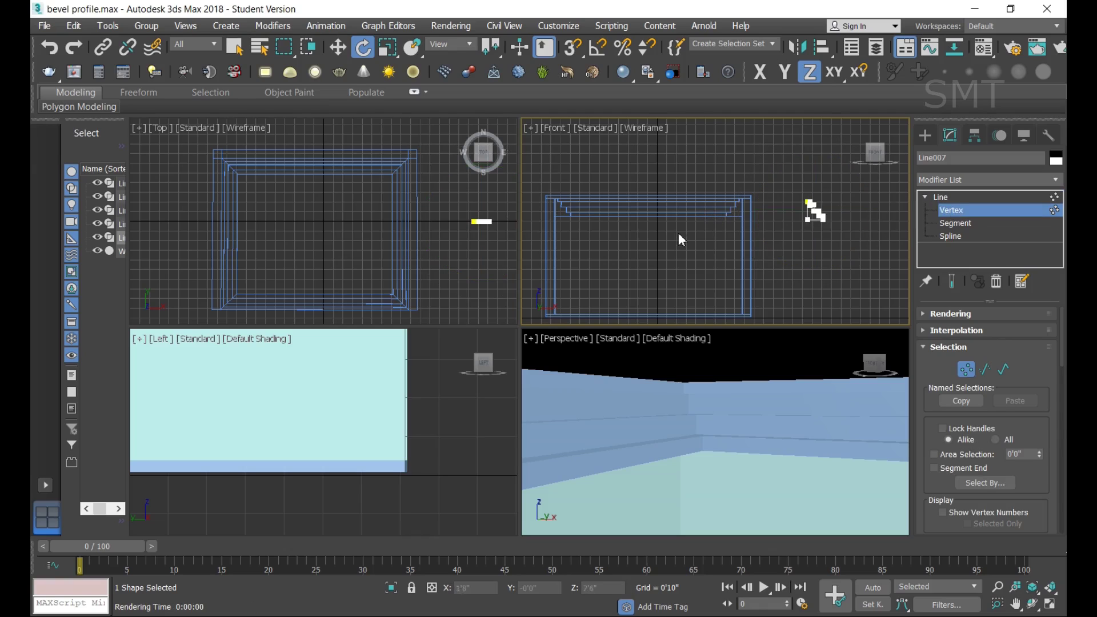
scroll(814, 210, up, 2)
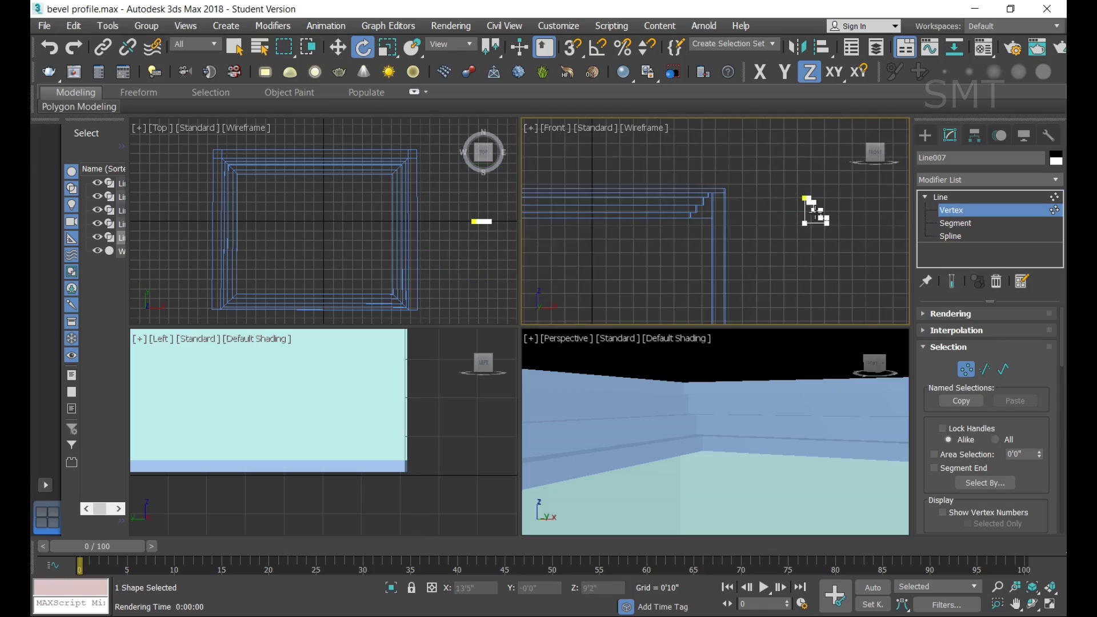
scroll(811, 204, up, 6)
scroll(826, 196, up, 2)
scroll(831, 205, up, 1)
scroll(830, 204, down, 2)
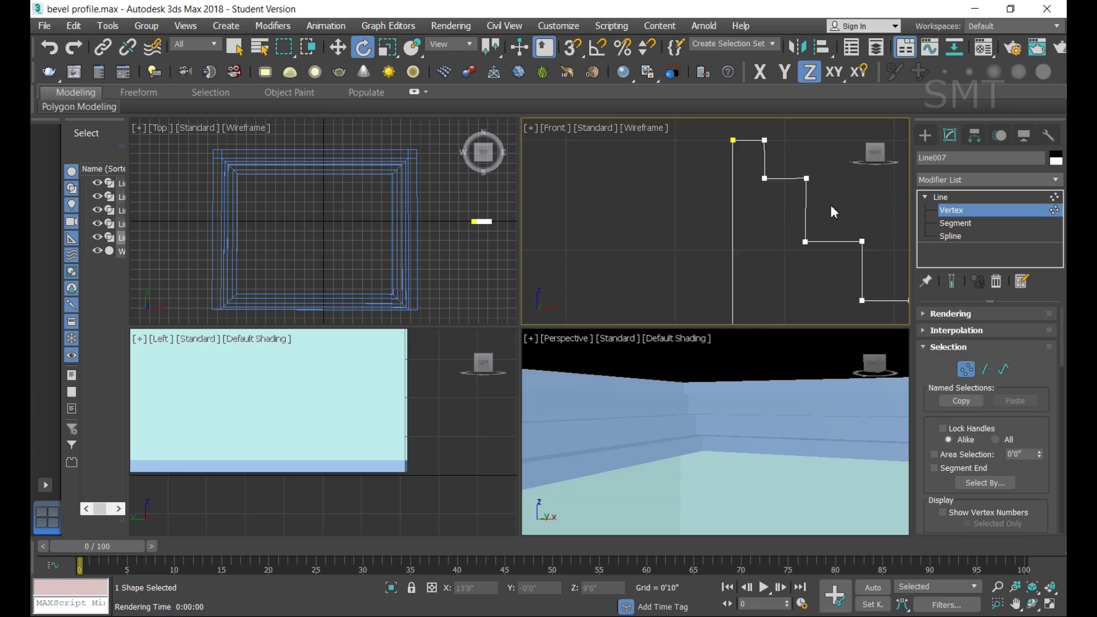
click(806, 242)
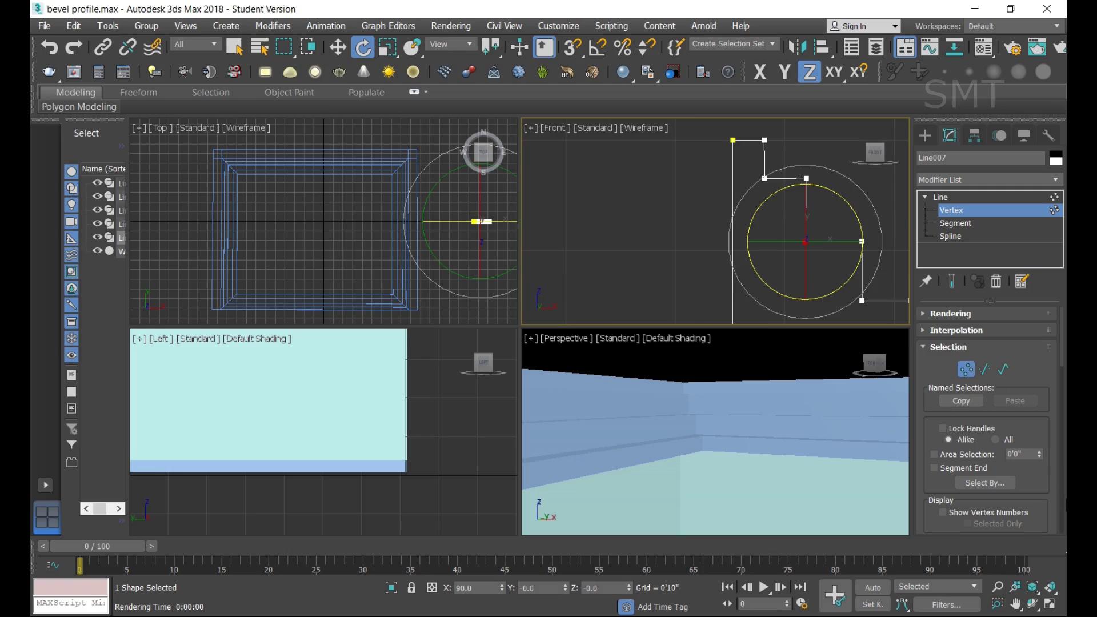
drag(1060, 358, 1063, 441)
scroll(971, 417, down, 2)
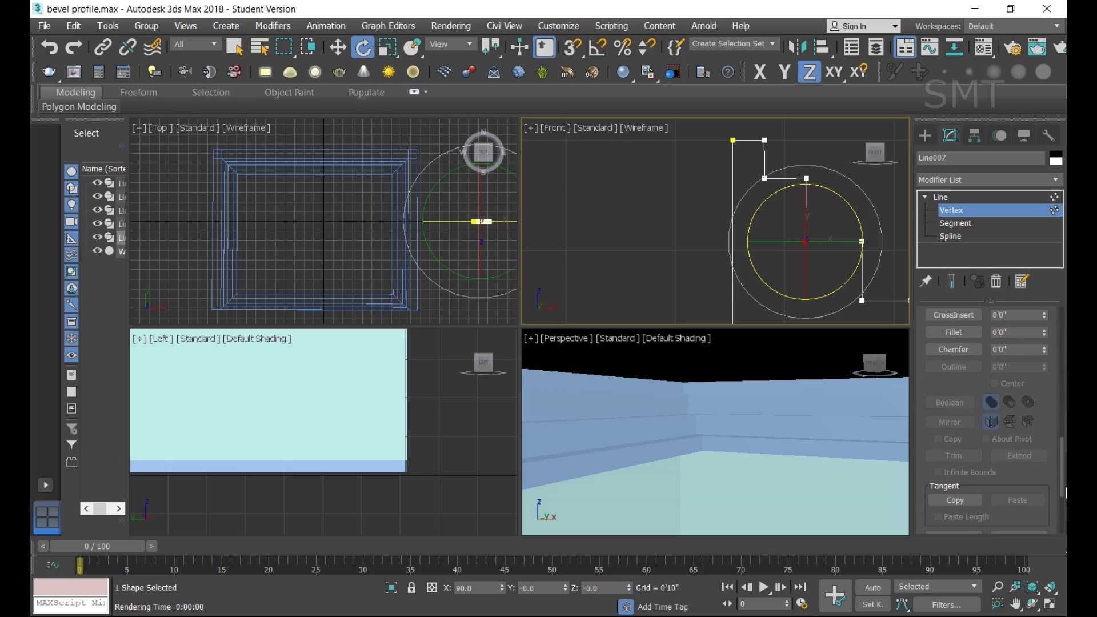
scroll(959, 408, down, 2)
scroll(948, 402, down, 1)
Step: Fillet the first profile corners, redoing the first one with a larger radius
click(940, 397)
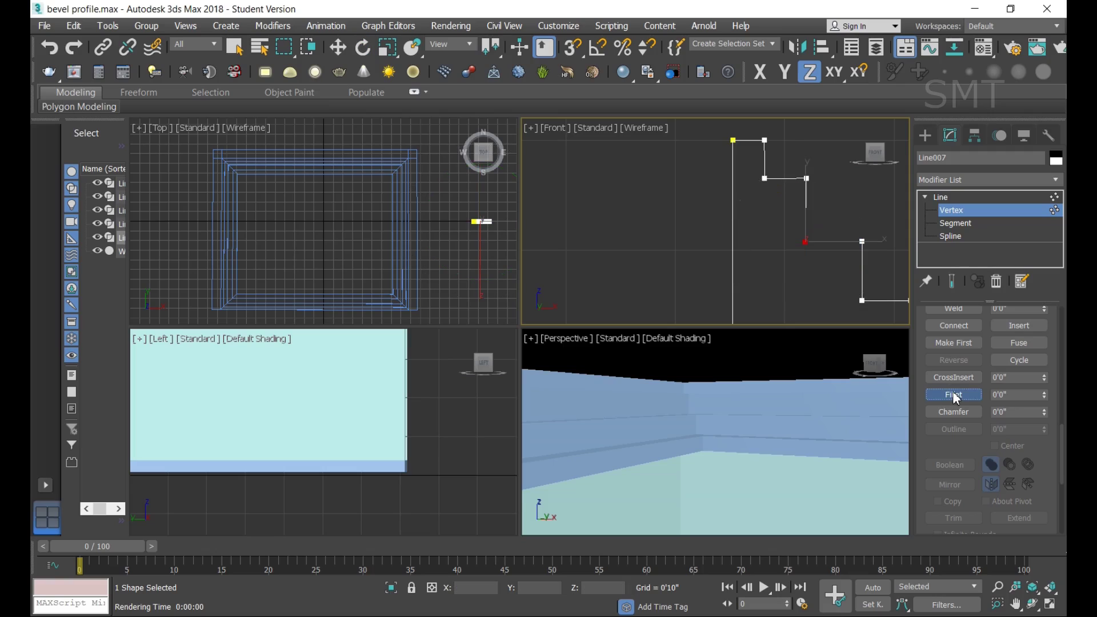
drag(806, 244, 819, 208)
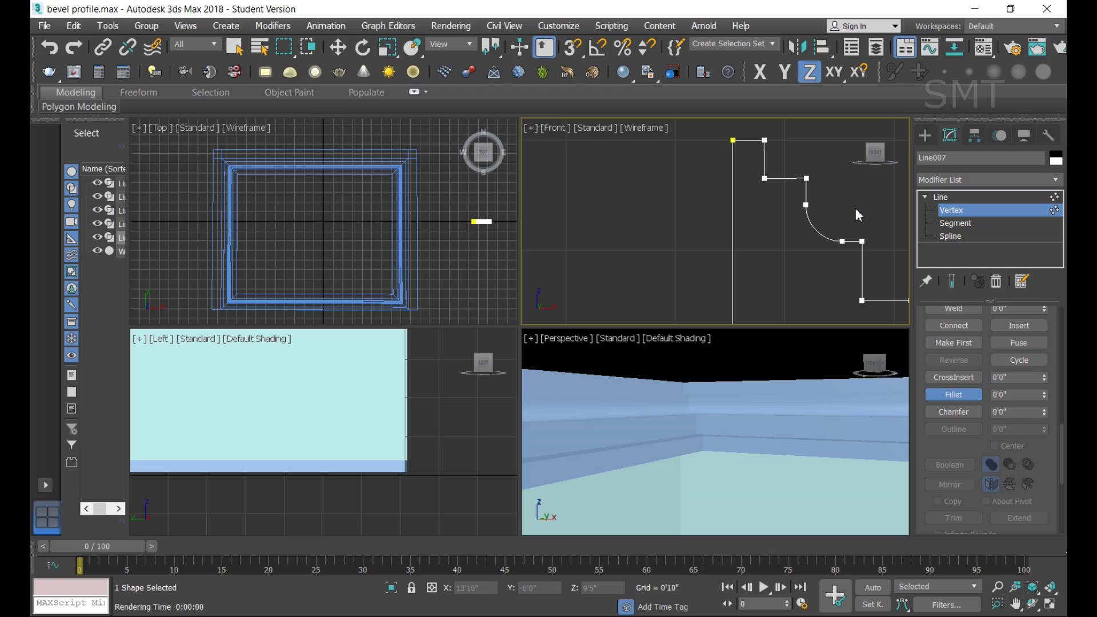
key(ctrl+z)
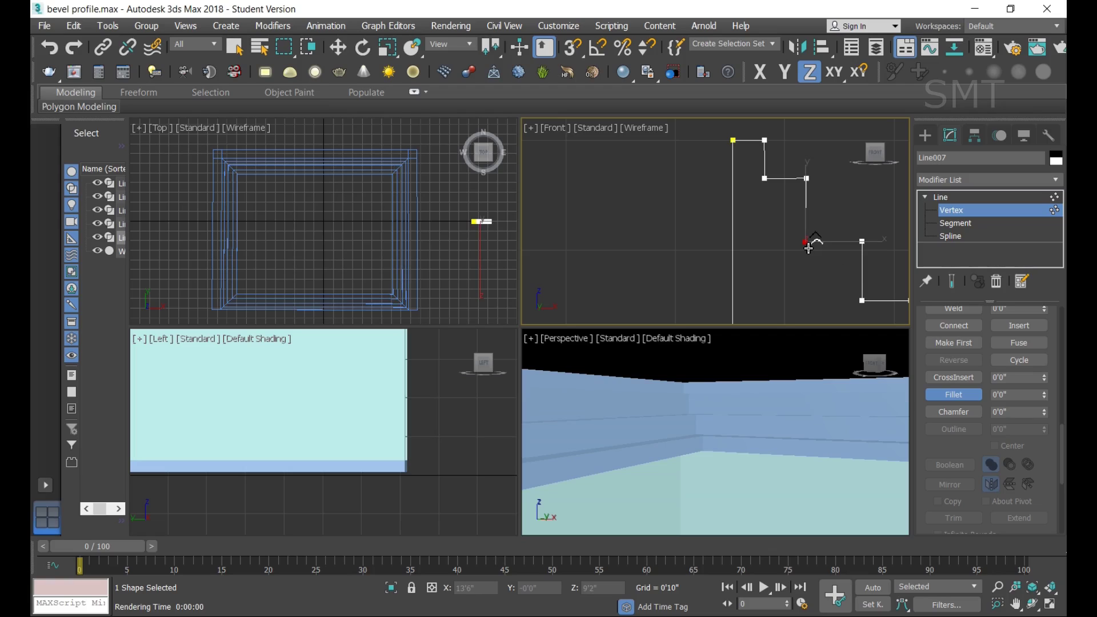
drag(808, 247, 820, 212)
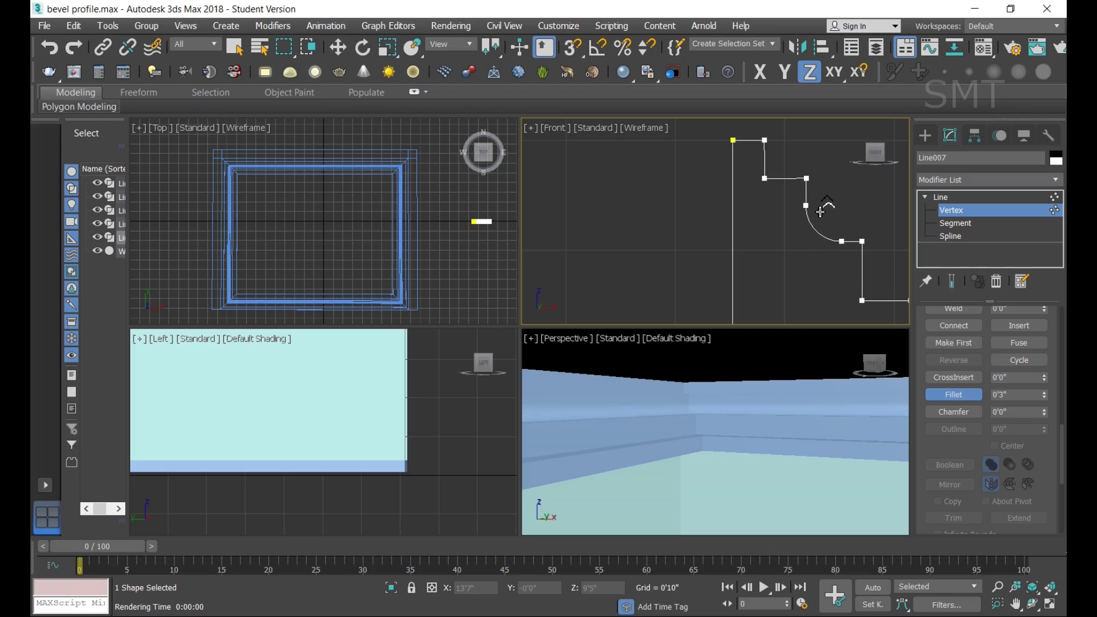
click(863, 244)
drag(866, 246, 869, 238)
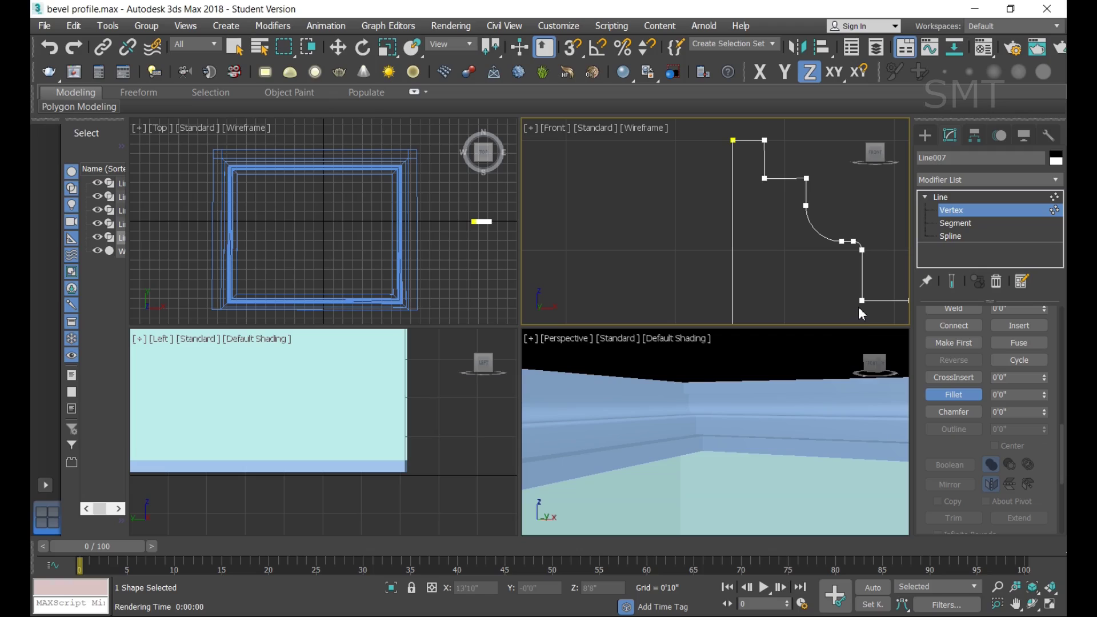
Step: Fillet the remaining lower-right, bottom-right, top-left and upper profile corners
drag(861, 301, 865, 276)
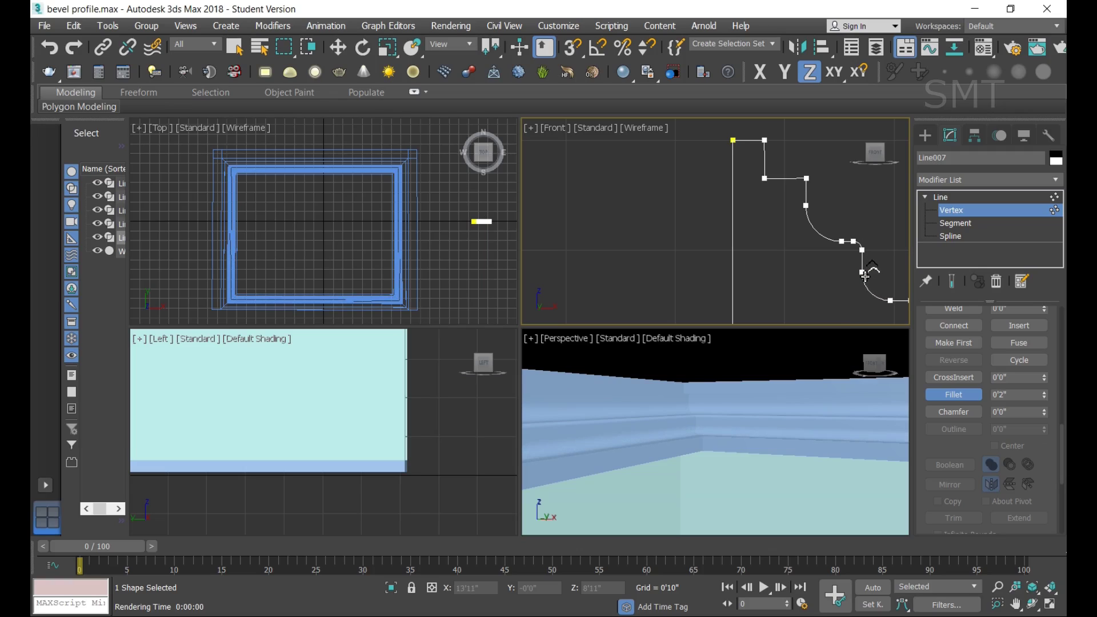
scroll(788, 245, down, 2)
scroll(854, 283, up, 1)
scroll(854, 283, up, 1)
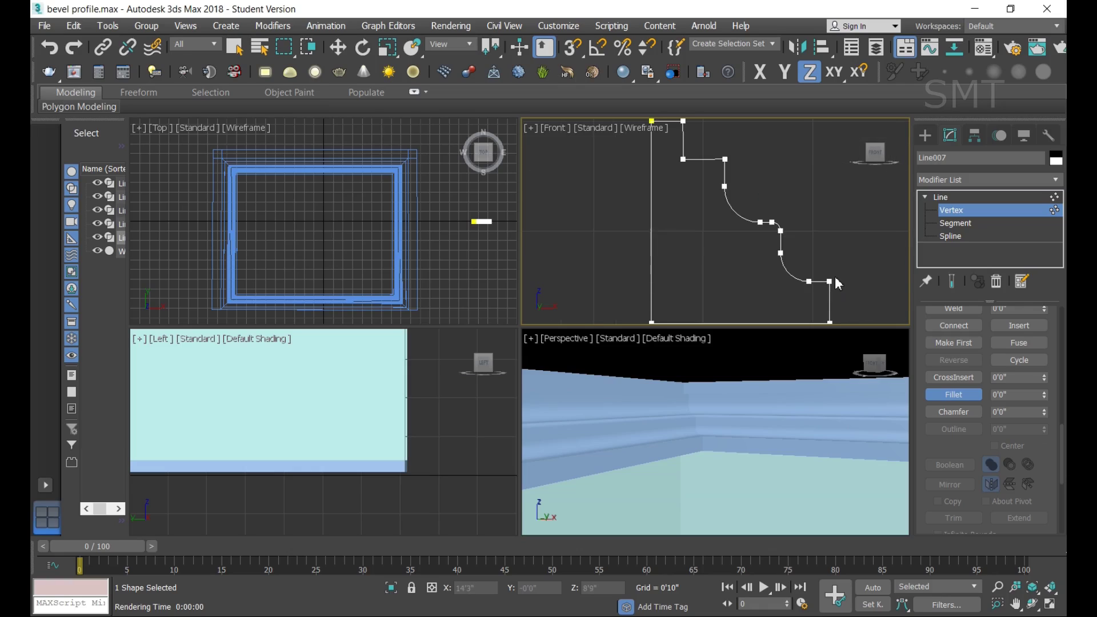
drag(833, 280, 837, 274)
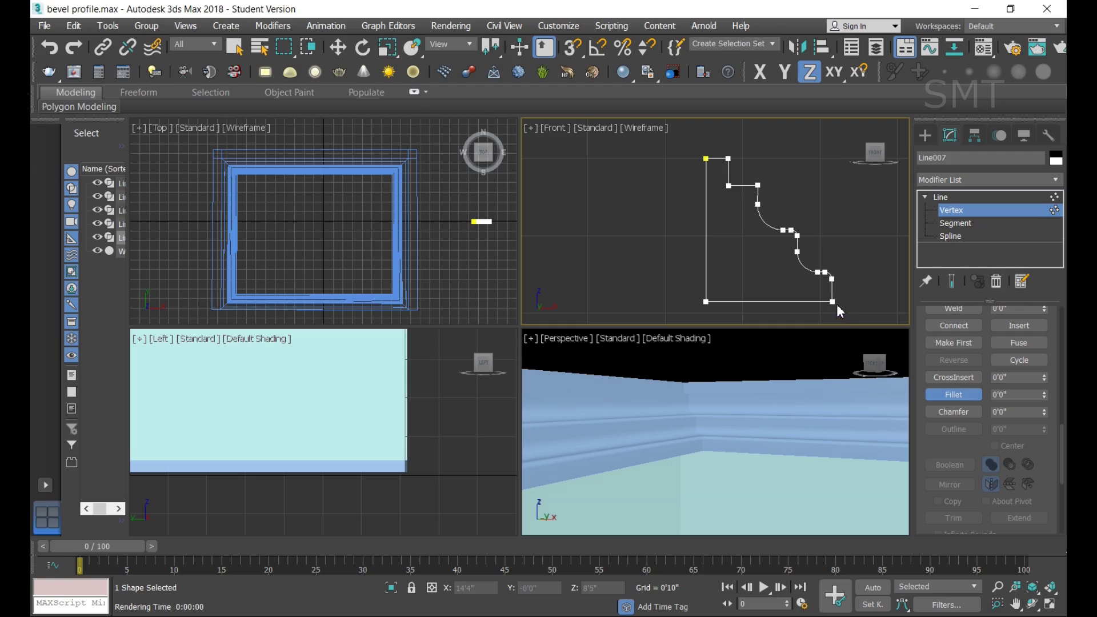
drag(832, 302, 831, 279)
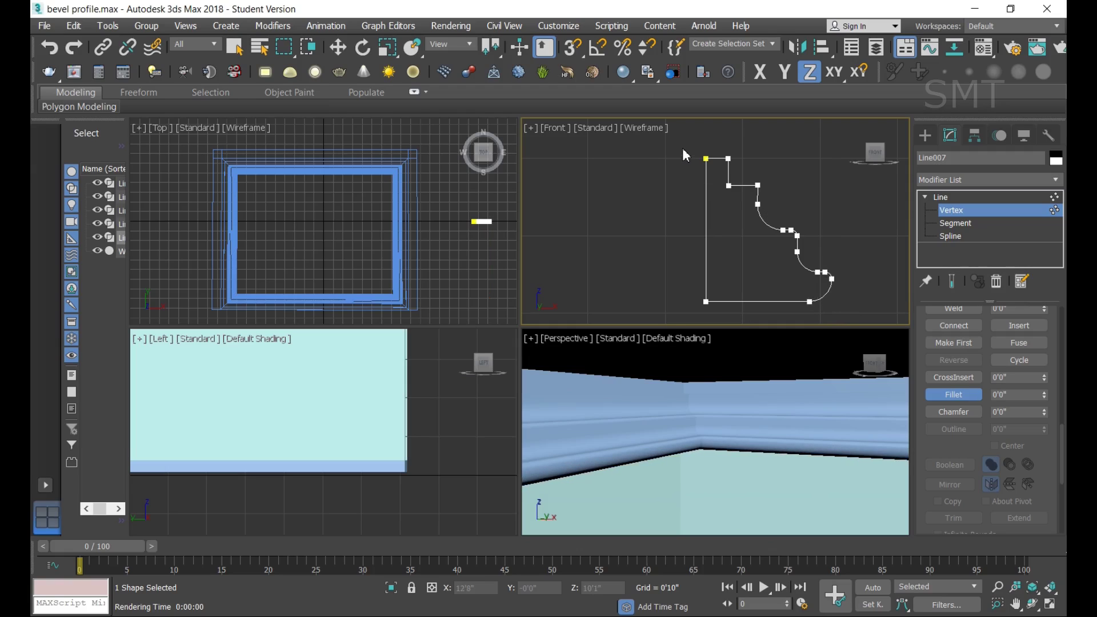
drag(729, 160, 732, 150)
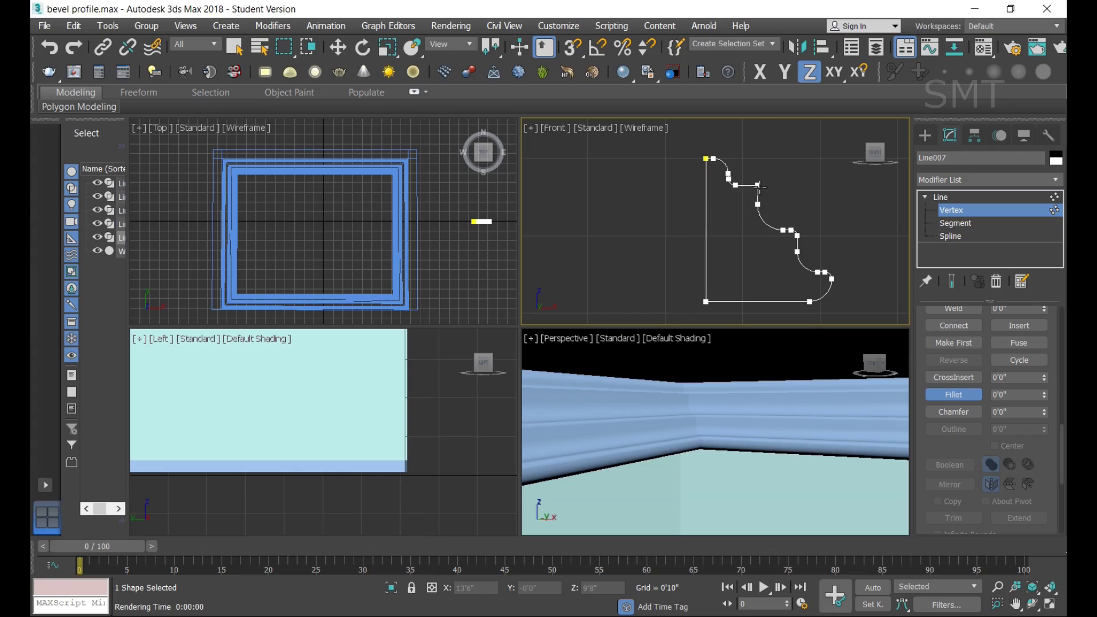
drag(758, 186, 766, 169)
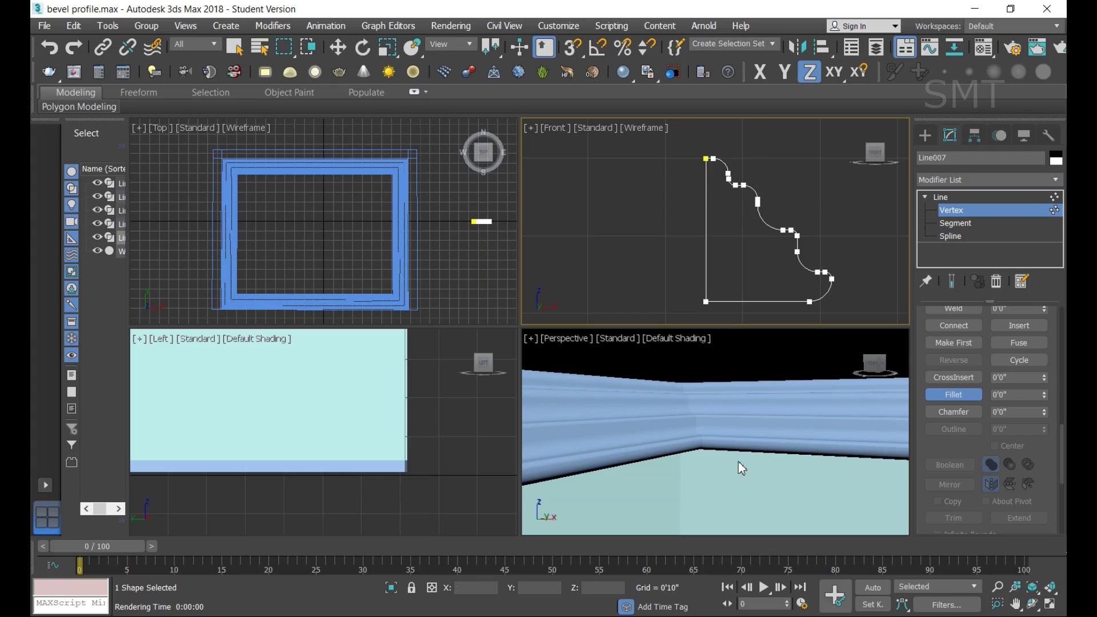
Step: Zoom and orbit the Perspective view, aligning it to face the molding front-on
scroll(741, 435, up, 3)
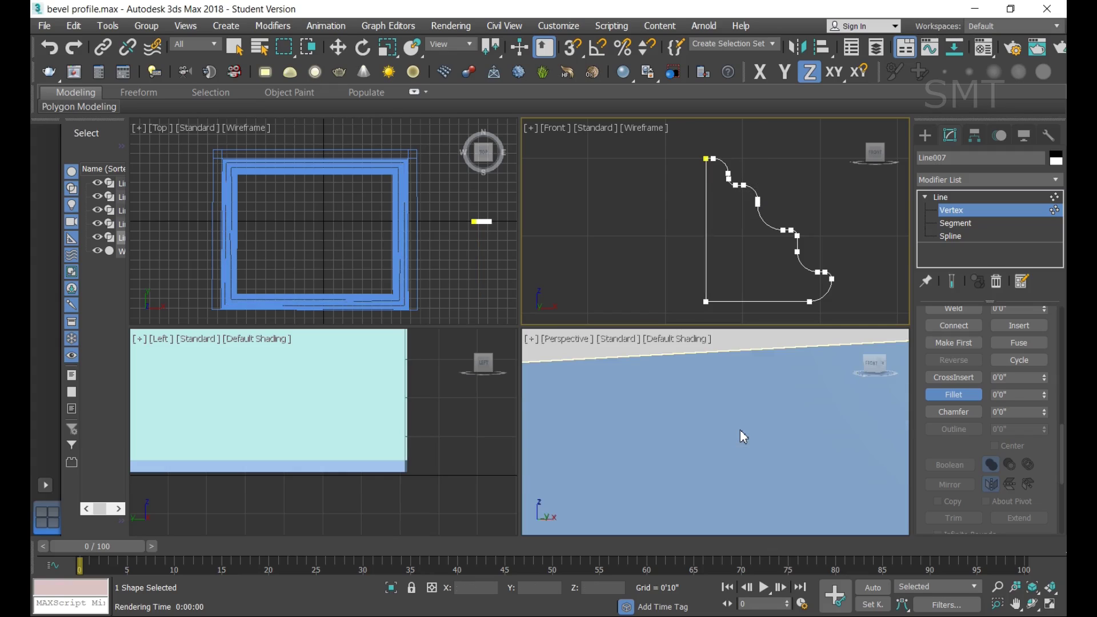
scroll(740, 426, up, 2)
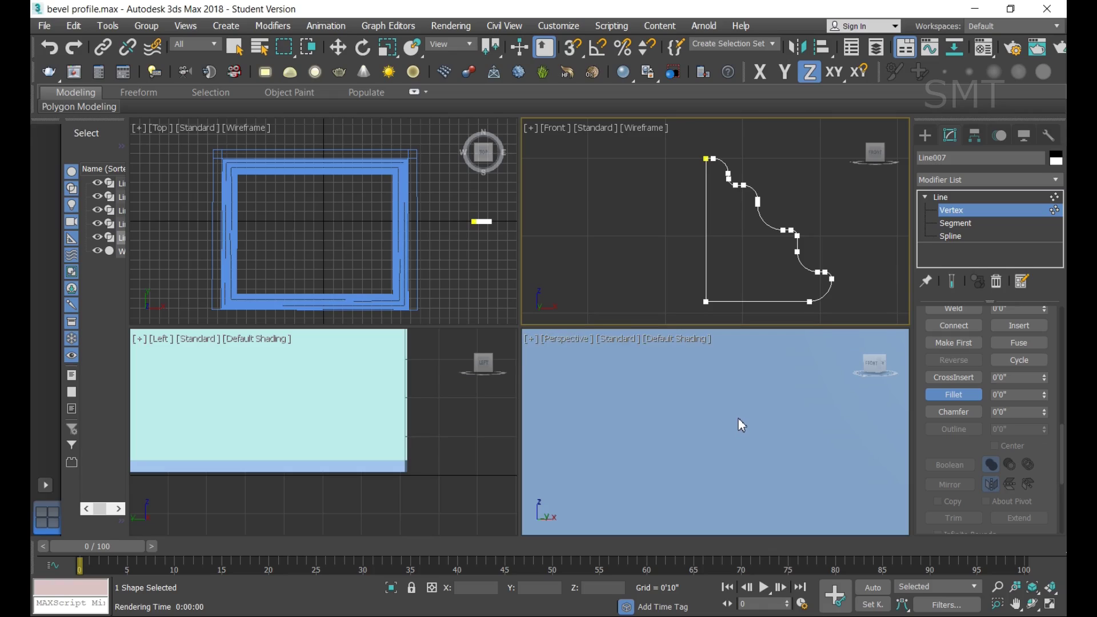
scroll(742, 426, up, 1)
scroll(764, 457, up, 1)
mouse_move(855, 334)
alt+middle_down()
mouse_move(835, 364)
mouse_move(858, 407)
alt+middle_up()
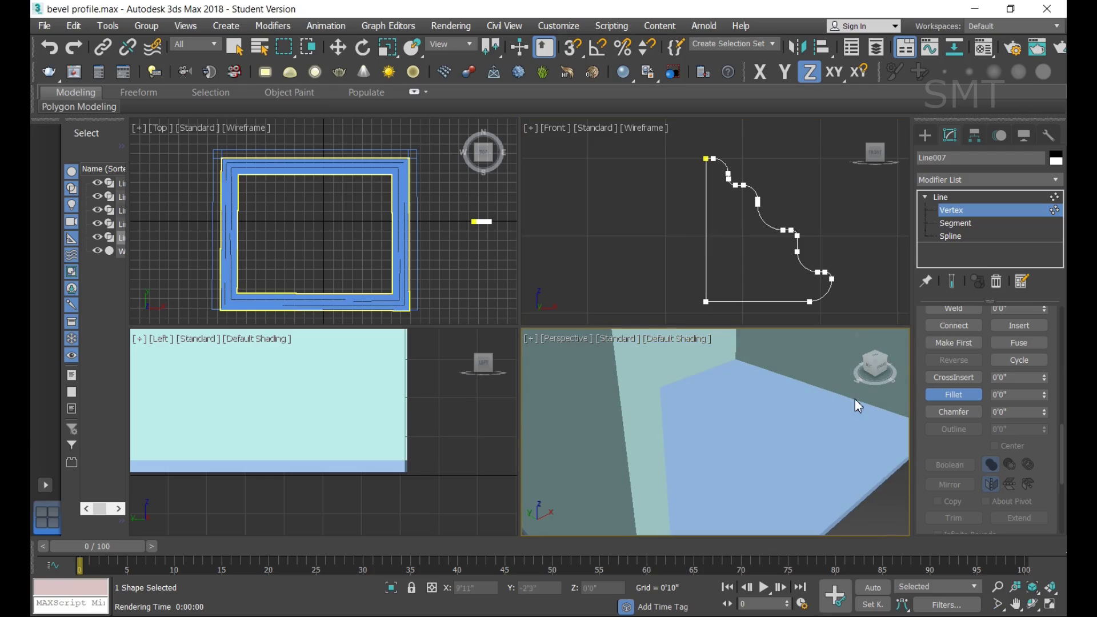
scroll(715, 431, down, 2)
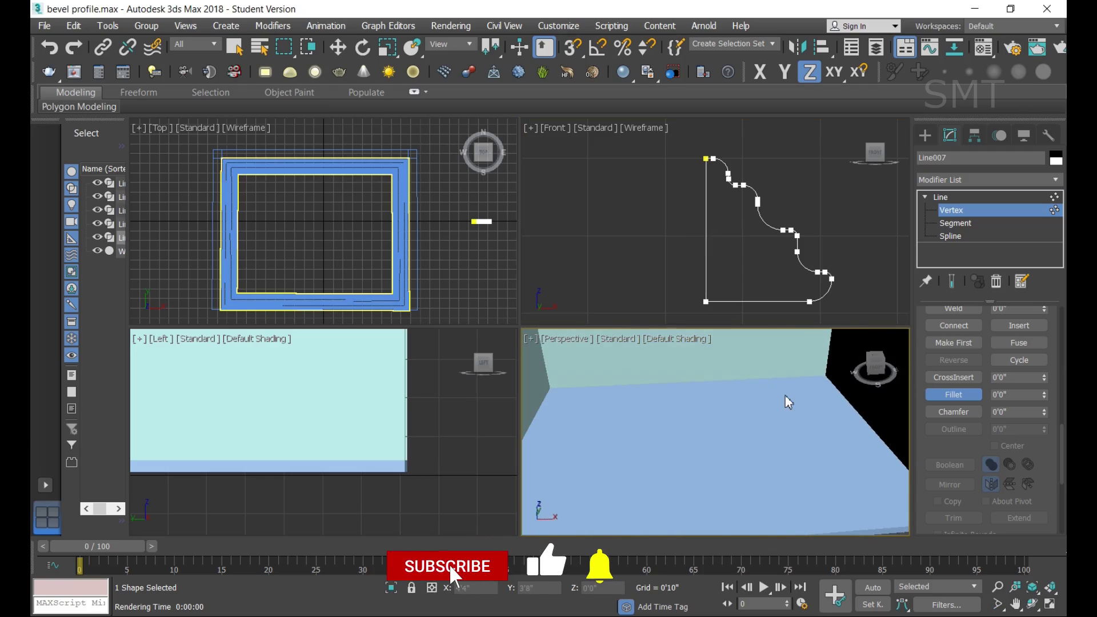
scroll(786, 399, down, 4)
click(873, 364)
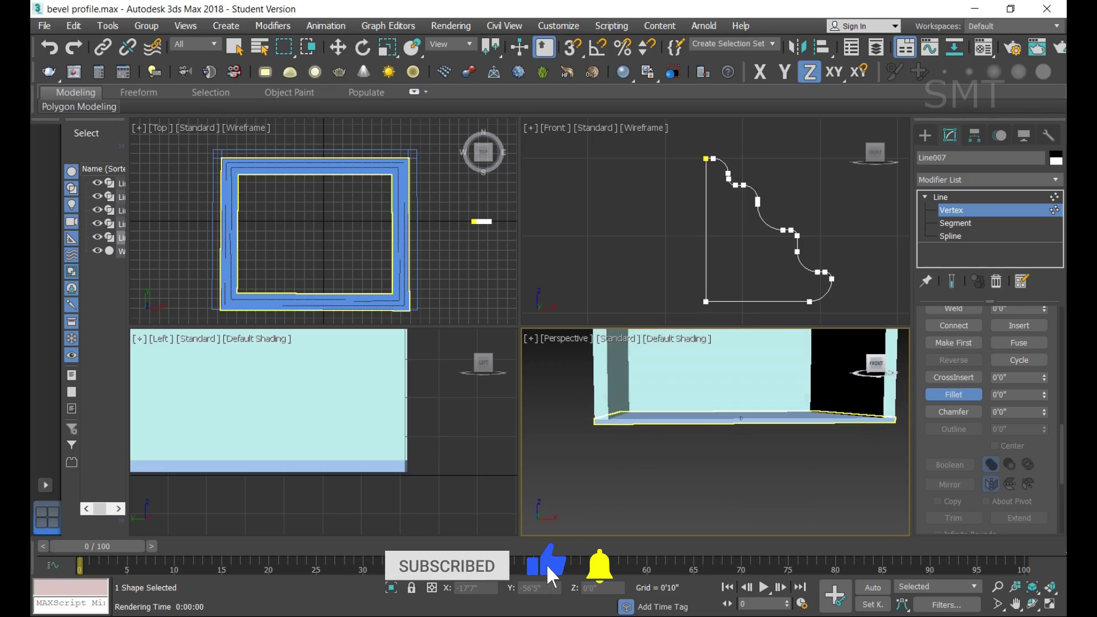
Step: Pan and zoom to frame the molding band, then render the view with Shift+Q
click(1015, 604)
drag(823, 454, 821, 505)
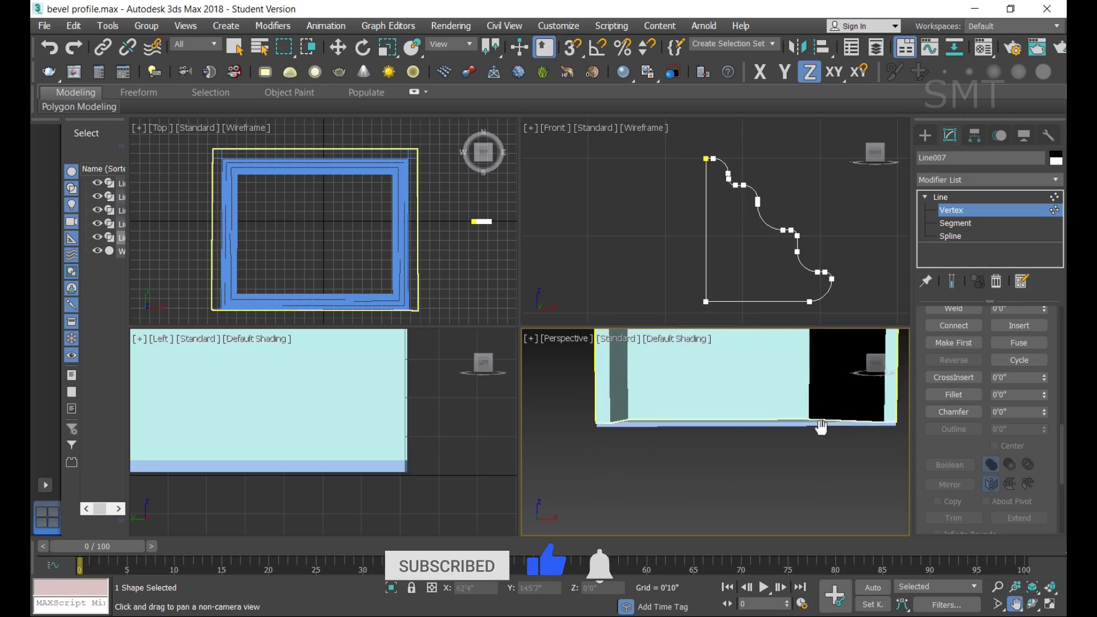
scroll(741, 431, up, 3)
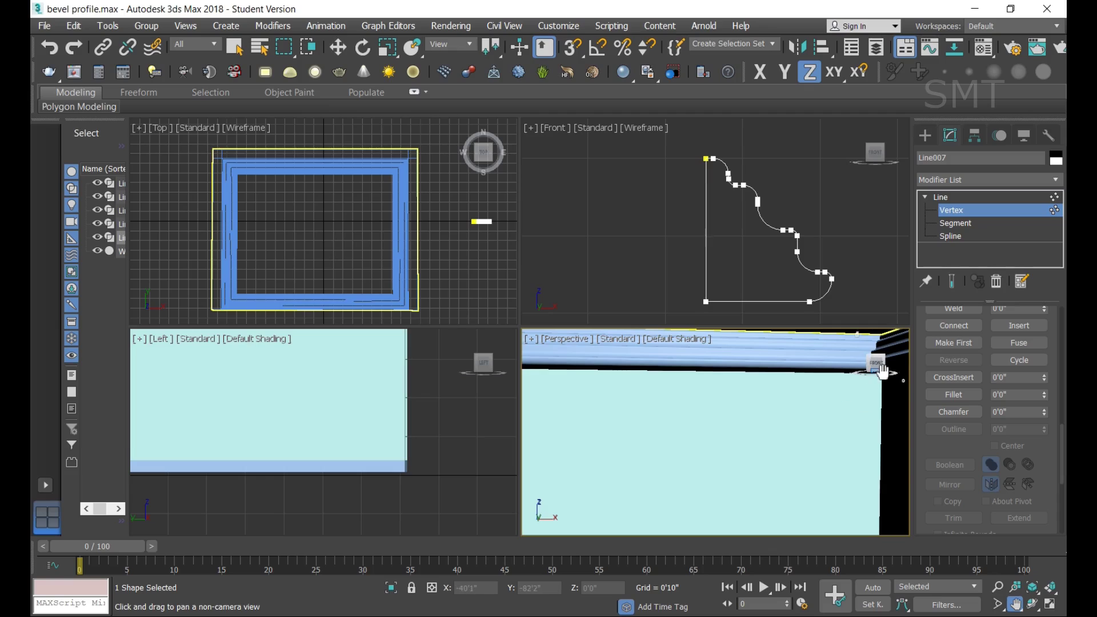
scroll(844, 409, up, 1)
scroll(716, 432, up, 3)
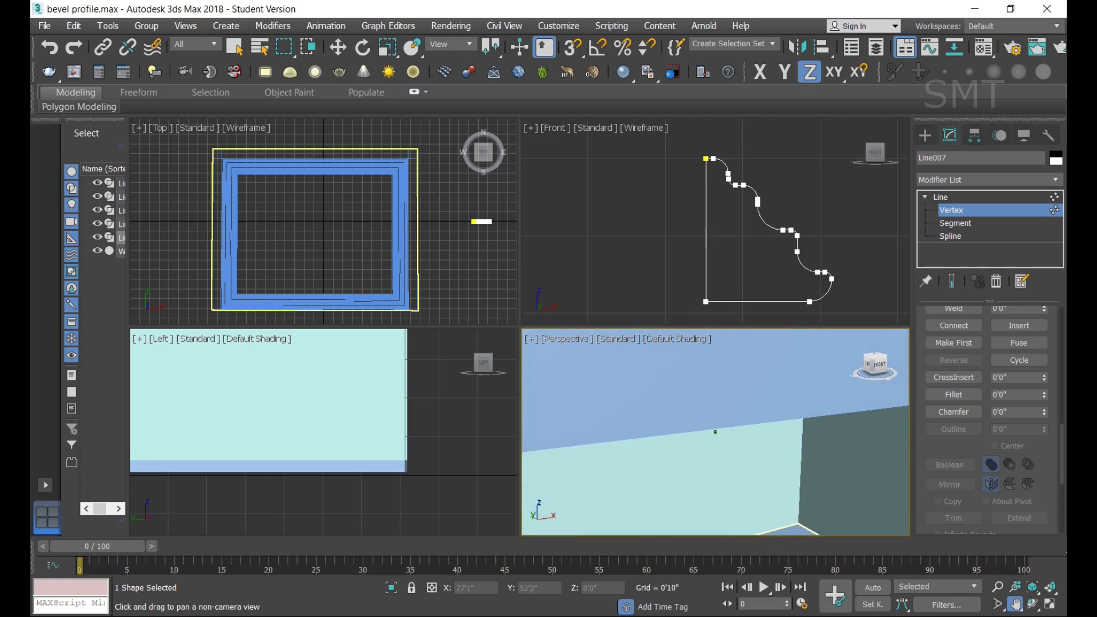
scroll(729, 443, up, 2)
scroll(729, 444, up, 1)
scroll(830, 372, up, 1)
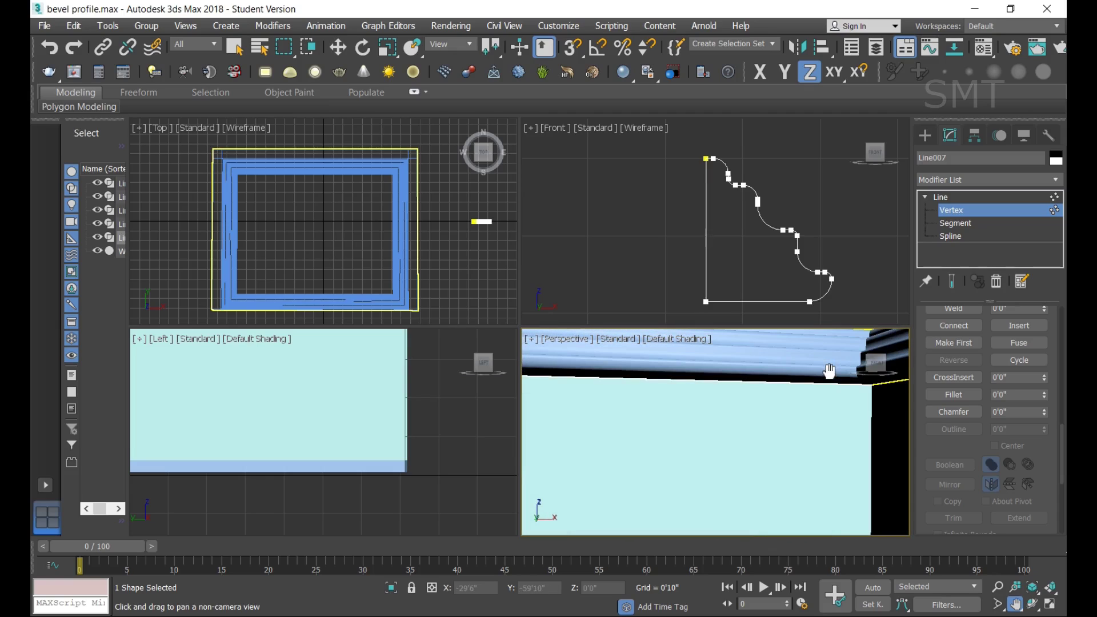
drag(871, 375, 787, 584)
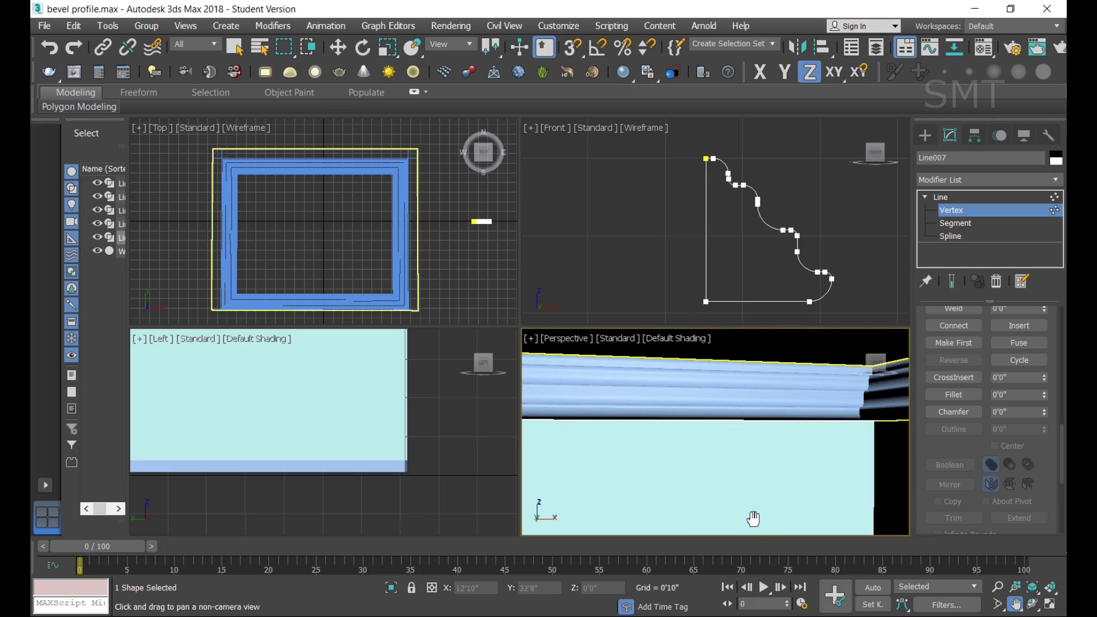
key(shift+q)
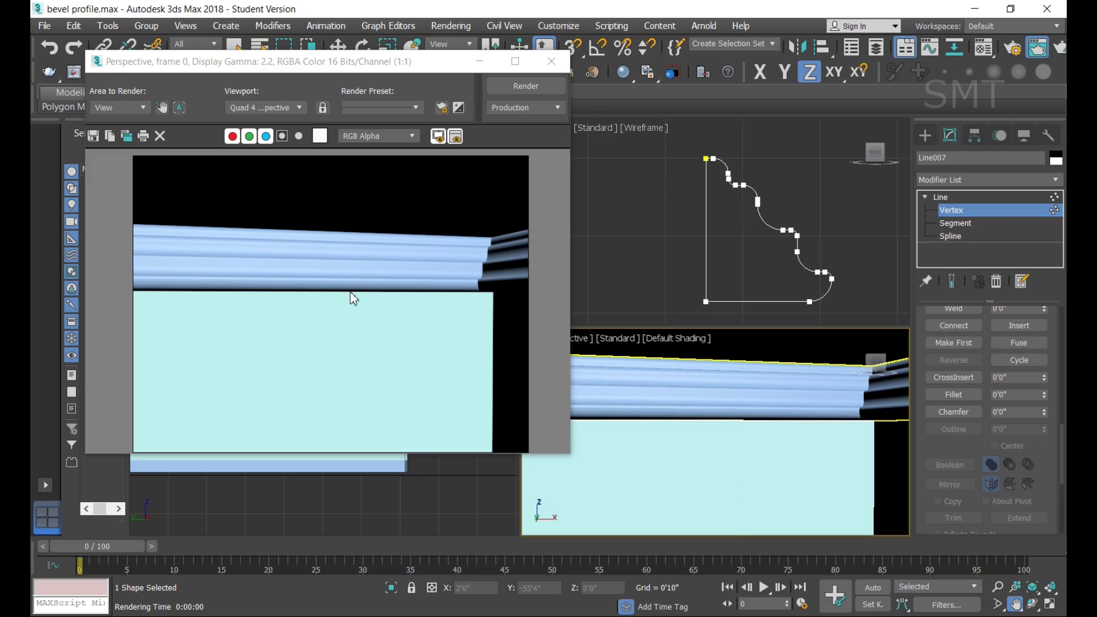
Step: Close the Rendered Frame Window to return to the four viewports
click(552, 61)
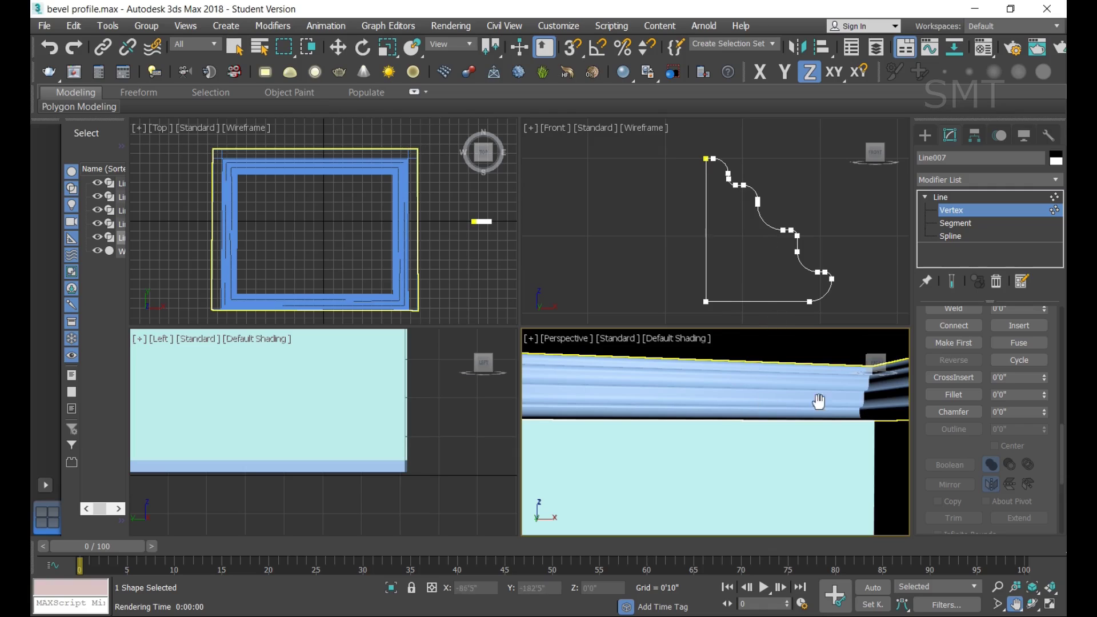
Step: Box-select several profile segments at Segment level and raise them slightly
click(964, 227)
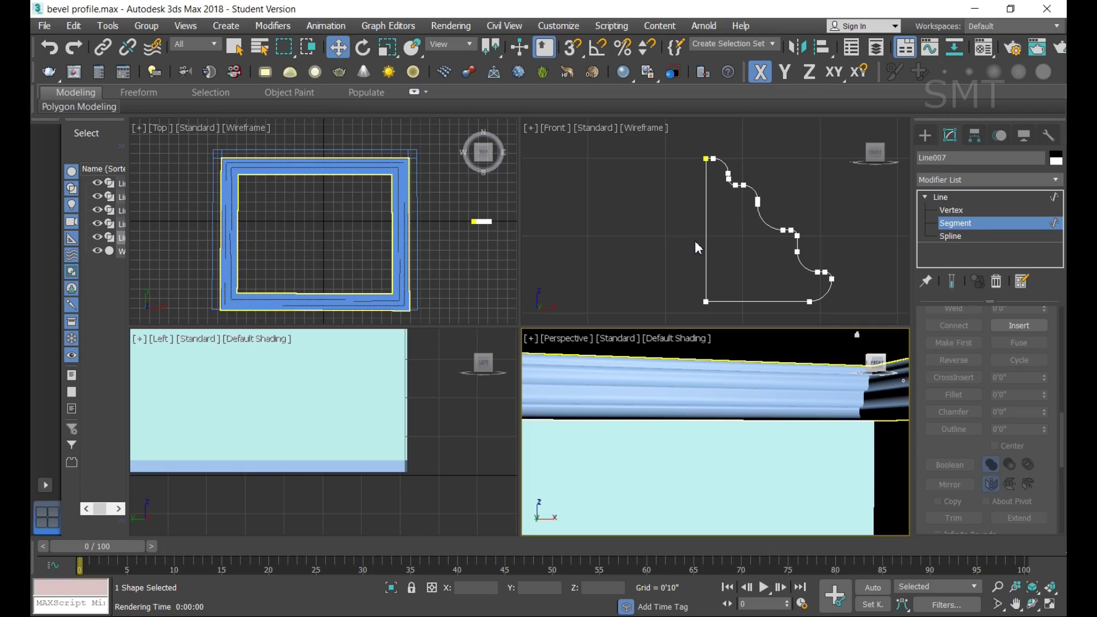
drag(696, 243, 864, 323)
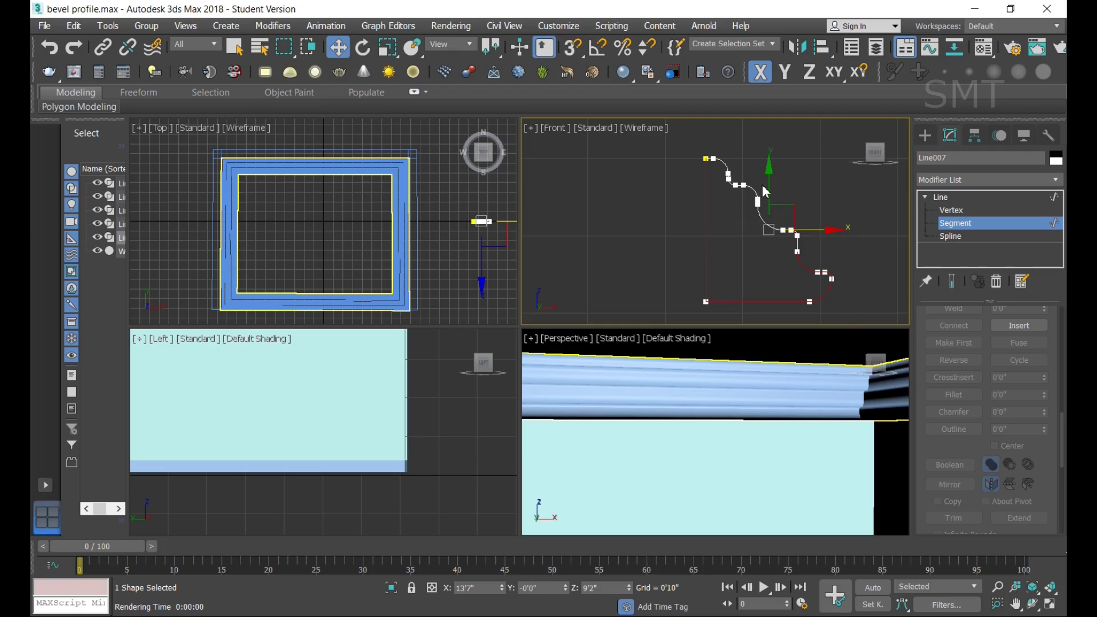
drag(768, 186, 767, 177)
click(880, 266)
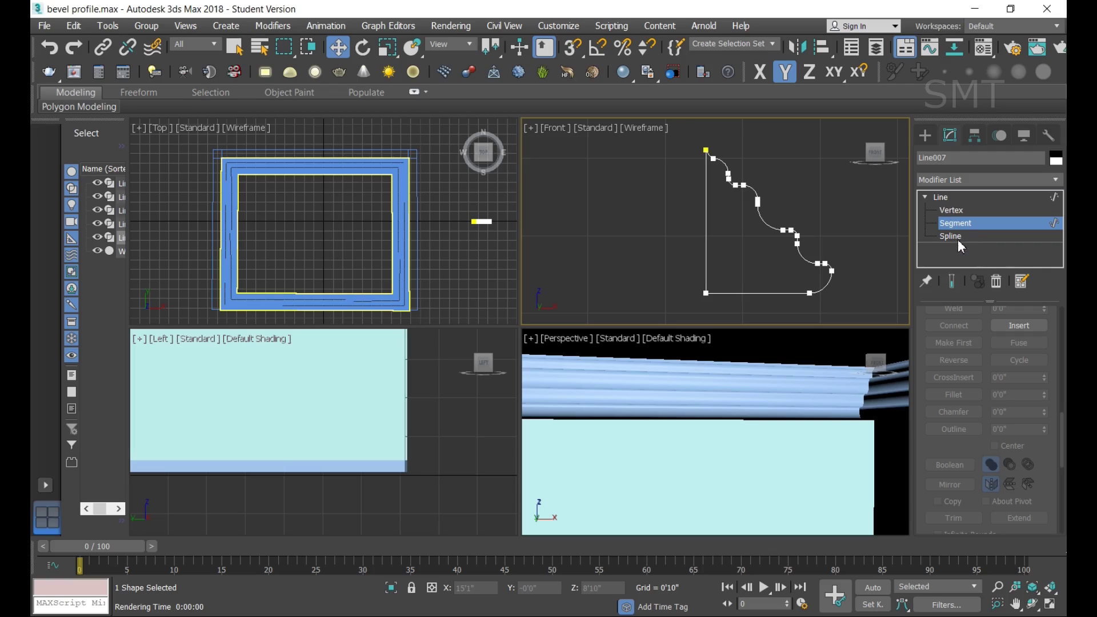
Step: Scale the whole Line007 spline to about 72% and leave sub-object editing
click(958, 237)
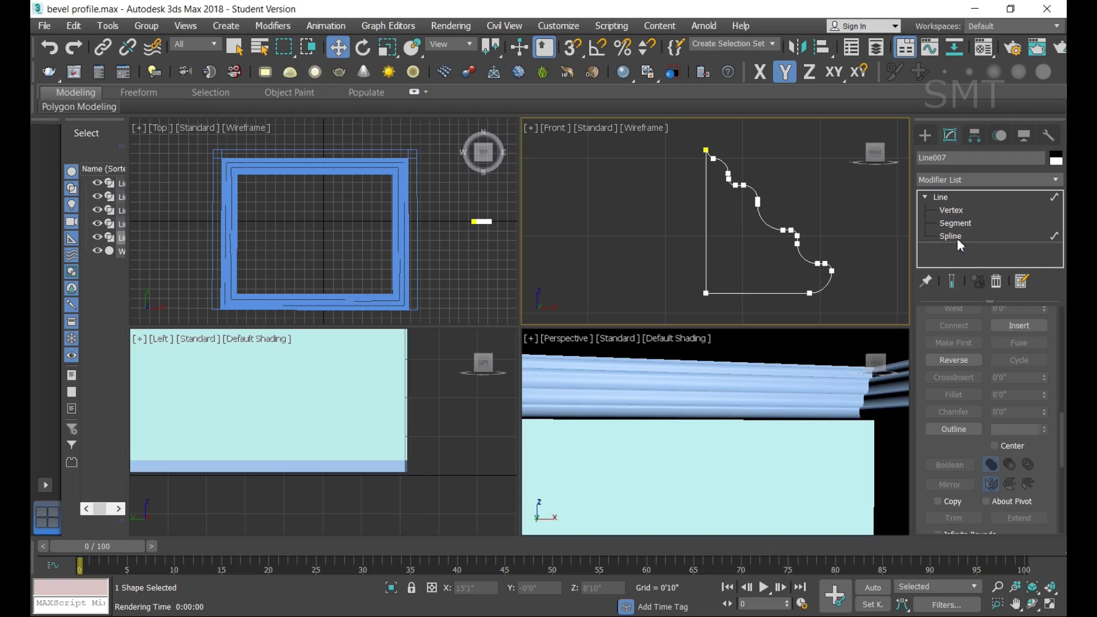
click(778, 294)
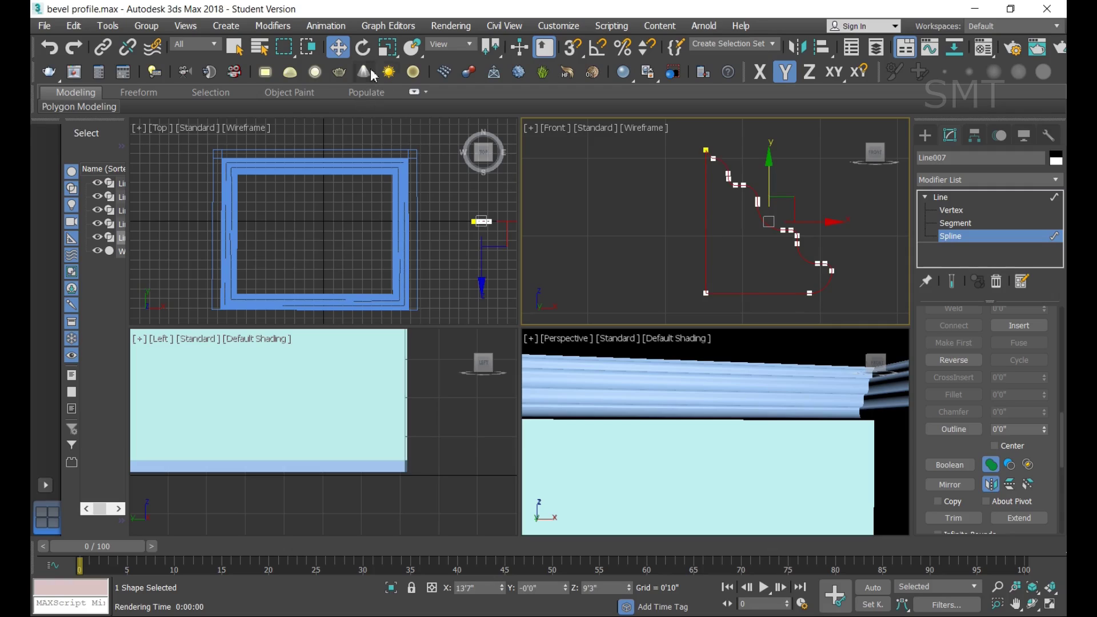
click(387, 47)
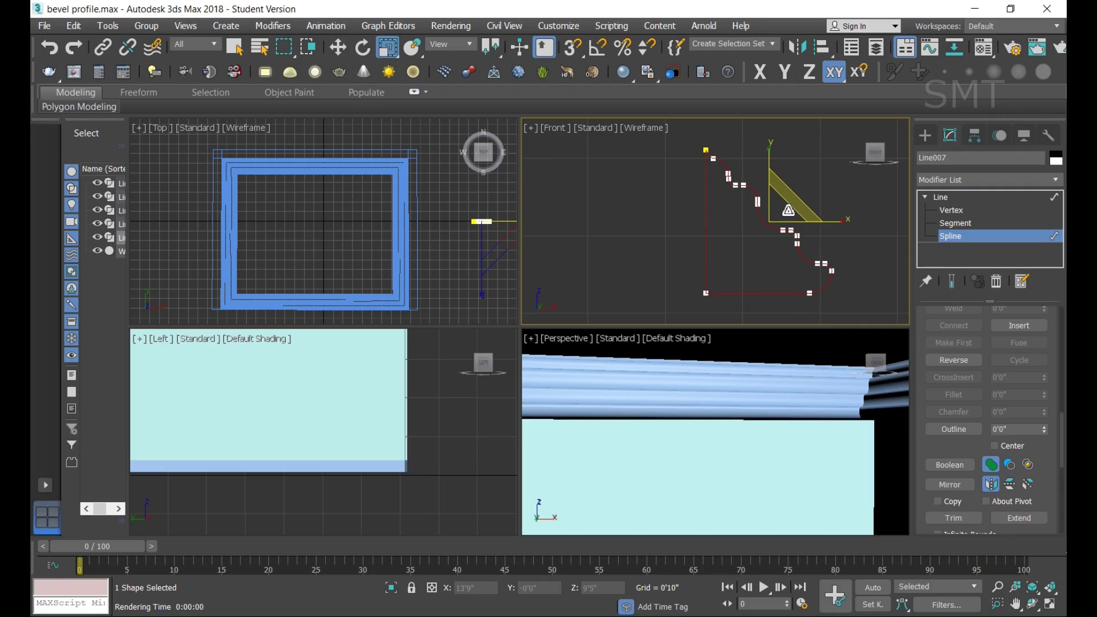
mouse_move(788, 210)
mouse_down()
mouse_move(769, 237)
mouse_move(778, 206)
mouse_up()
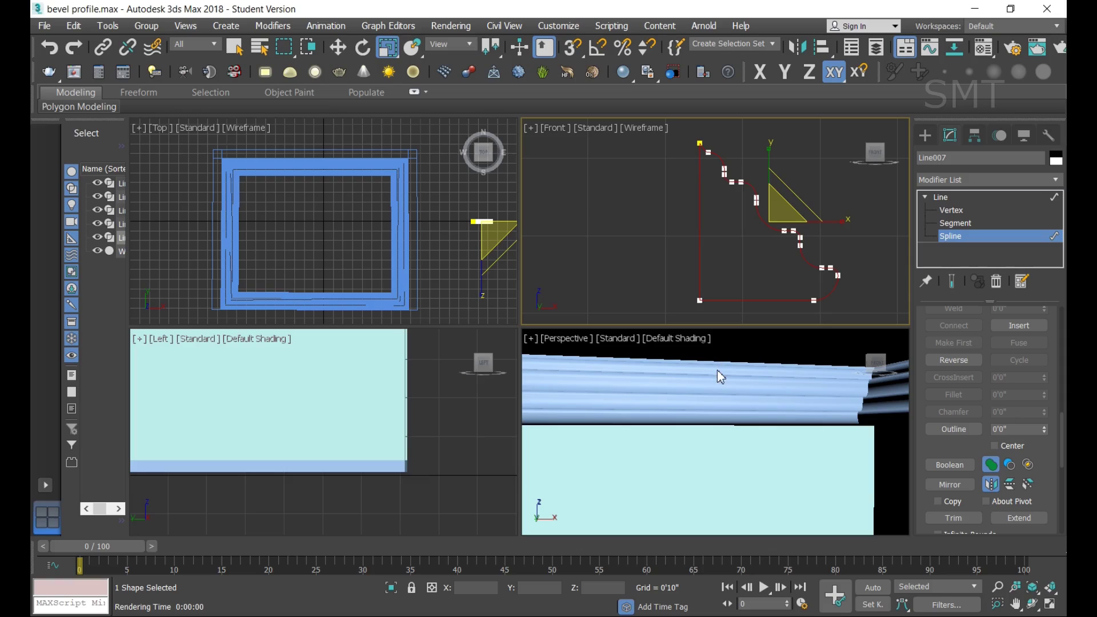
click(942, 200)
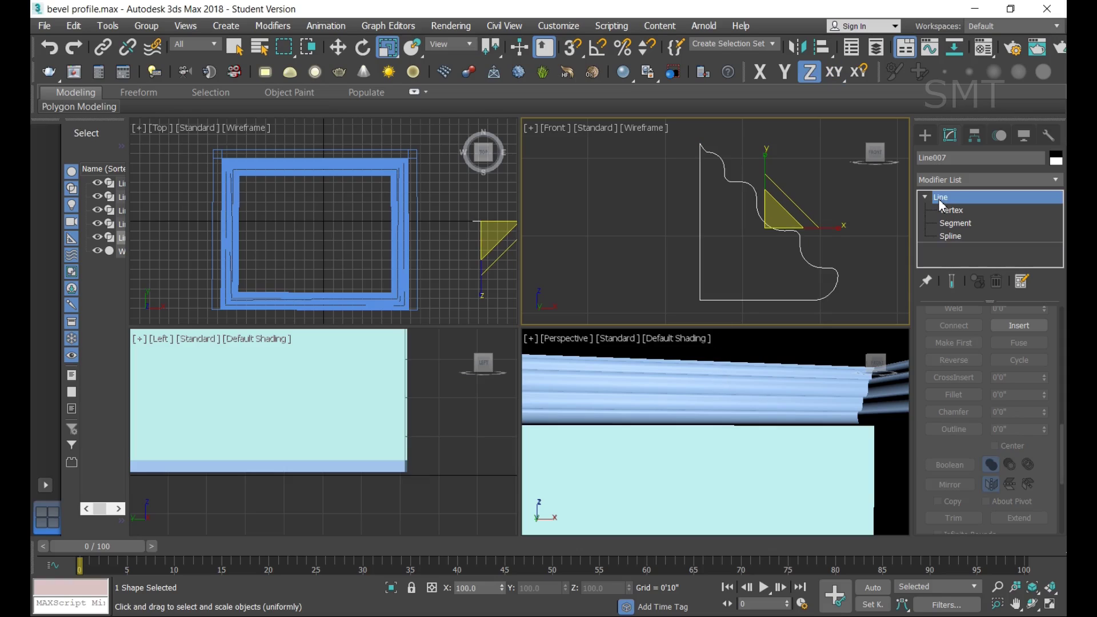
Step: Select frame Line005 with Move active and expand its Bevel Profile to show Profile Gizmo
click(707, 399)
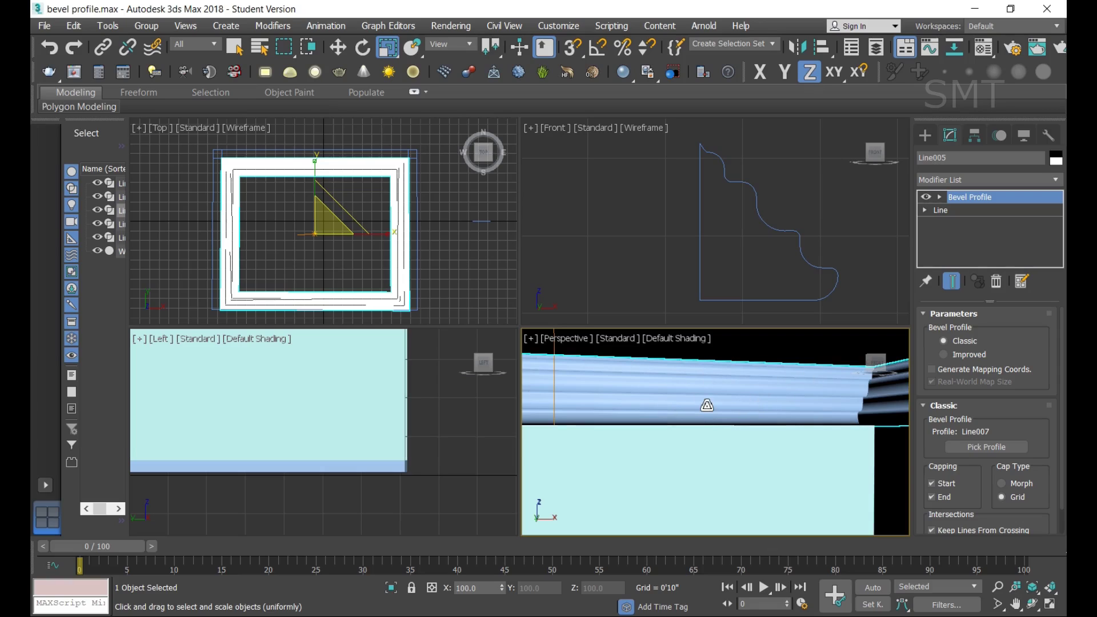
click(339, 50)
scroll(743, 377, down, 3)
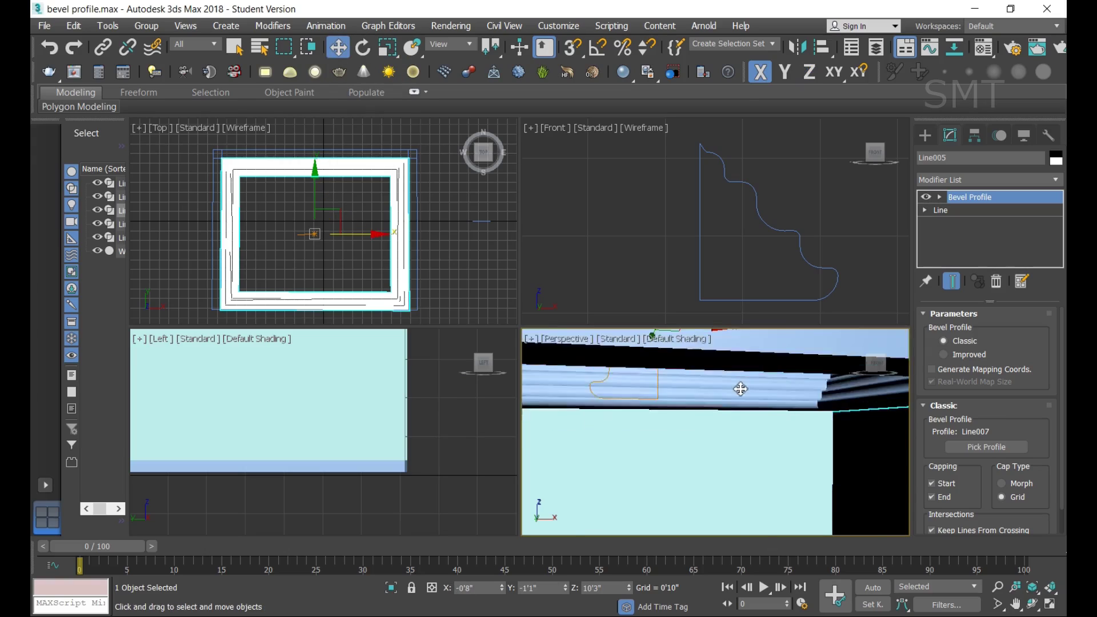
scroll(742, 380, down, 3)
click(939, 196)
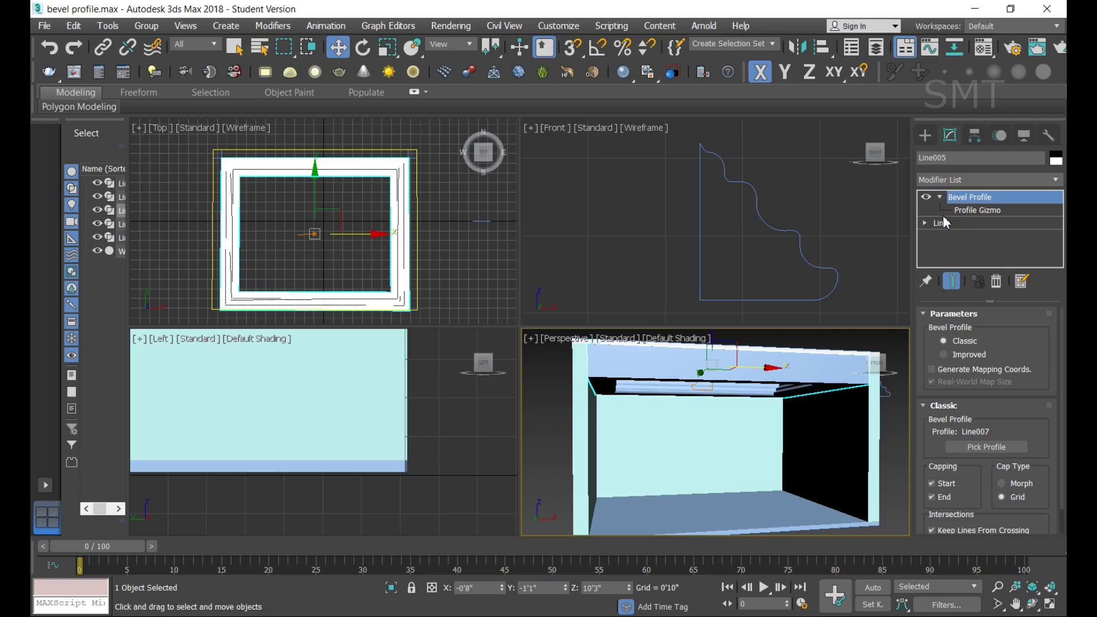
Step: Scale the Bevel Profile's Profile Gizmo up to 145% to enlarge the molding
click(978, 211)
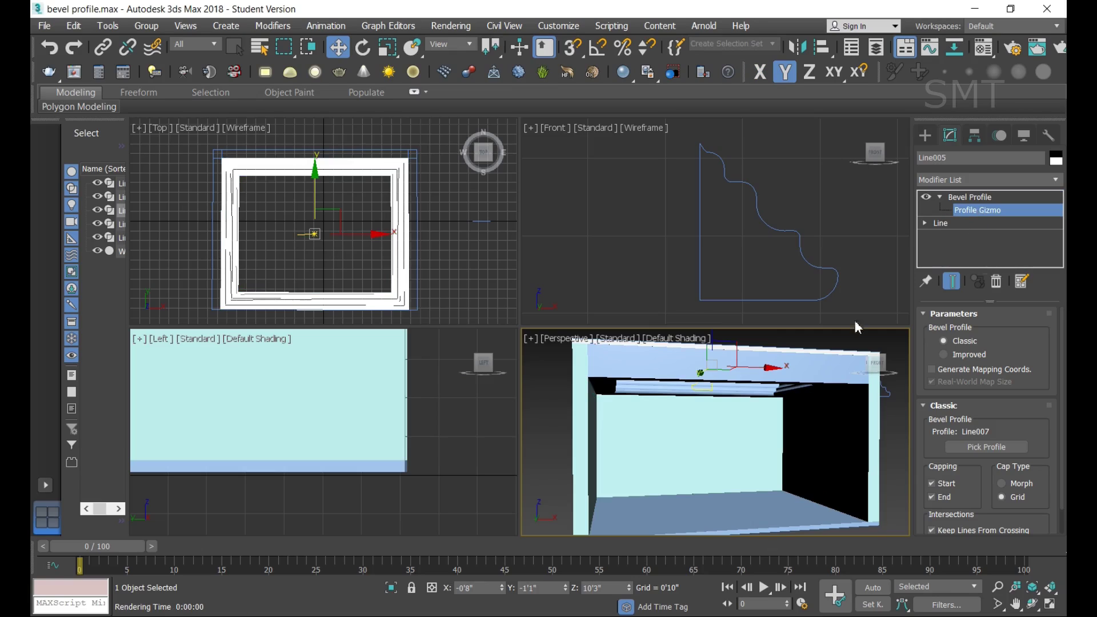
mouse_move(713, 359)
mouse_down()
mouse_move(716, 403)
mouse_move(770, 422)
mouse_move(872, 411)
mouse_move(698, 448)
mouse_move(802, 425)
mouse_move(766, 430)
mouse_move(756, 448)
mouse_up()
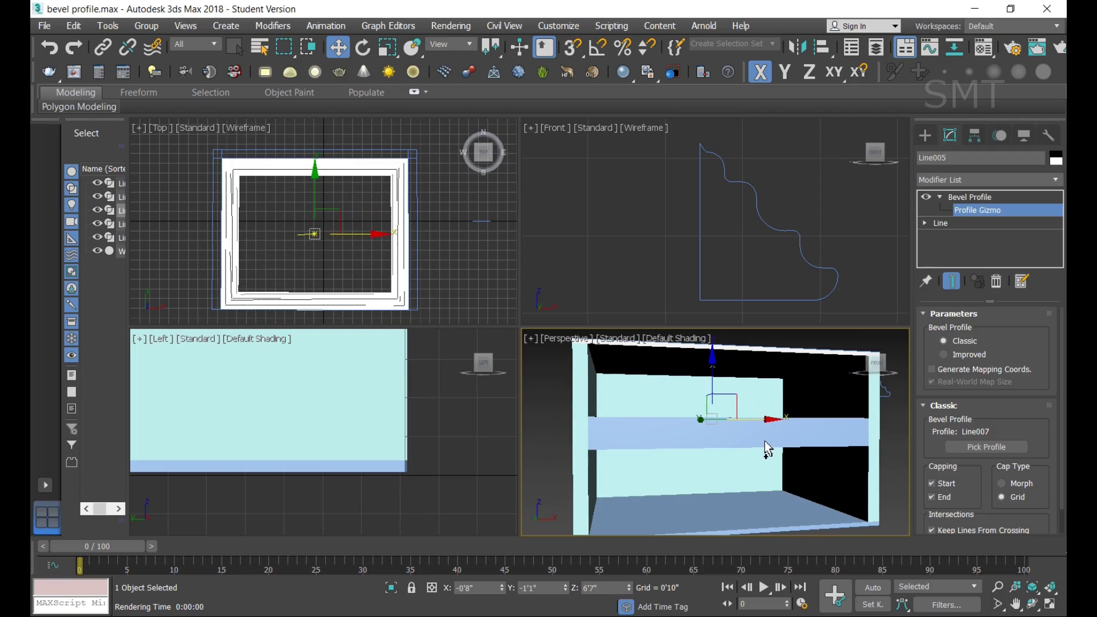
click(388, 47)
mouse_move(709, 353)
mouse_down()
mouse_move(710, 306)
mouse_move(701, 368)
mouse_move(608, 372)
mouse_move(628, 366)
mouse_up()
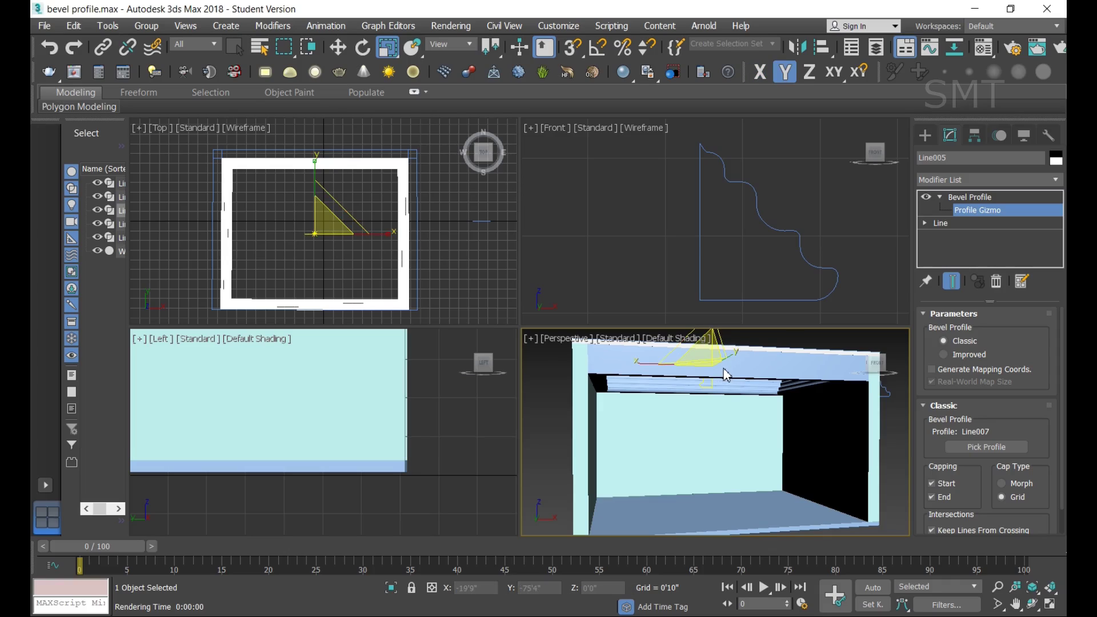
Step: Maximize the Perspective viewport, orbit to look down on the box, and deselect
scroll(724, 374, down, 3)
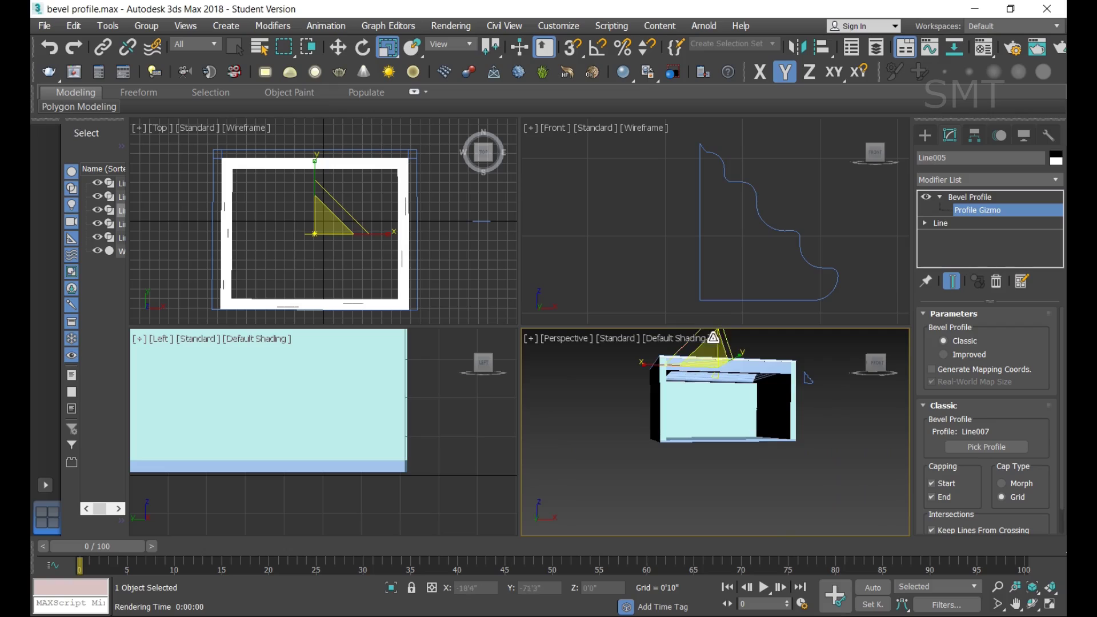
click(363, 47)
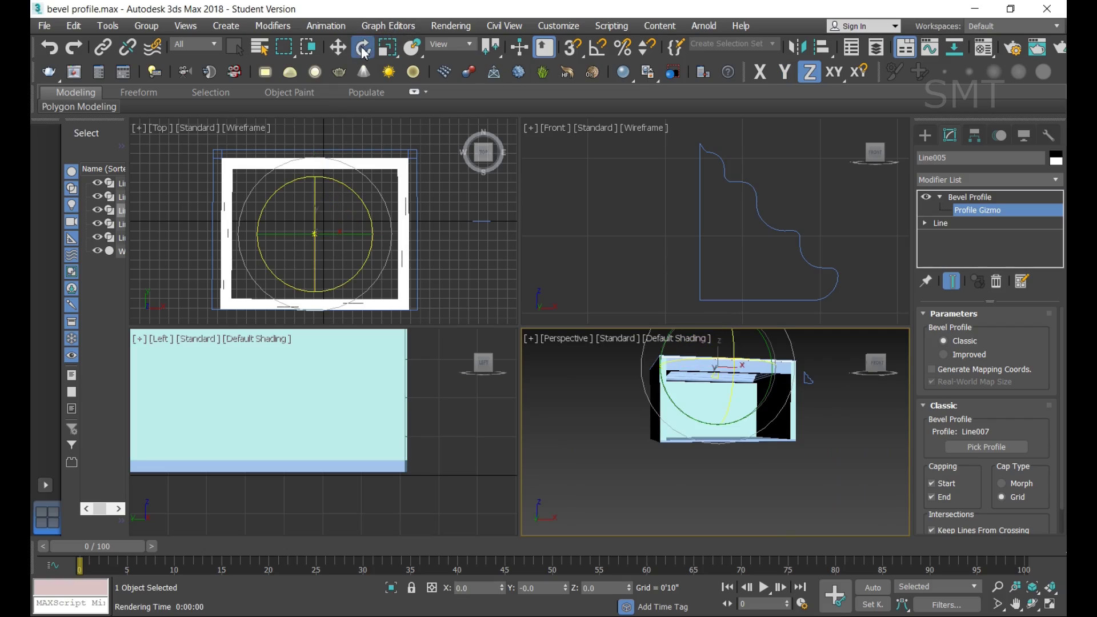
click(1051, 604)
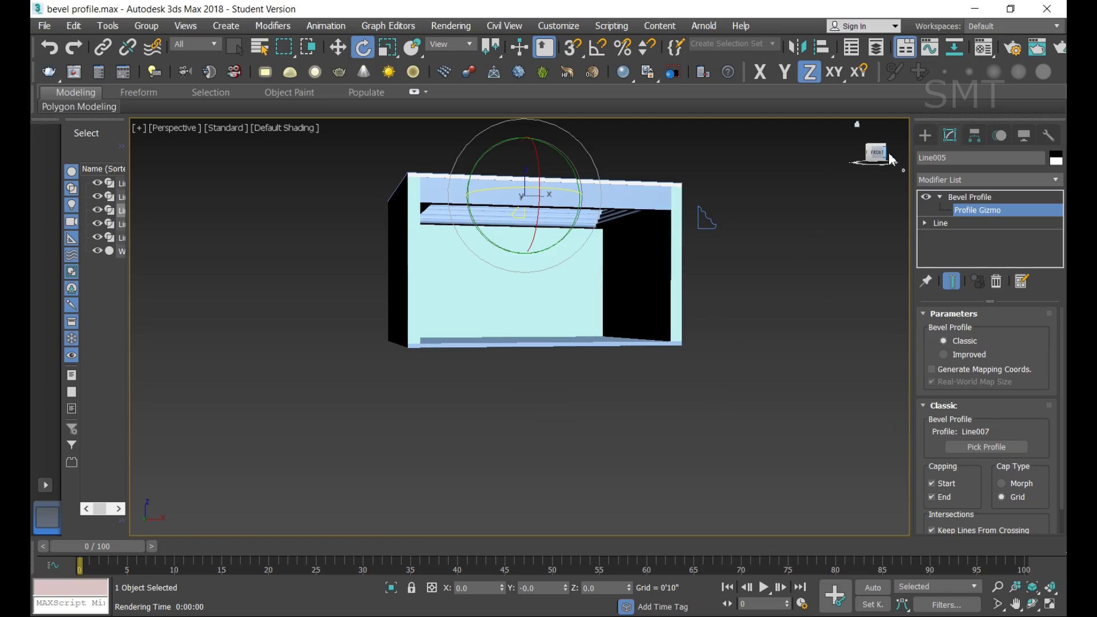
drag(875, 153, 868, 299)
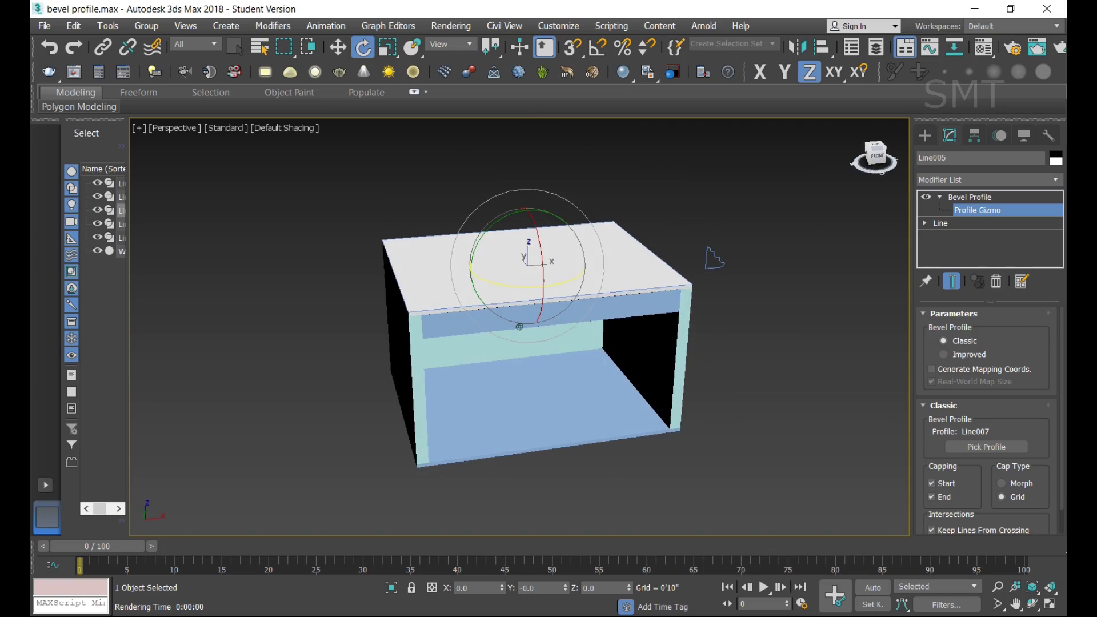
click(885, 228)
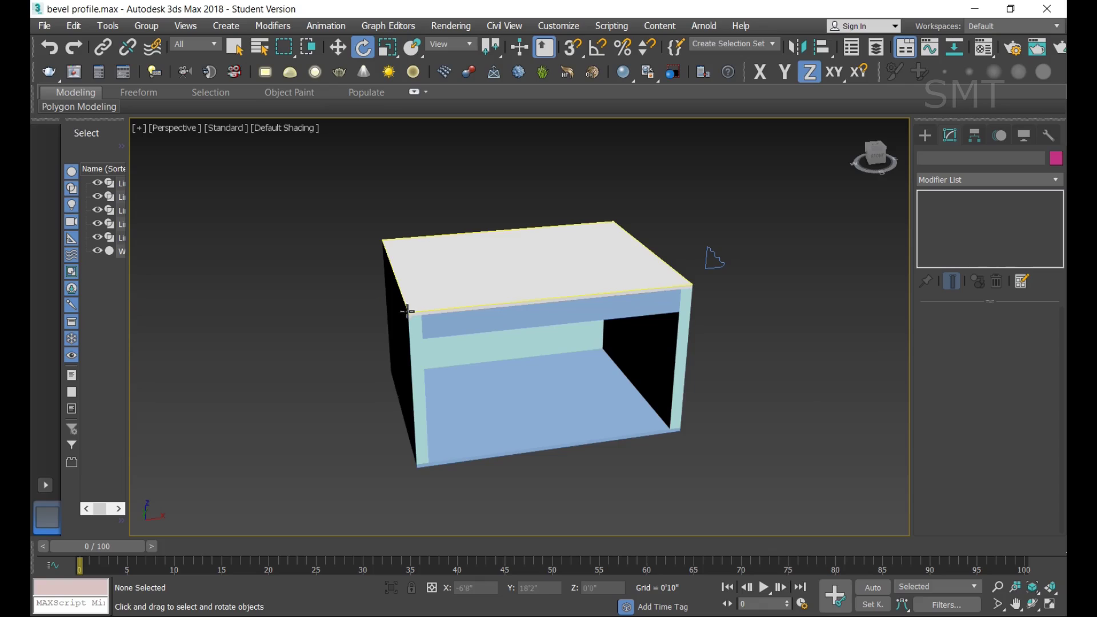
Step: Select the Line006 frame outline in the four-view layout and show its modifier stack
click(421, 318)
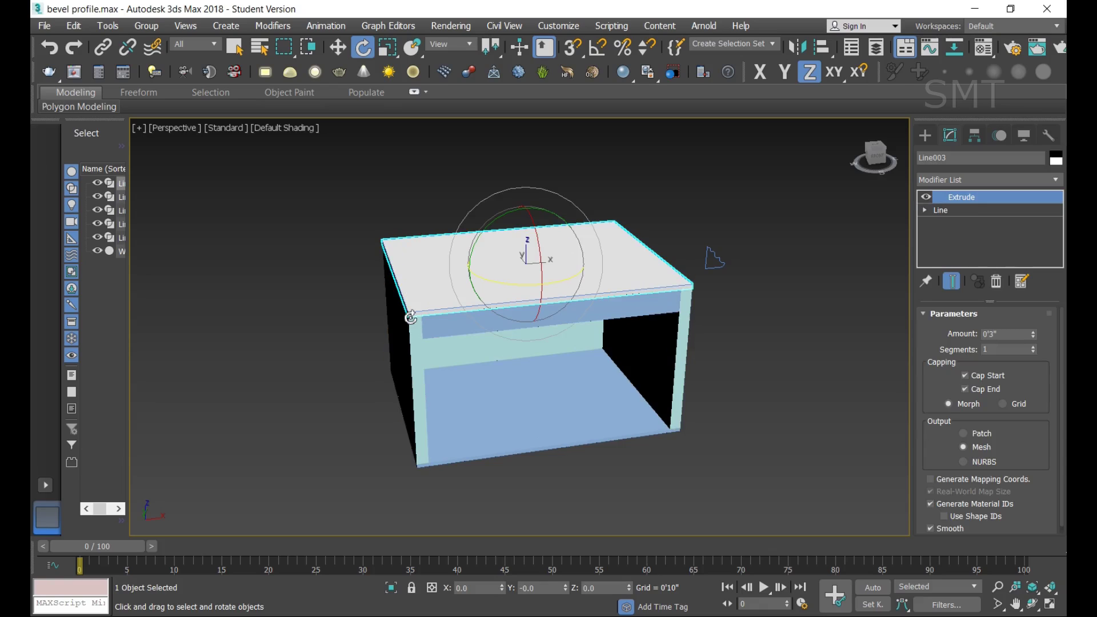
click(711, 256)
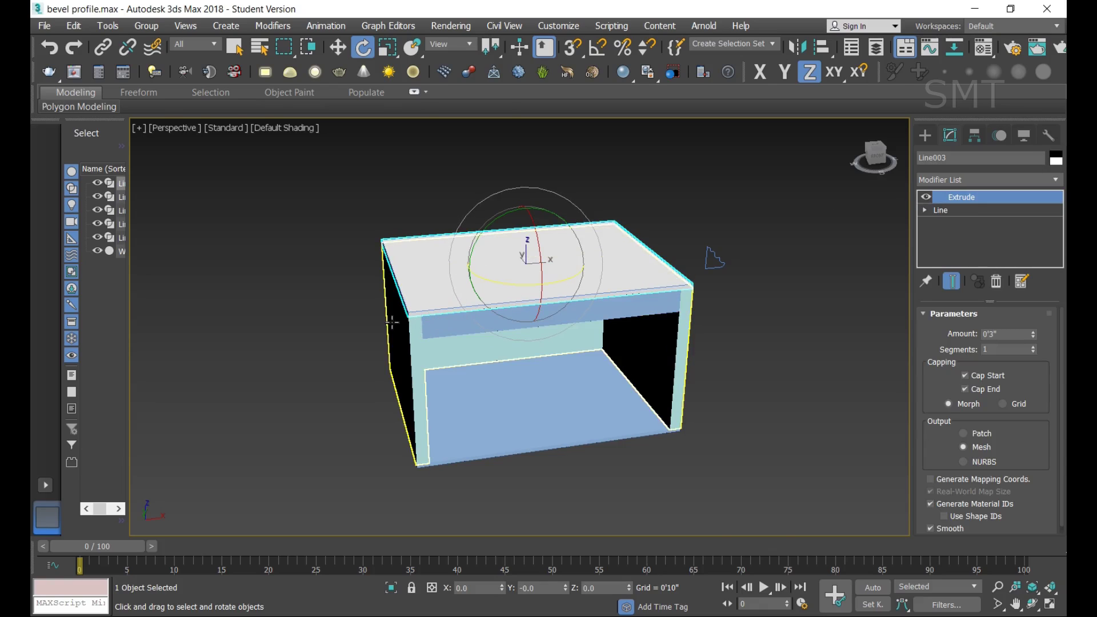
key(w)
key(alt+w)
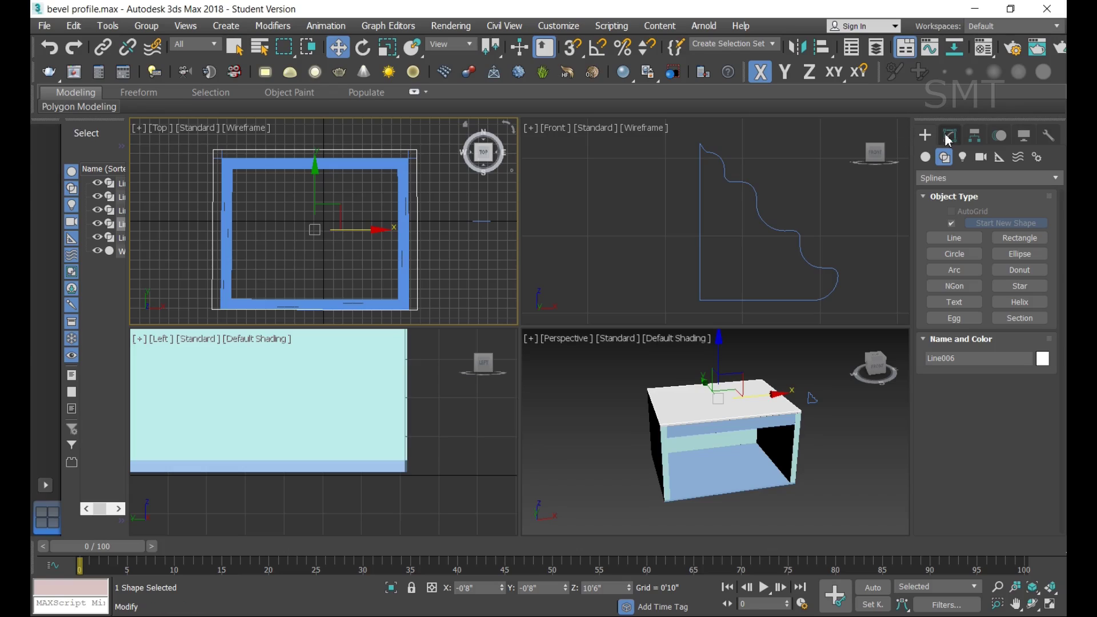
click(950, 135)
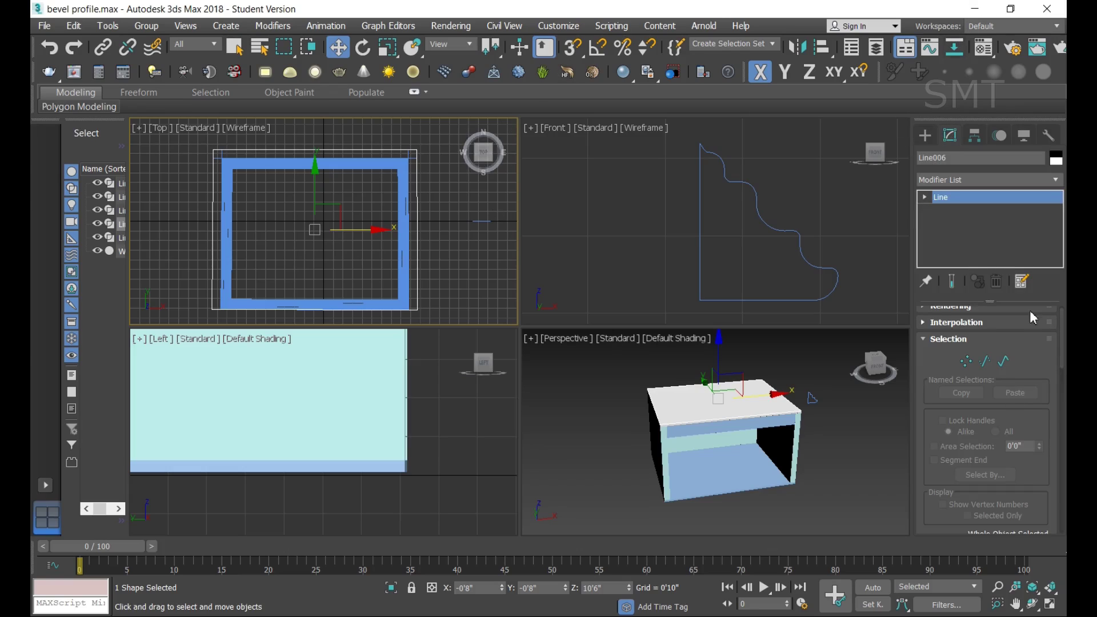
Step: Add a Classic Bevel Profile to Line006 using Line007 as the profile
click(978, 180)
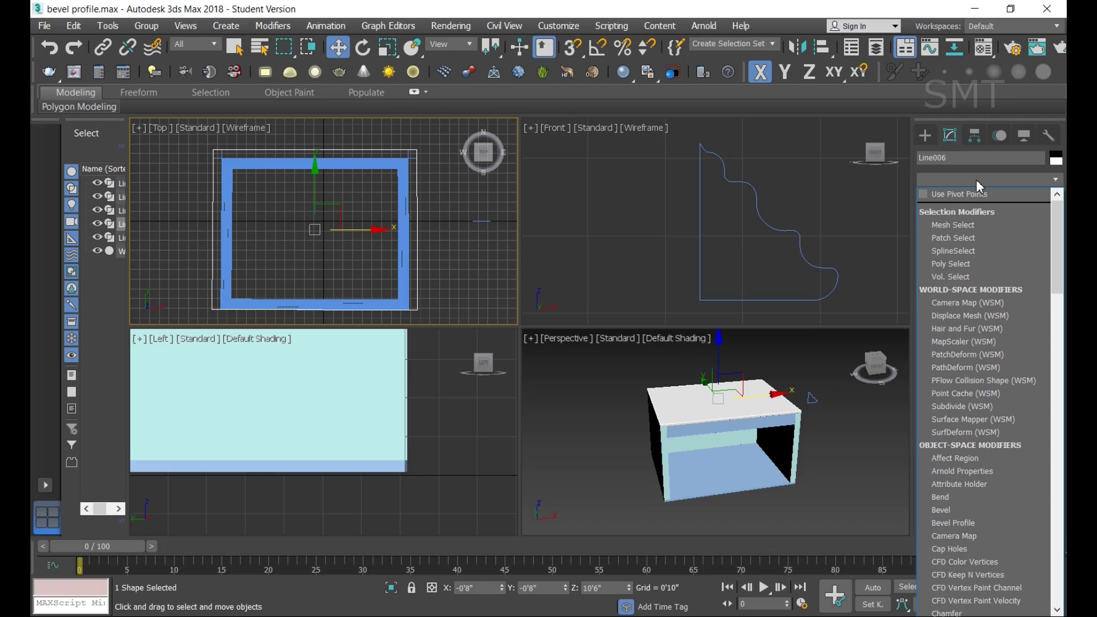
key(b)
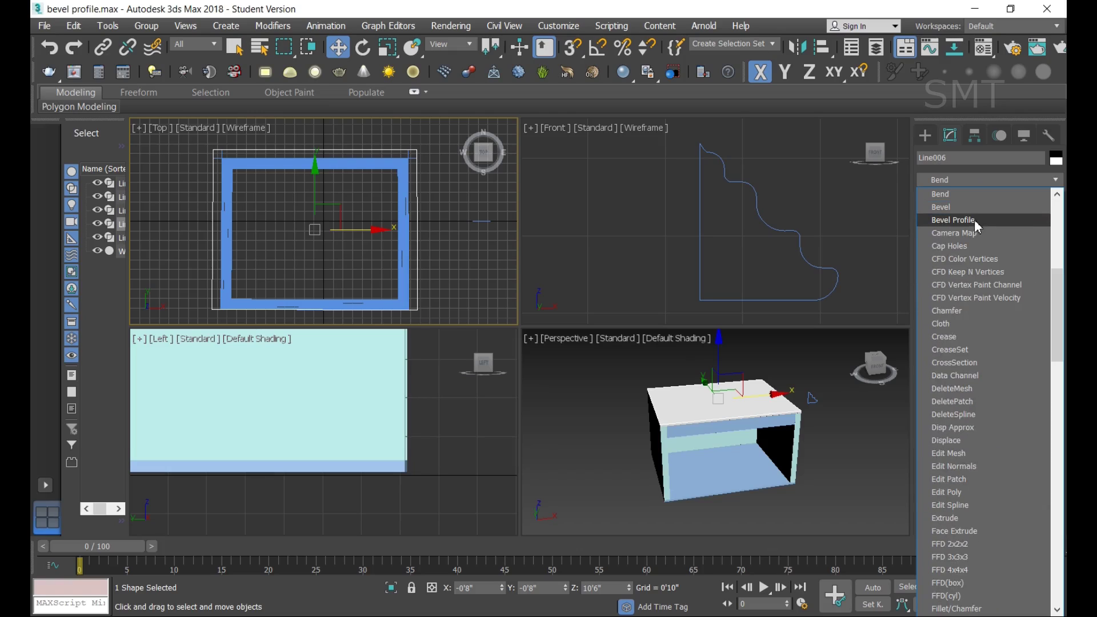
click(978, 220)
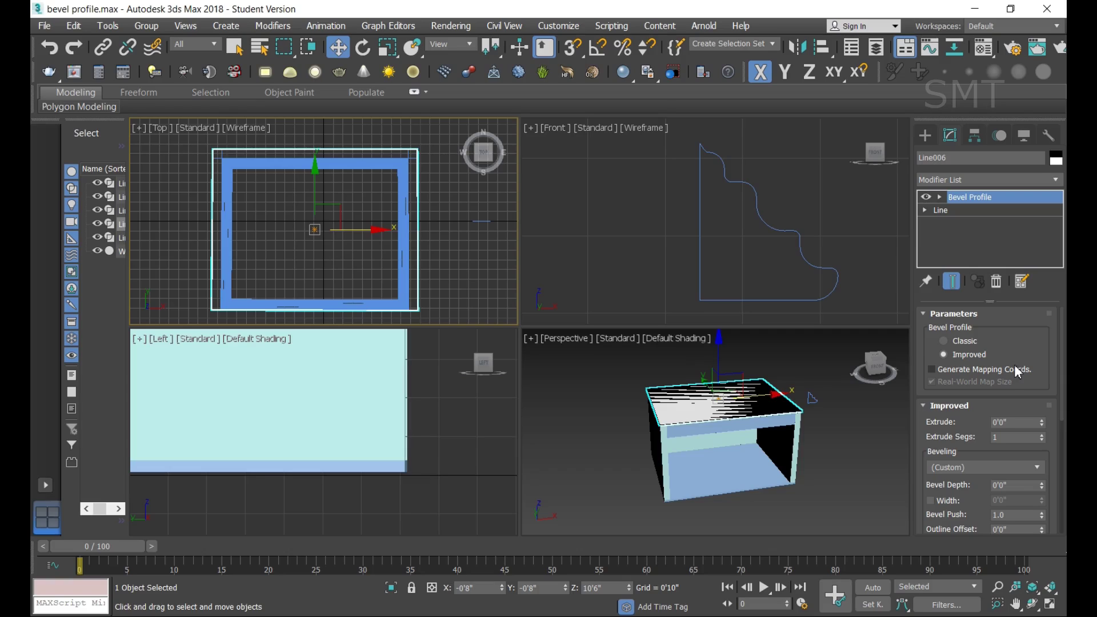
click(944, 342)
click(985, 446)
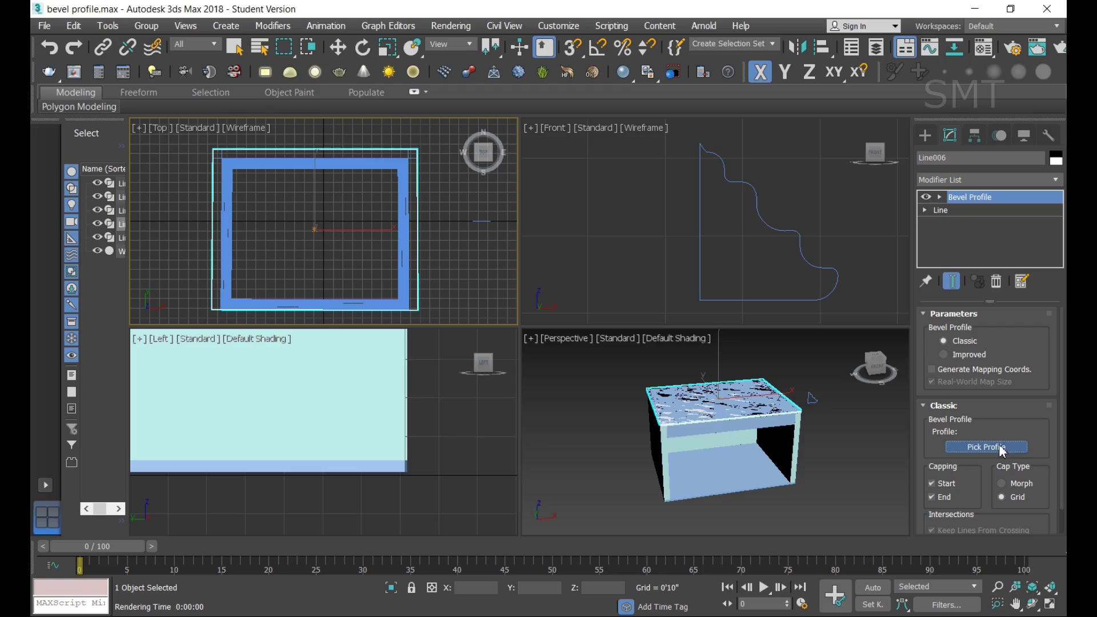
click(795, 232)
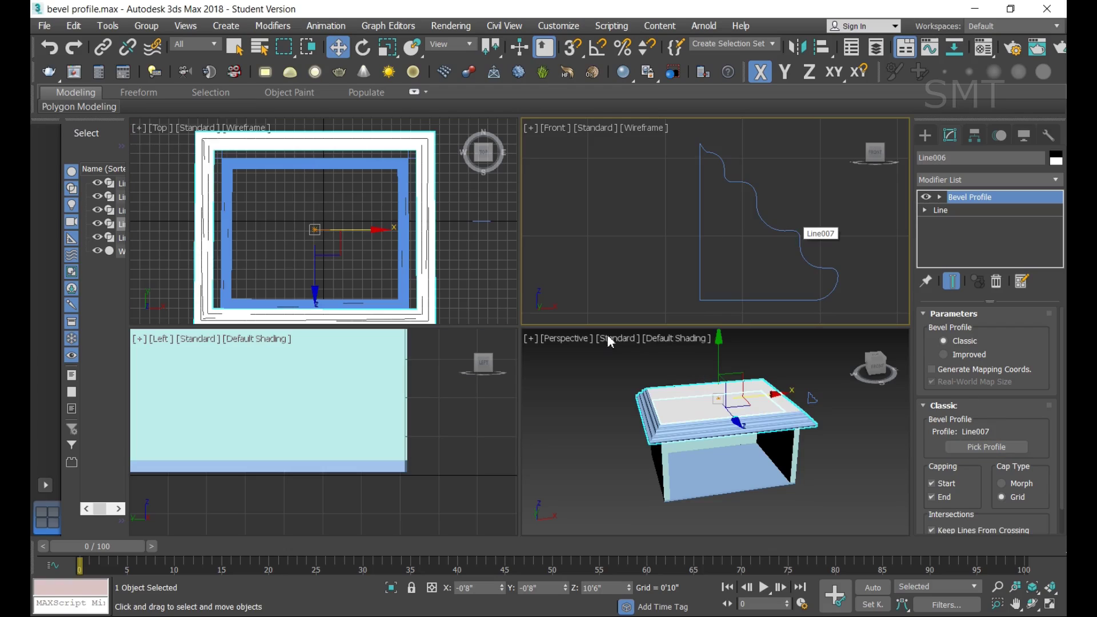
click(877, 368)
mouse_move(804, 393)
alt+middle_down()
mouse_move(826, 407)
mouse_move(822, 434)
alt+middle_up()
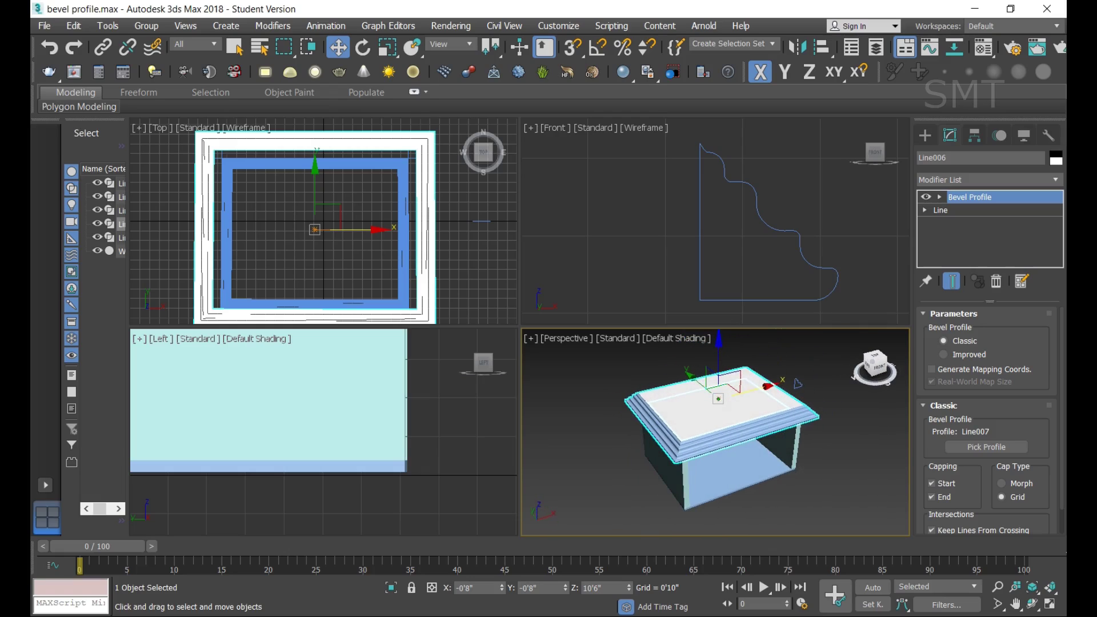
scroll(702, 451, up, 5)
scroll(698, 422, up, 3)
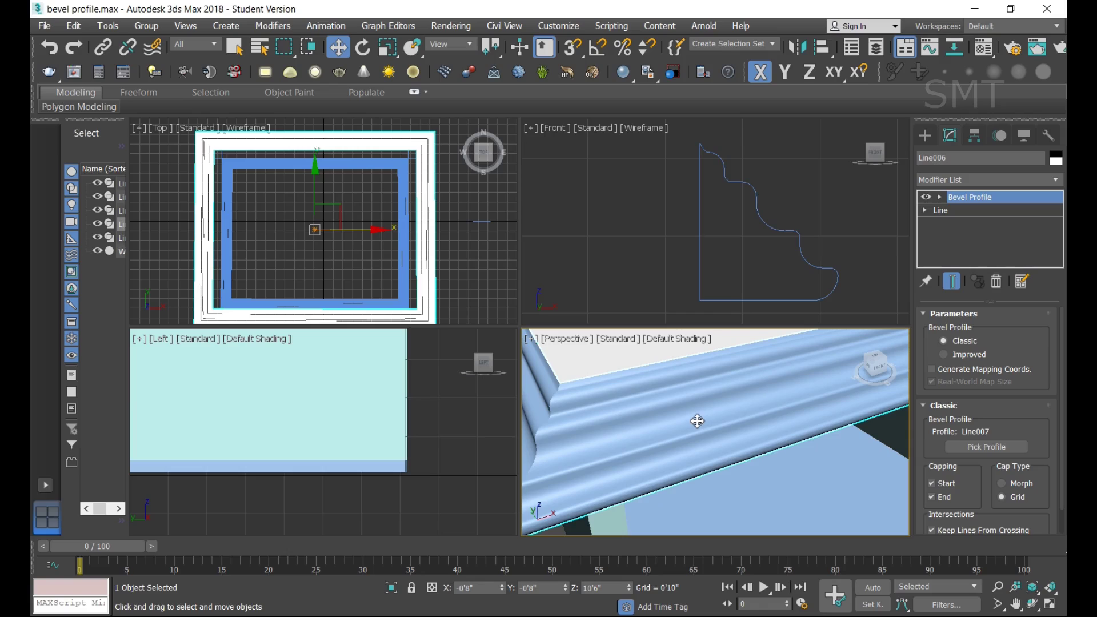
scroll(698, 421, down, 3)
scroll(684, 428, down, 4)
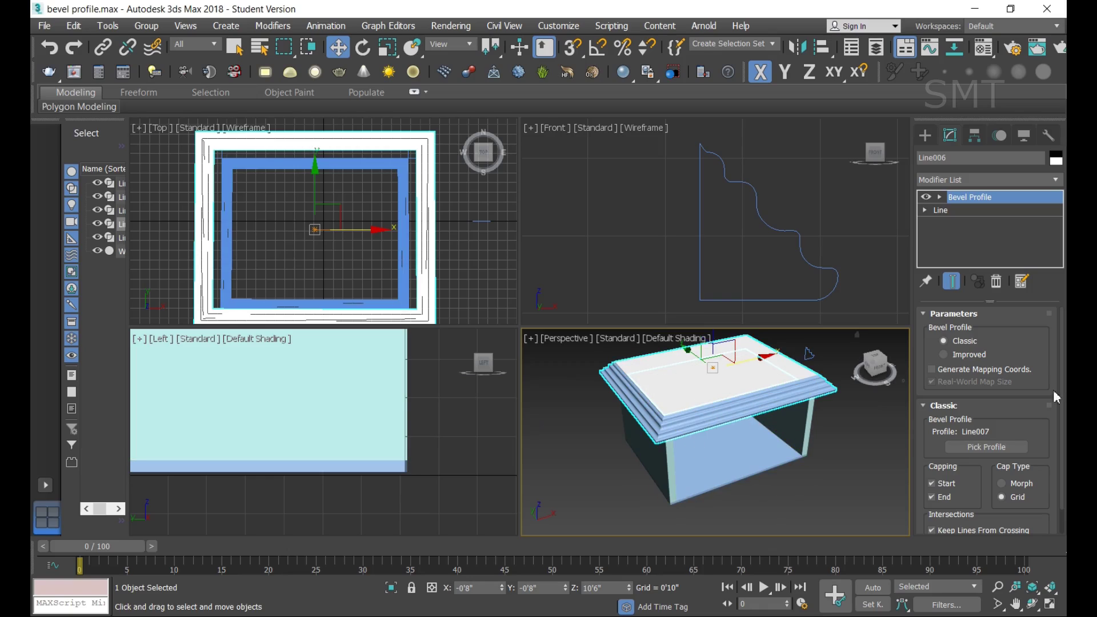
drag(877, 375, 874, 368)
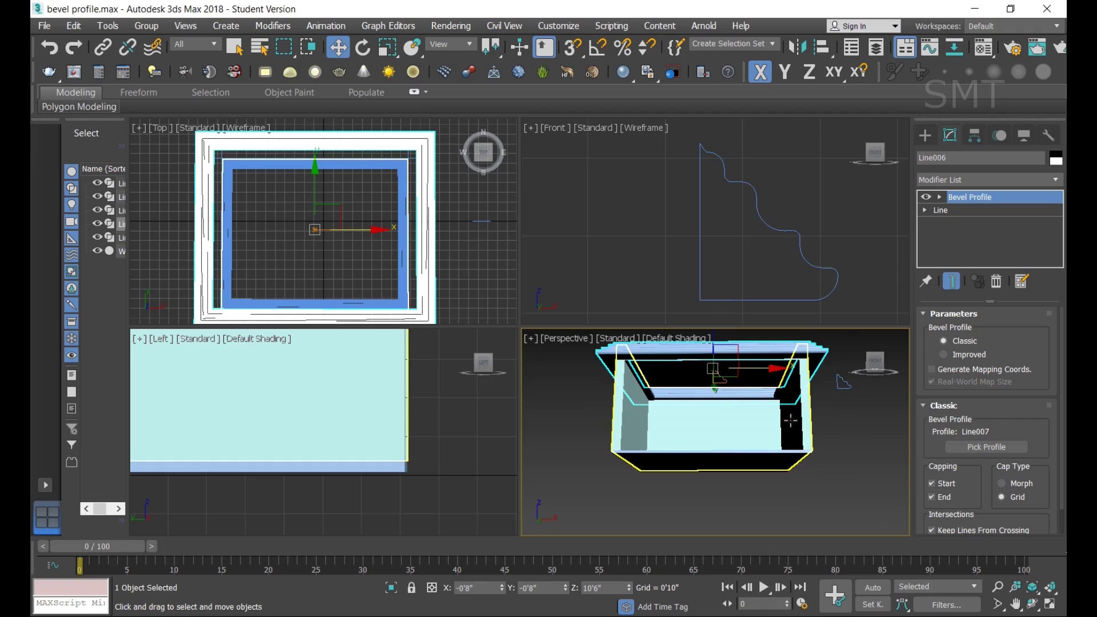
scroll(766, 400, up, 4)
scroll(766, 390, up, 3)
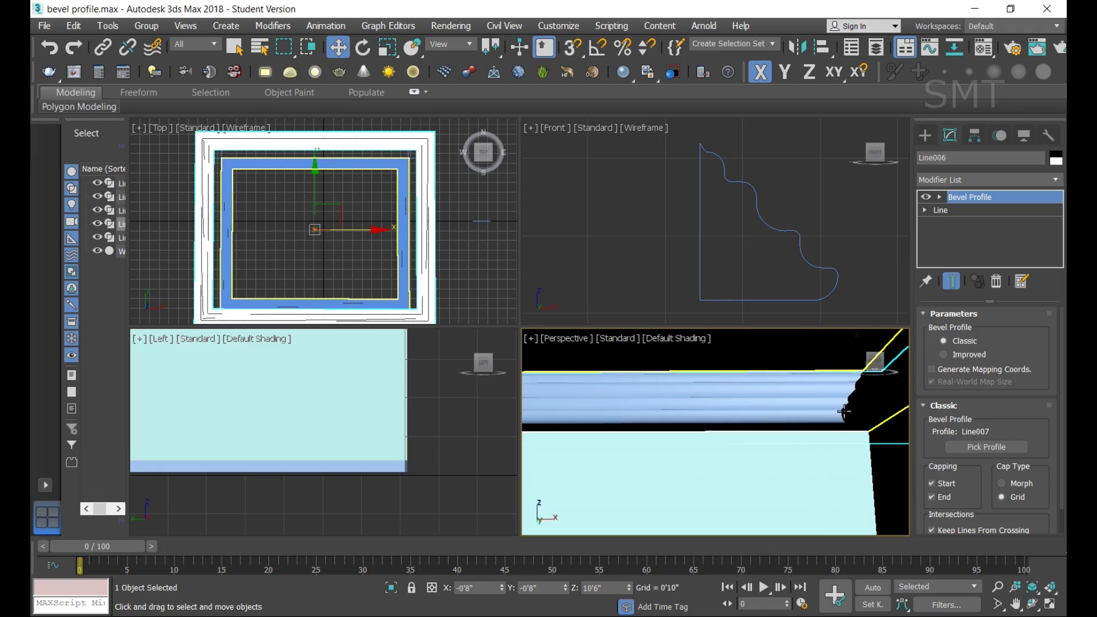
scroll(832, 431, down, 5)
scroll(857, 411, down, 3)
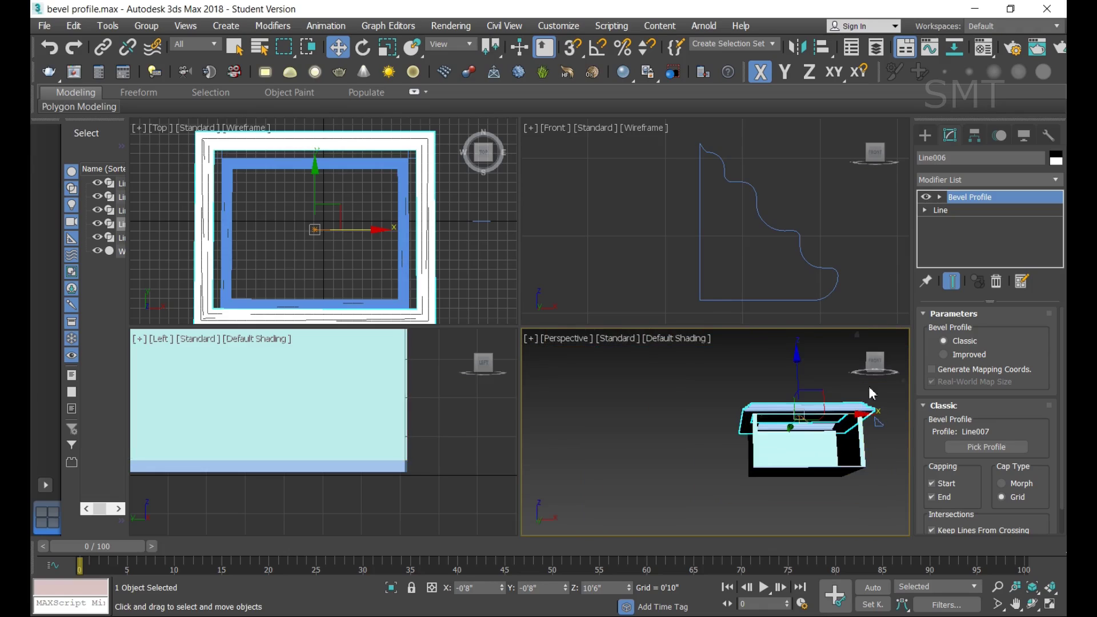
drag(877, 377, 884, 441)
scroll(845, 470, up, 2)
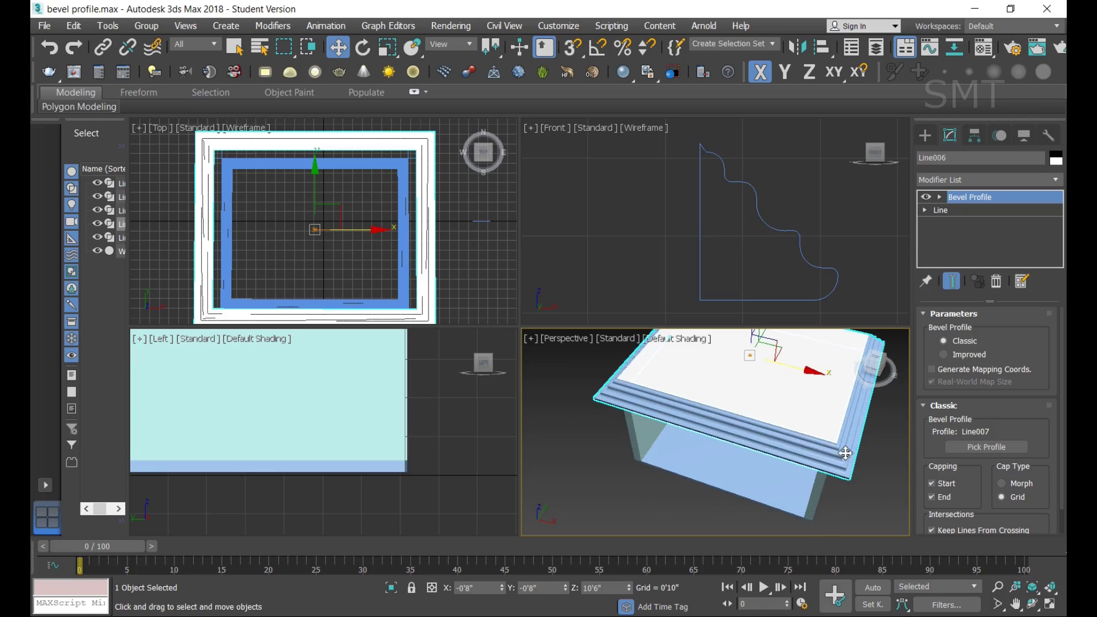
scroll(846, 470, up, 3)
scroll(844, 465, up, 1)
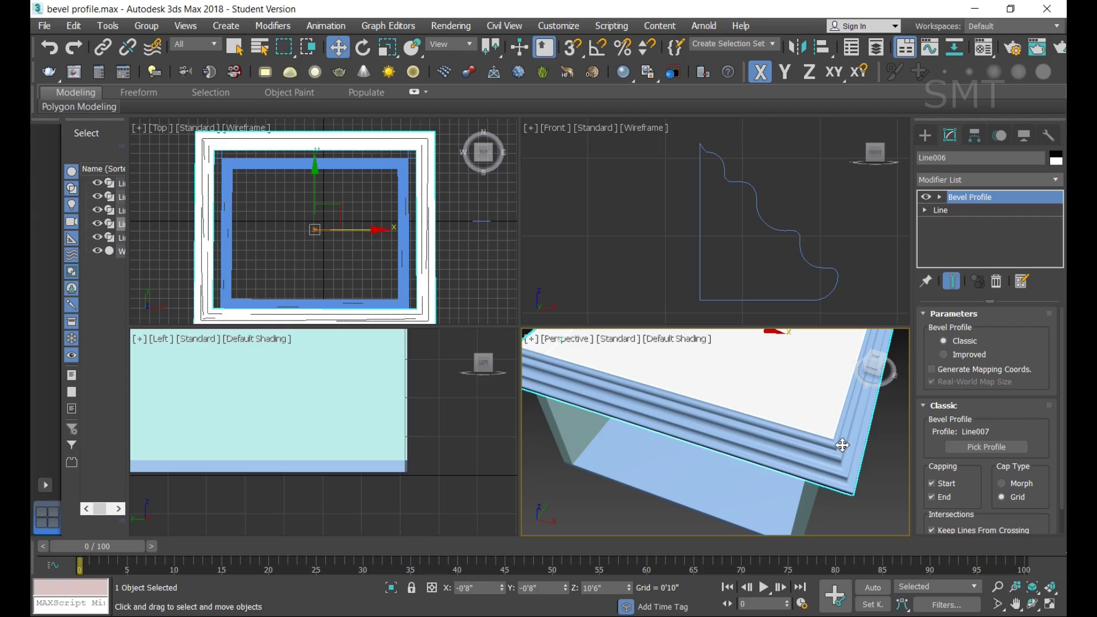
drag(874, 367, 863, 365)
scroll(764, 267, down, 5)
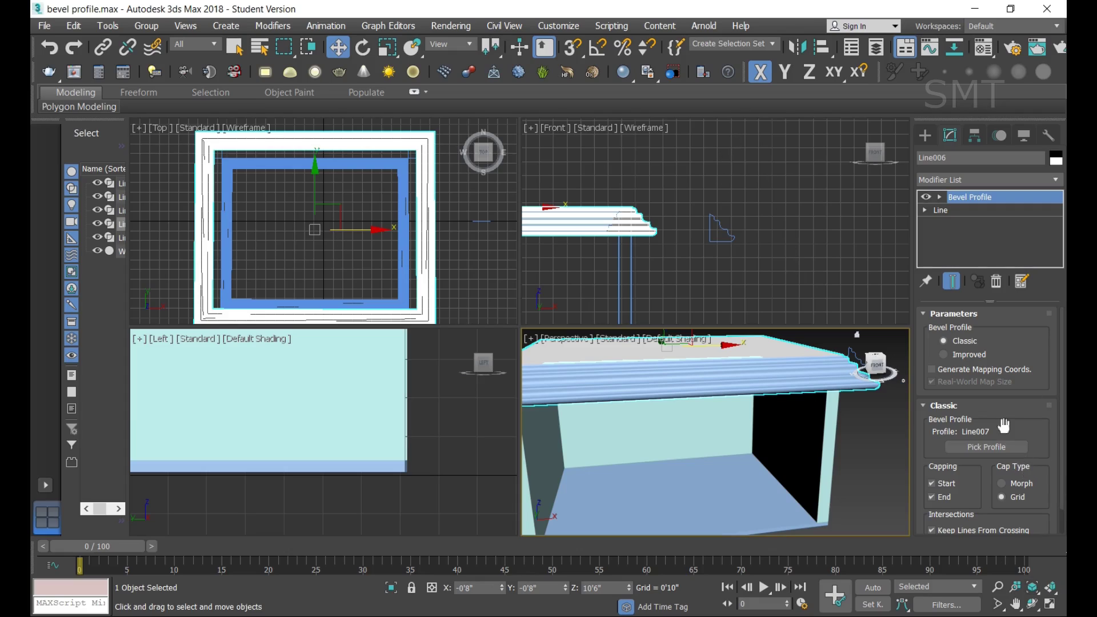
Step: Try the Improved bevel profile mode, switch back to Classic, and clear the selection
click(965, 355)
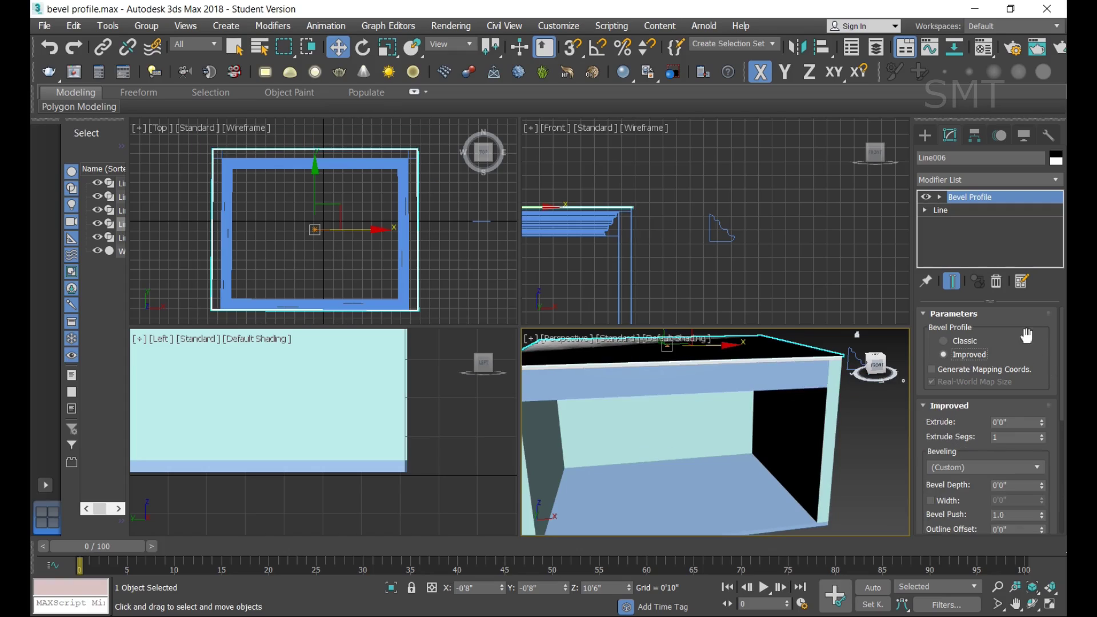
click(965, 341)
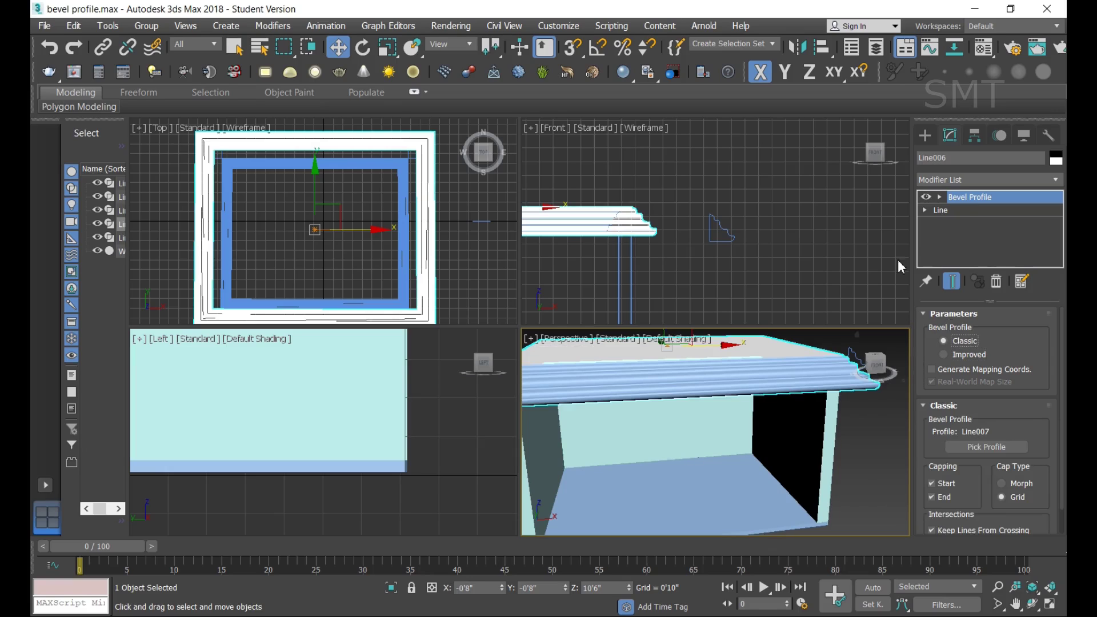
click(843, 230)
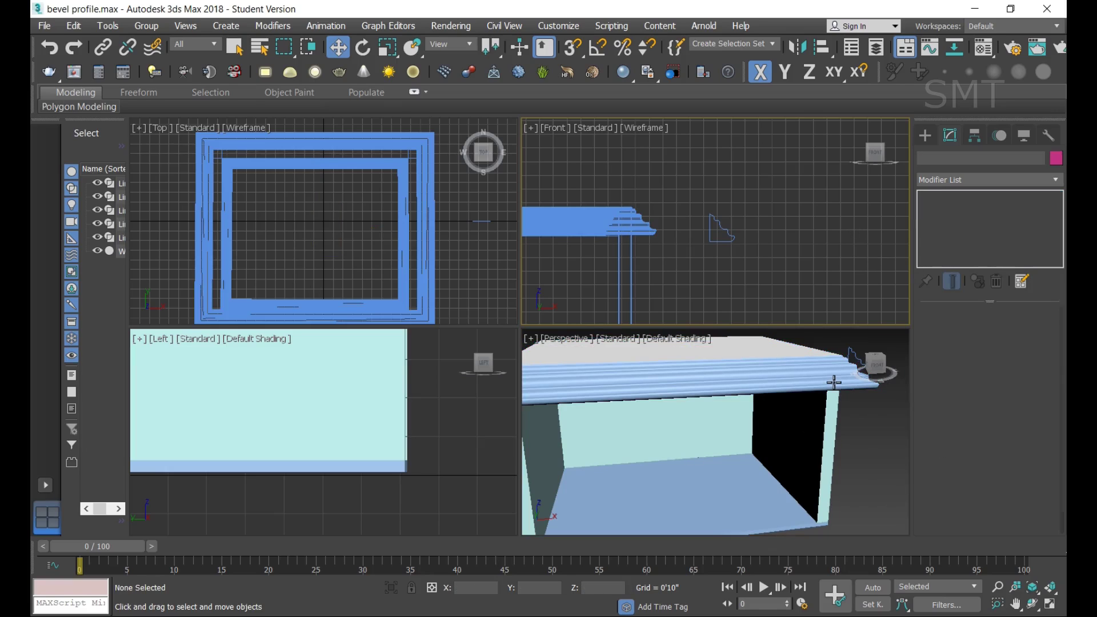
Step: Bring up the Splines shape types in the Create panel
scroll(759, 220, down, 5)
scroll(759, 221, down, 3)
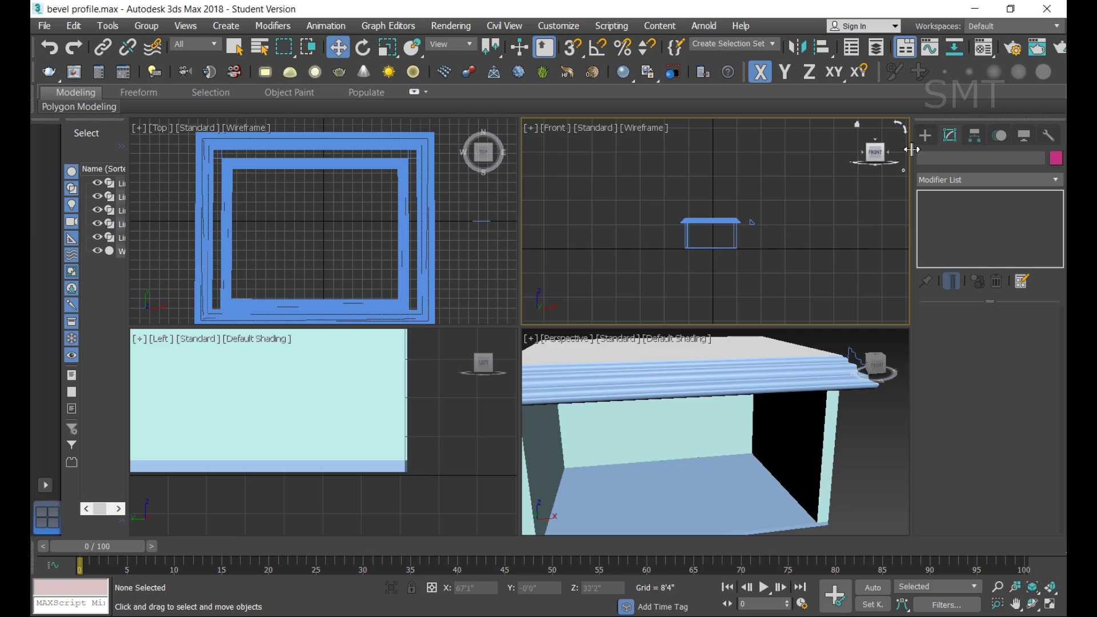
click(925, 136)
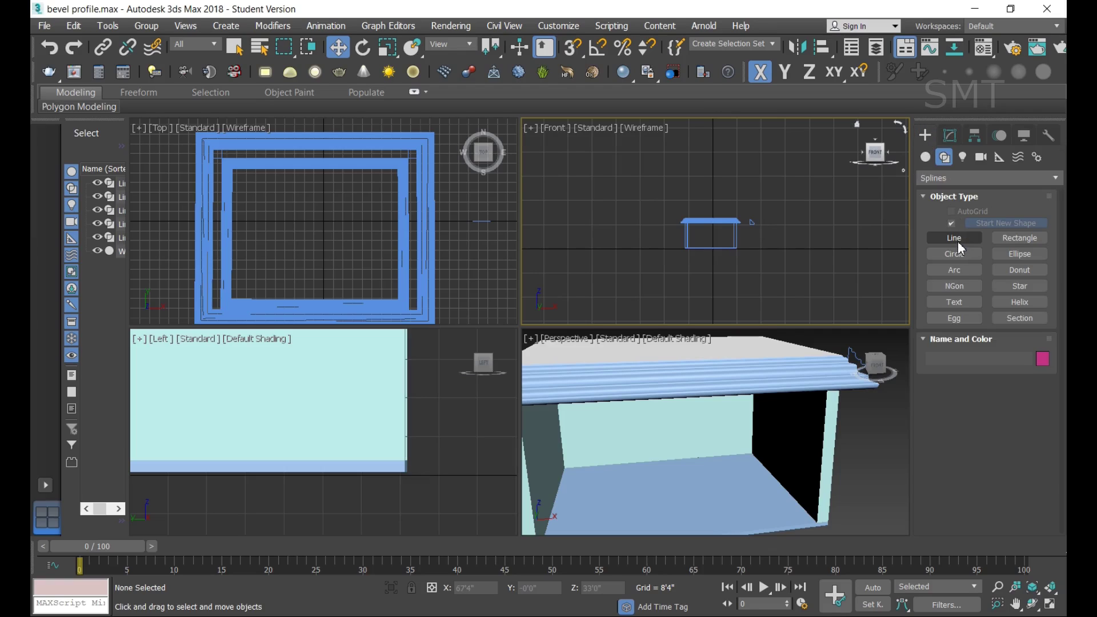
Step: Draw a new rectangle, Rectangle001, beside the frame
click(1026, 239)
scroll(260, 188, down, 2)
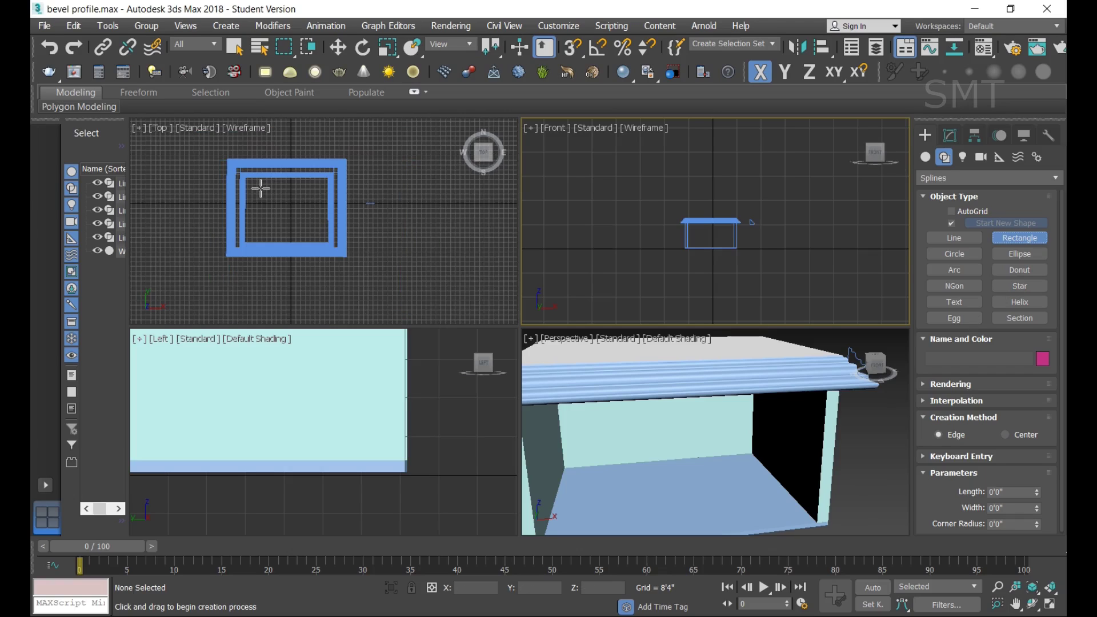
drag(401, 161, 490, 250)
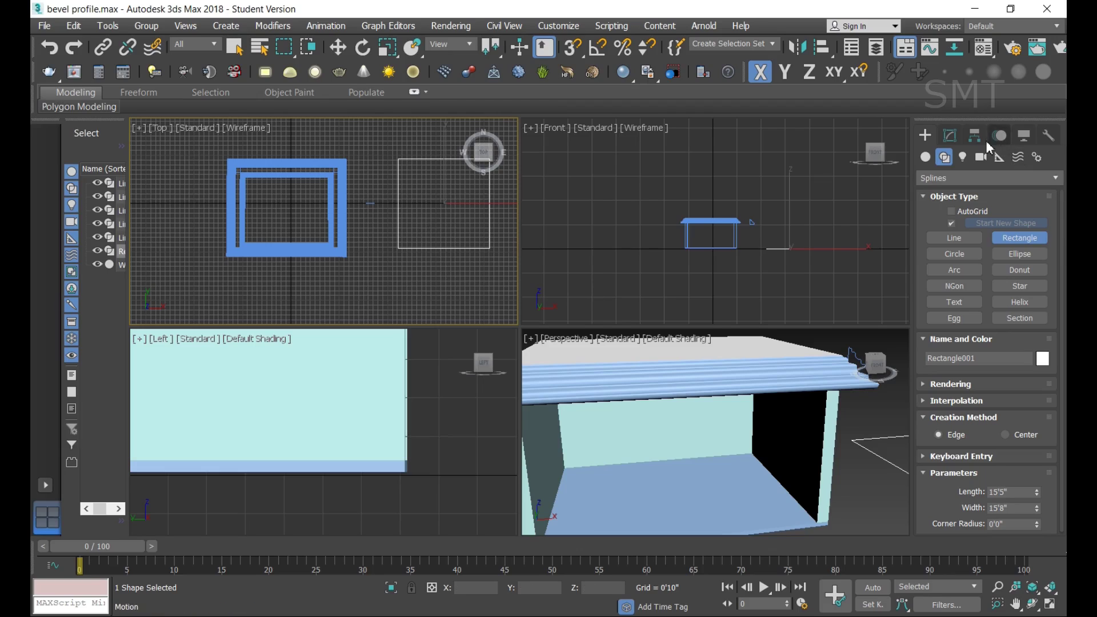
Step: Apply a Bevel Profile modifier to Rectangle001 from the Modifier List
click(949, 137)
click(973, 181)
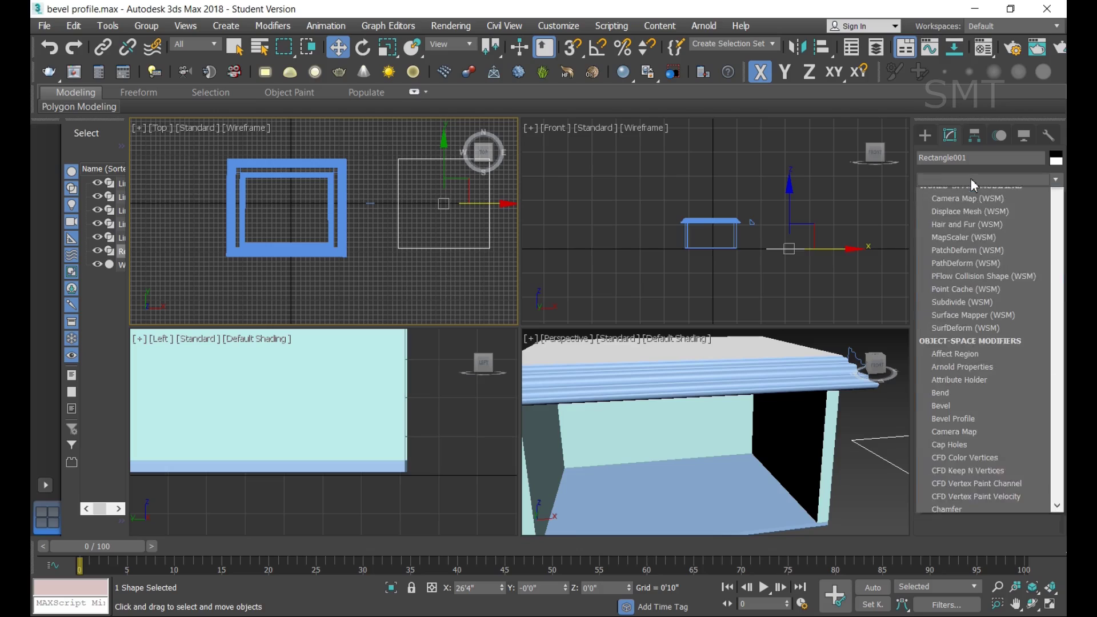
key(b)
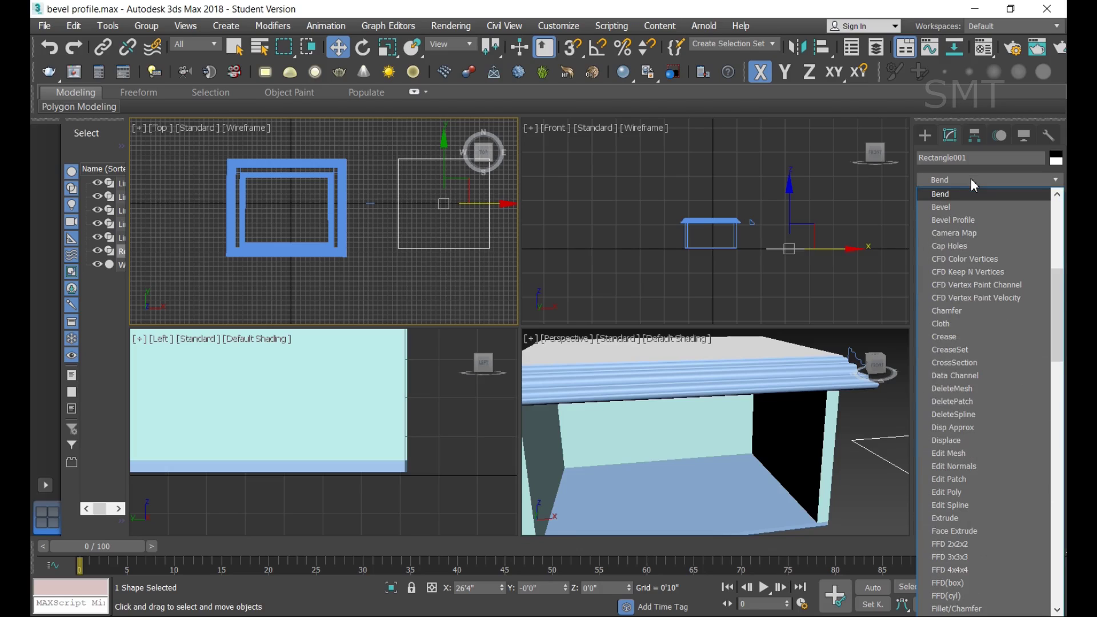
click(974, 220)
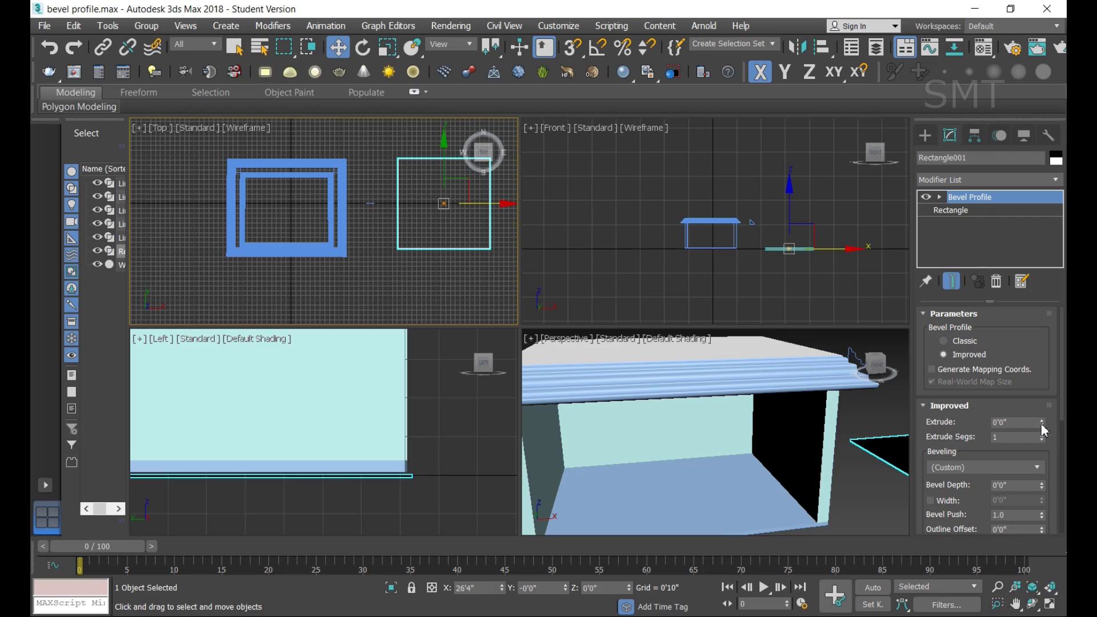
Step: Set the rectangle's extrusion to 0'3" and isolate the slab in the viewport
drag(1041, 424, 1041, 397)
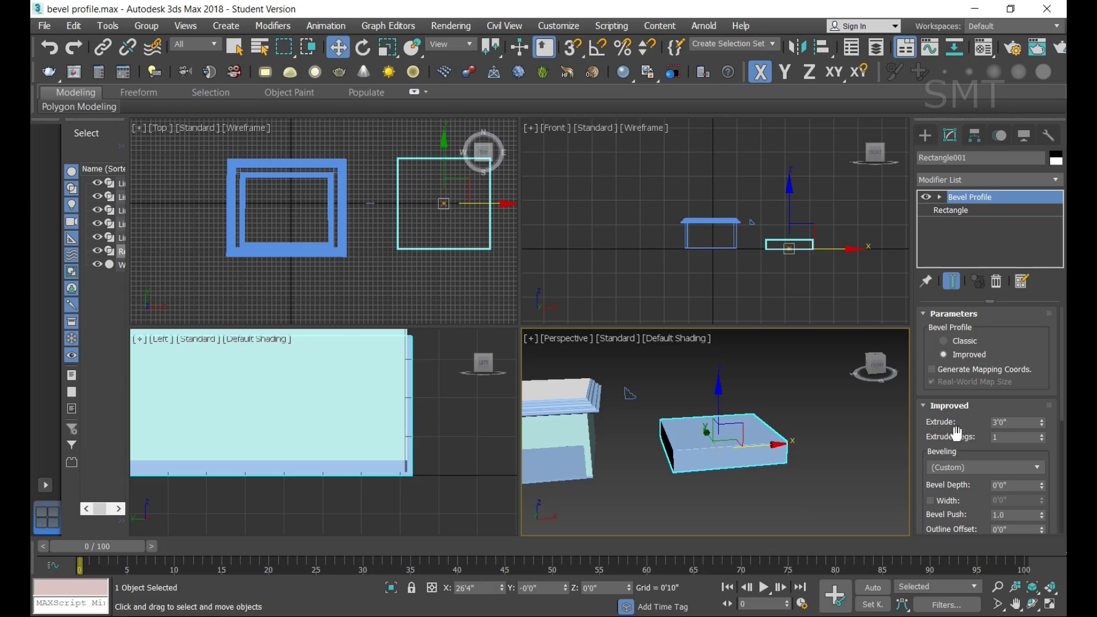
double_click(1028, 423)
text(3)
key(Return)
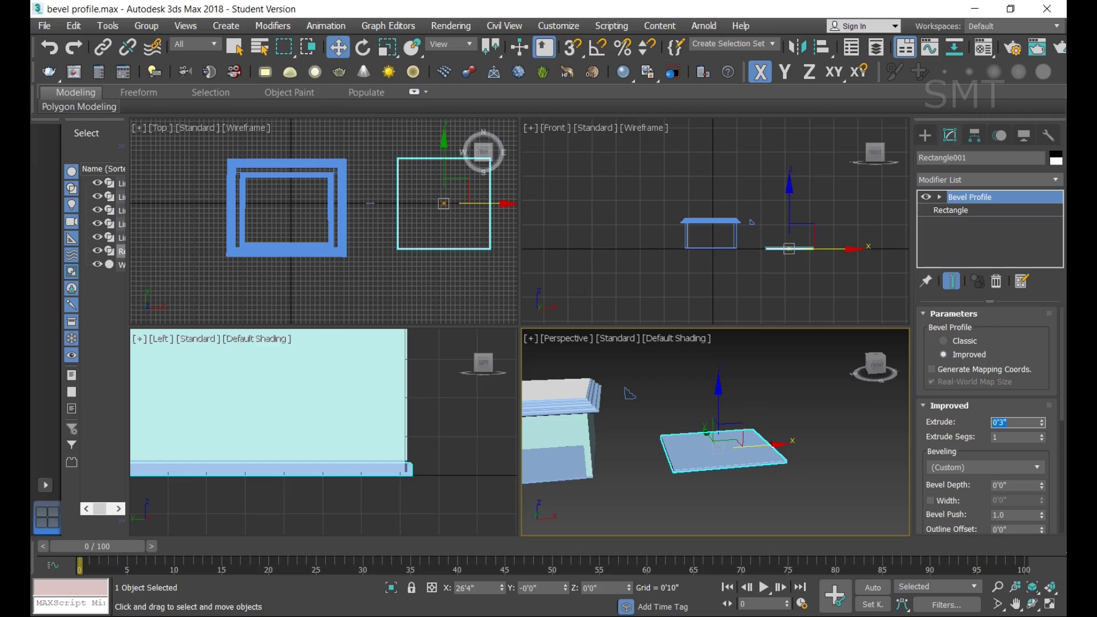
click(390, 587)
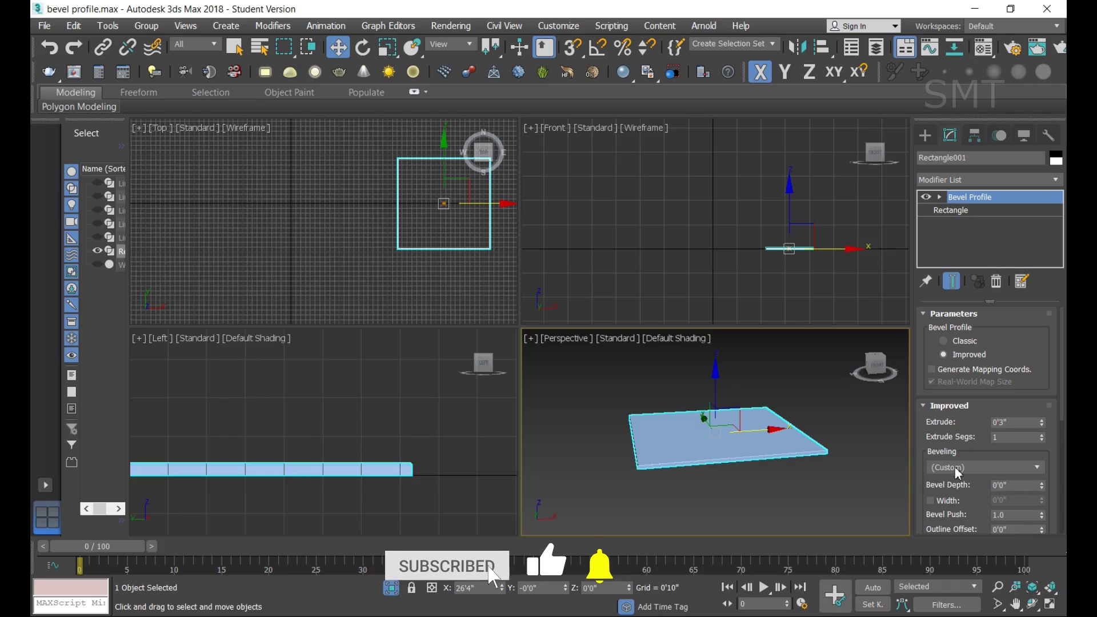
Step: Apply the Concave beveling preset and raise Extrude Segs to 221 and Extrude to 1'3"
click(982, 465)
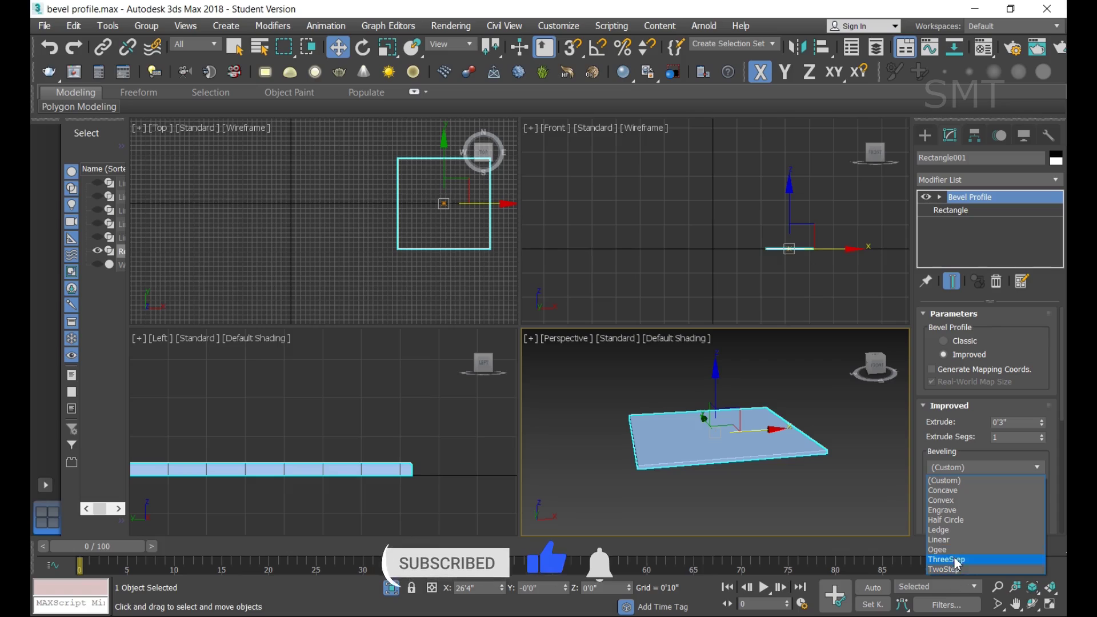
click(951, 494)
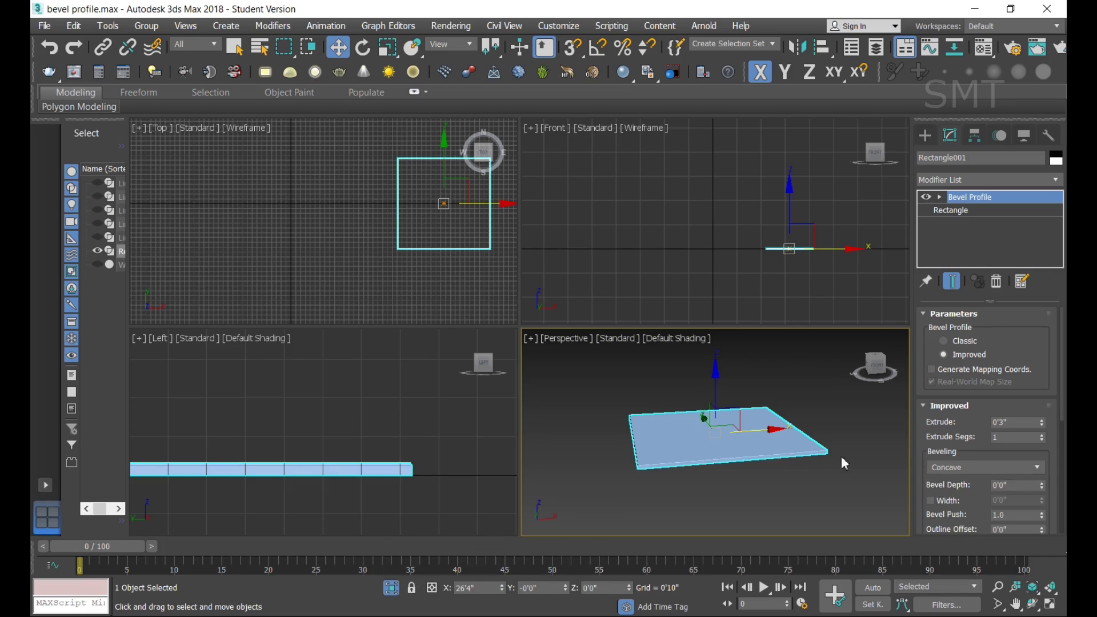
scroll(790, 454, up, 3)
scroll(790, 454, up, 4)
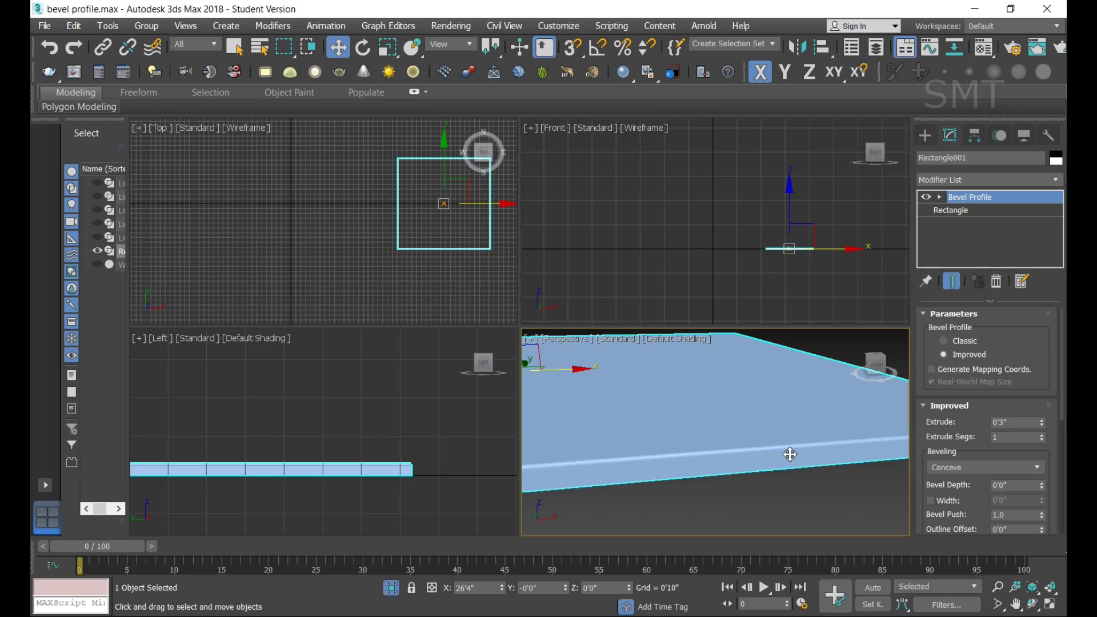
scroll(790, 454, down, 2)
scroll(863, 452, down, 1)
scroll(877, 449, up, 3)
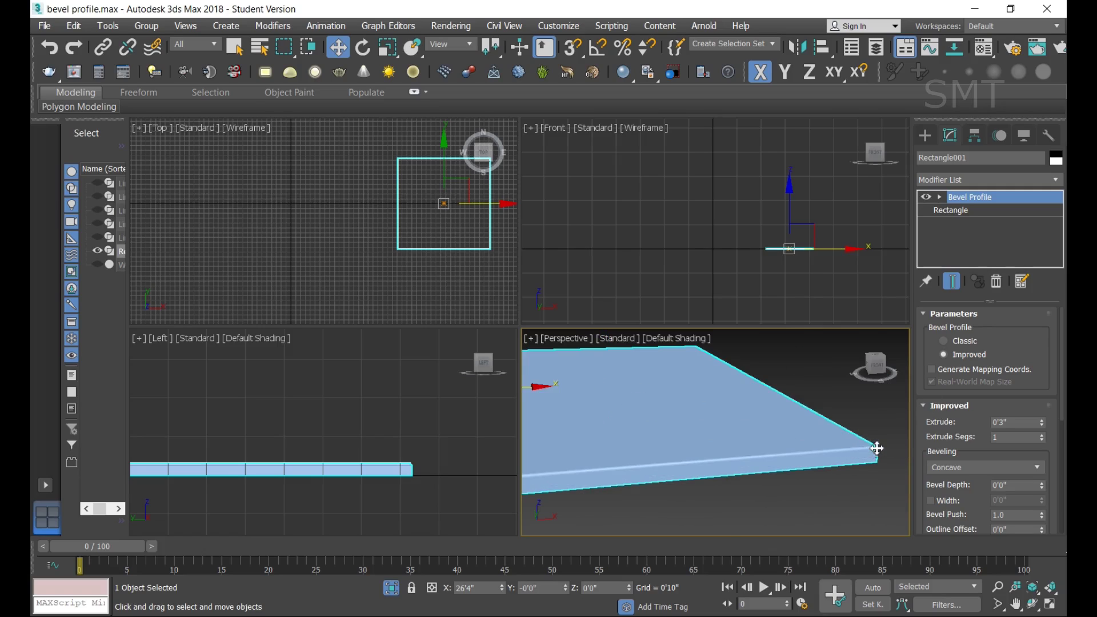
scroll(876, 449, up, 2)
scroll(860, 446, down, 2)
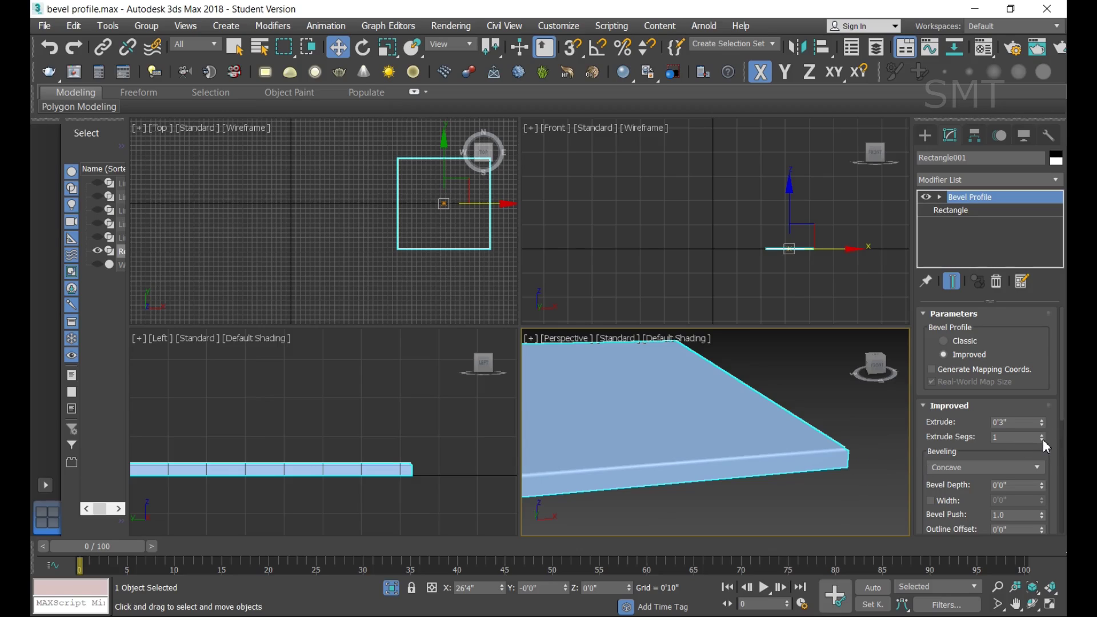
drag(1040, 437, 1040, 301)
drag(1042, 424, 1038, 229)
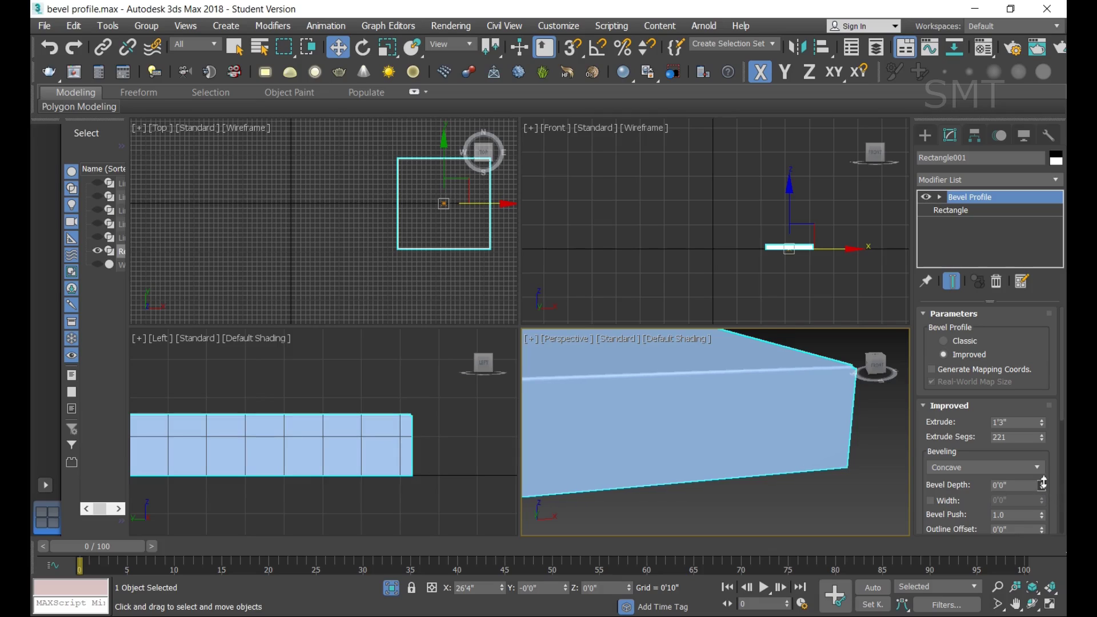
Step: Deepen the bevel to 0'8" and give it a separate 0'6" width
mouse_move(1042, 485)
mouse_down()
mouse_move(1028, 19)
mouse_move(1027, 611)
mouse_up()
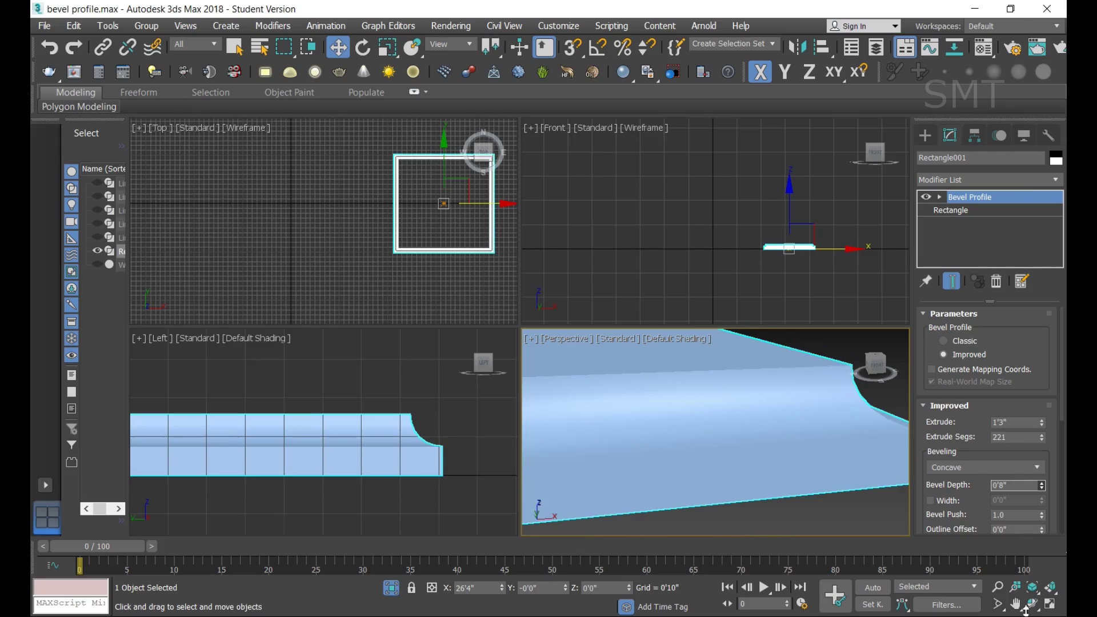
scroll(693, 448, down, 3)
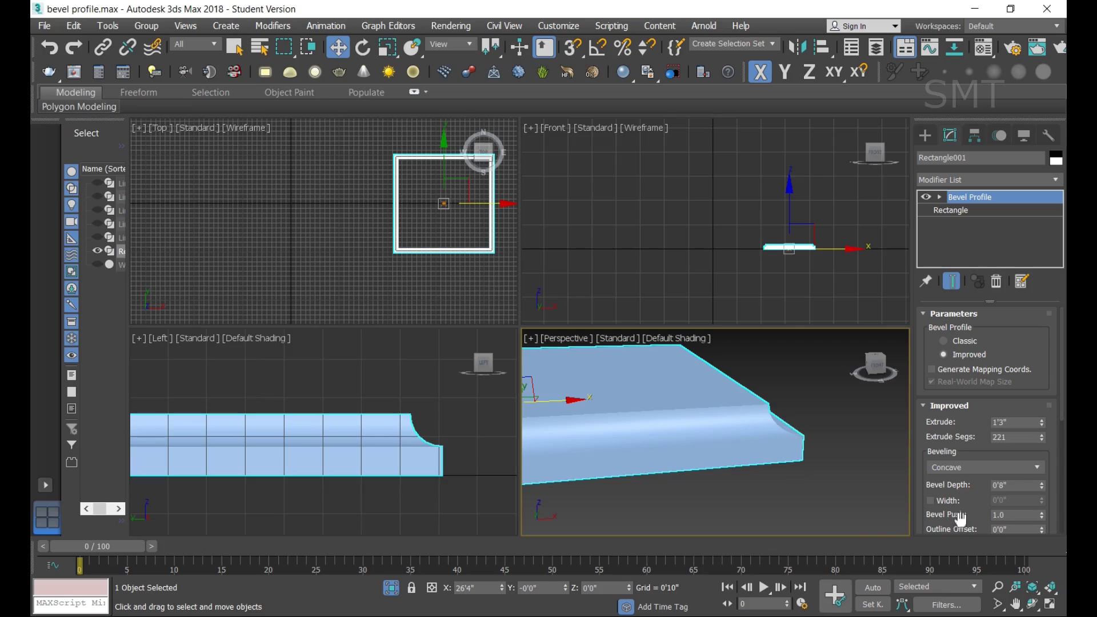
click(936, 501)
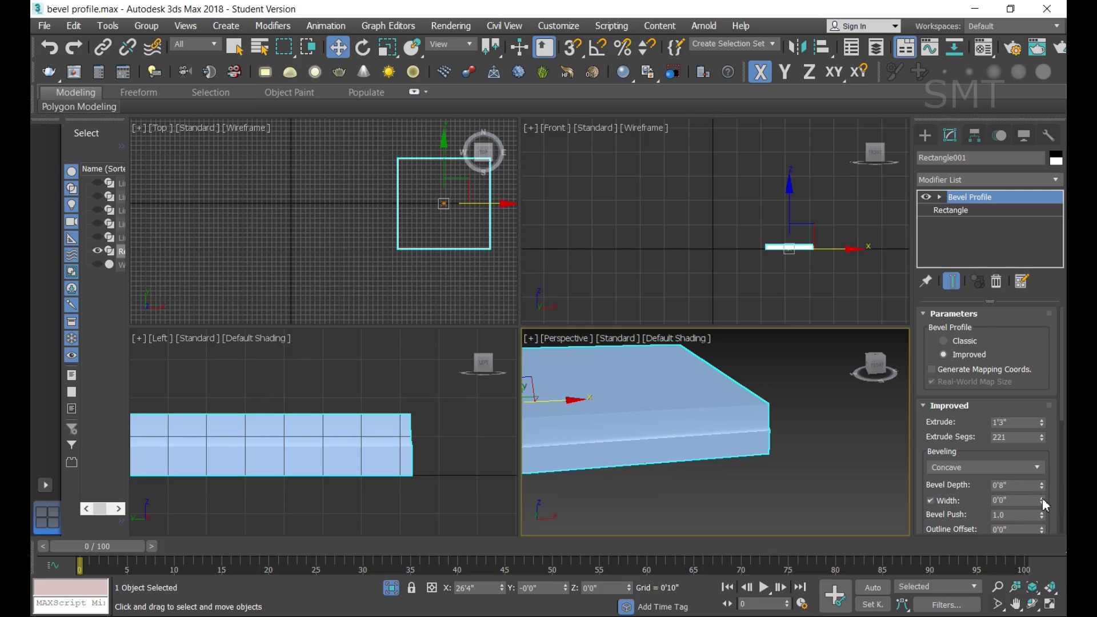
drag(1042, 498, 1054, 140)
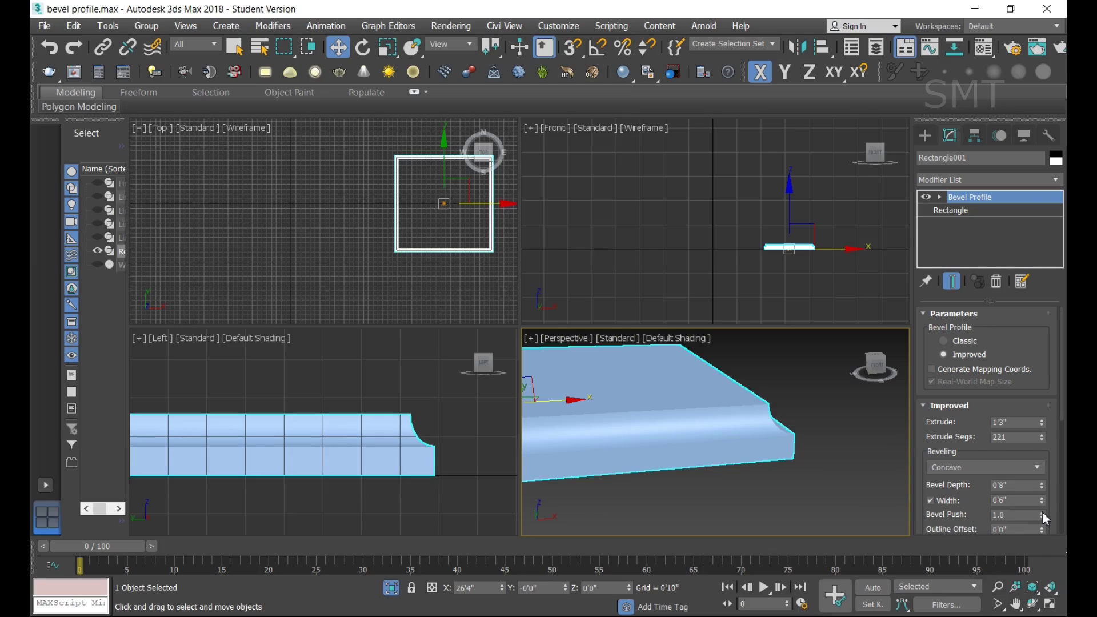
Step: Set Bevel Push to about 2.001 and nudge Outline Offset outward, with Perspective maximized
drag(1042, 514, 1033, 361)
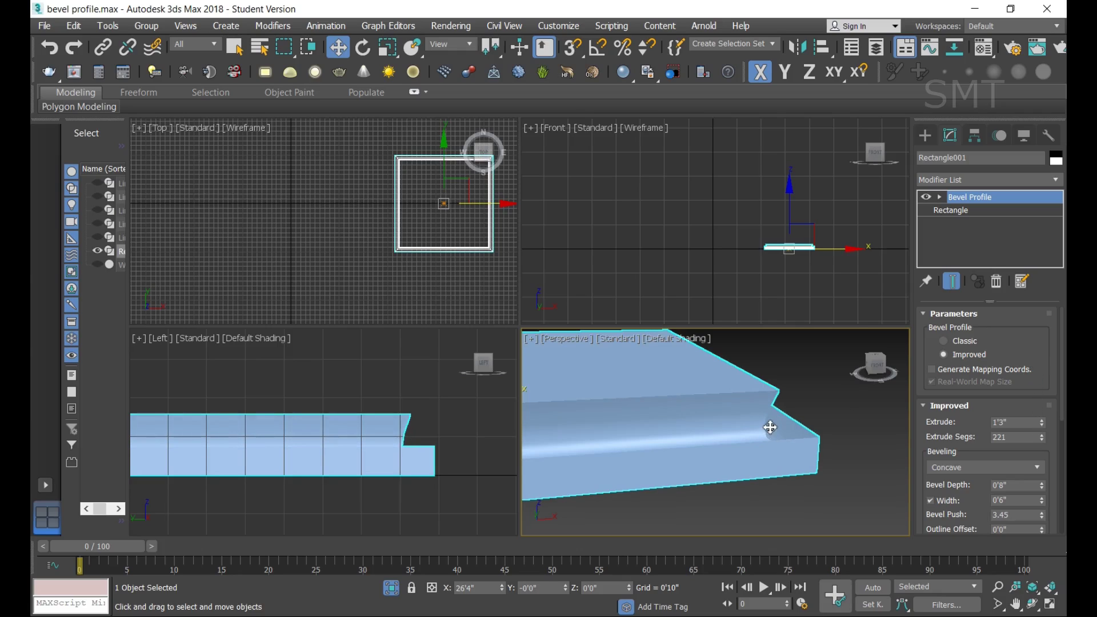
click(1050, 604)
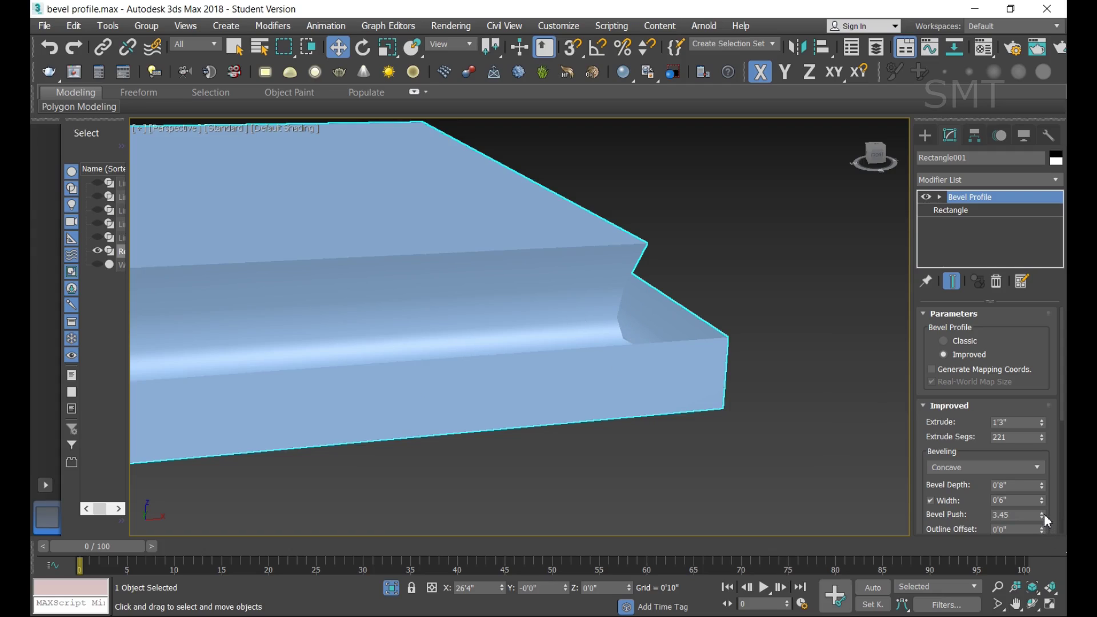
mouse_move(1043, 516)
mouse_down()
mouse_move(1048, 559)
mouse_move(1047, 531)
mouse_move(1048, 544)
mouse_up()
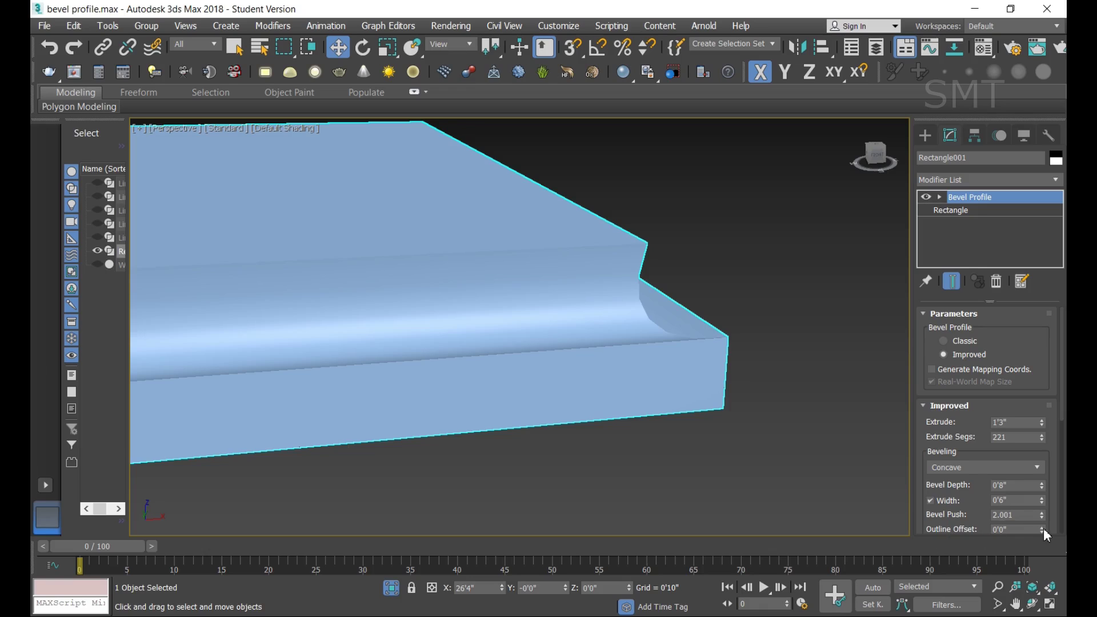
mouse_move(1044, 528)
mouse_down()
mouse_move(1043, 423)
mouse_move(1043, 514)
mouse_up()
Step: Show Edged Faces in the viewport and raise the Concave bevel's Steps to 10
scroll(1010, 374, down, 5)
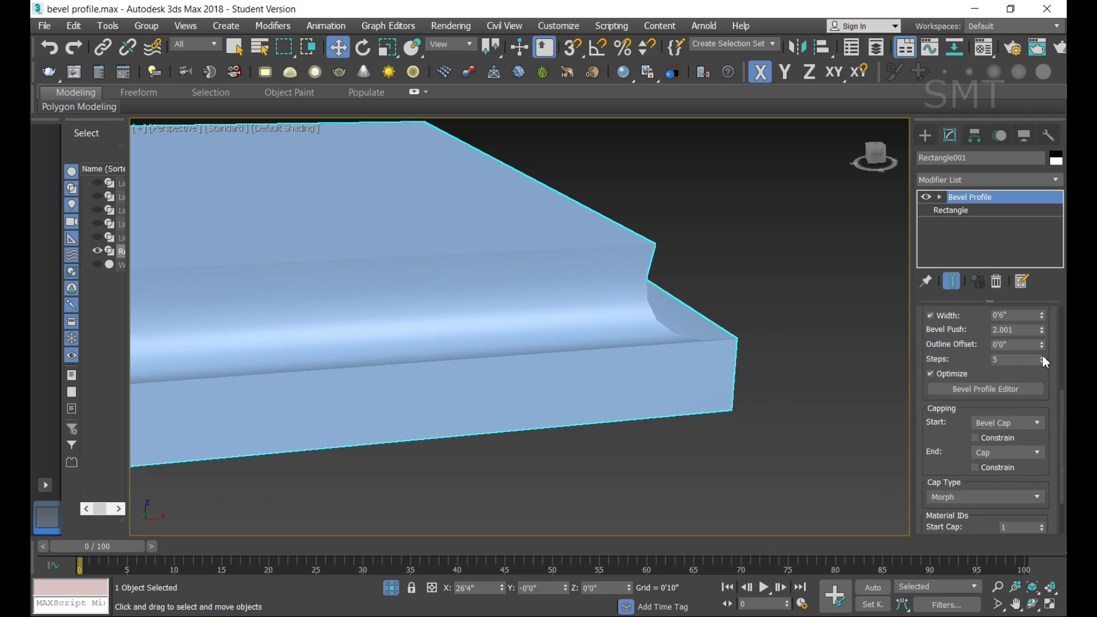
key(F3)
key(F3)
key(F4)
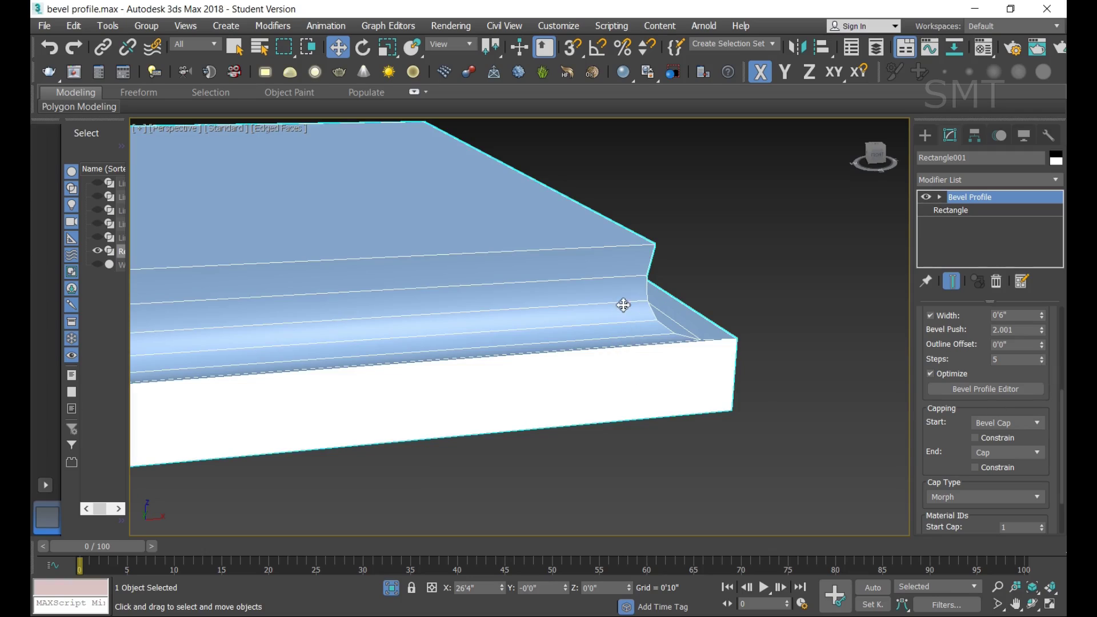
click(1041, 356)
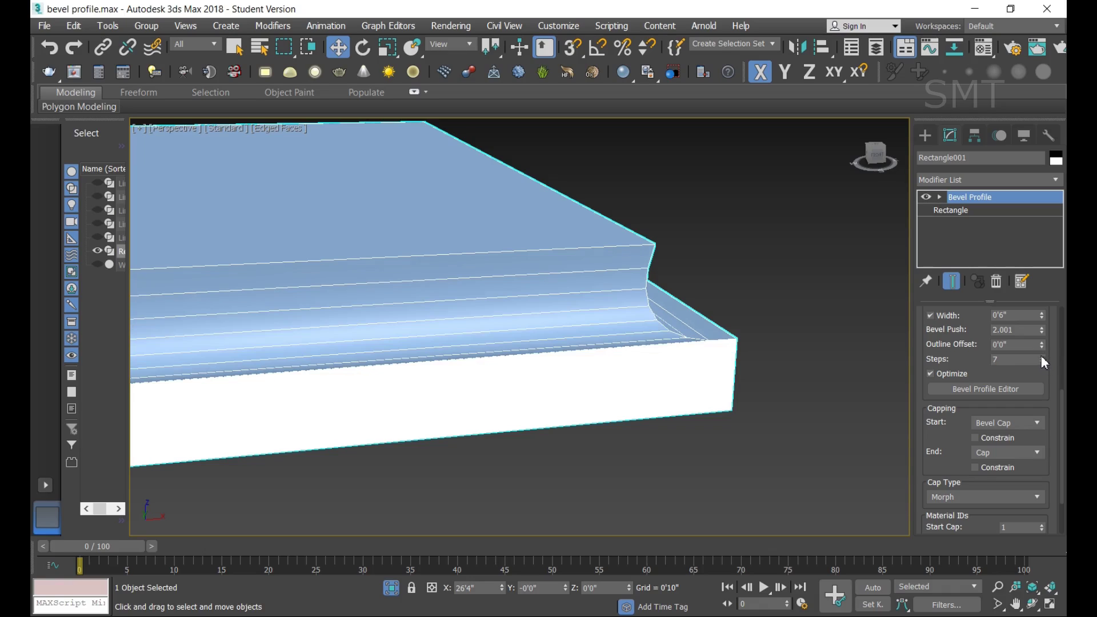
click(1041, 355)
click(1041, 356)
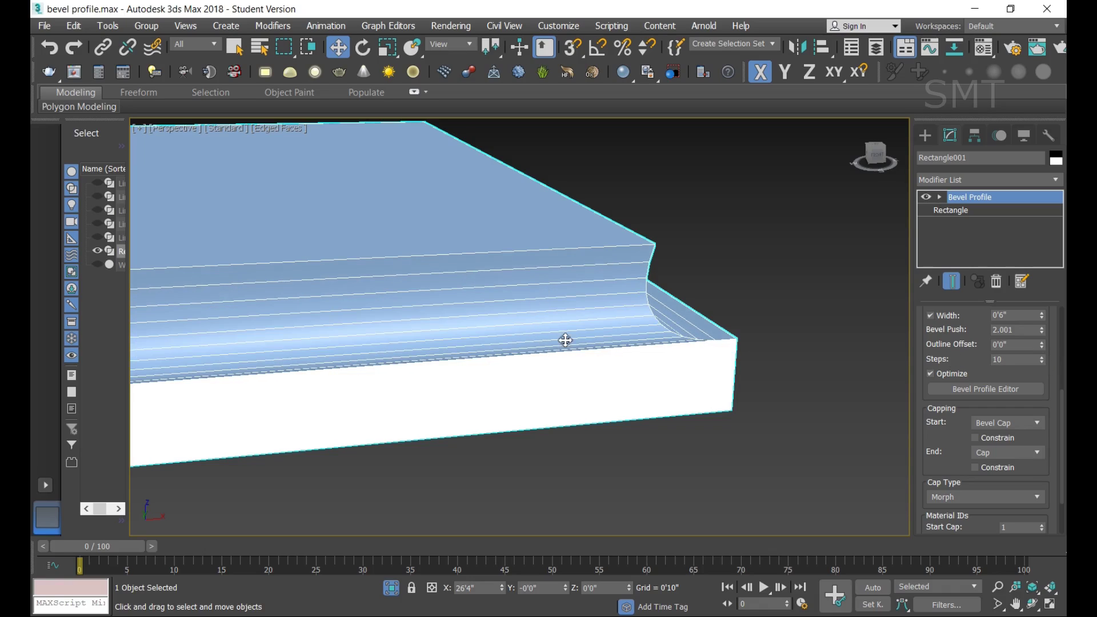
Step: In the Bevel Profile Editor, add a curve point, pull it up-left, and check the model
click(1006, 389)
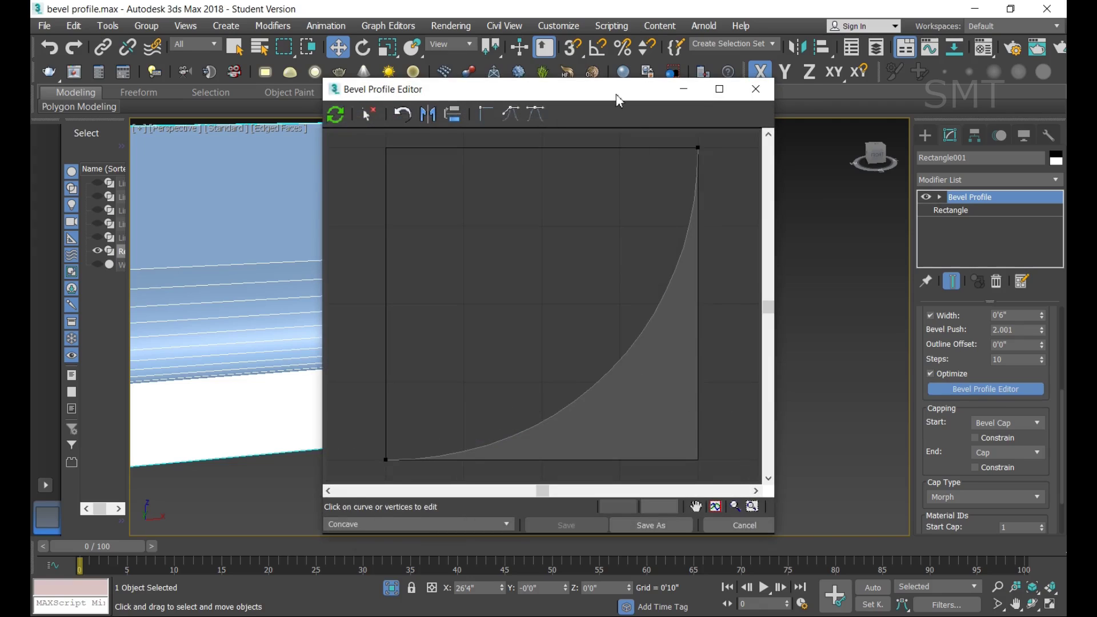
drag(617, 97, 972, 60)
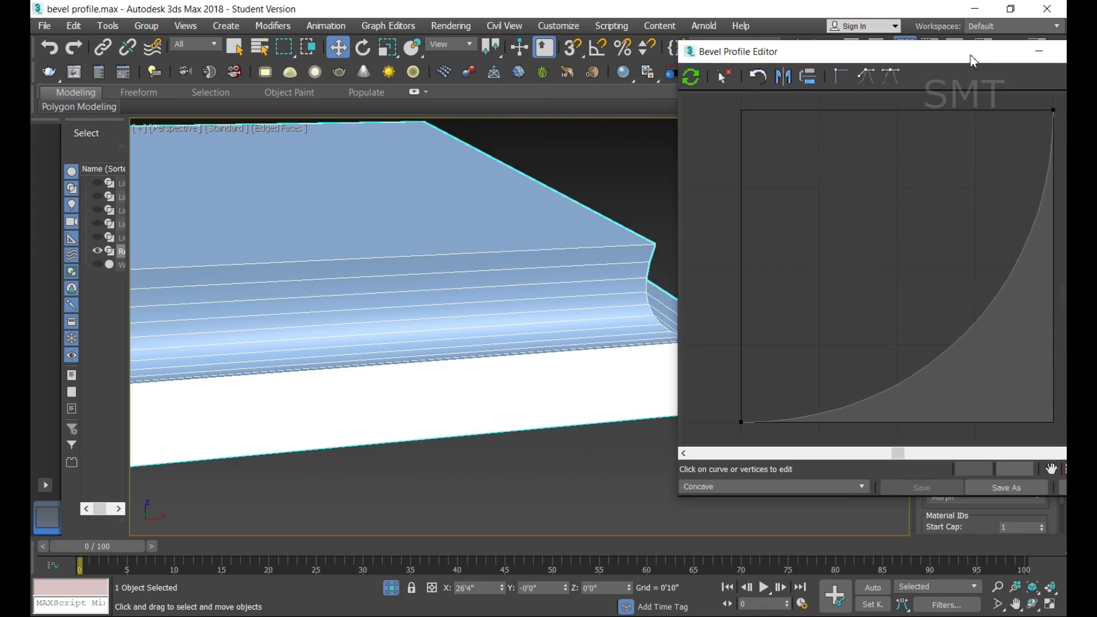
click(964, 340)
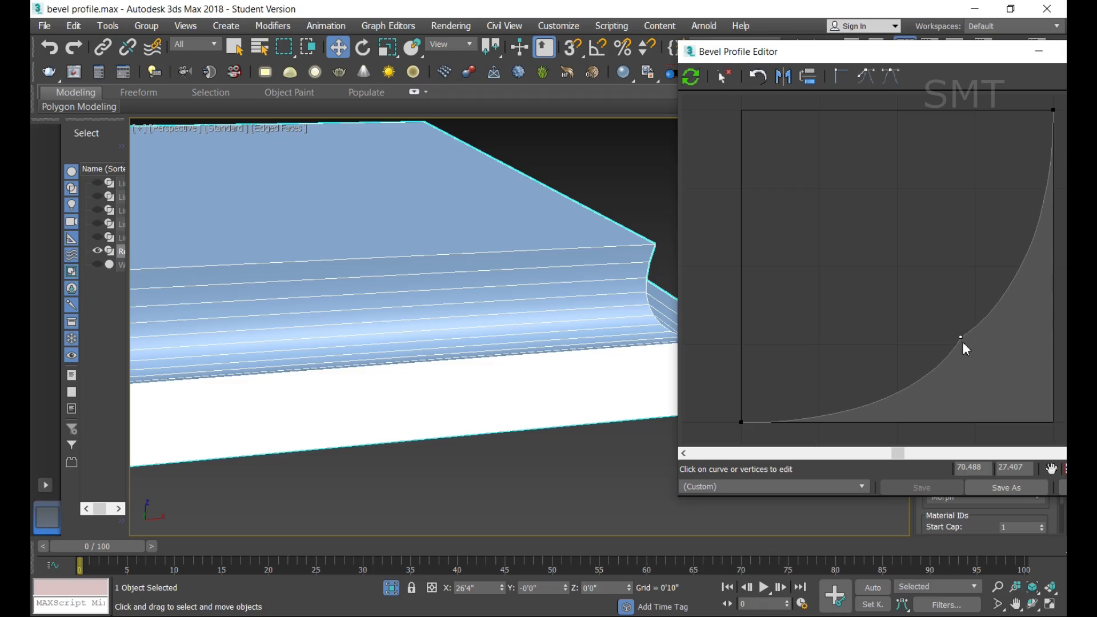
drag(963, 341, 918, 279)
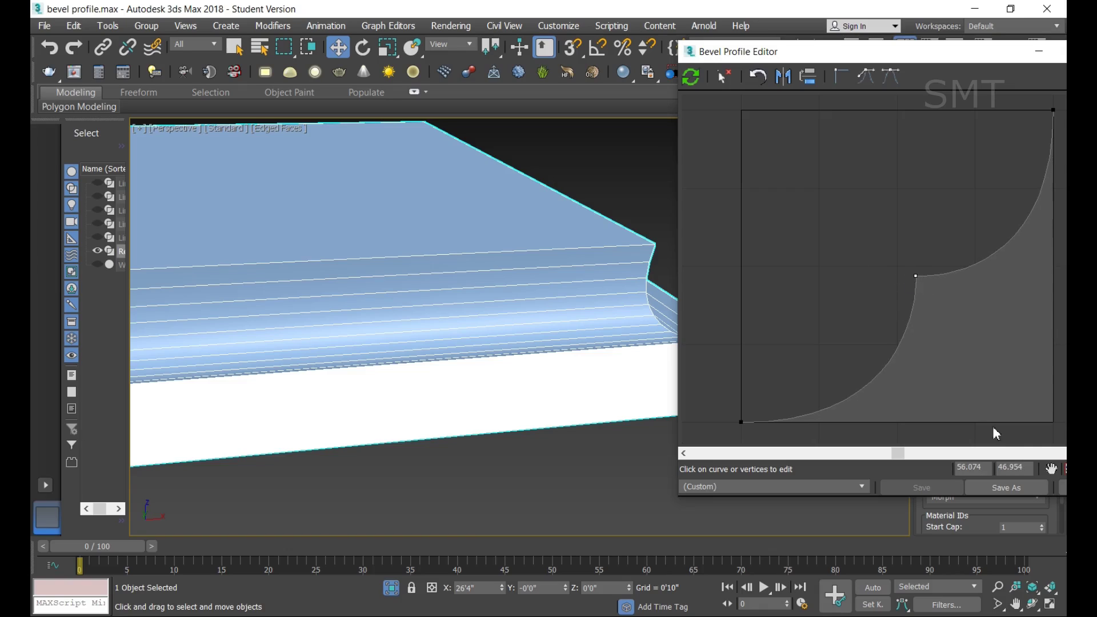
drag(971, 63, 700, 111)
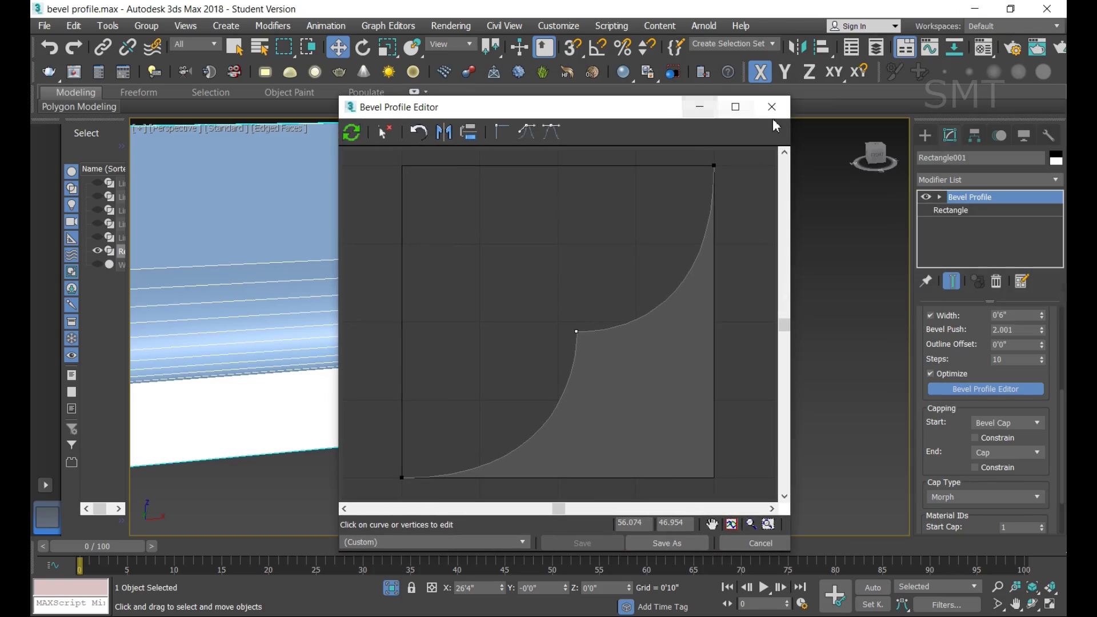
click(777, 105)
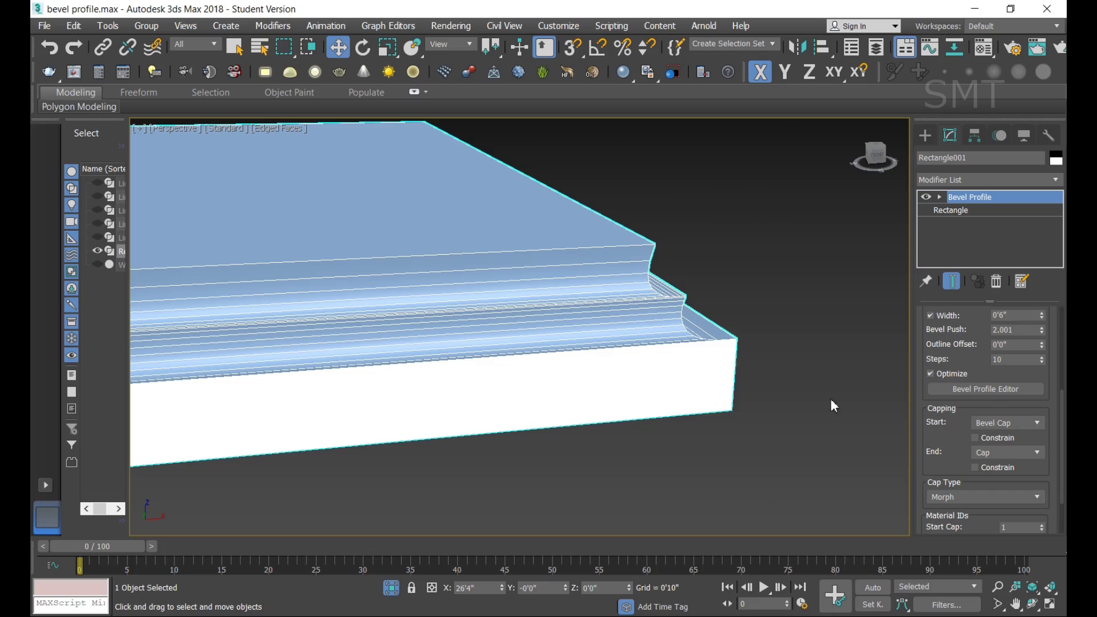
Step: Add lower and upper curve points, delete the upper-right point, then reset the curve straight
click(1015, 389)
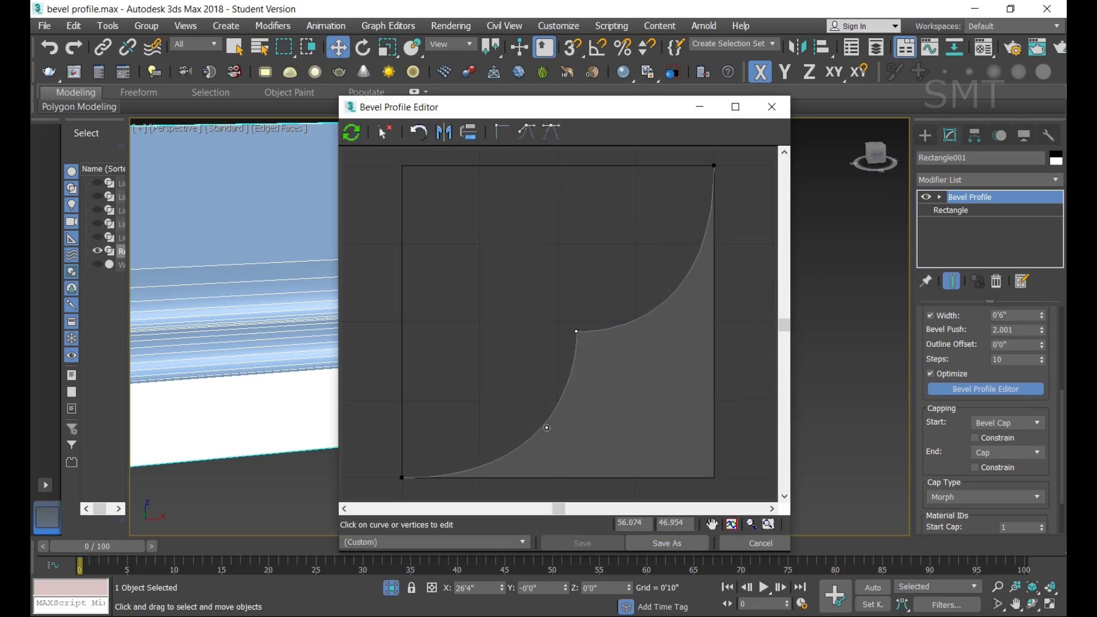
click(547, 427)
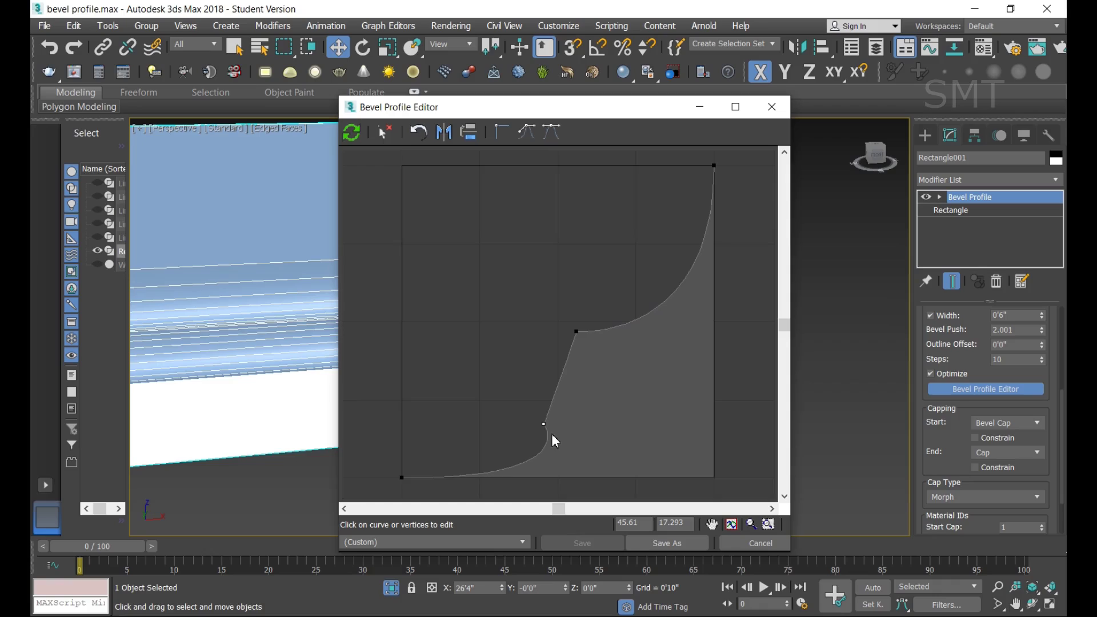
click(655, 312)
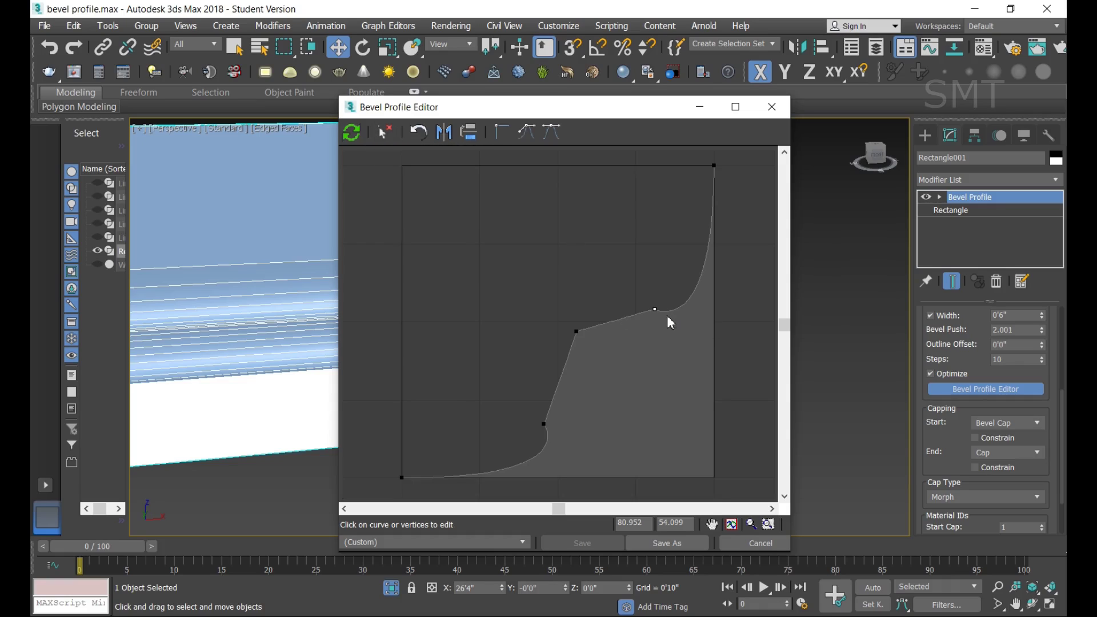
click(385, 132)
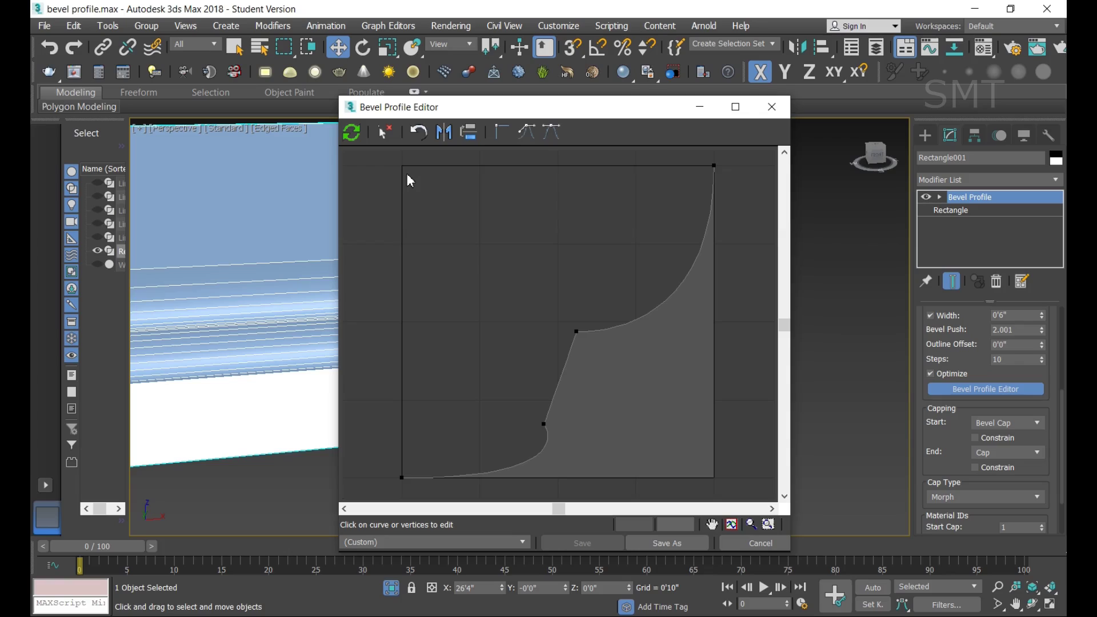
click(419, 132)
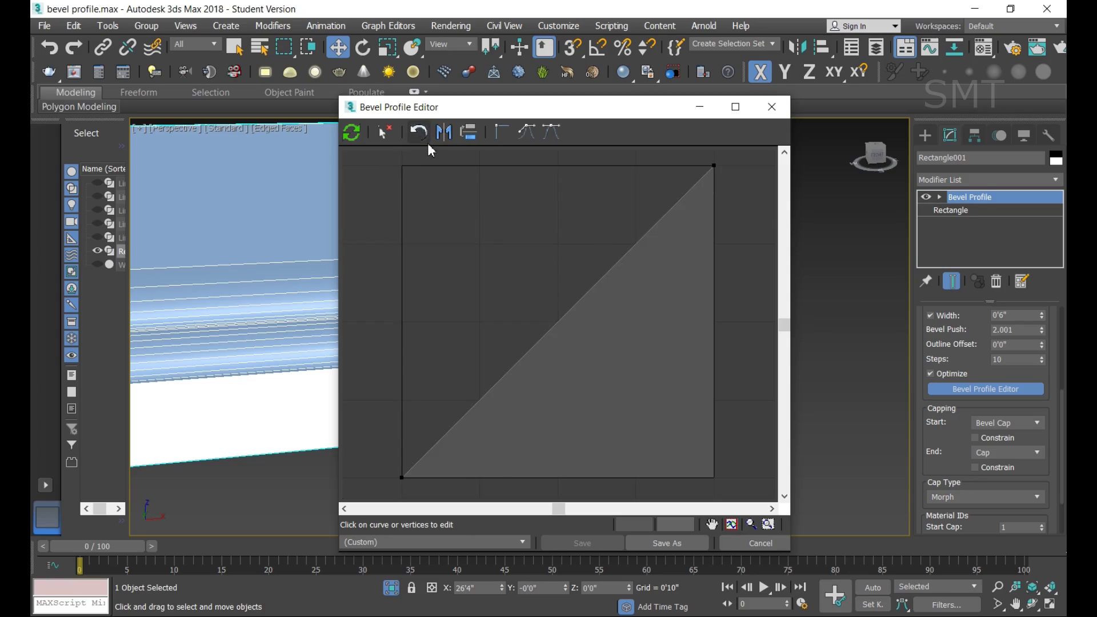
Step: Undo the curve reset, mirror the profile, flip it twice, and insert a lower vertex
key(ctrl+z)
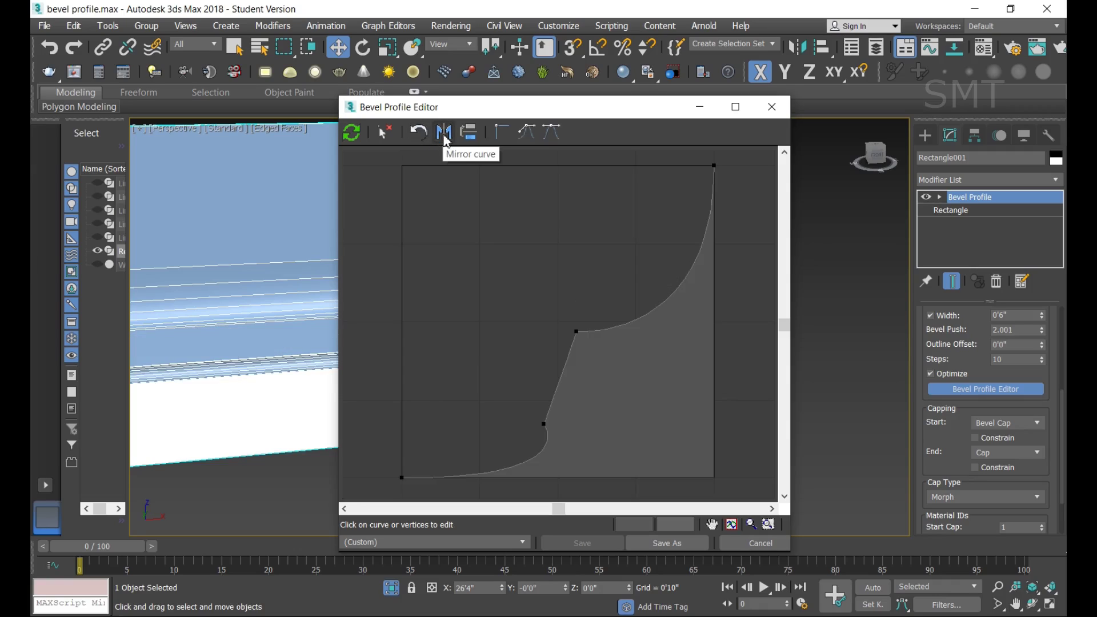
click(445, 140)
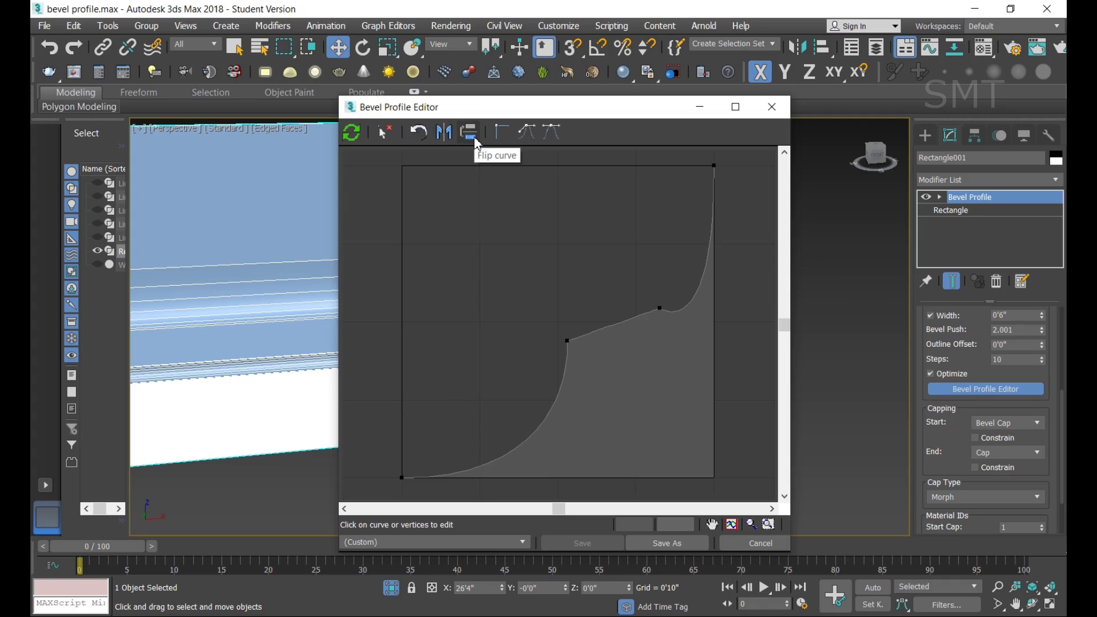
click(469, 133)
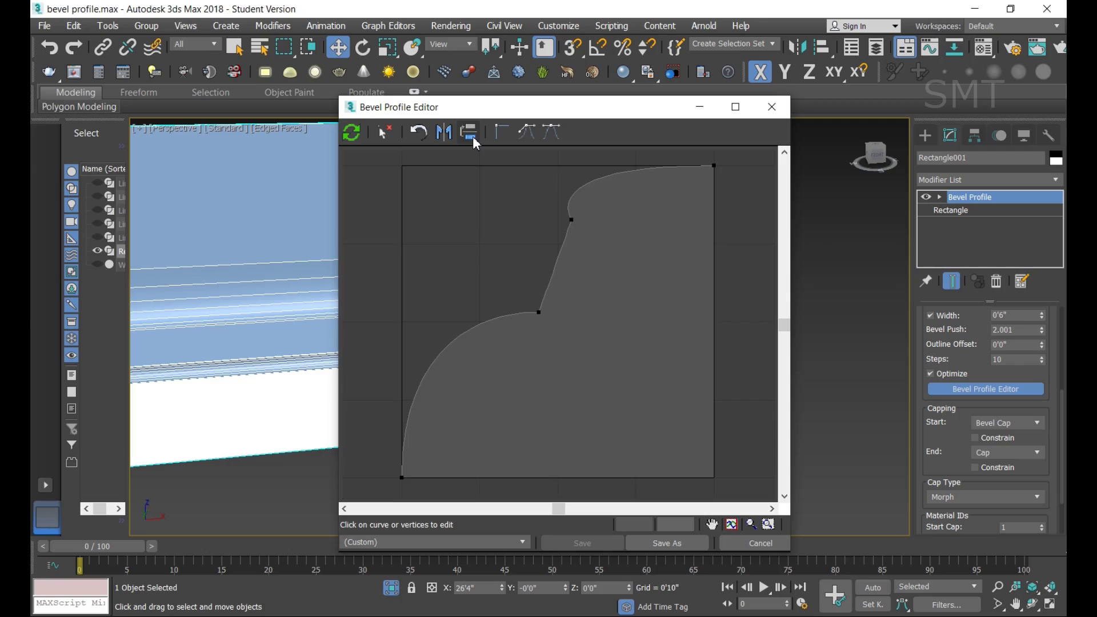
click(473, 139)
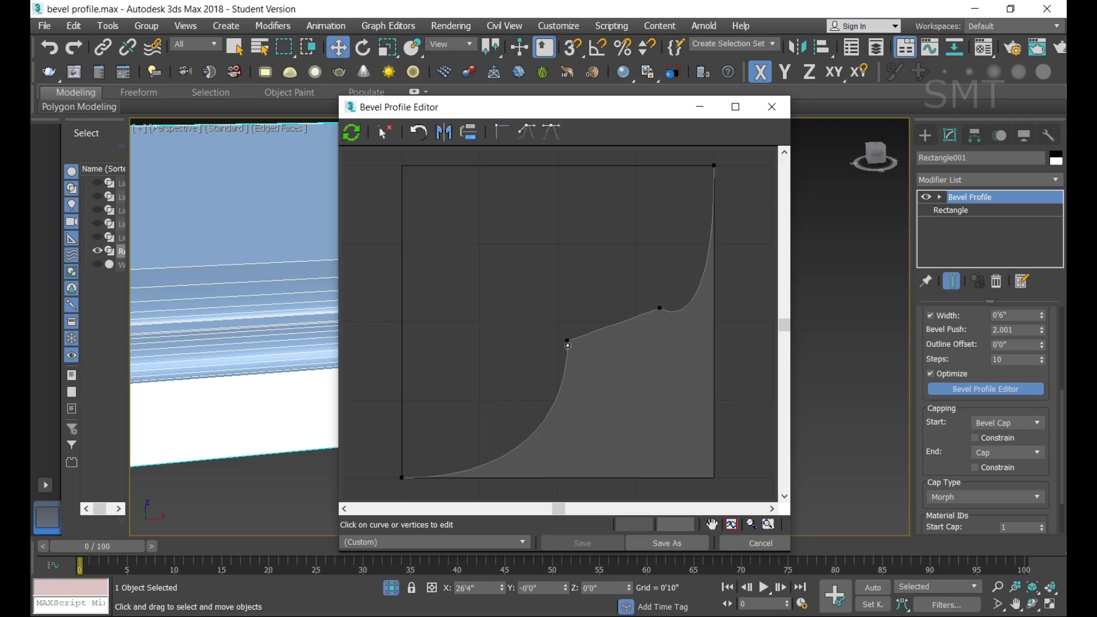
click(544, 420)
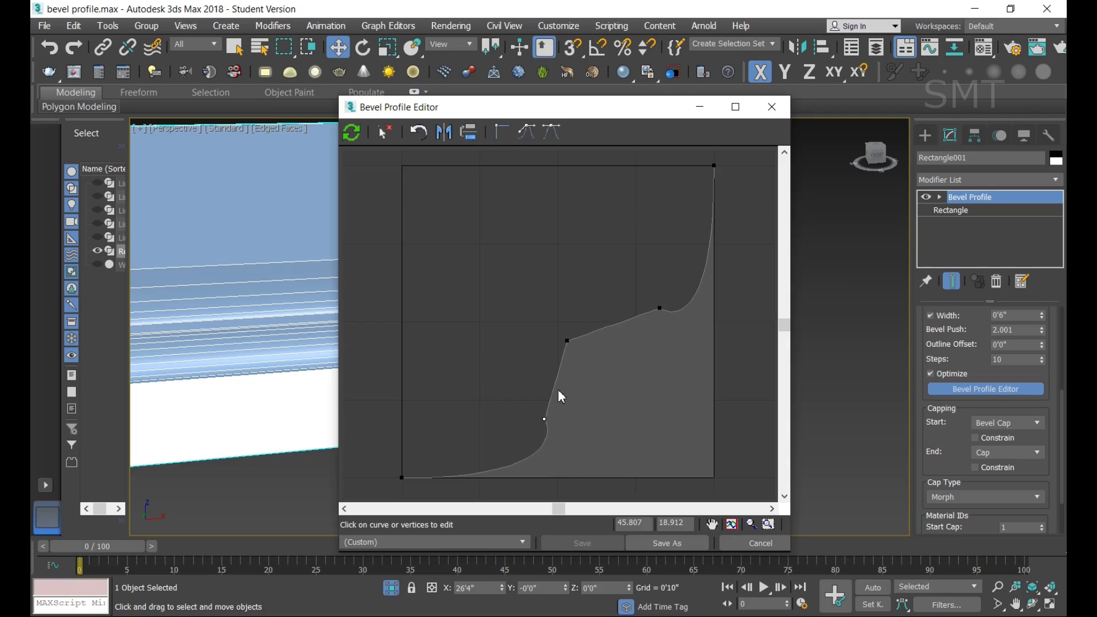
Step: Convert the new vertex to Bezier Corner, then Bezier Smooth, and drag its handles into a rounded bulge
click(529, 133)
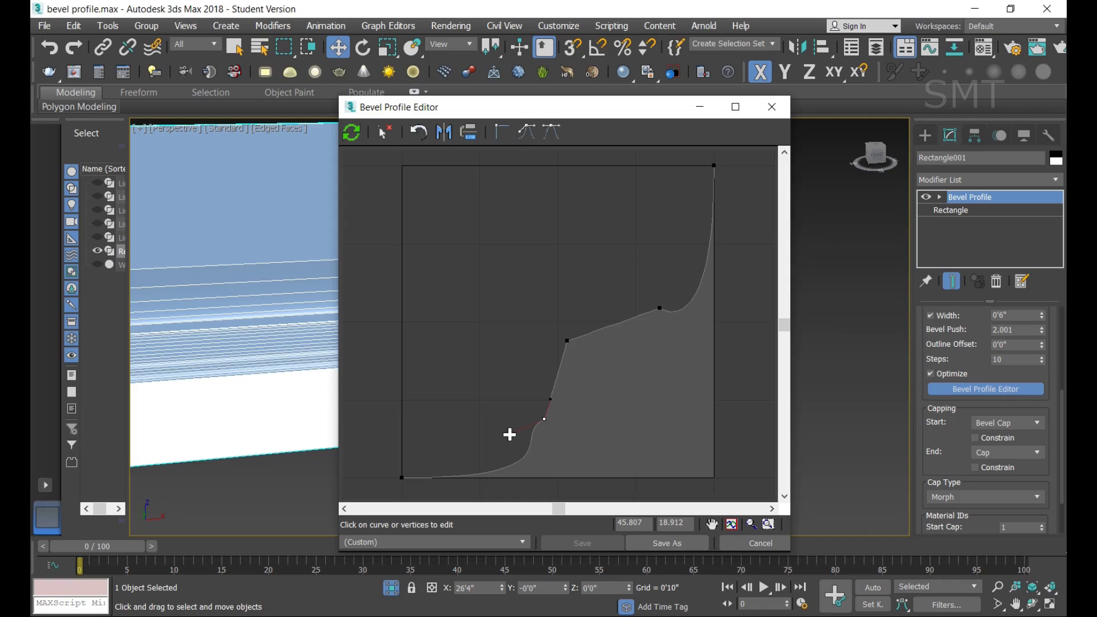
mouse_move(509, 434)
mouse_down()
mouse_move(582, 453)
mouse_move(396, 365)
mouse_move(405, 376)
mouse_up()
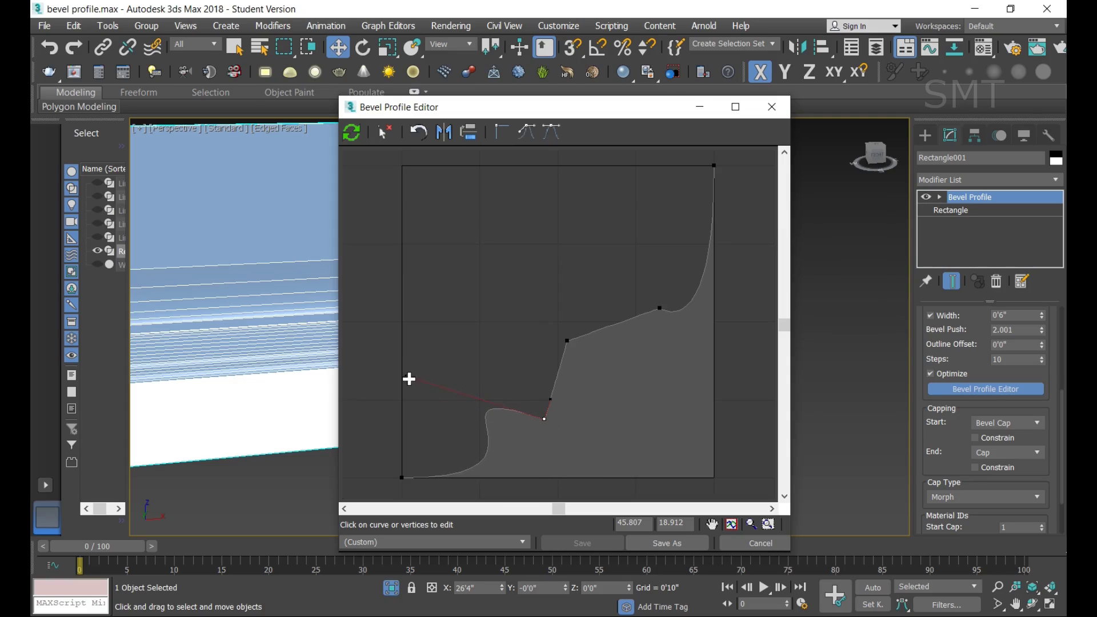
drag(551, 399, 571, 413)
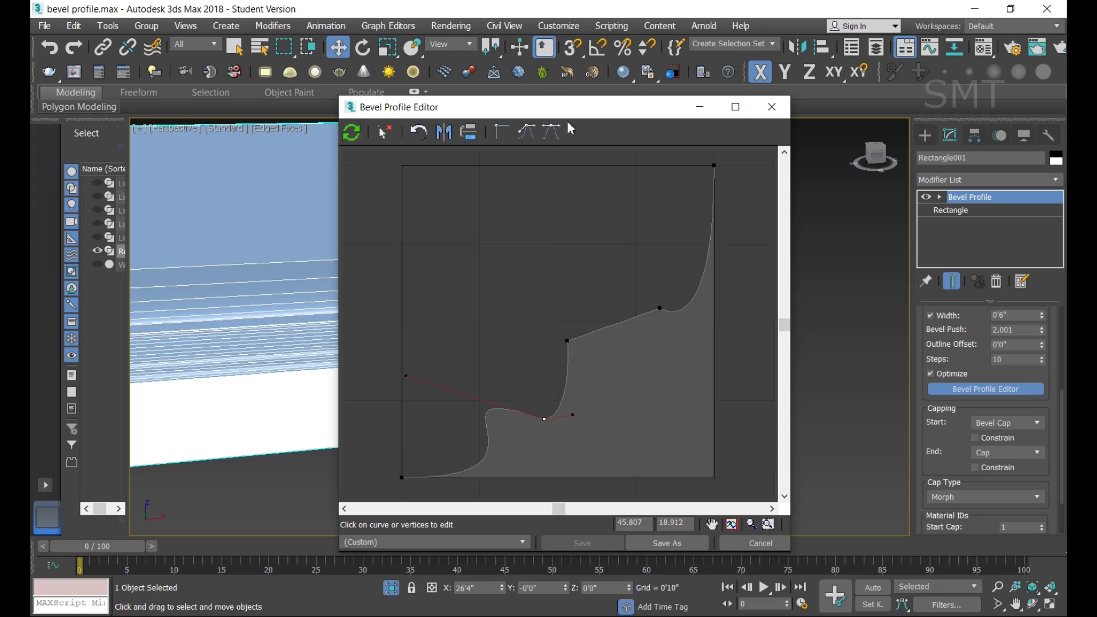
drag(575, 108, 992, 120)
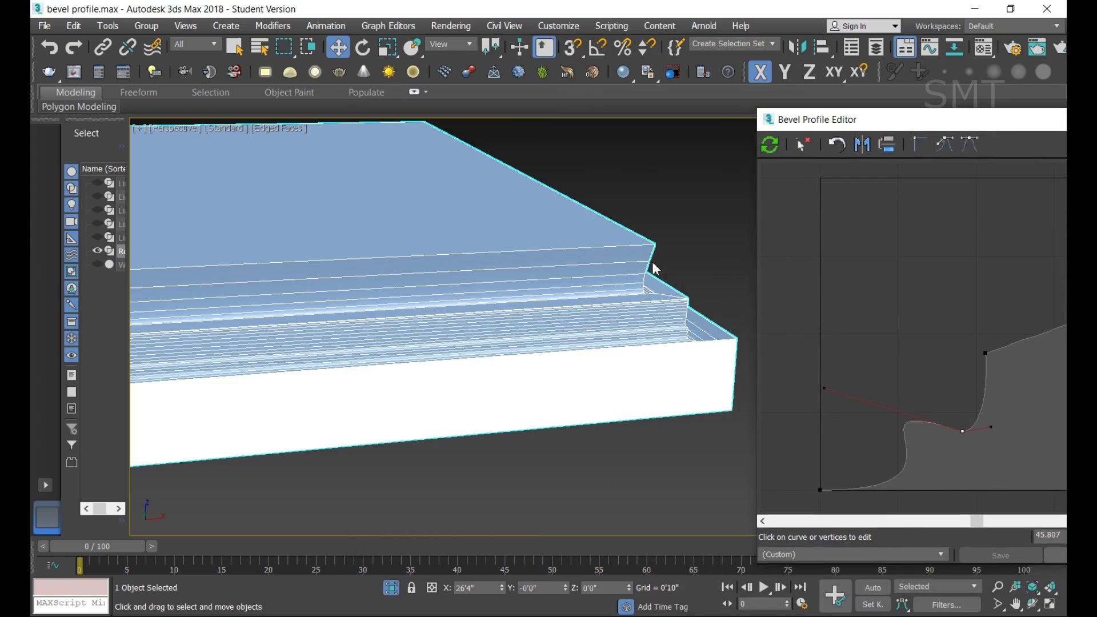
drag(921, 123, 420, 93)
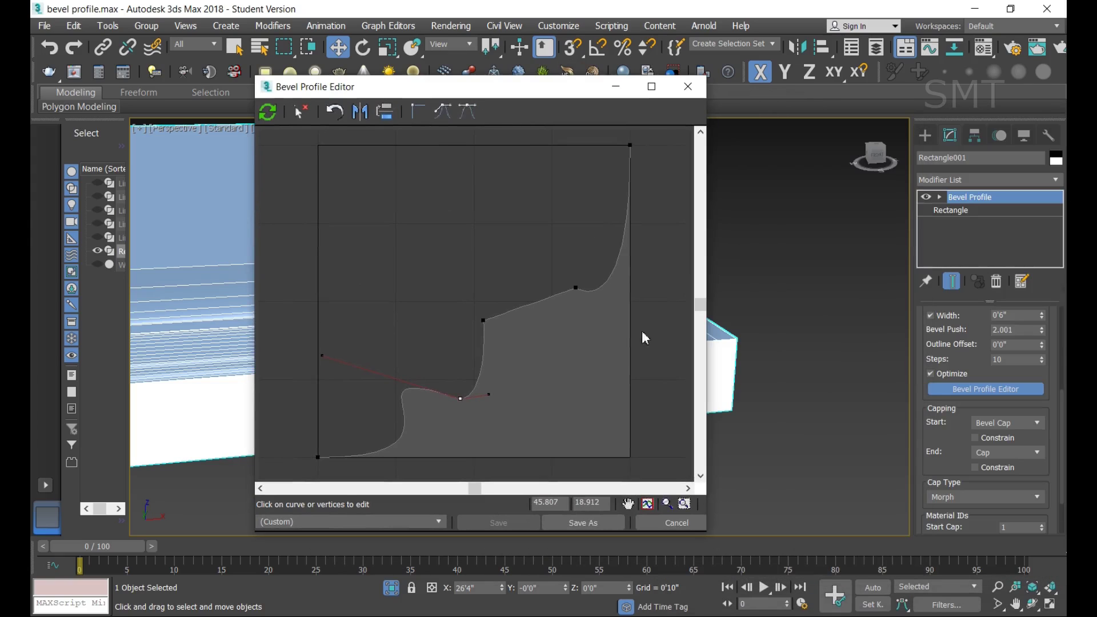
click(472, 119)
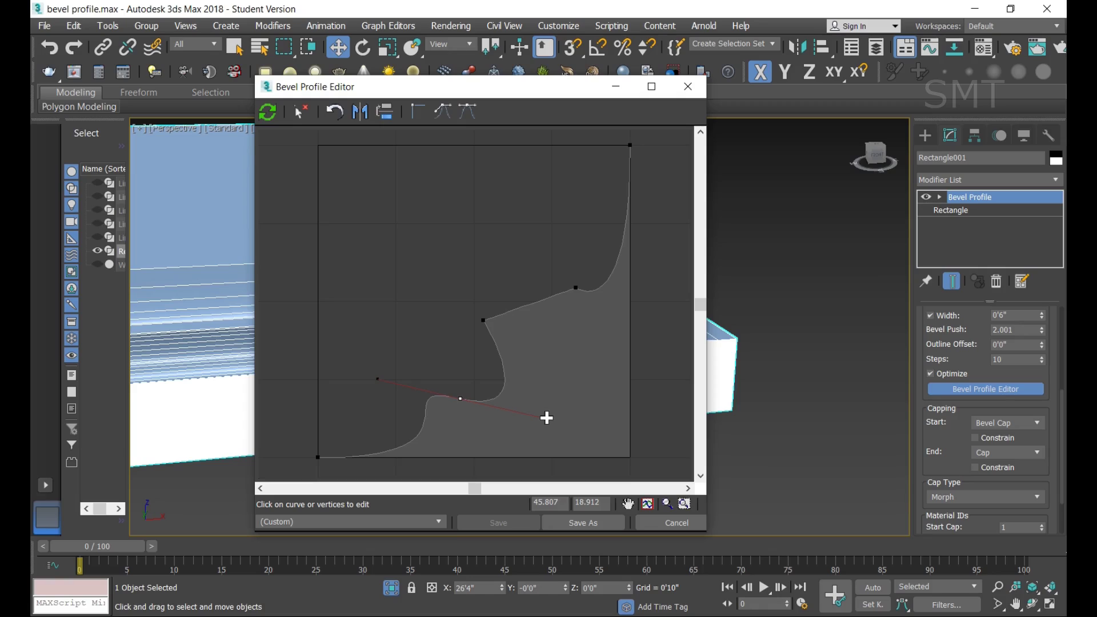
drag(547, 417, 399, 382)
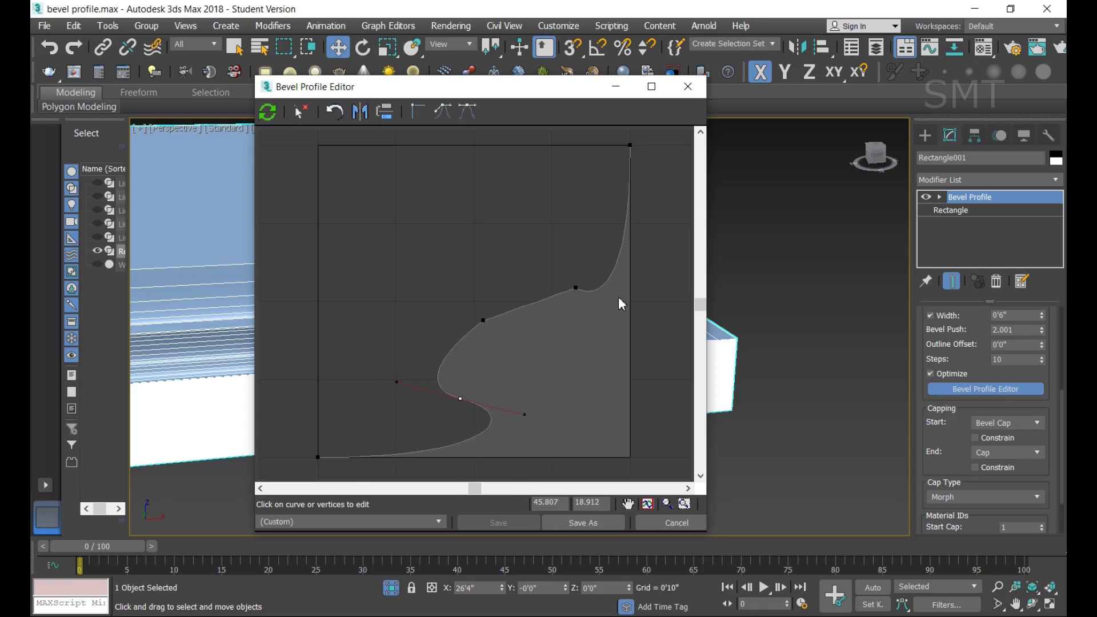
Step: Close the Bevel Profile Editor and reselect the frame to inspect its rounded lip
click(686, 94)
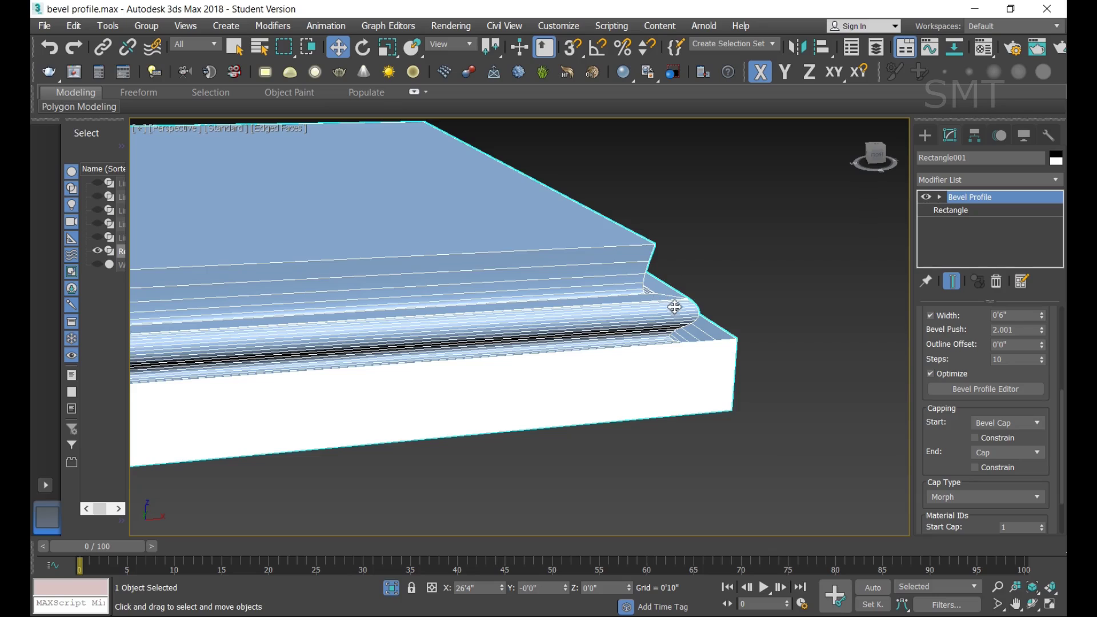
click(815, 265)
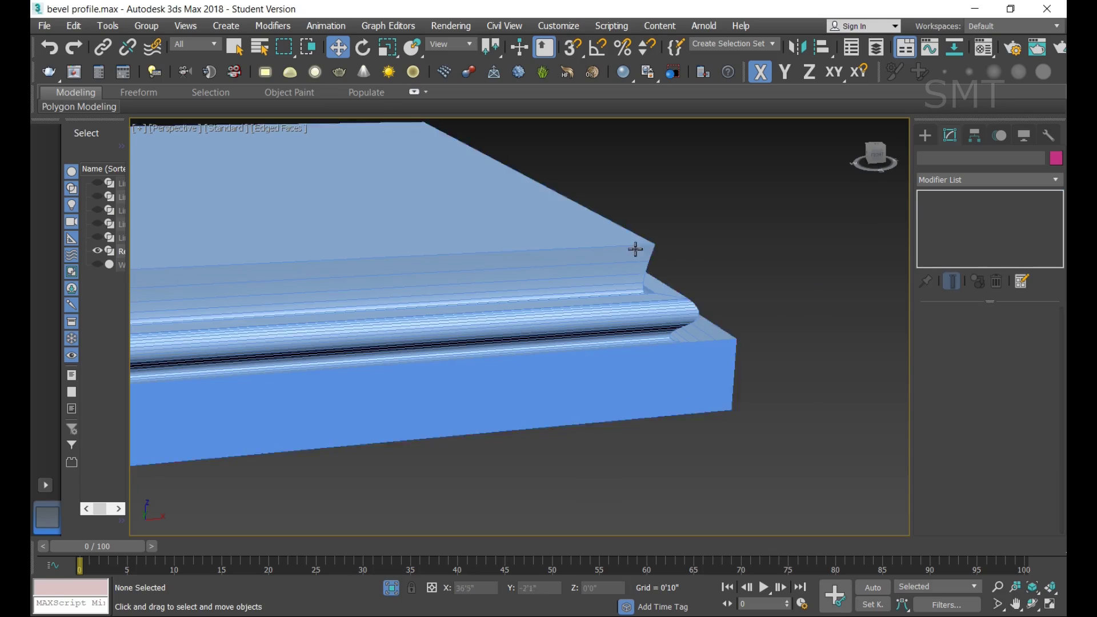
click(691, 350)
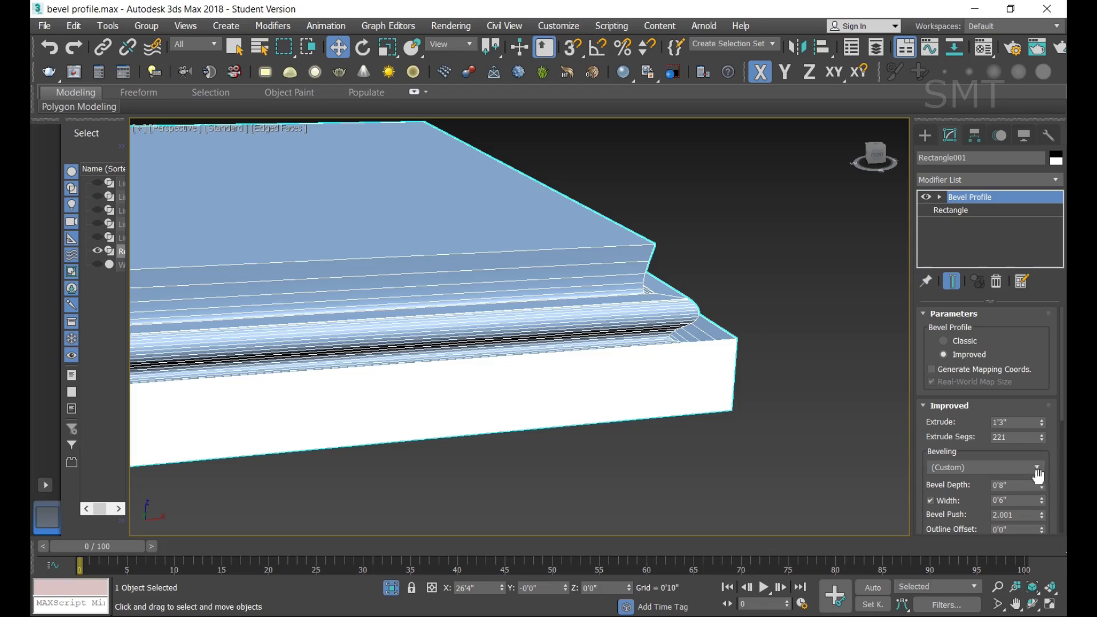
scroll(1045, 486, down, 3)
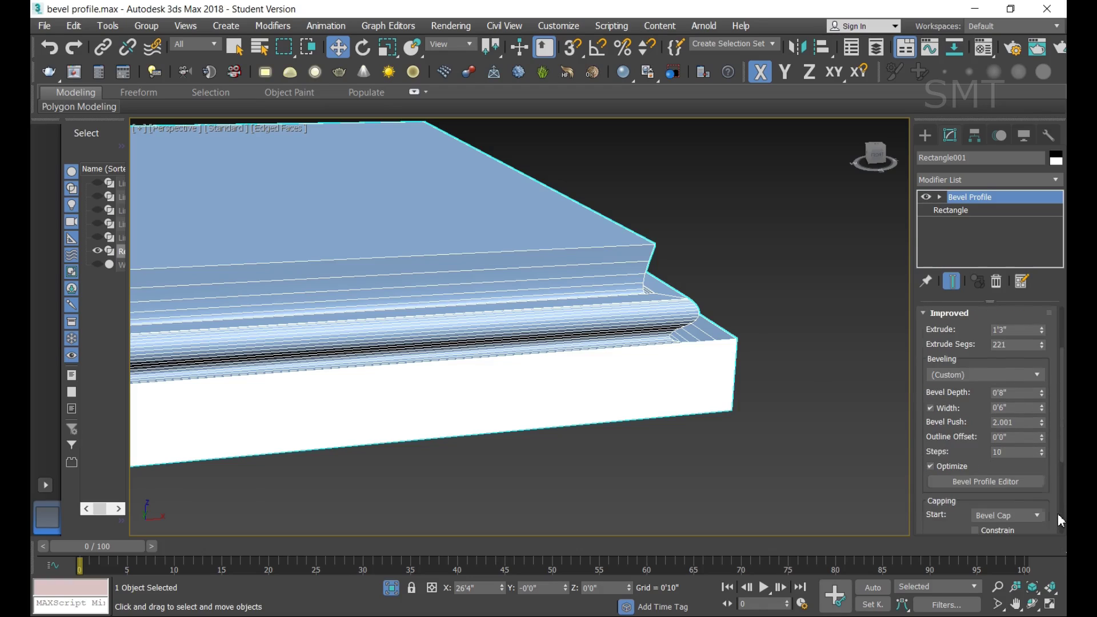
scroll(1058, 513, down, 2)
scroll(1054, 506, down, 1)
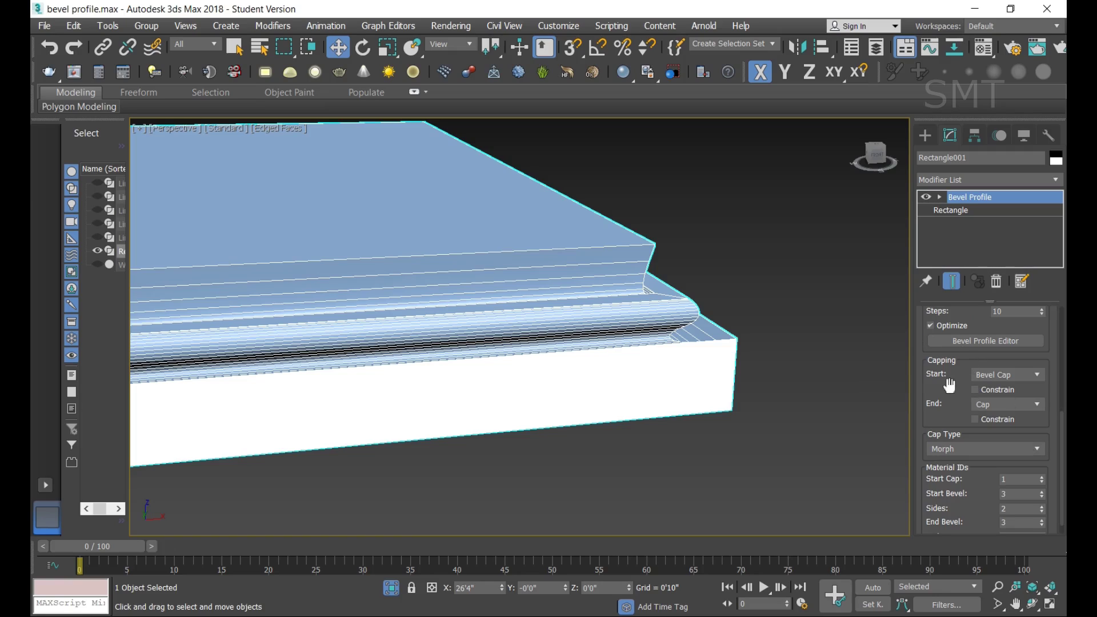
click(1023, 375)
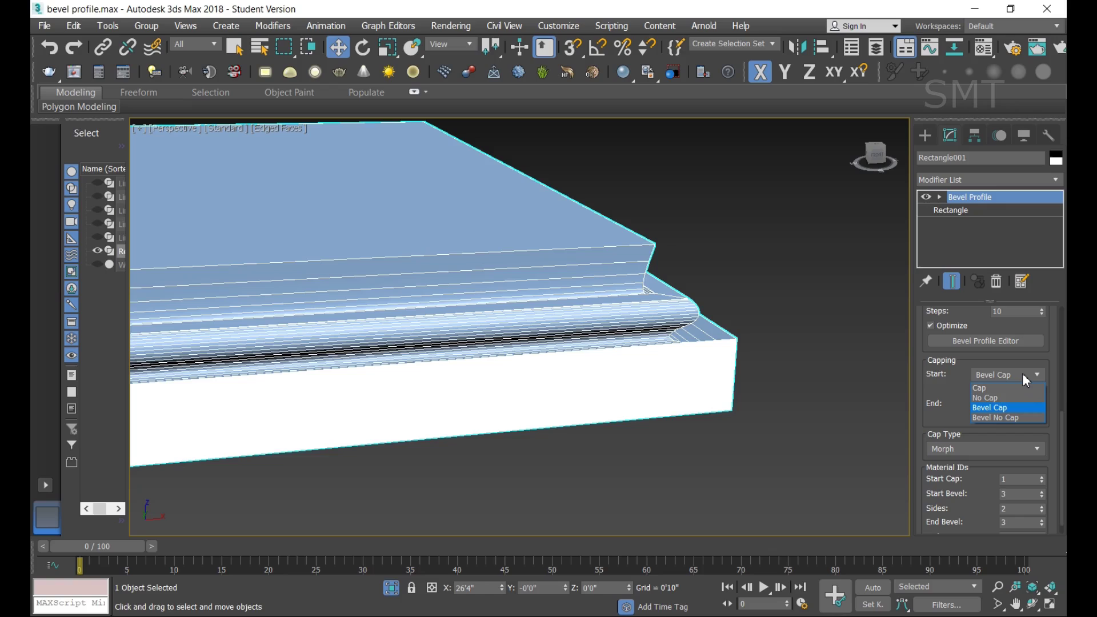
click(1021, 420)
click(801, 267)
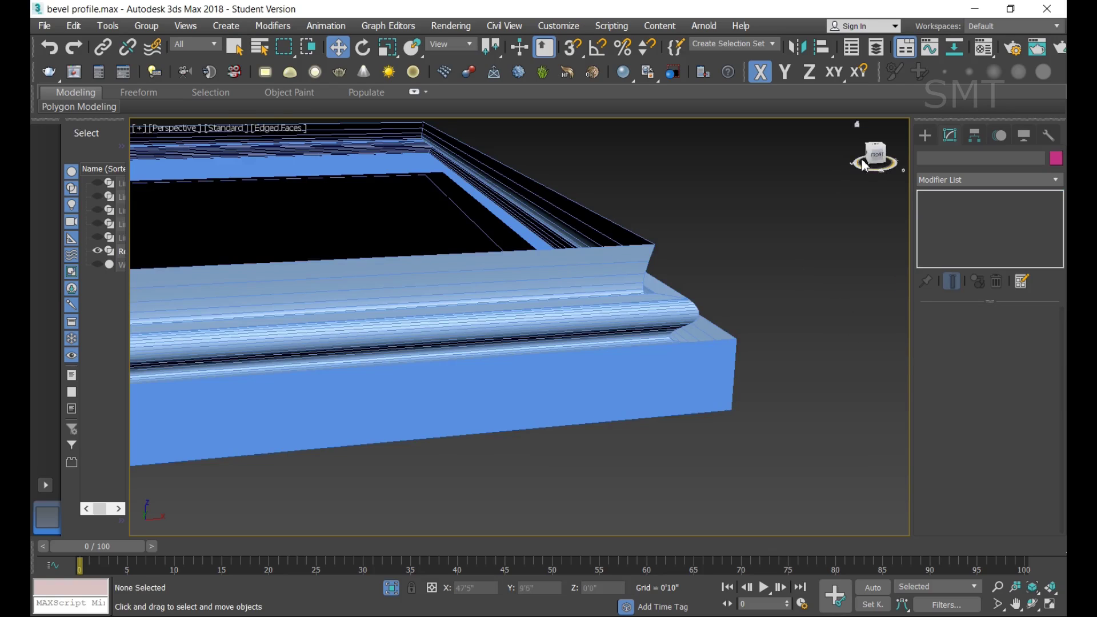
alt+middle_drag(542, 320, 497, 317)
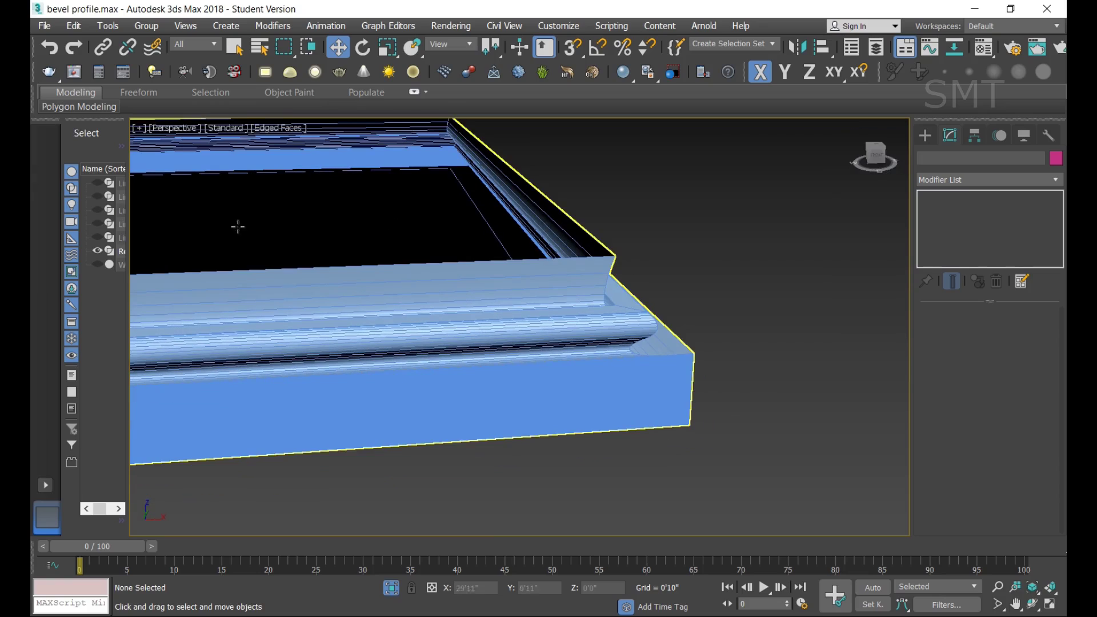
click(596, 356)
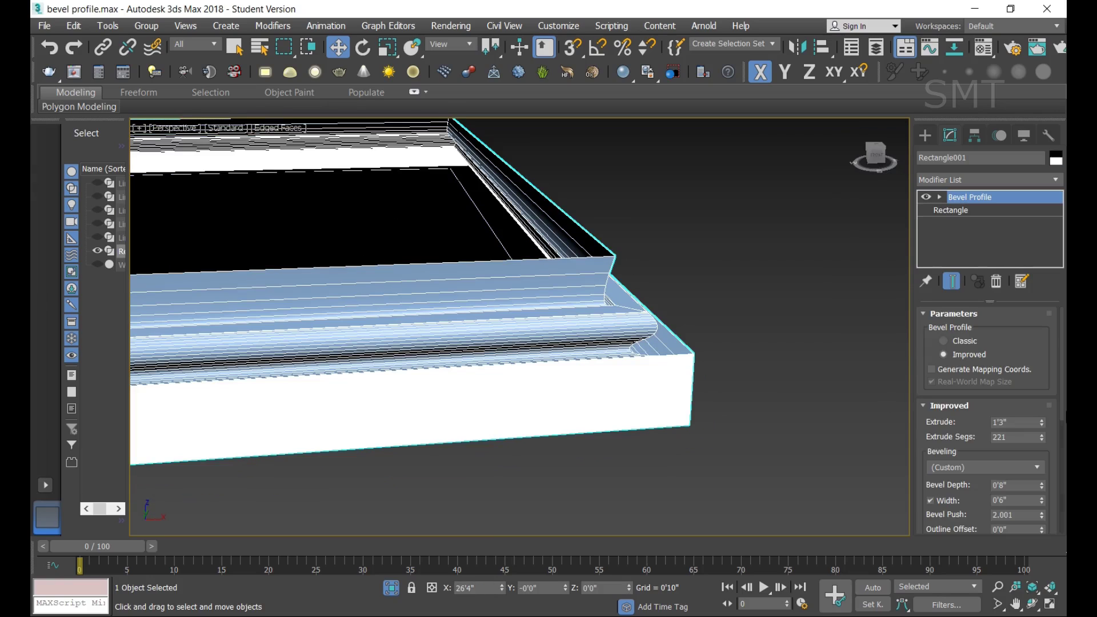
scroll(1055, 500, down, 1)
scroll(1055, 499, down, 2)
scroll(1054, 499, down, 2)
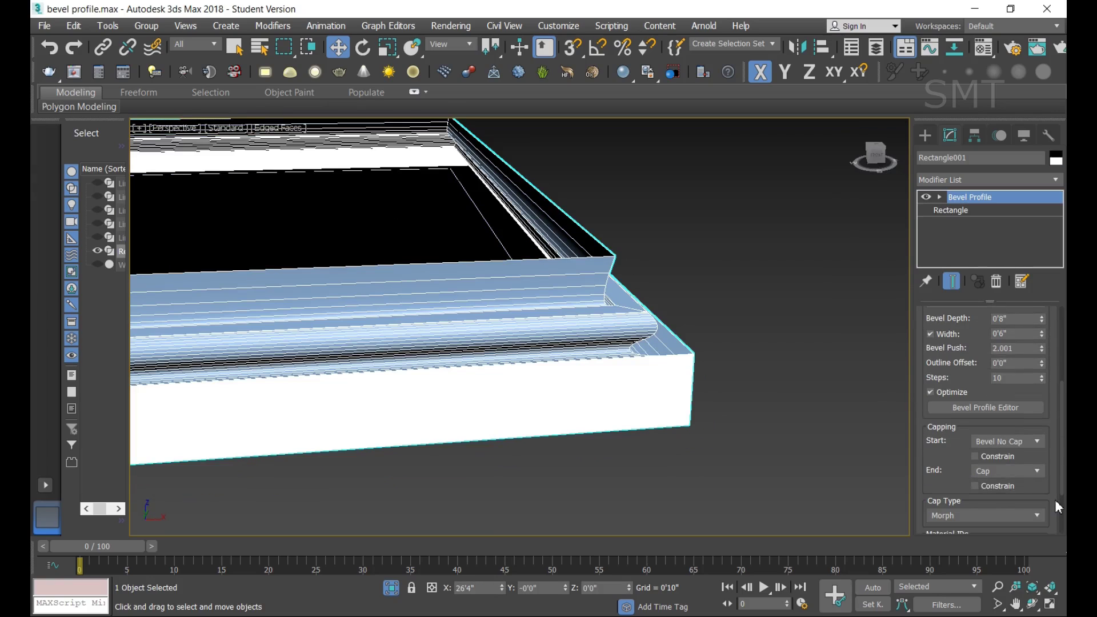
scroll(1054, 500, down, 1)
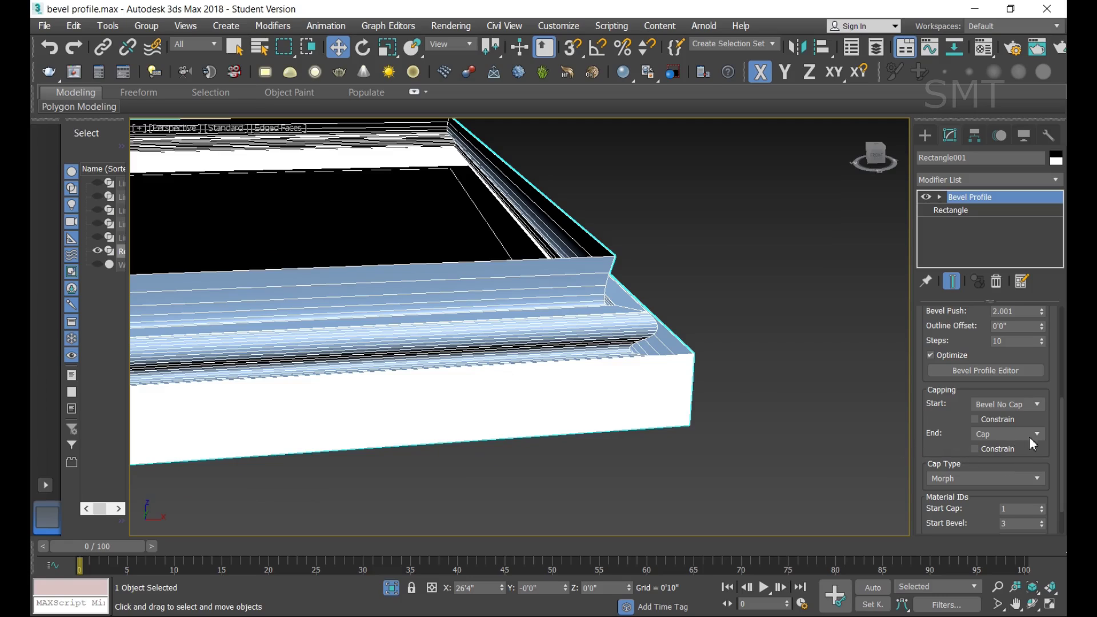
click(1029, 438)
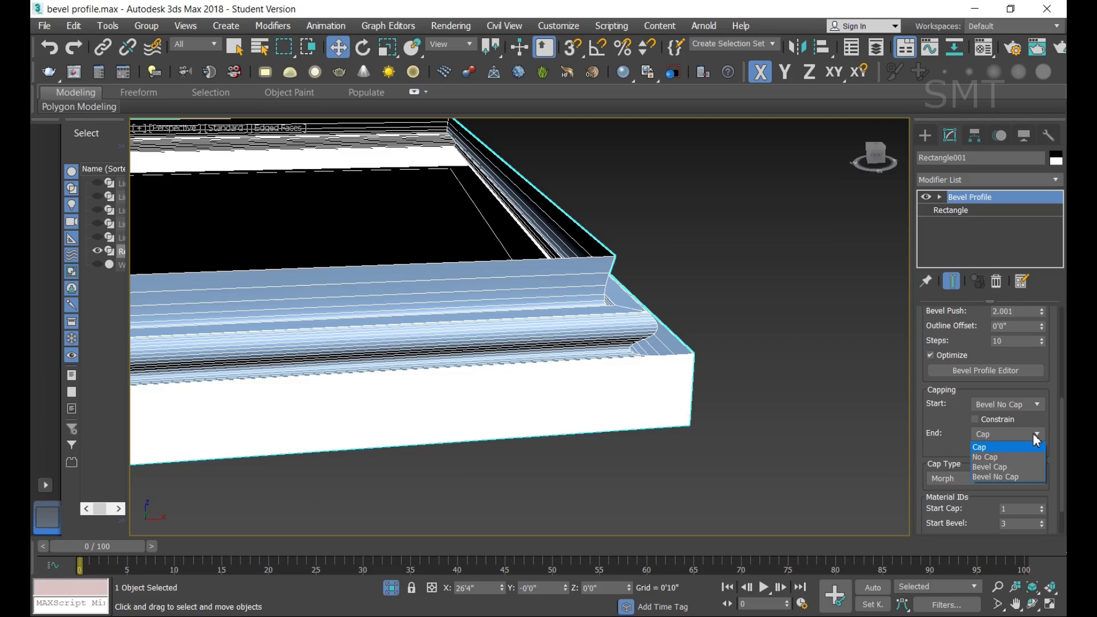
click(1021, 477)
click(770, 447)
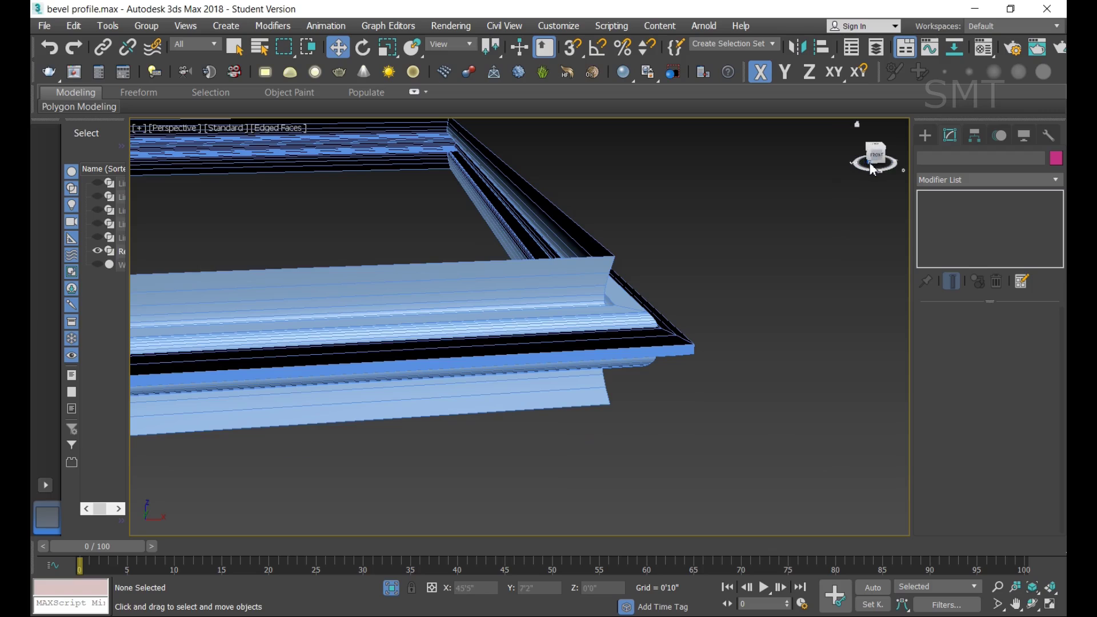
drag(874, 154, 519, 327)
alt+middle_drag(519, 326, 519, 326)
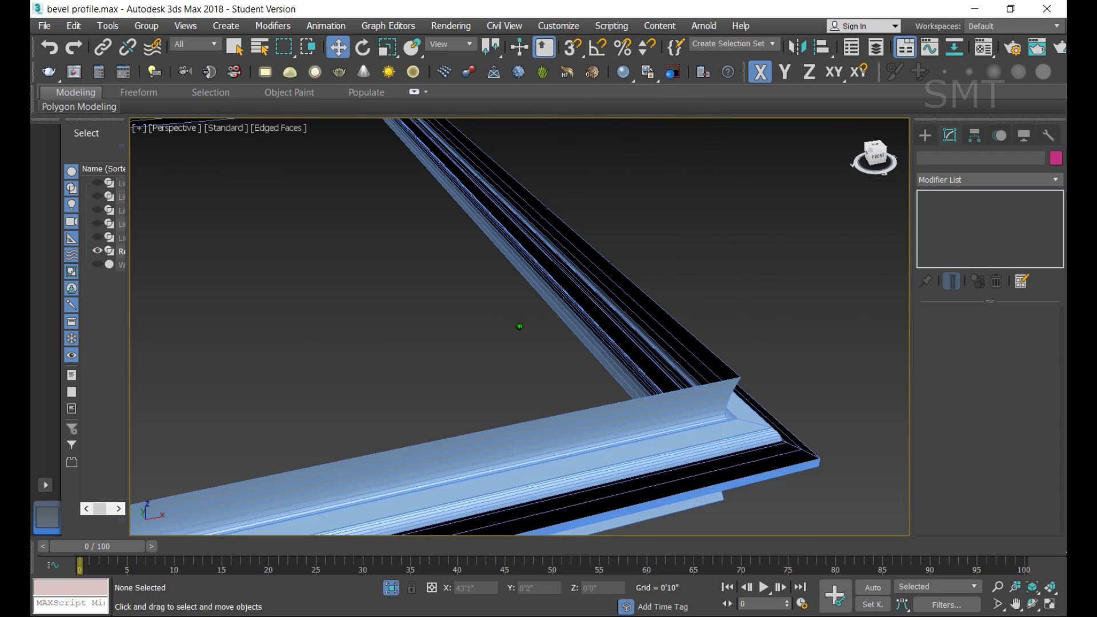
click(710, 360)
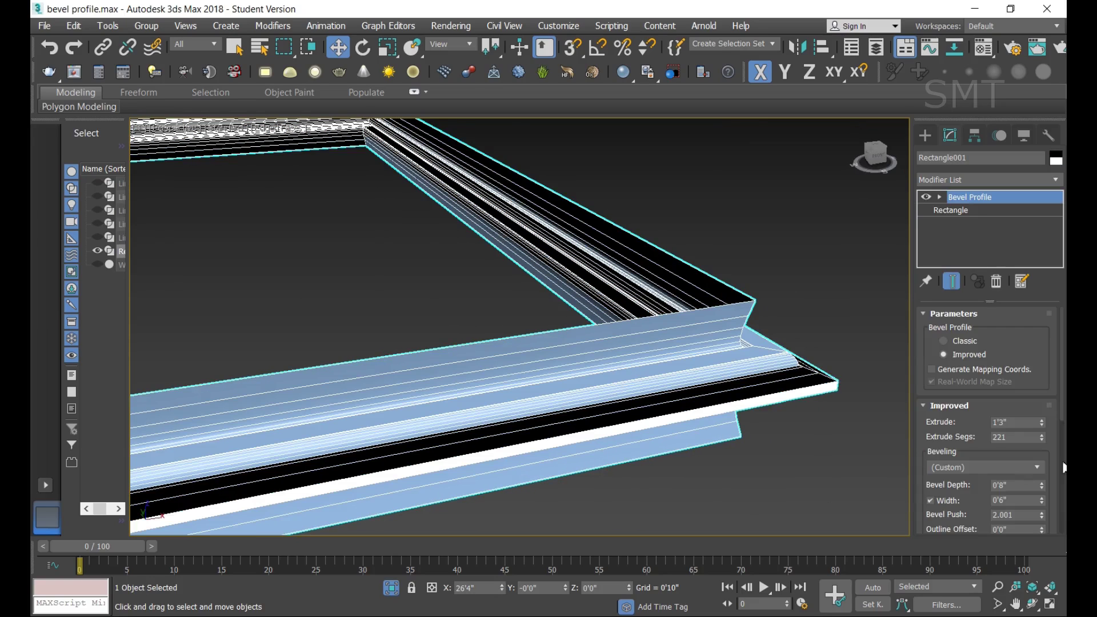
scroll(1009, 456, down, 5)
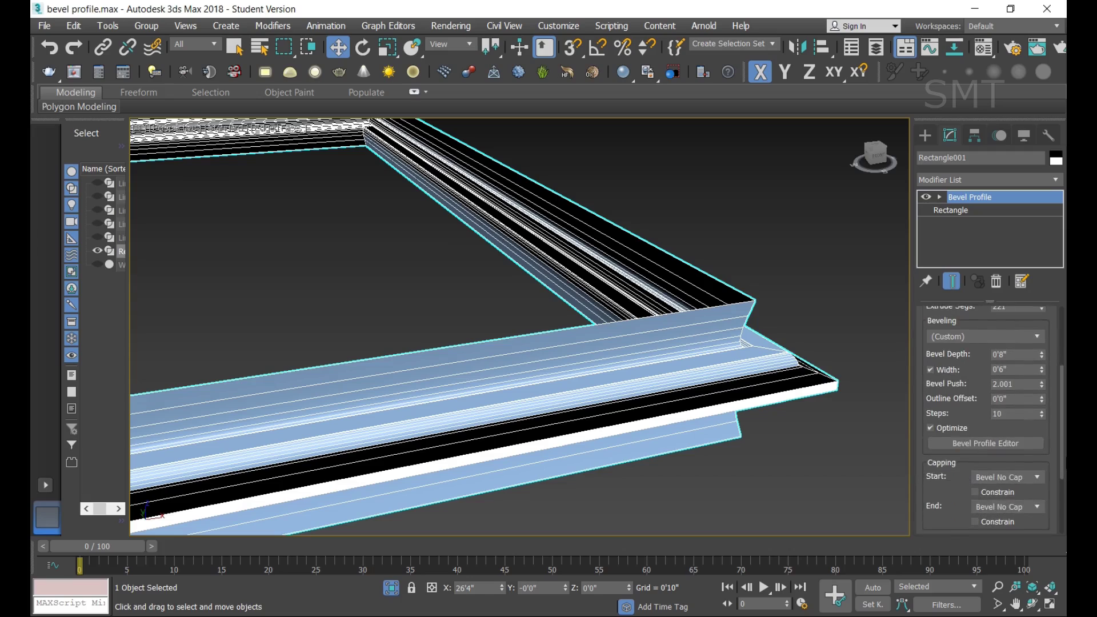
click(1036, 467)
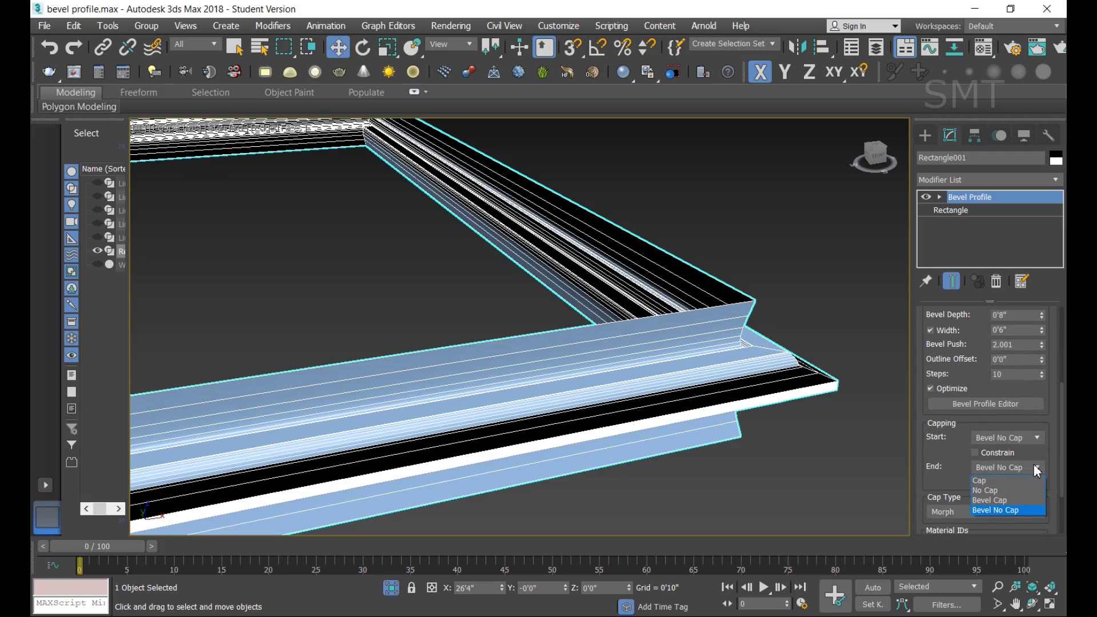
click(997, 481)
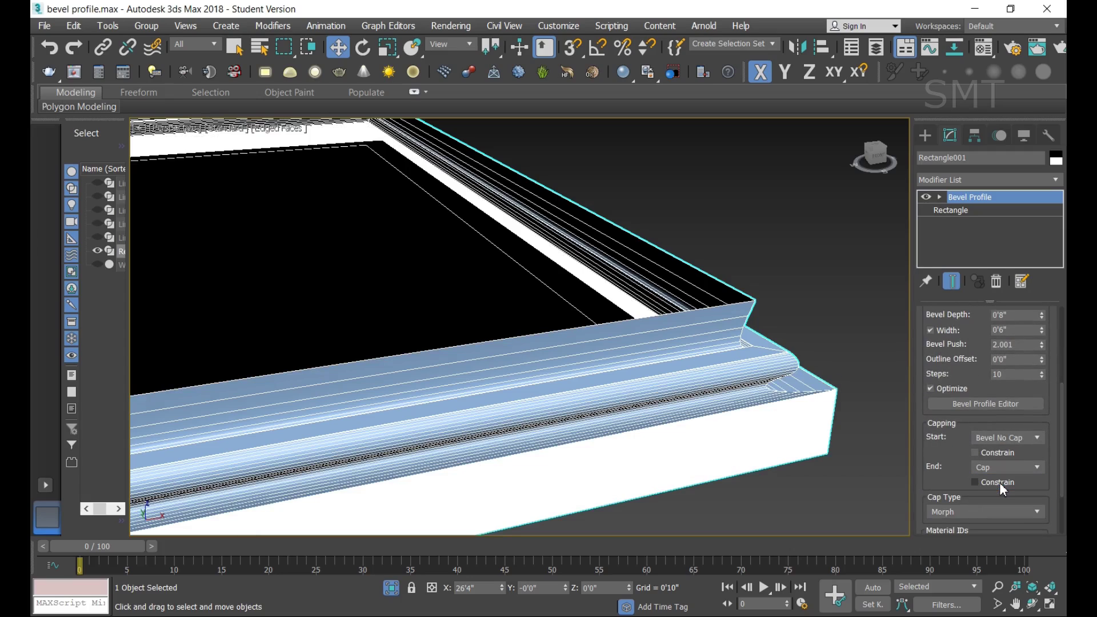
click(793, 494)
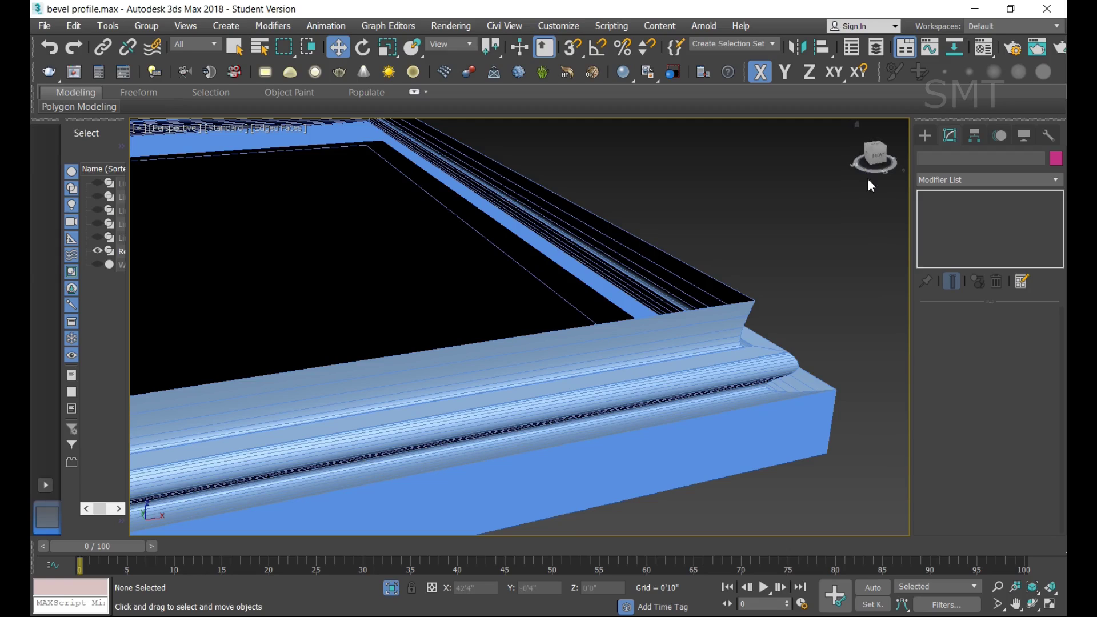
Step: Orbit around the frame and select Rectangle001 to show its Bevel Profile settings
click(874, 149)
drag(874, 150, 817, 227)
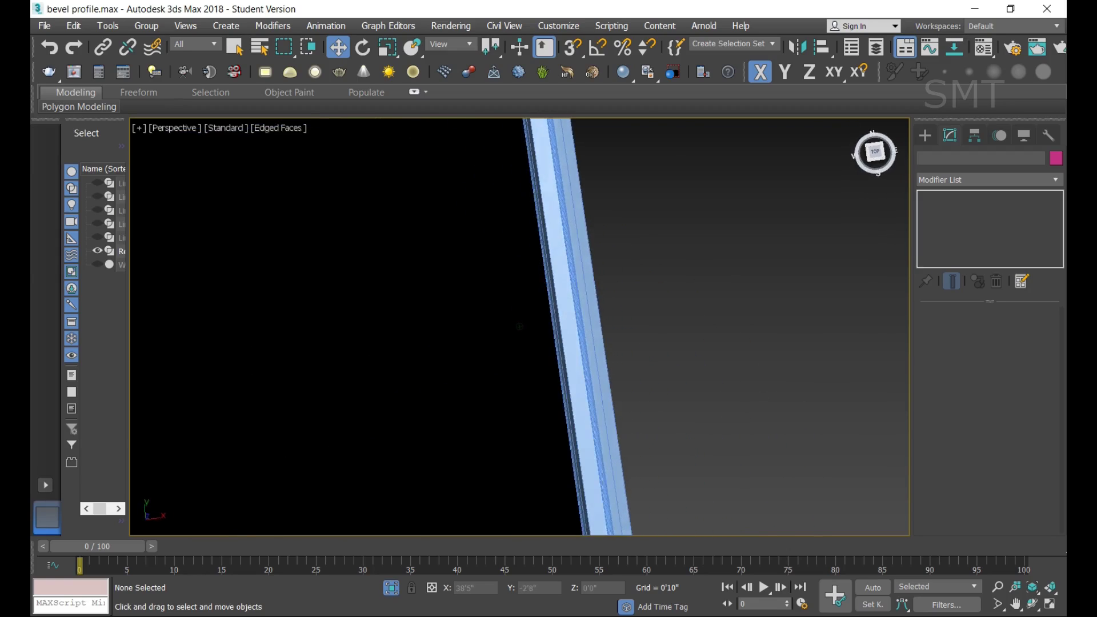
scroll(812, 245, down, 3)
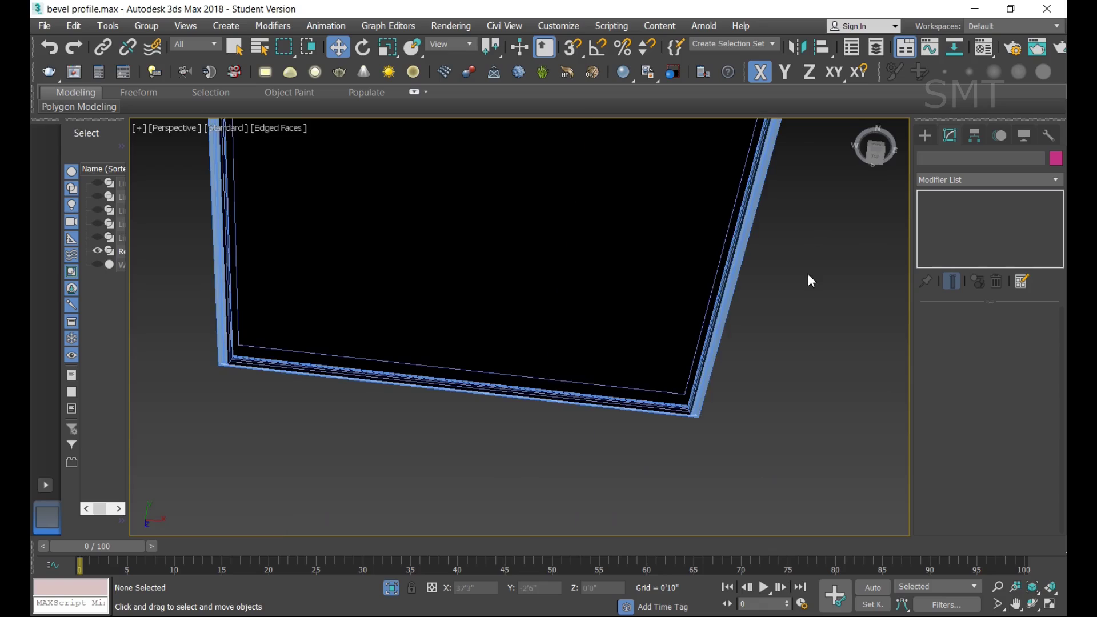
scroll(807, 273, down, 2)
scroll(815, 235, up, 5)
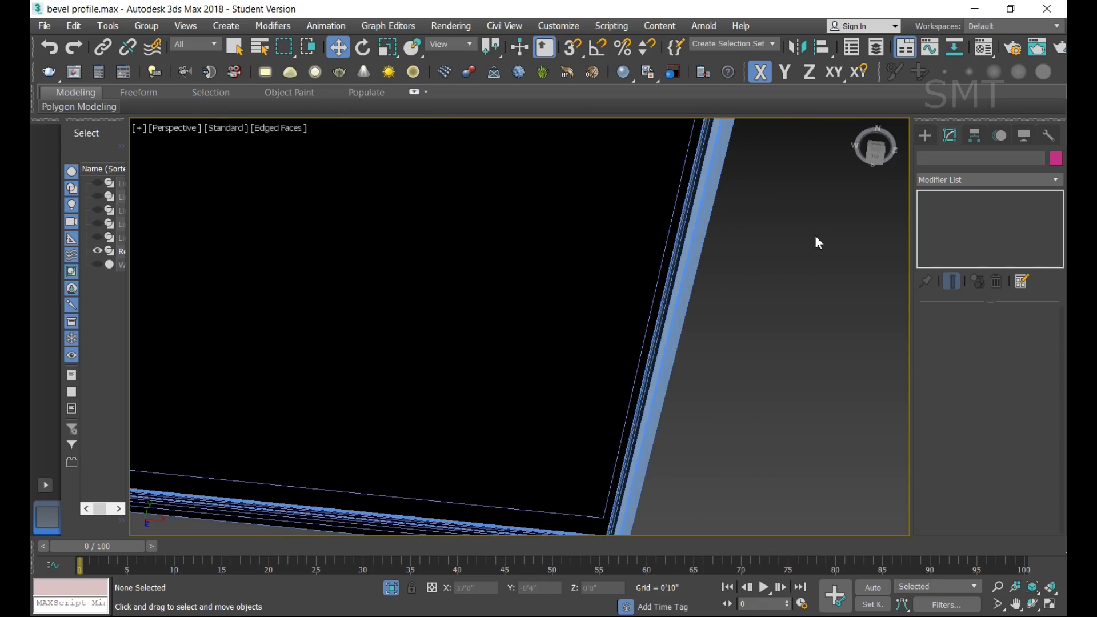
click(857, 134)
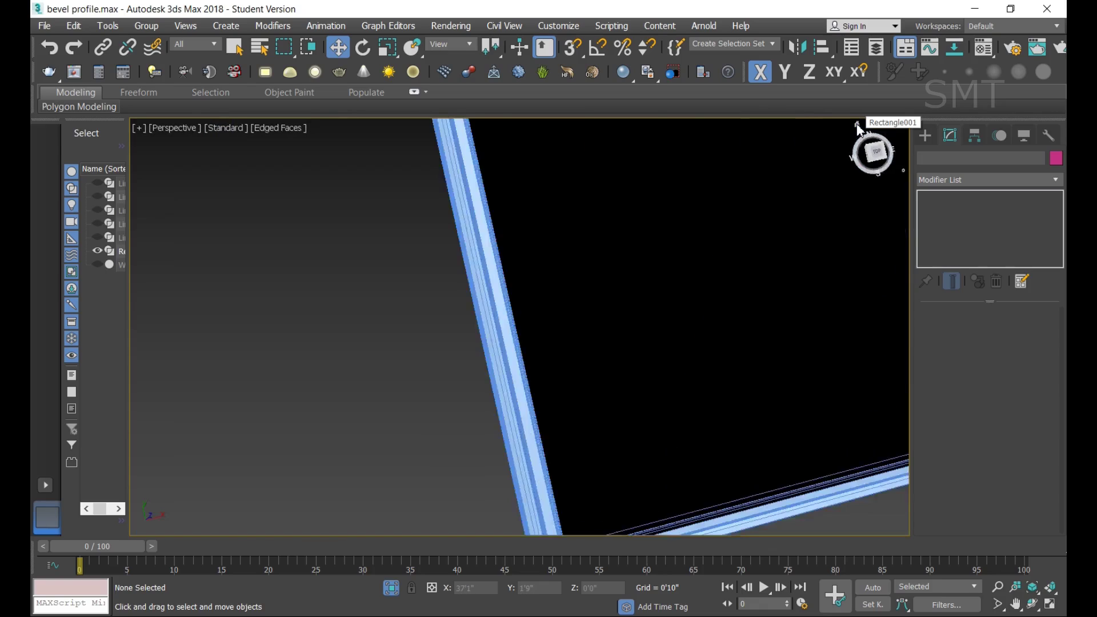
scroll(762, 236, down, 3)
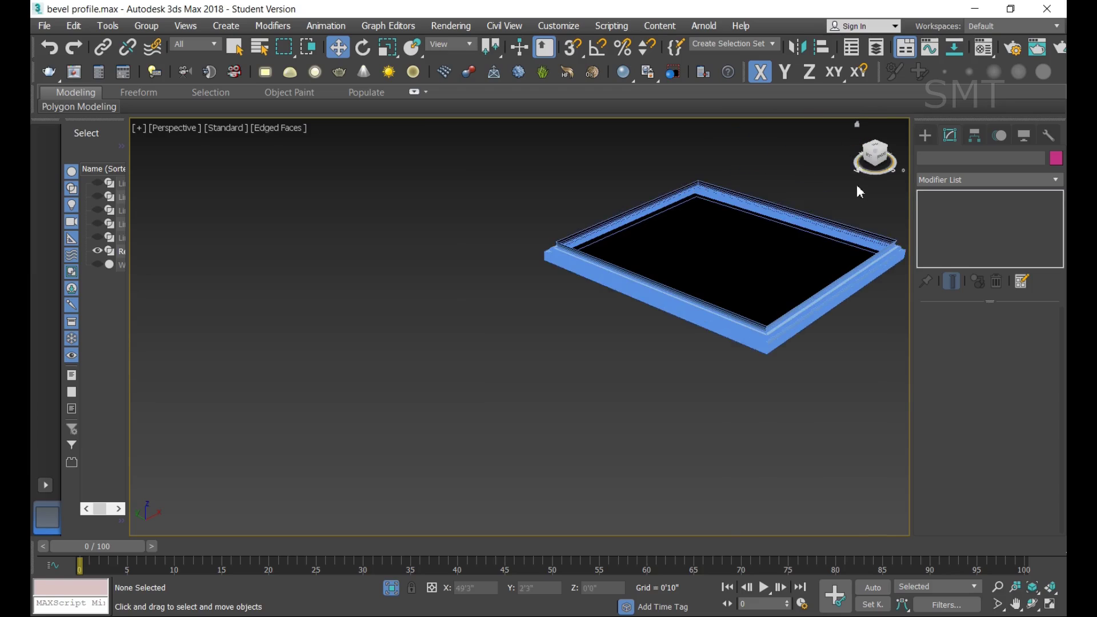
scroll(856, 184, up, 3)
scroll(799, 228, up, 4)
click(700, 274)
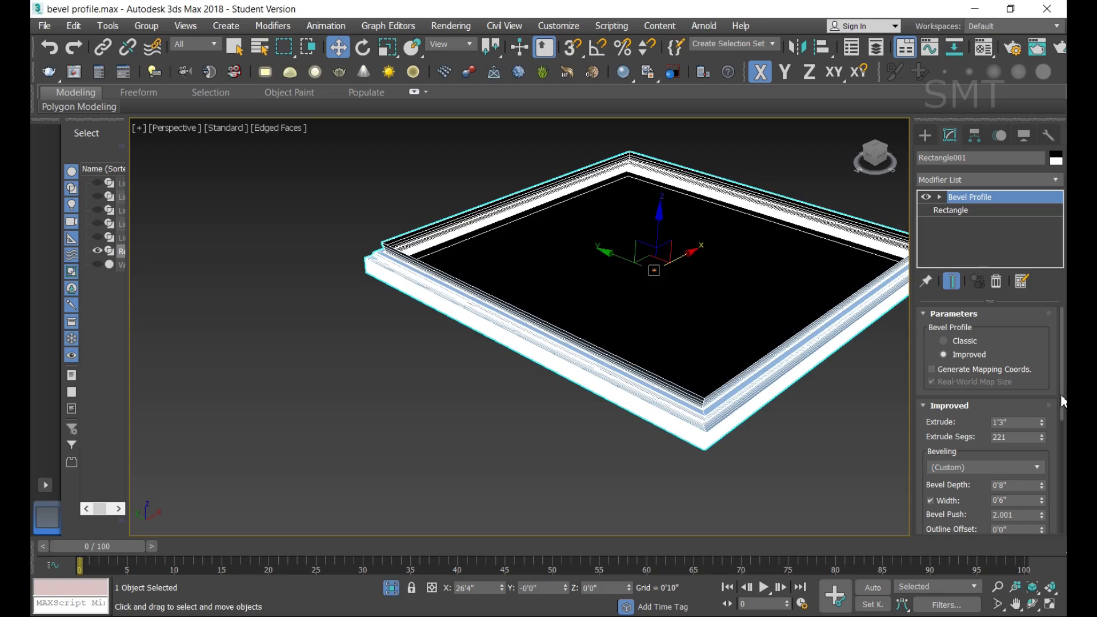
scroll(1056, 389, down, 2)
scroll(1056, 389, down, 2)
scroll(1056, 388, down, 2)
scroll(991, 419, down, 1)
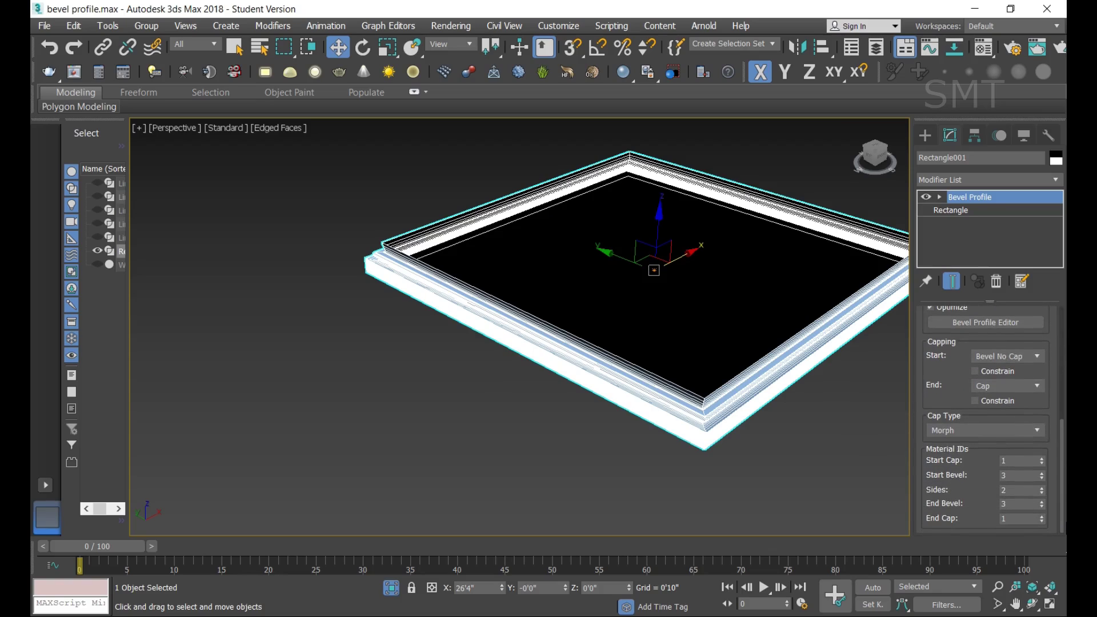
scroll(979, 458, up, 1)
scroll(979, 458, up, 1)
scroll(979, 458, up, 1)
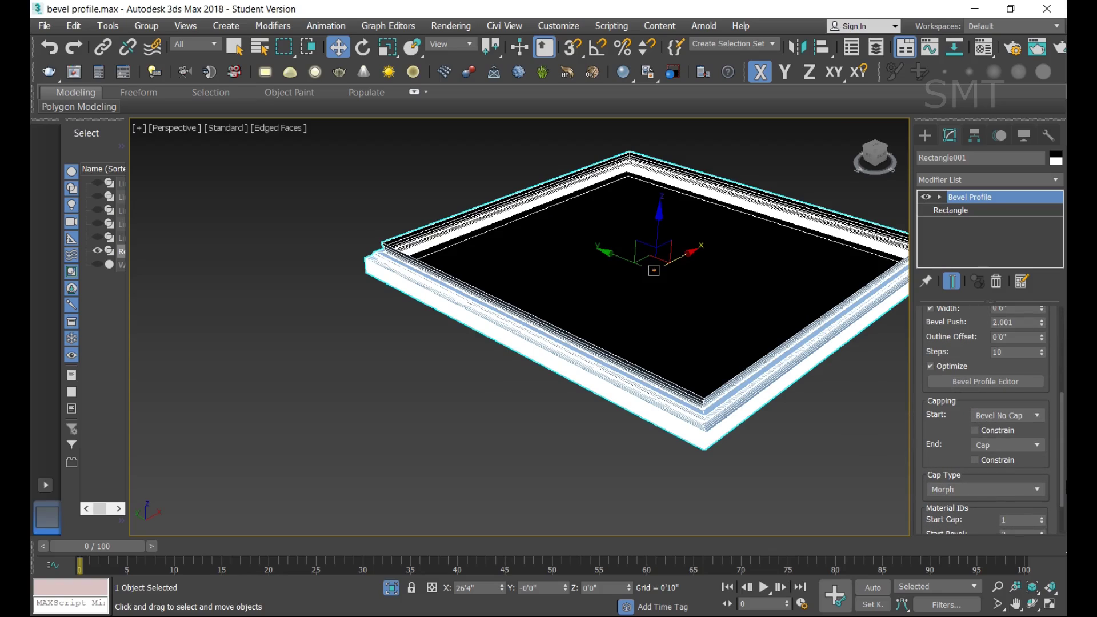
Step: Try End capping No Cap and Bevel Cap, settling on Bevel No Cap
click(1005, 444)
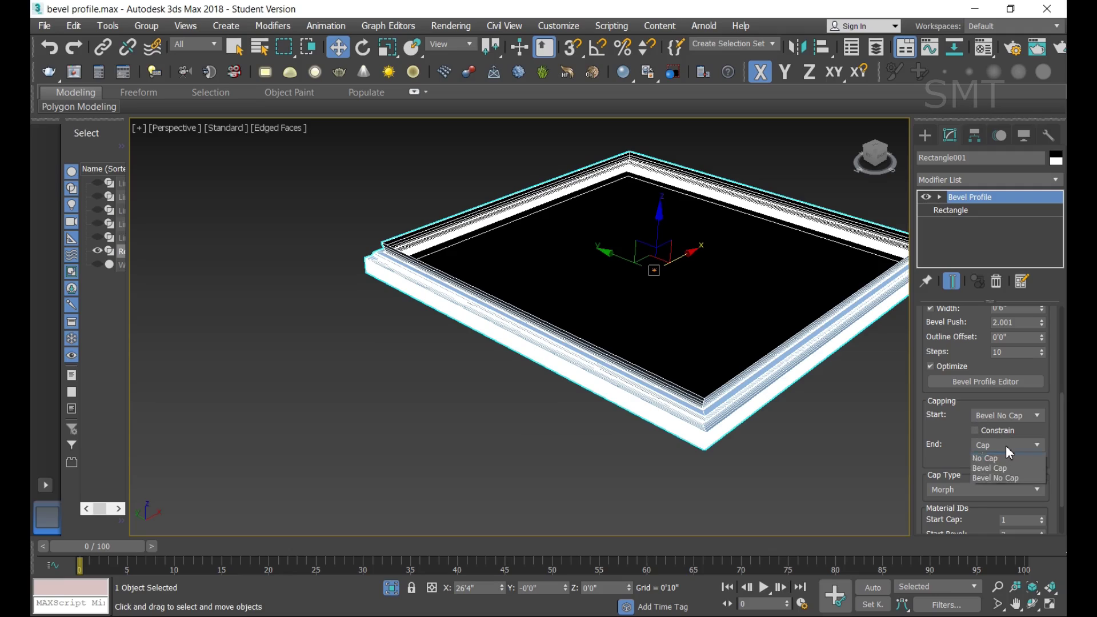
click(1007, 469)
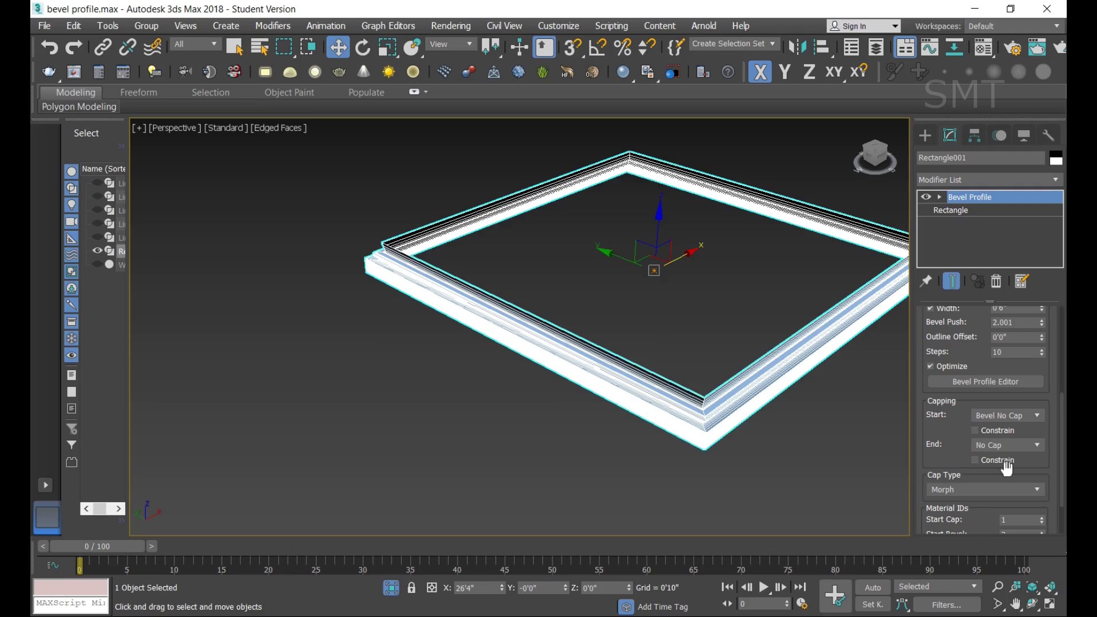
click(1013, 444)
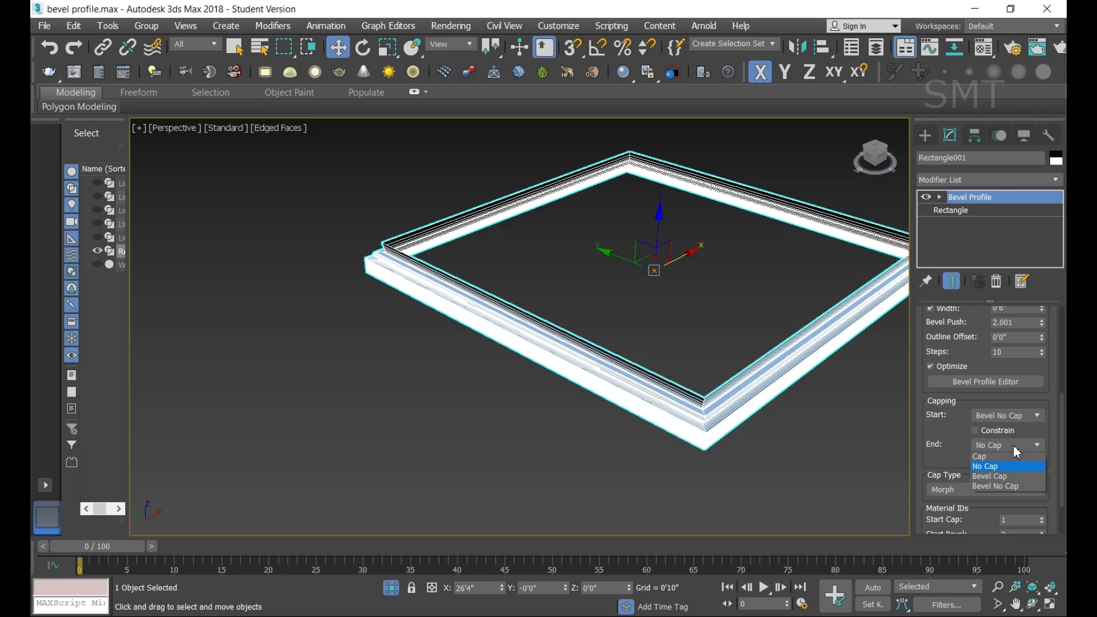
click(1005, 478)
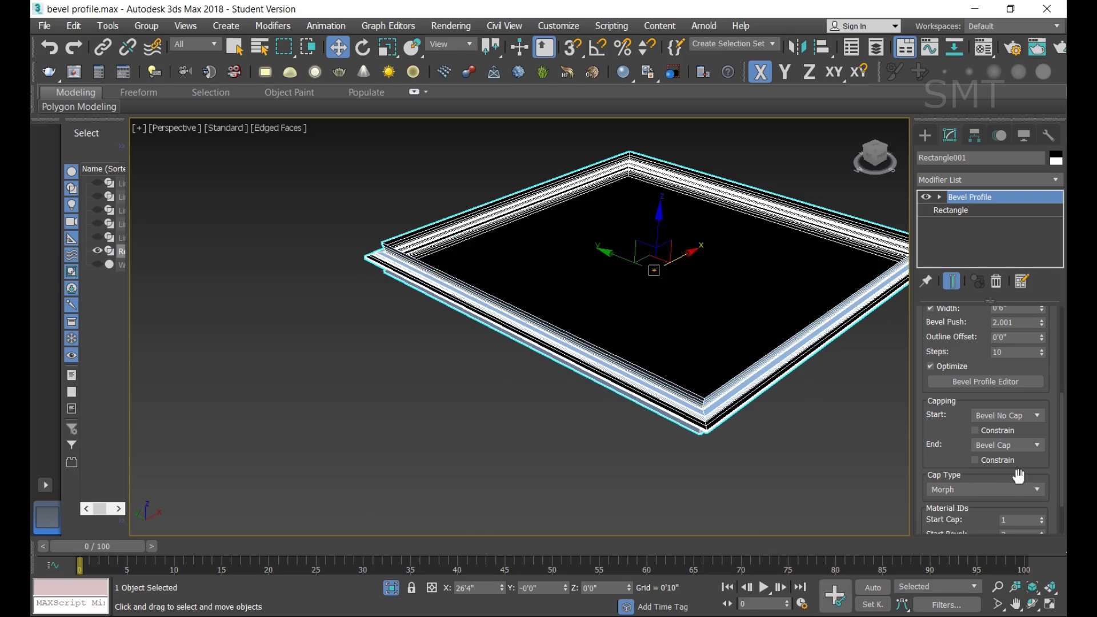
click(1025, 448)
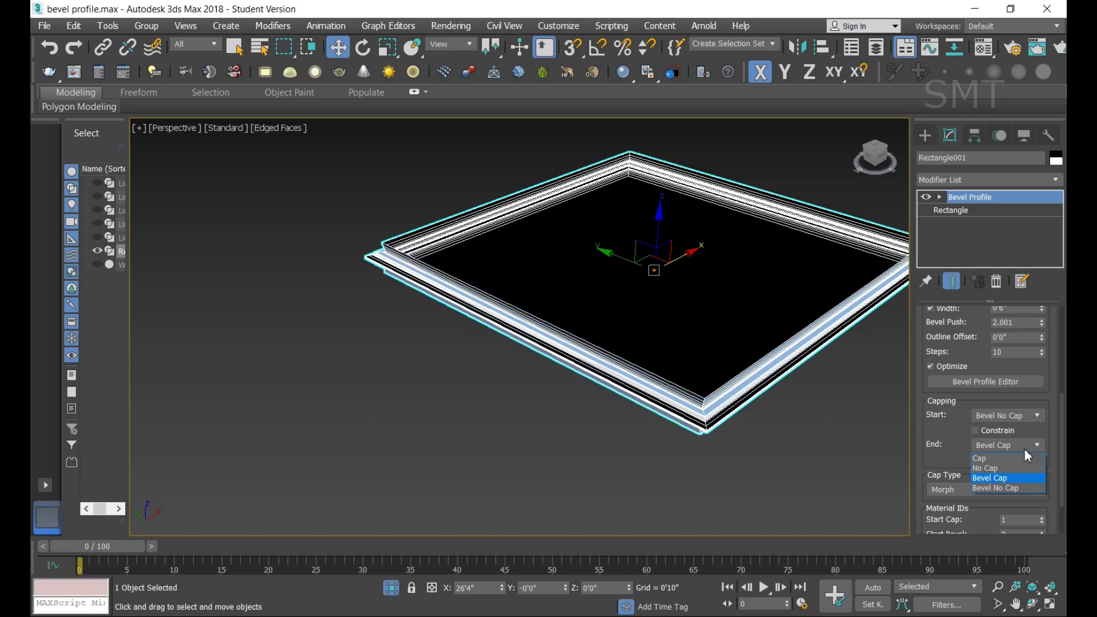
click(1026, 487)
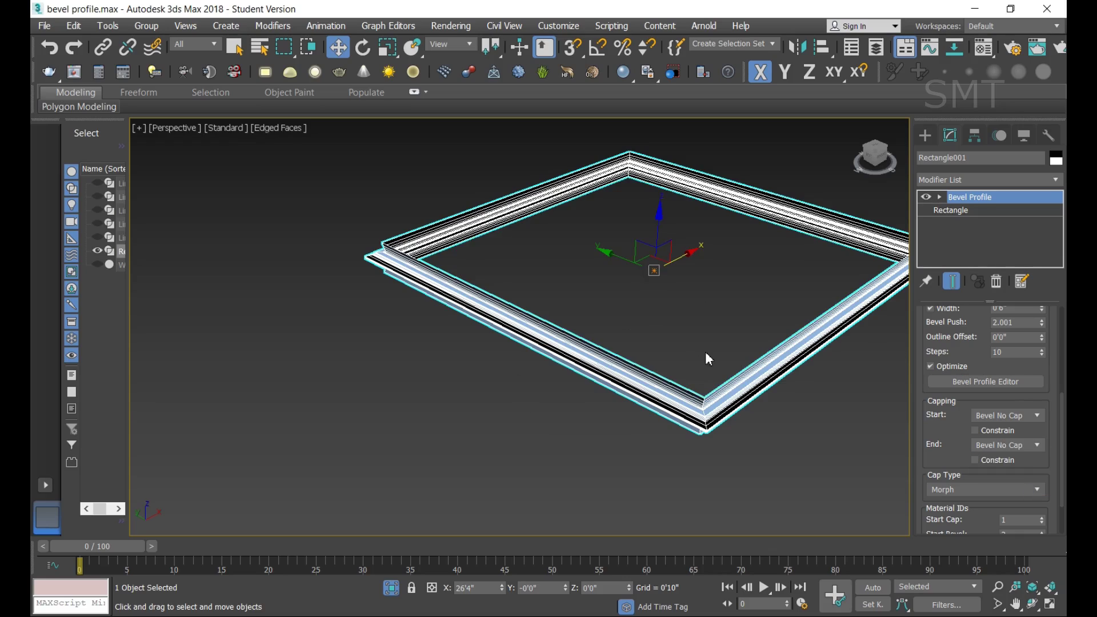
middle_drag(756, 364, 759, 377)
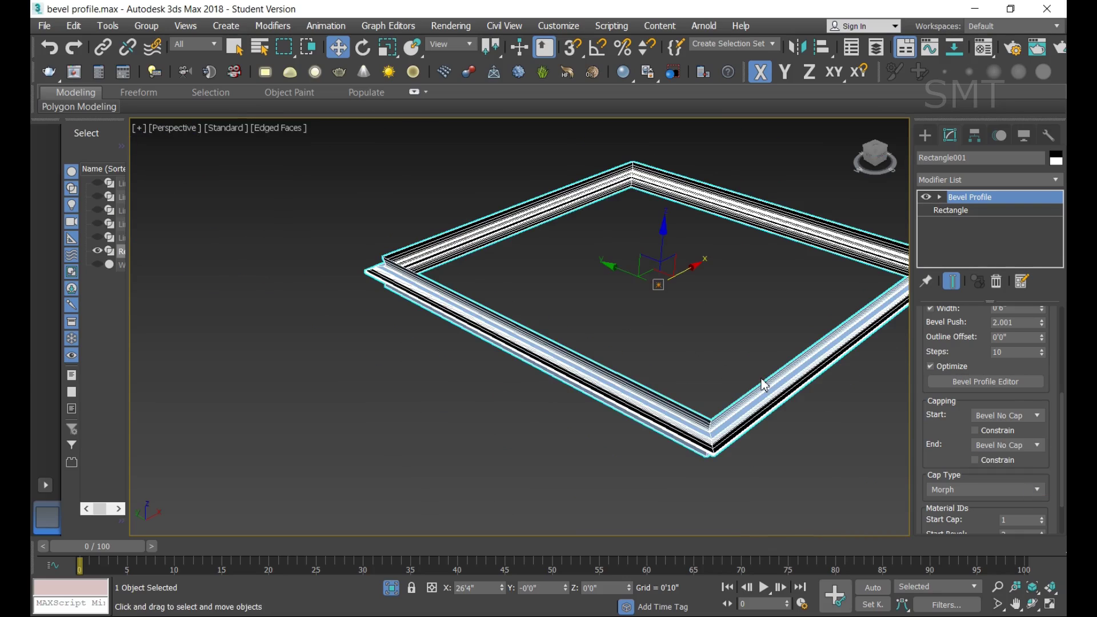
scroll(1036, 497, down, 1)
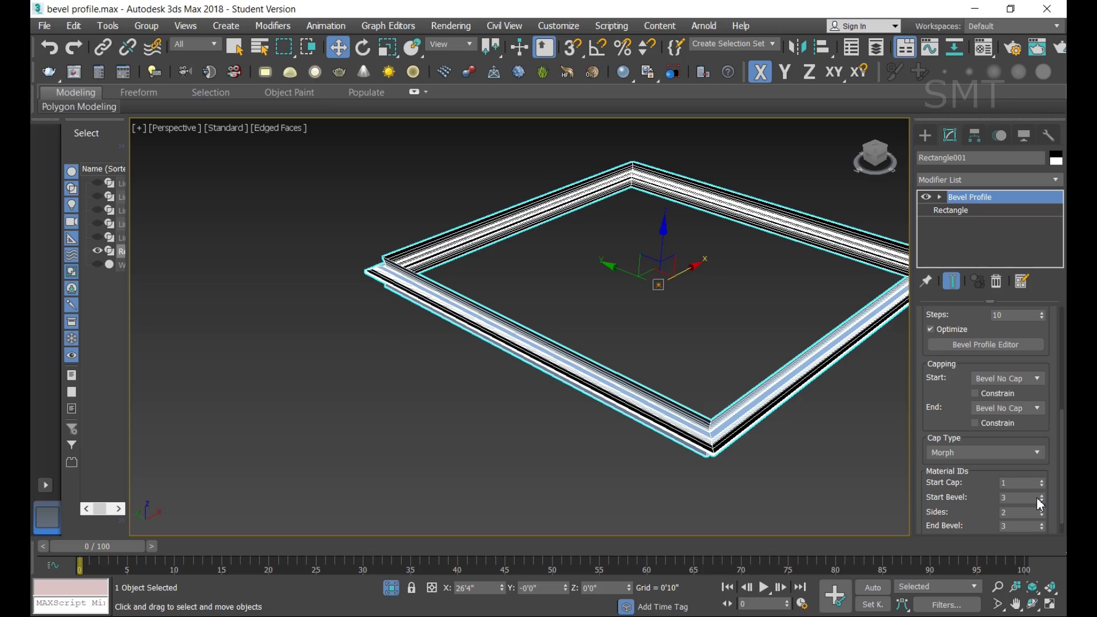
scroll(1036, 497, down, 1)
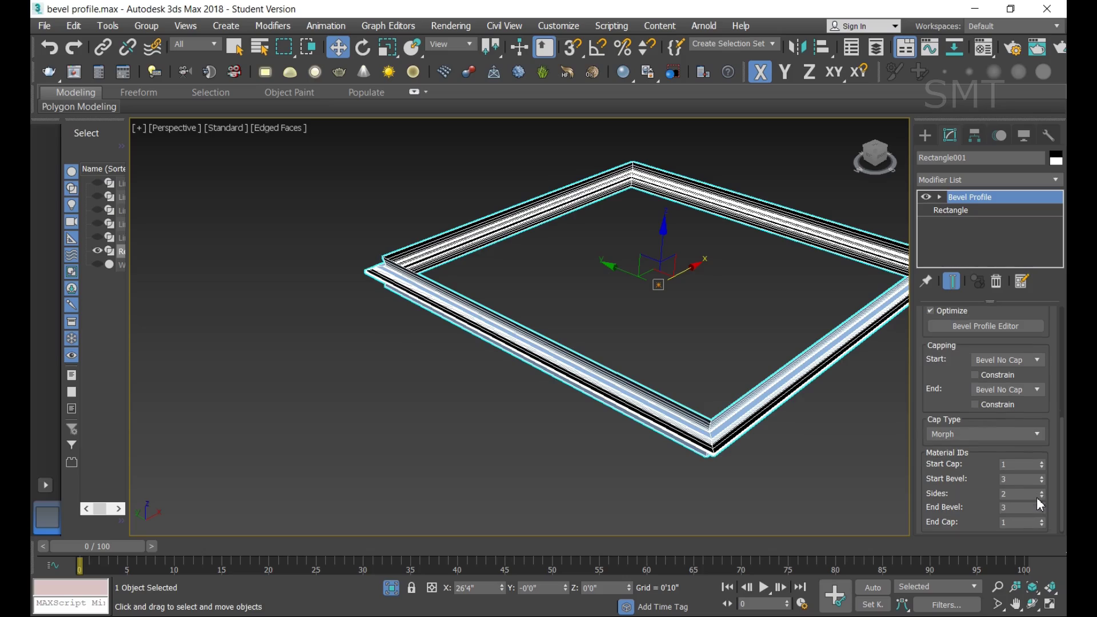
Step: Switch Cap Type to Grid, then back to Morph
click(998, 432)
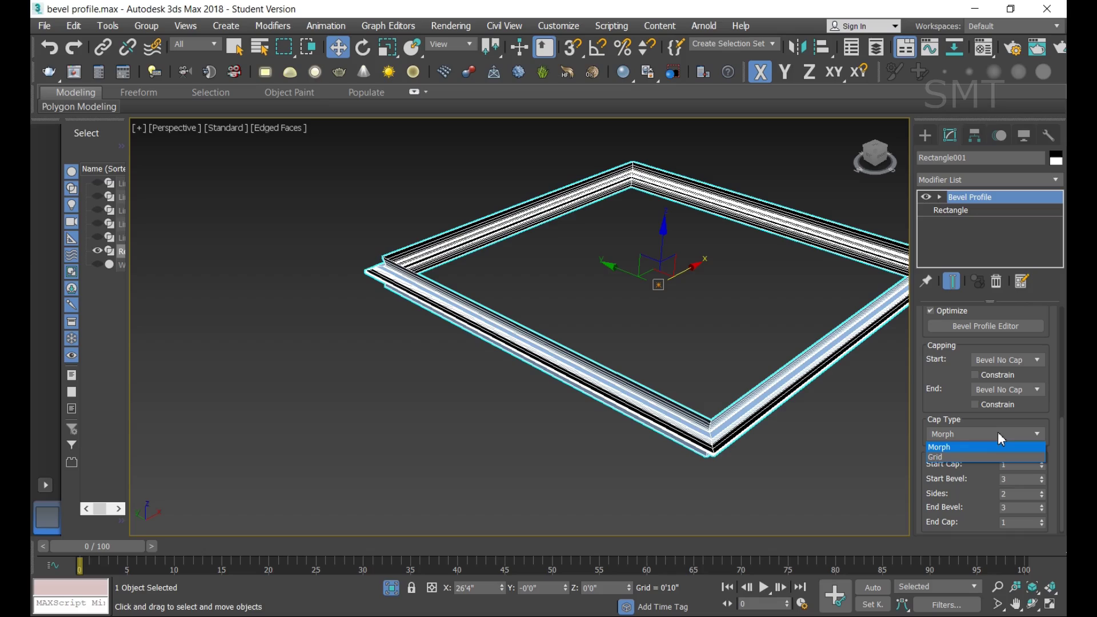
click(958, 457)
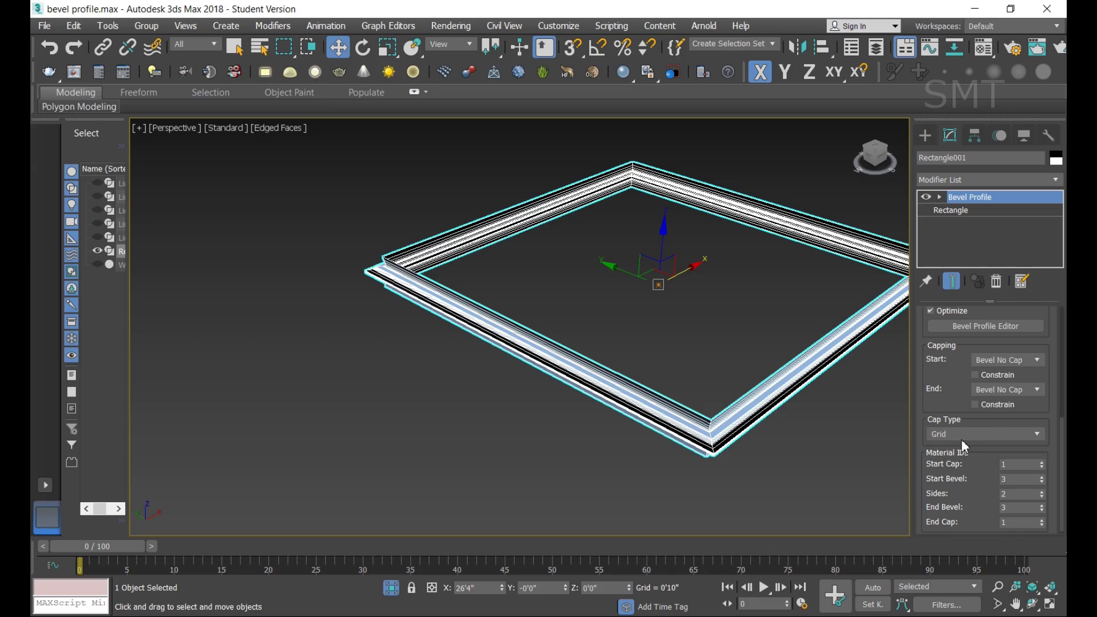
click(964, 433)
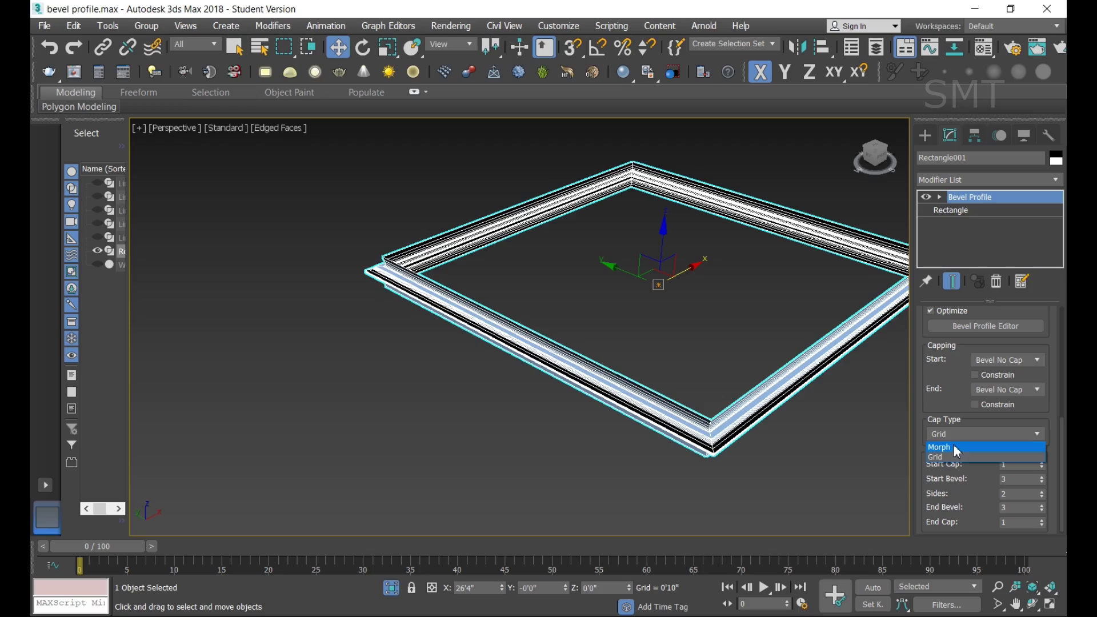
click(955, 448)
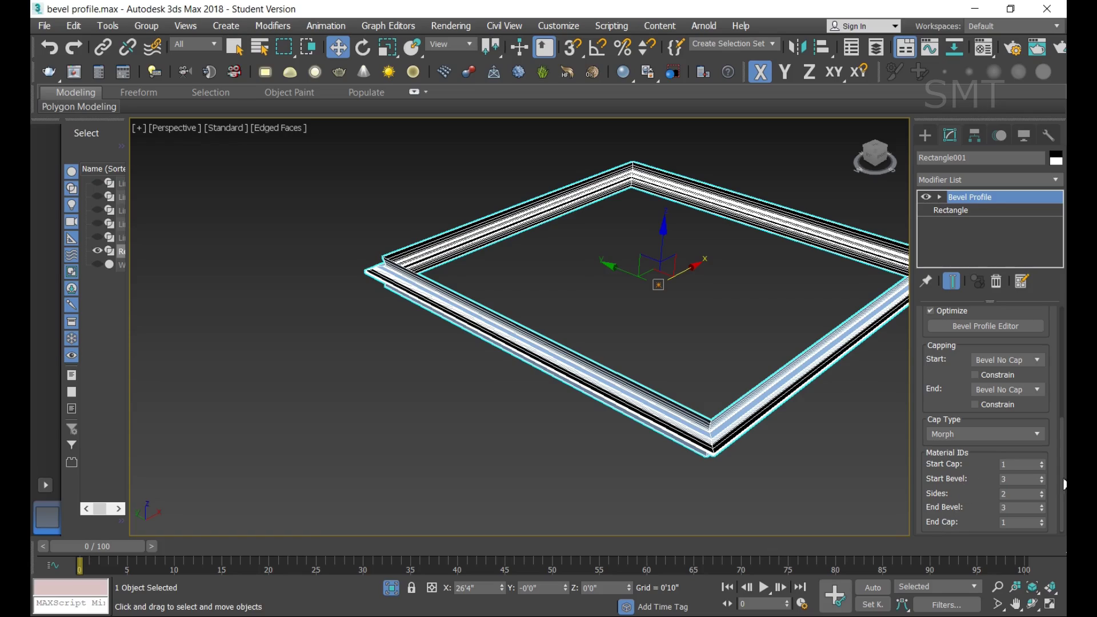
Step: Change the Start Cap material ID from 1 to 2 and reselect the frame to review
double_click(1021, 464)
text(2)
key(Return)
click(850, 498)
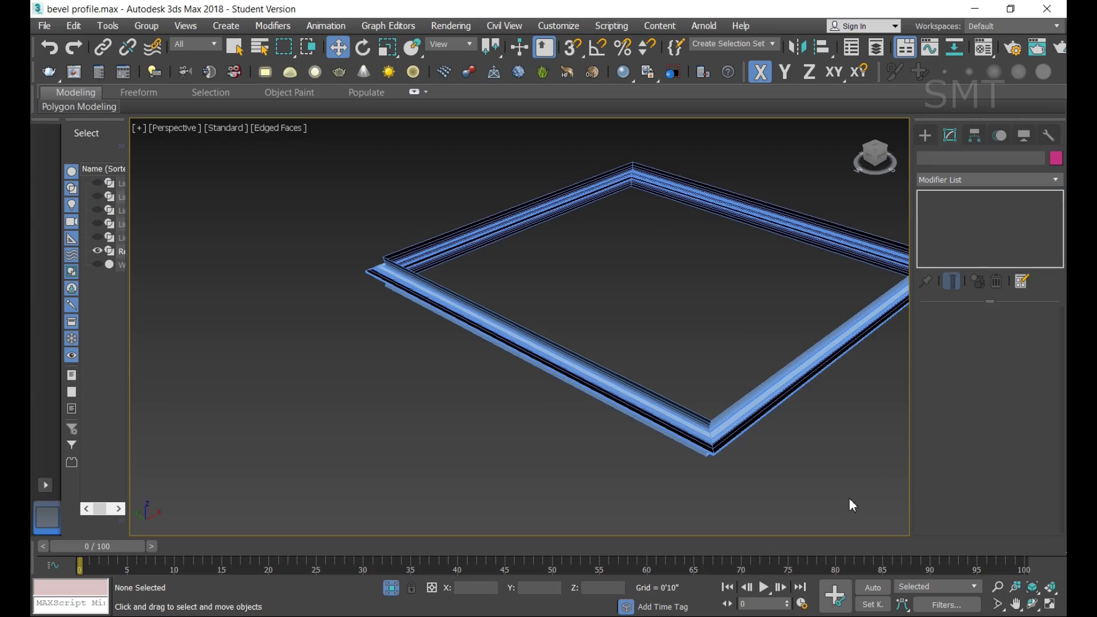
click(714, 422)
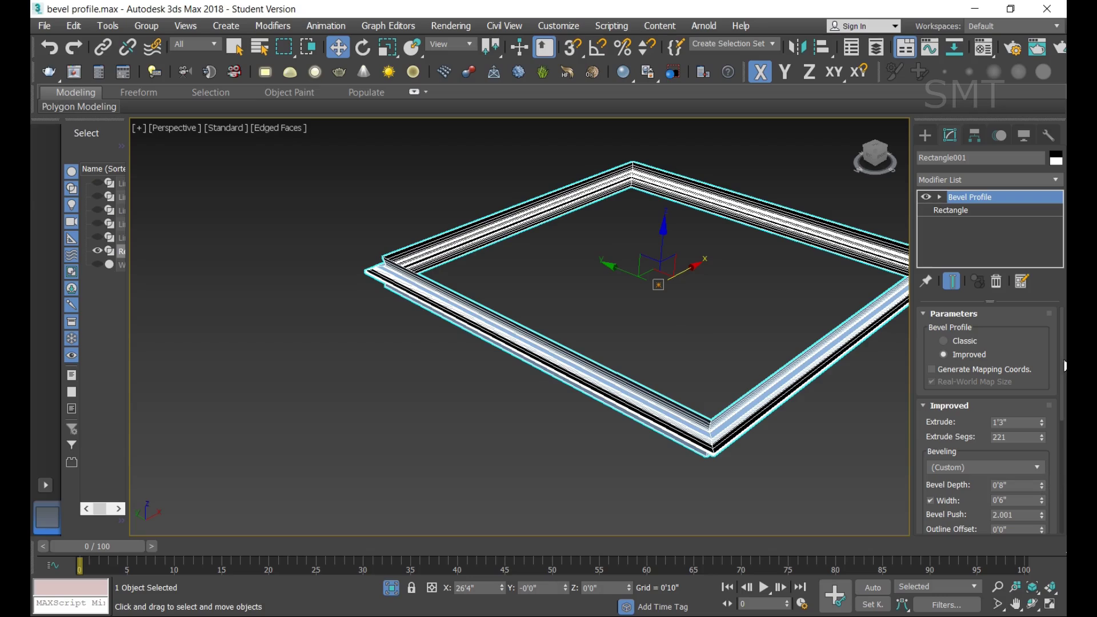
drag(1065, 366, 1064, 479)
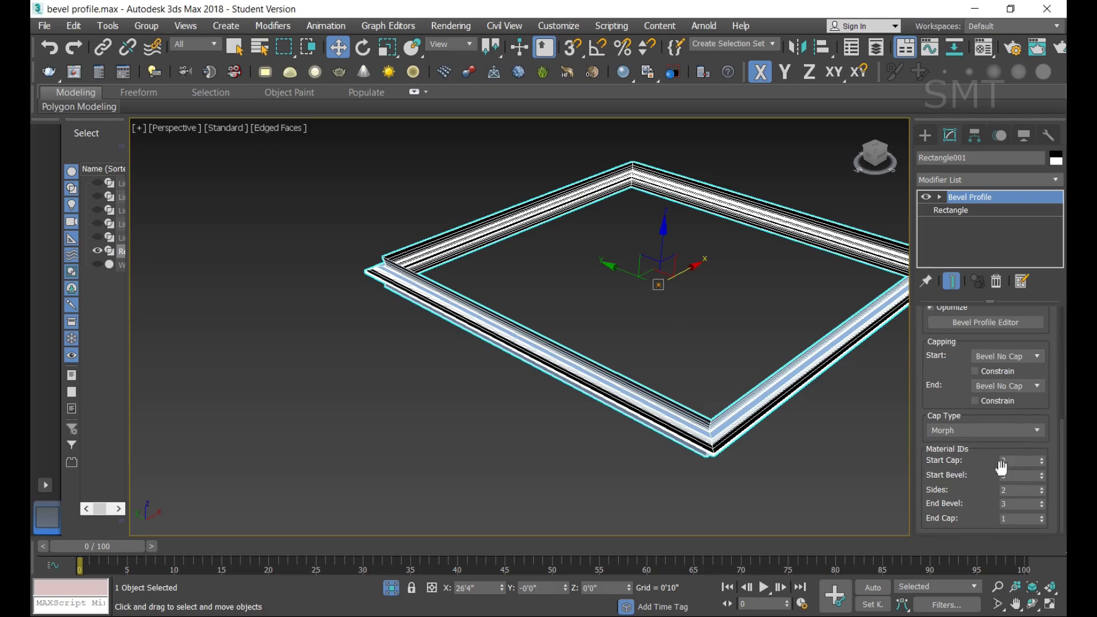
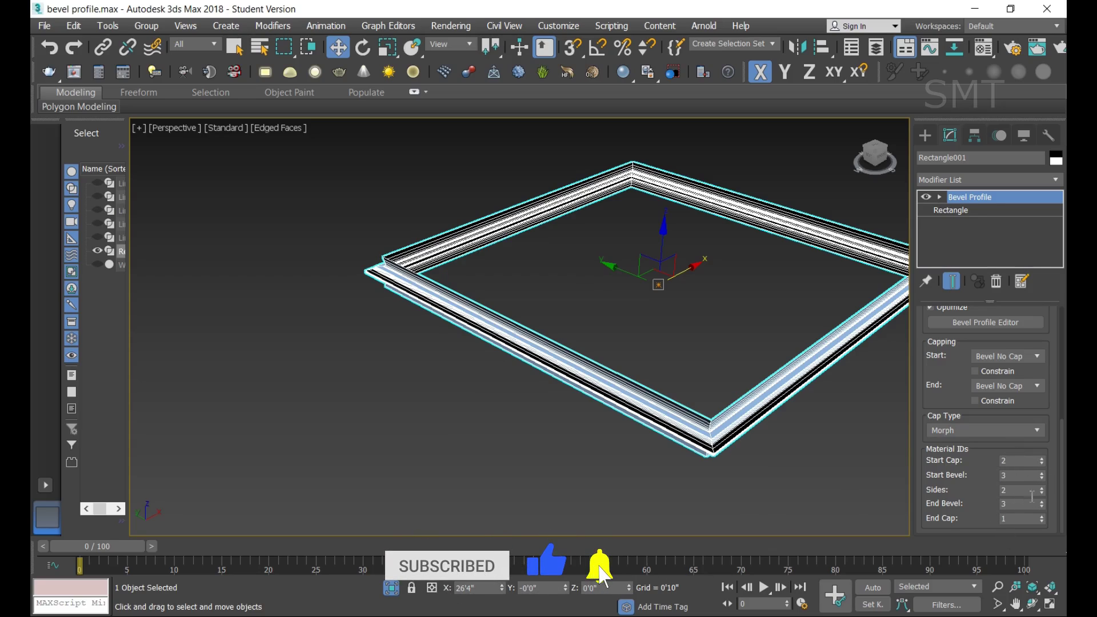
Step: Apply the Convex bevel preset so the frame's edge becomes smoothly rounded
drag(1064, 489, 1064, 346)
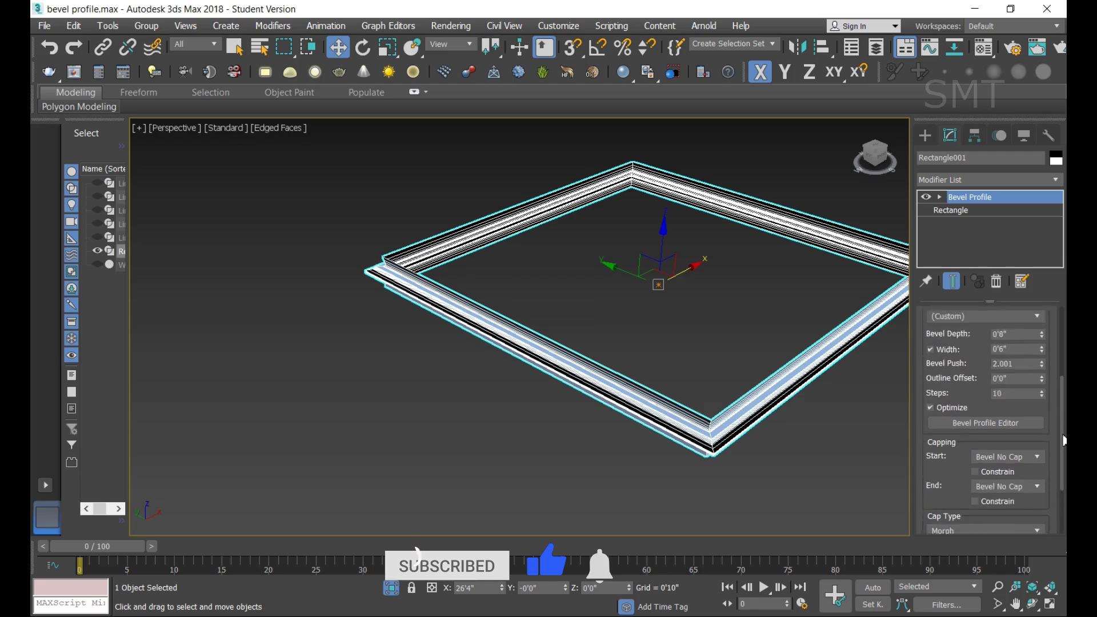
scroll(987, 377, down, 3)
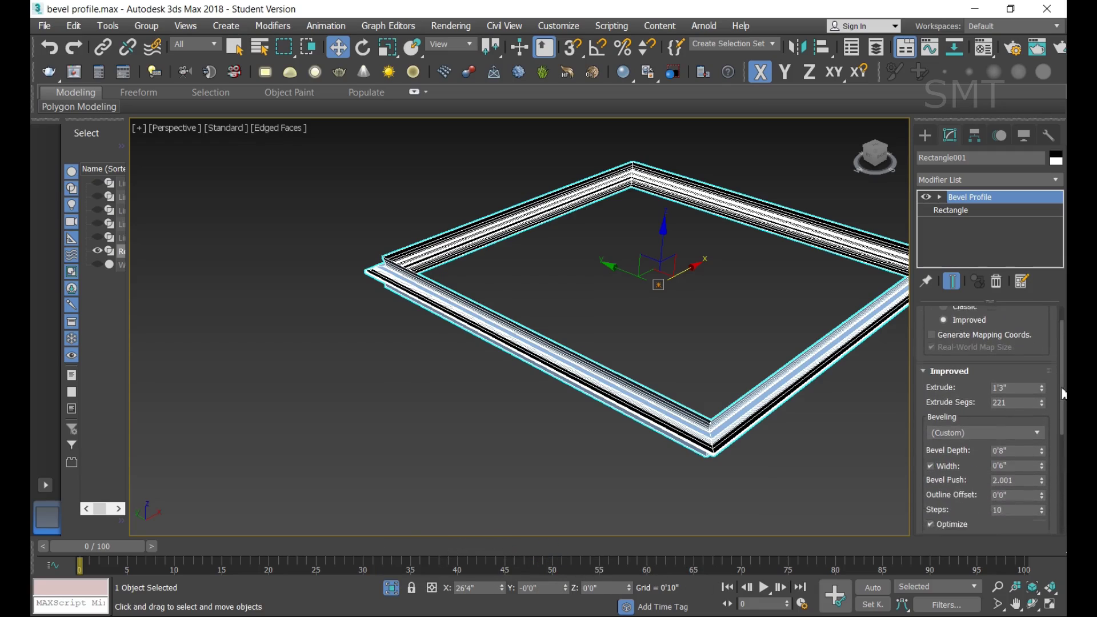
click(986, 380)
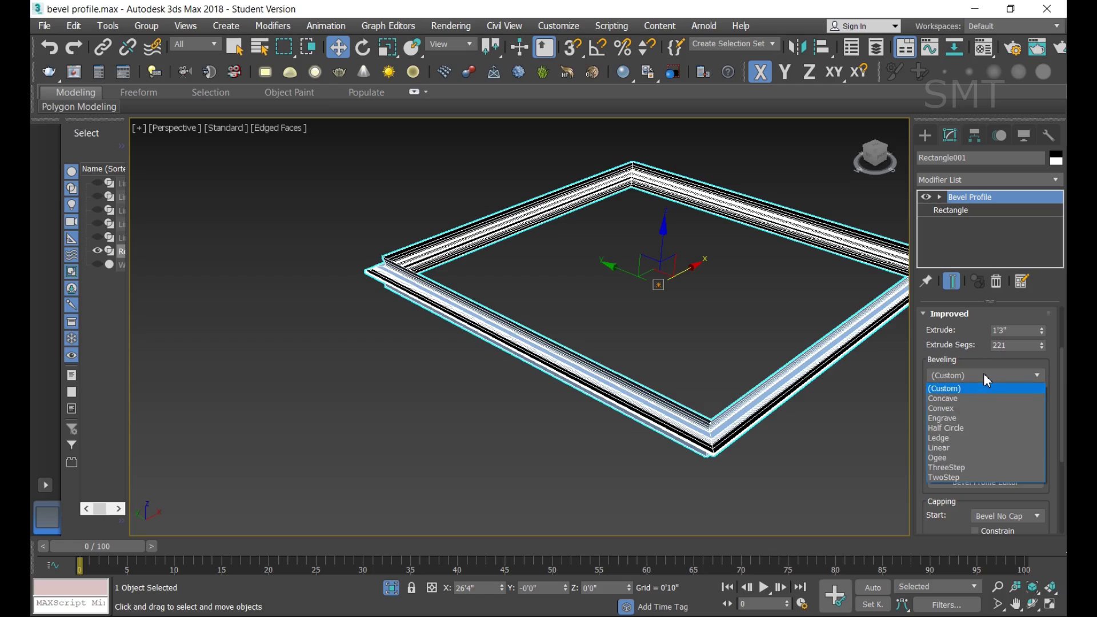
click(967, 406)
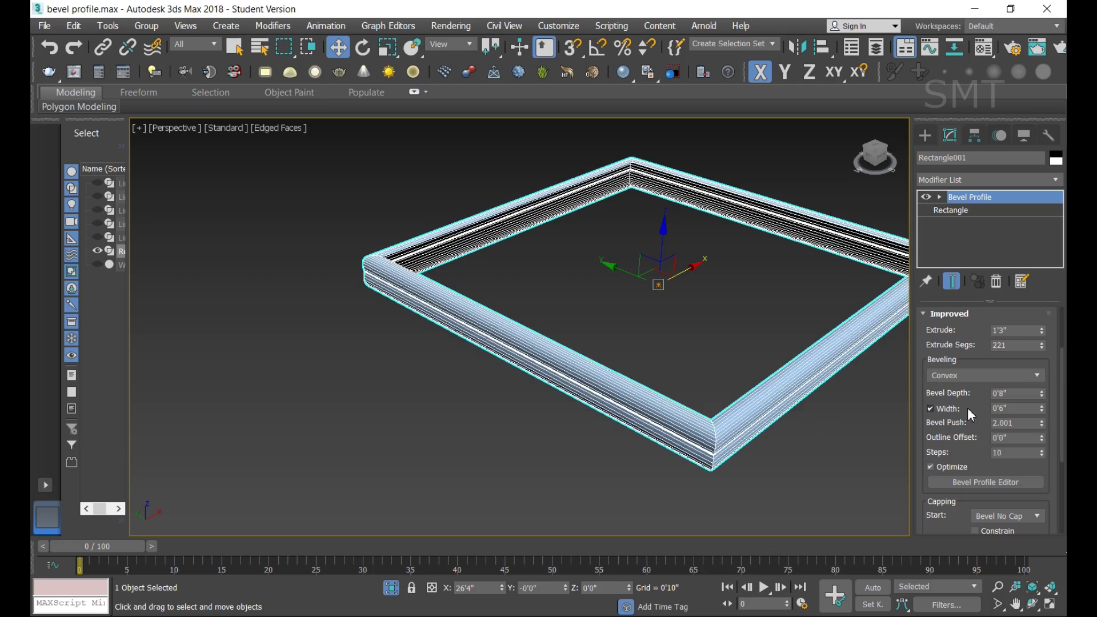
scroll(740, 443, up, 3)
scroll(748, 428, up, 3)
scroll(749, 421, up, 2)
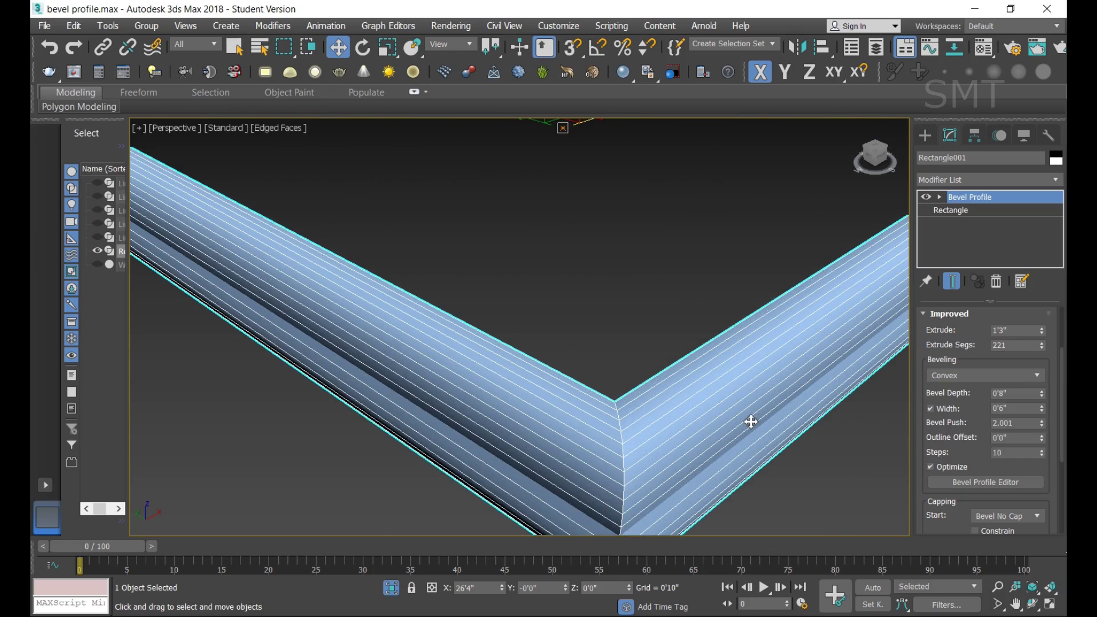
scroll(749, 423, down, 2)
Step: In the Bevel Profile Editor, pull the Convex curve inward into a dip, making a Custom grooved profile
click(986, 482)
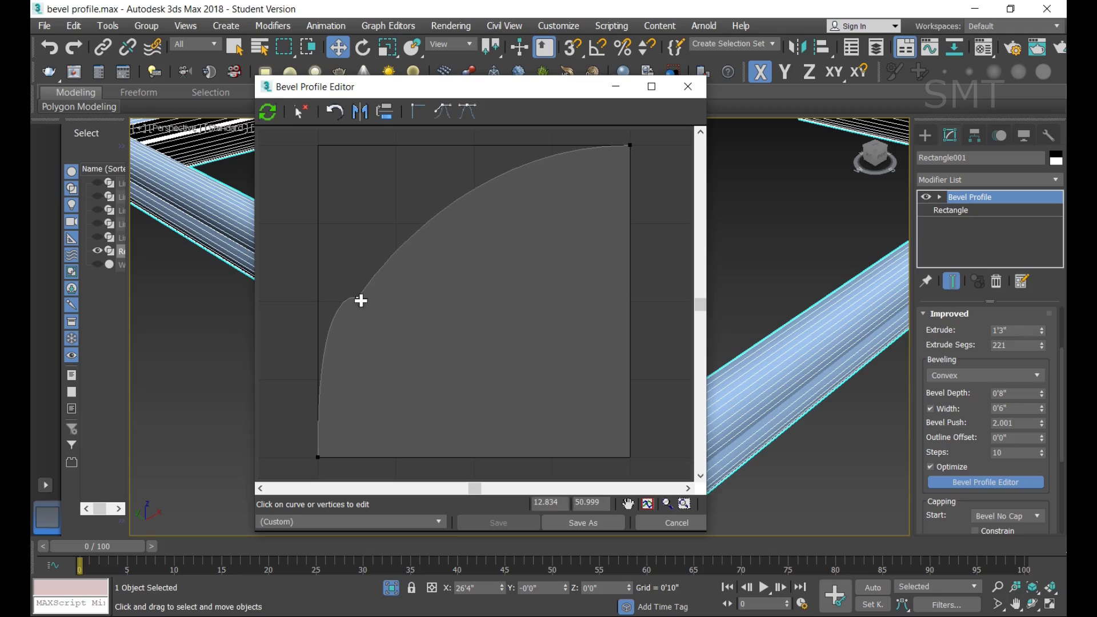
mouse_move(360, 295)
mouse_down()
mouse_move(384, 319)
mouse_move(514, 361)
mouse_up()
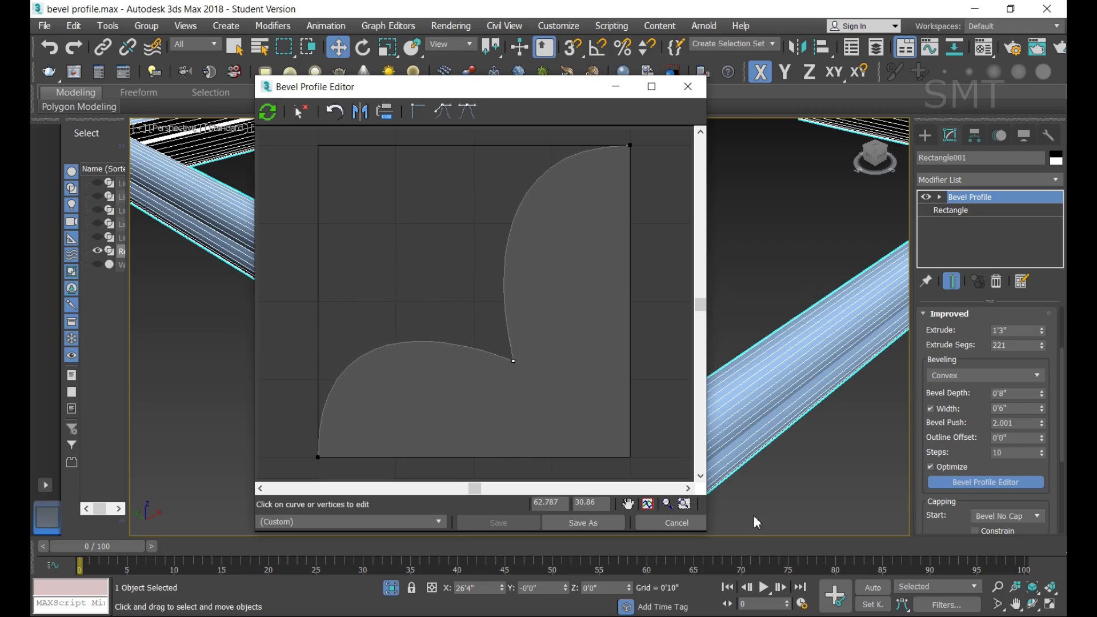
click(687, 88)
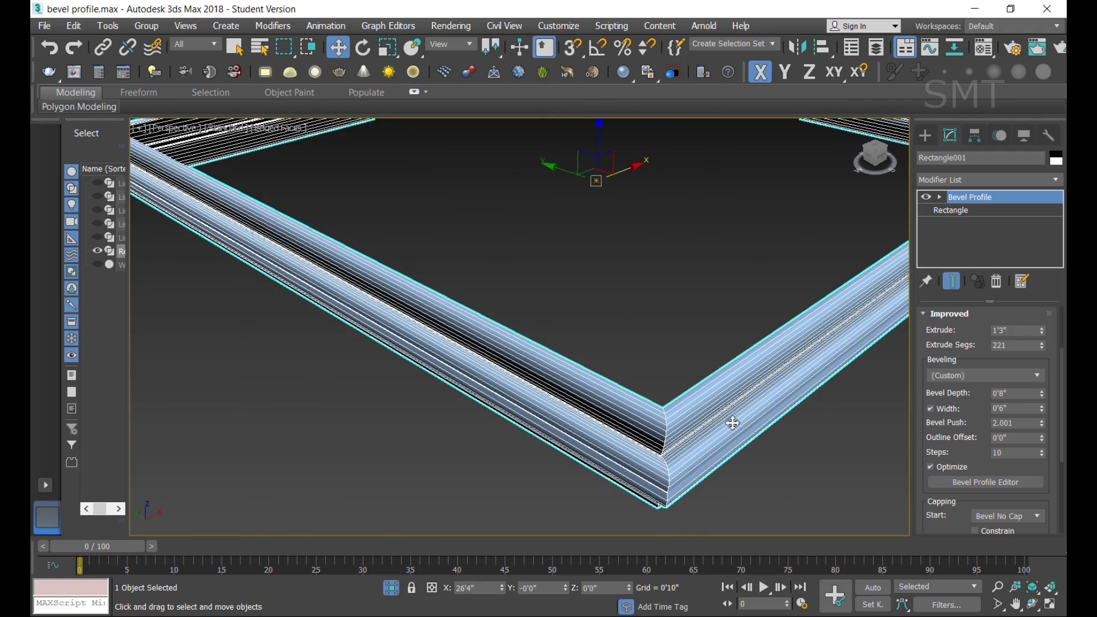
Step: Turn off Edged Faces with F4, reselect the frame and bring the Bevel Profile Editor back up
click(833, 453)
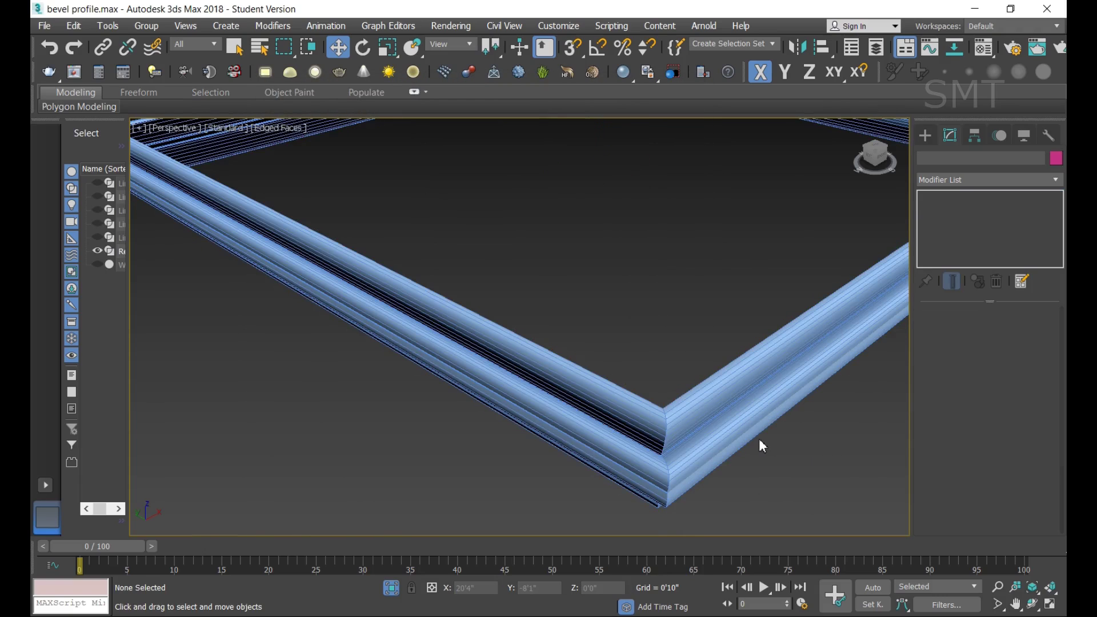
key(F4)
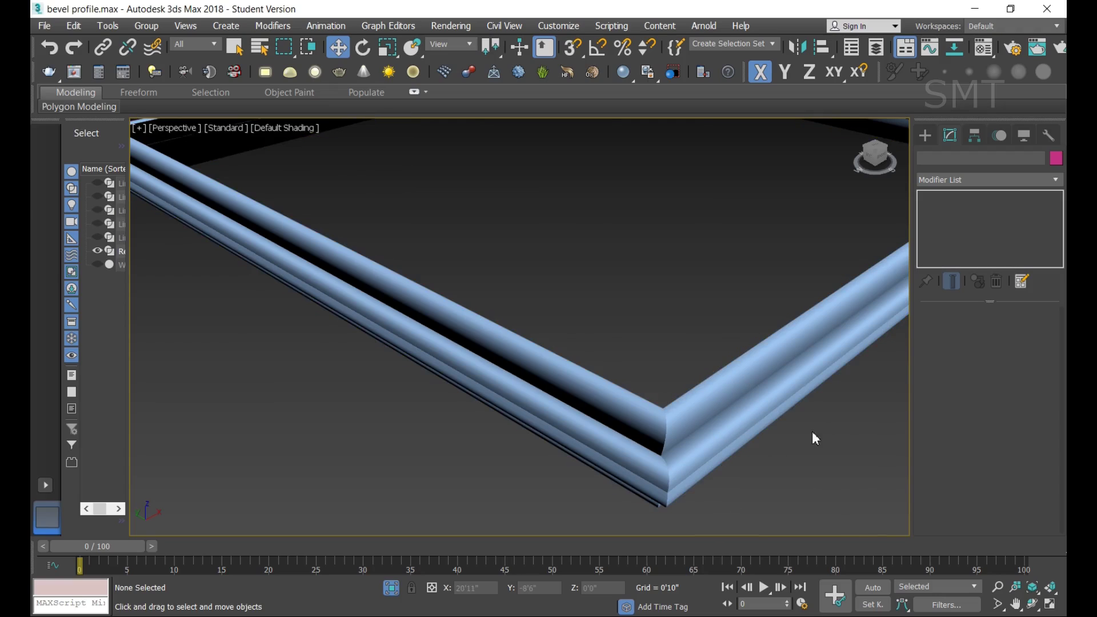
click(778, 384)
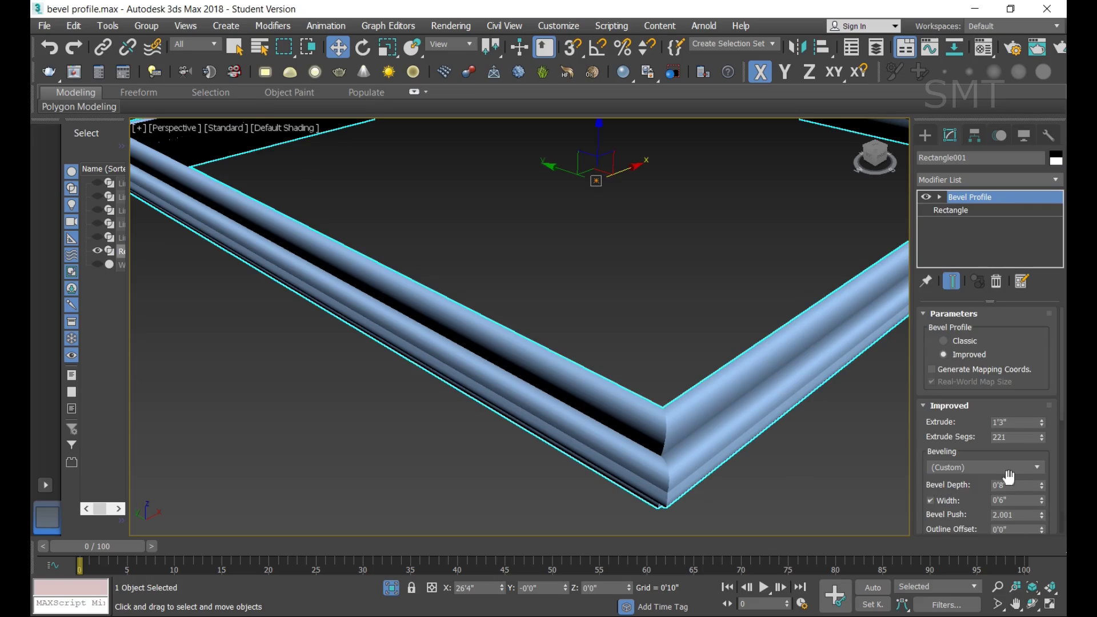
scroll(1049, 487, down, 3)
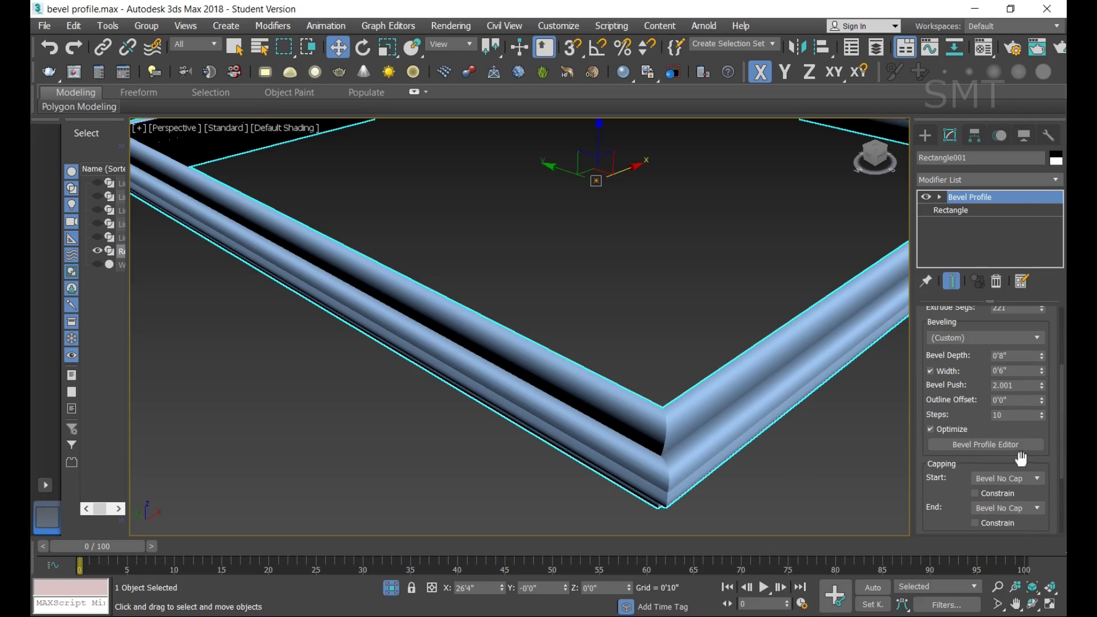
click(985, 445)
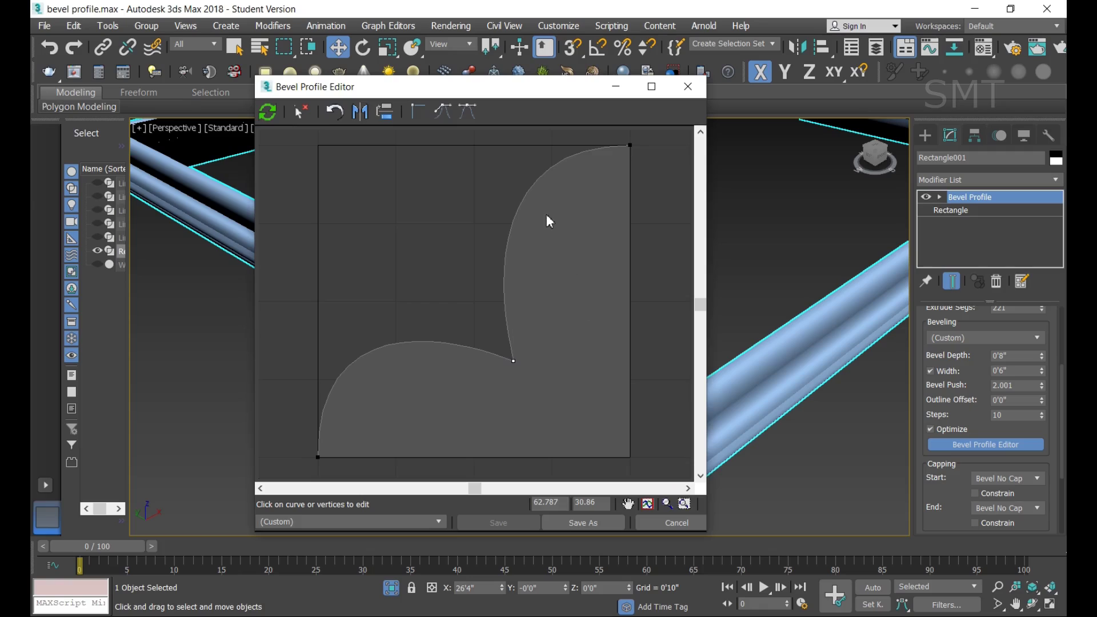
Step: Add vertices to the custom curve and drag them into a notched, flat-stepped profile
click(530, 191)
drag(531, 192, 581, 290)
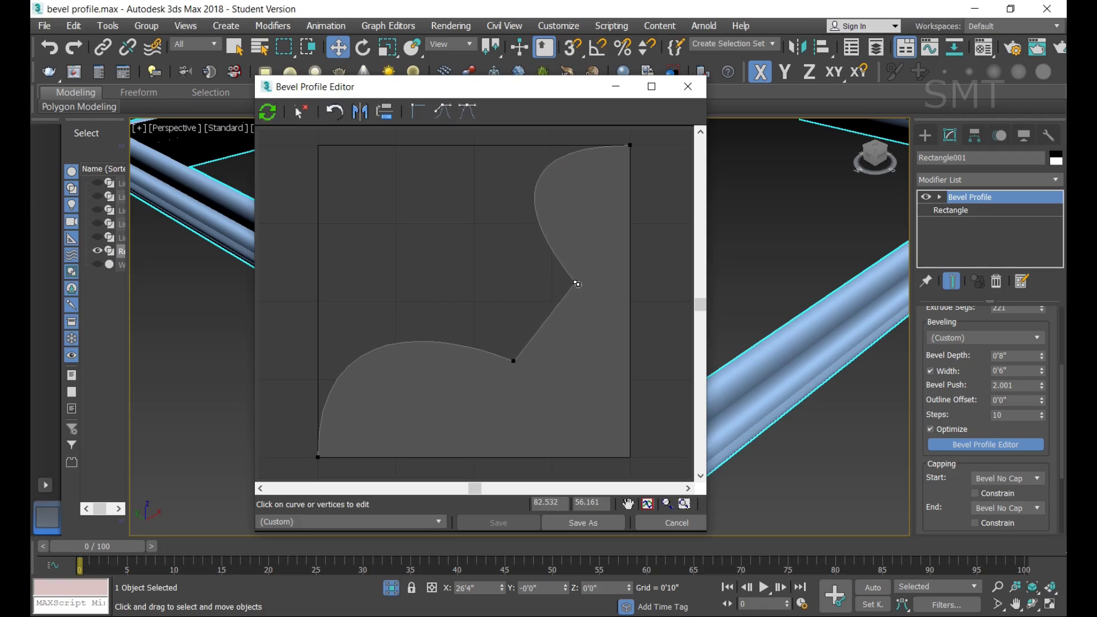
drag(385, 349, 508, 428)
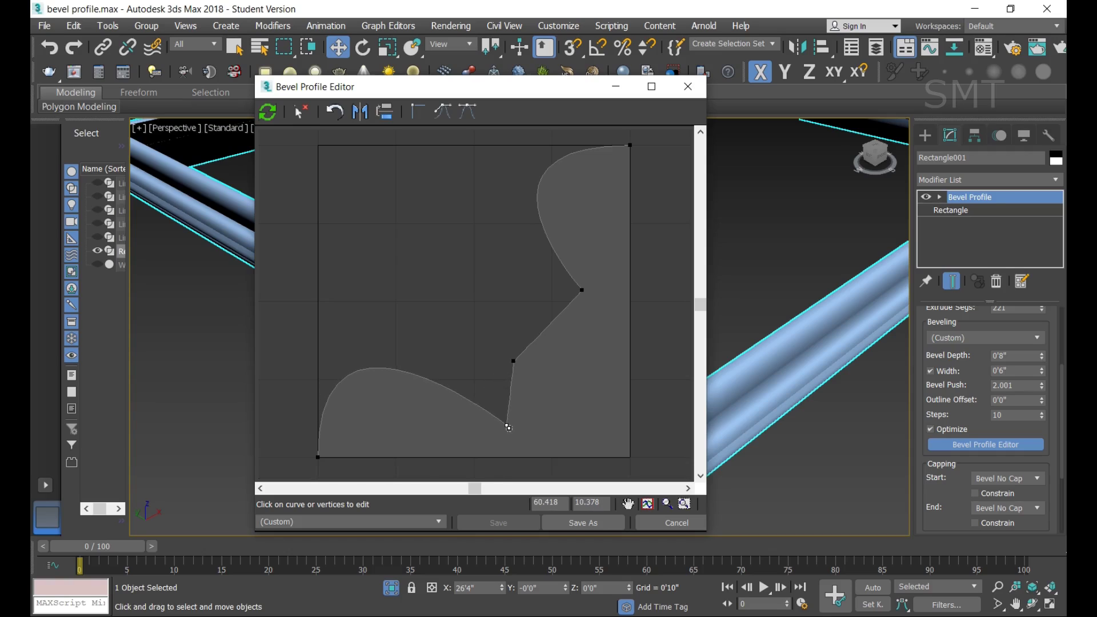
drag(581, 292, 585, 362)
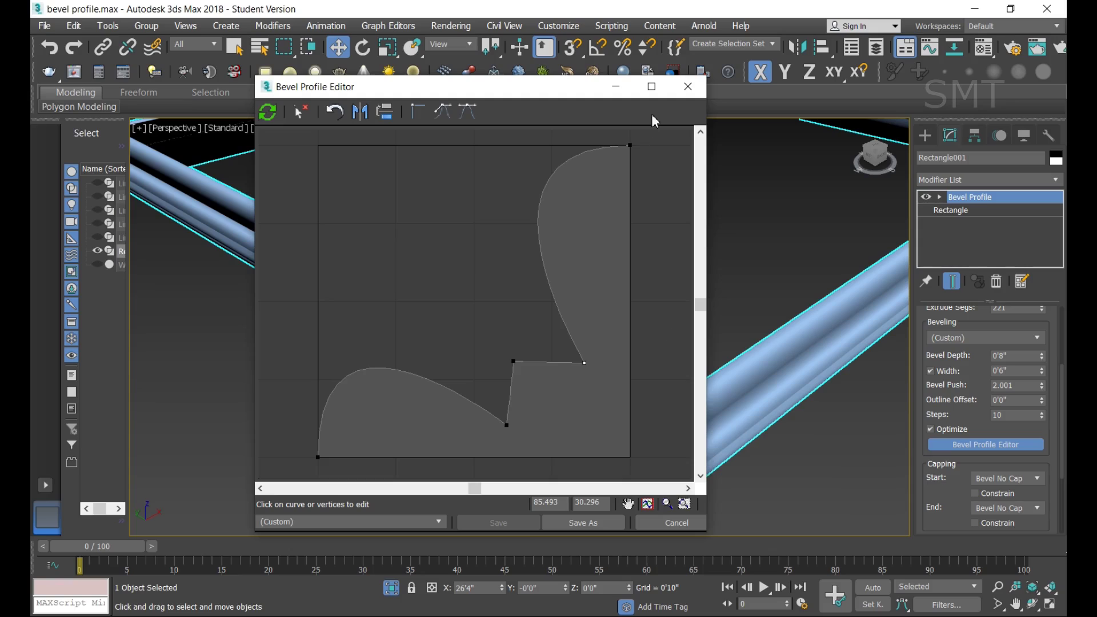
click(688, 87)
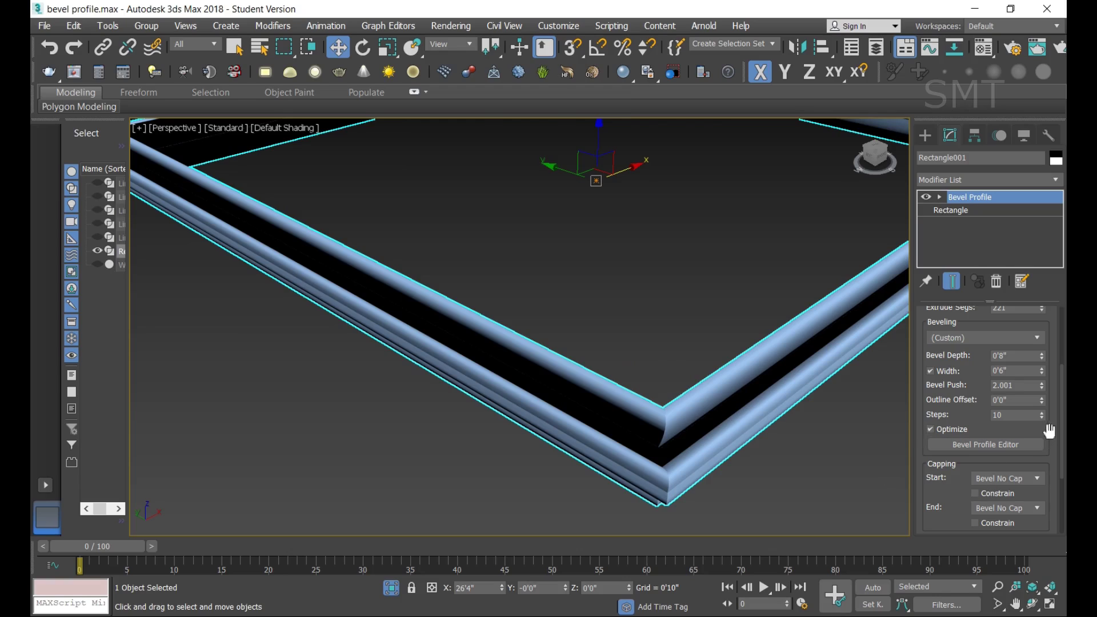
Step: Switch the frame's Beveling preset to Engrave for flat angled faces
scroll(1031, 449, up, 2)
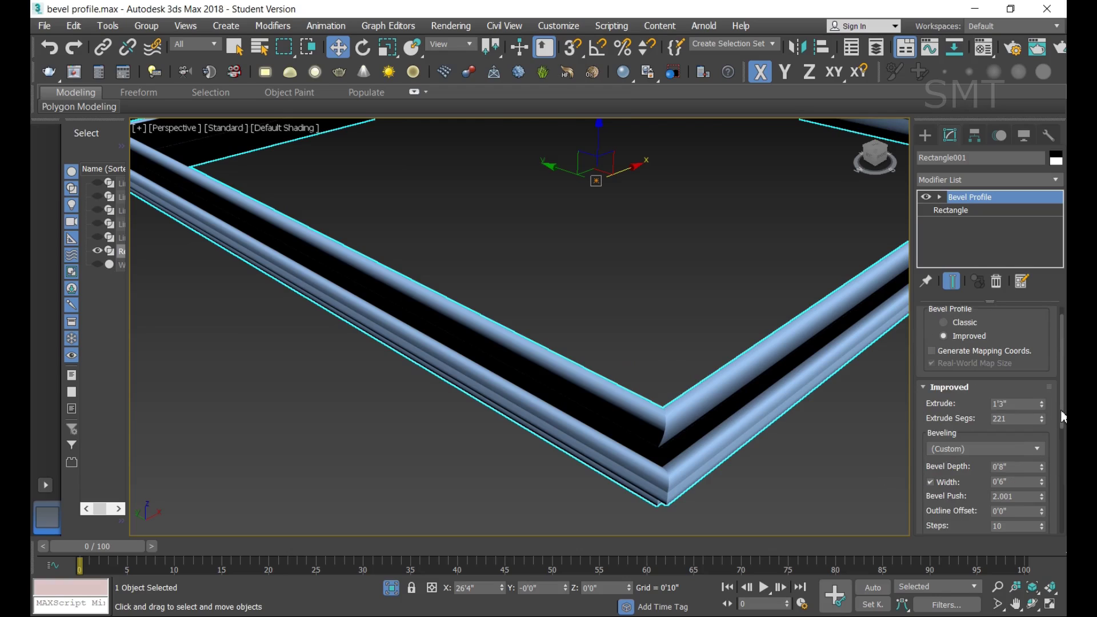
click(1029, 450)
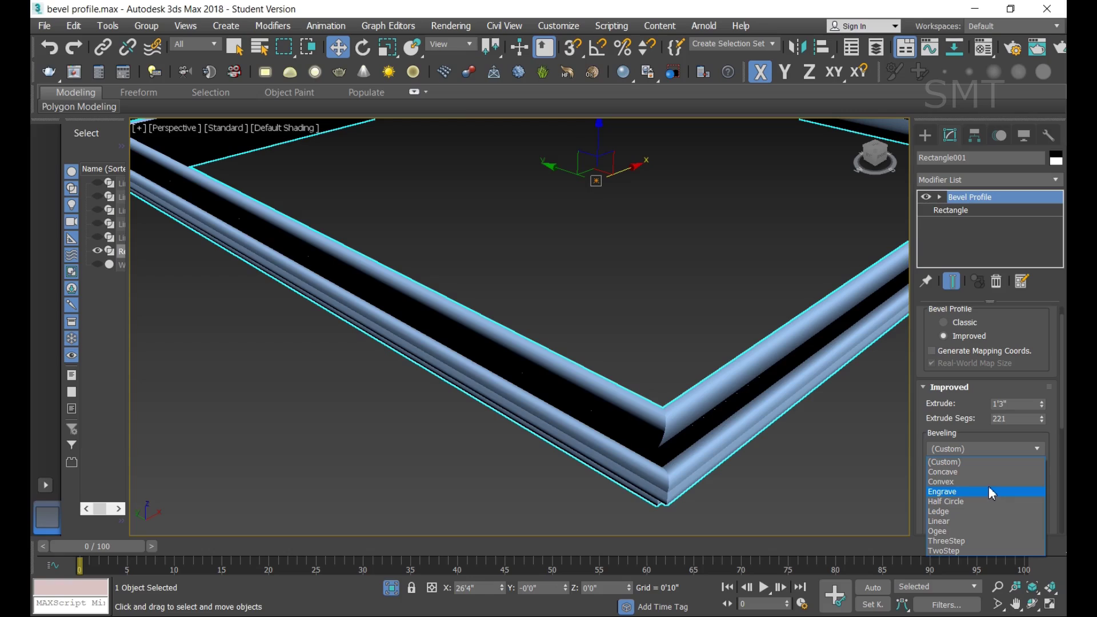
click(991, 492)
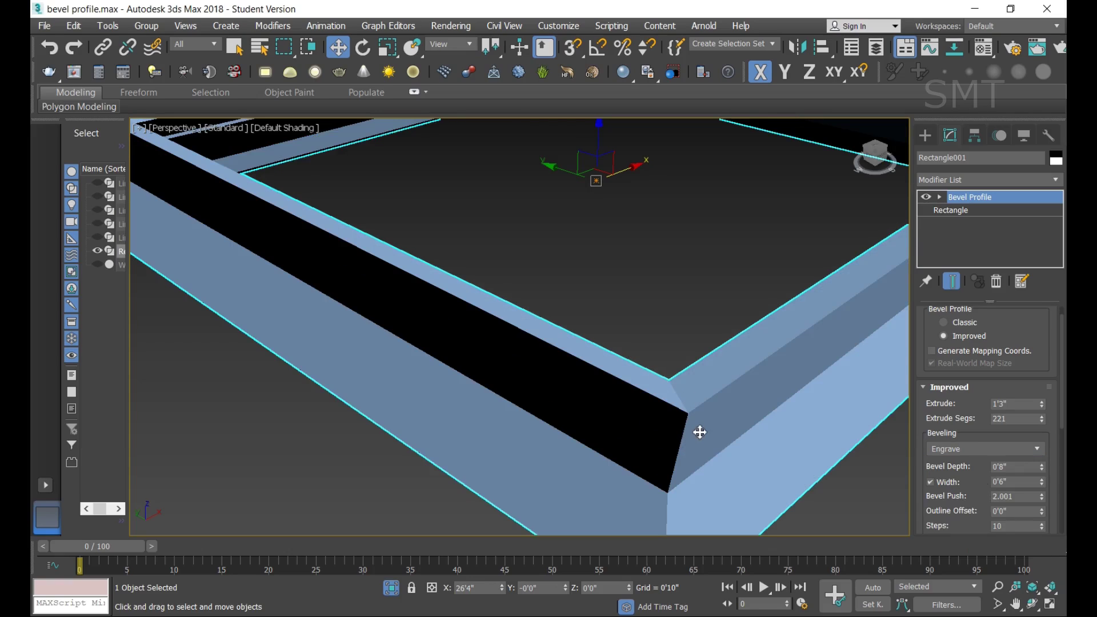
scroll(712, 442, down, 3)
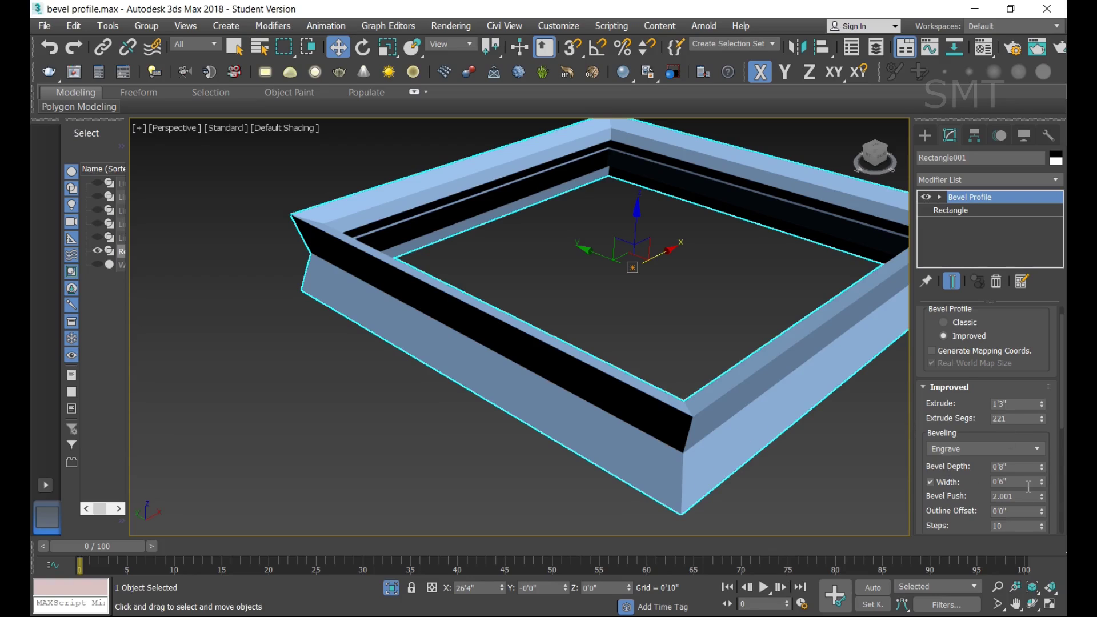
Step: Set the Engrave bevel to width 0'2", depth 0'3" and bevel push 3.082
drag(1043, 483, 1046, 520)
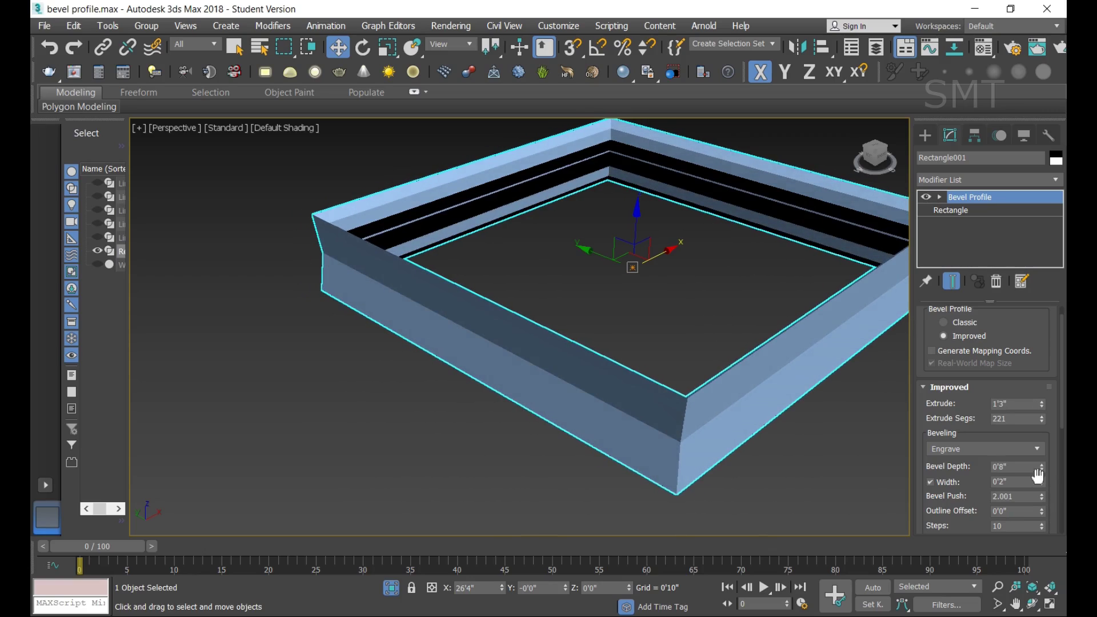
drag(1041, 466, 1045, 511)
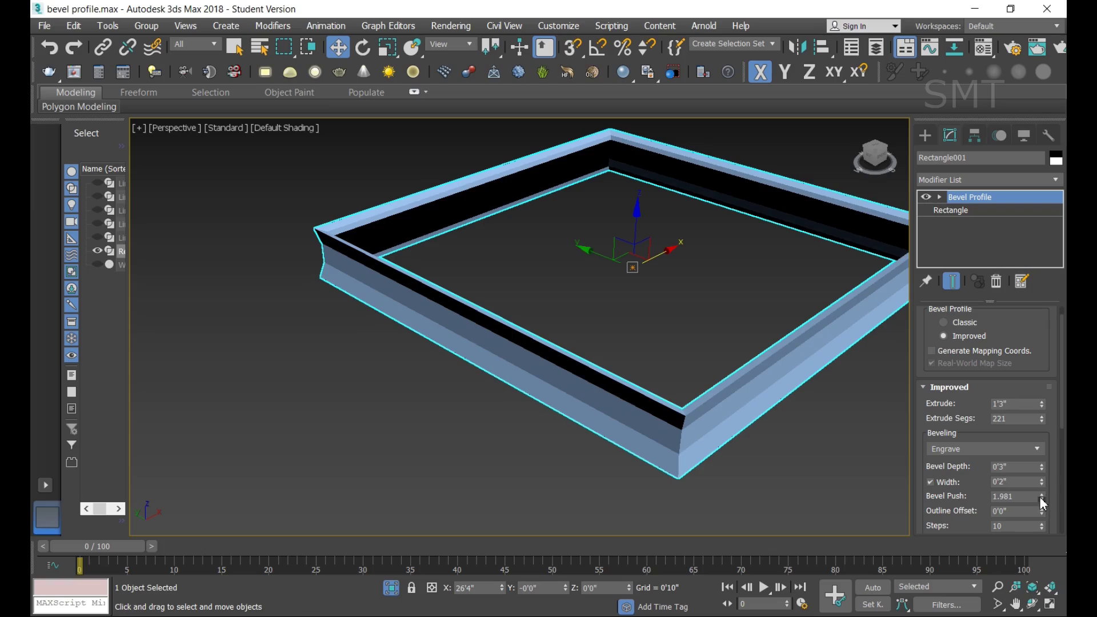
mouse_move(1040, 496)
mouse_down()
mouse_move(1041, 522)
mouse_move(1026, 463)
mouse_up()
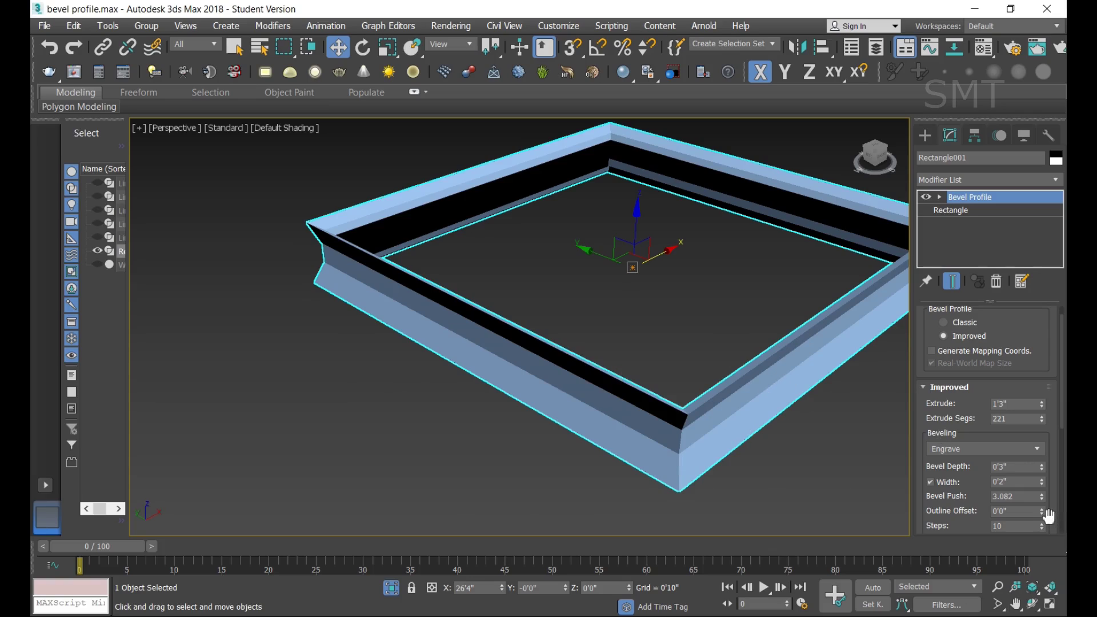
scroll(1056, 483, down, 2)
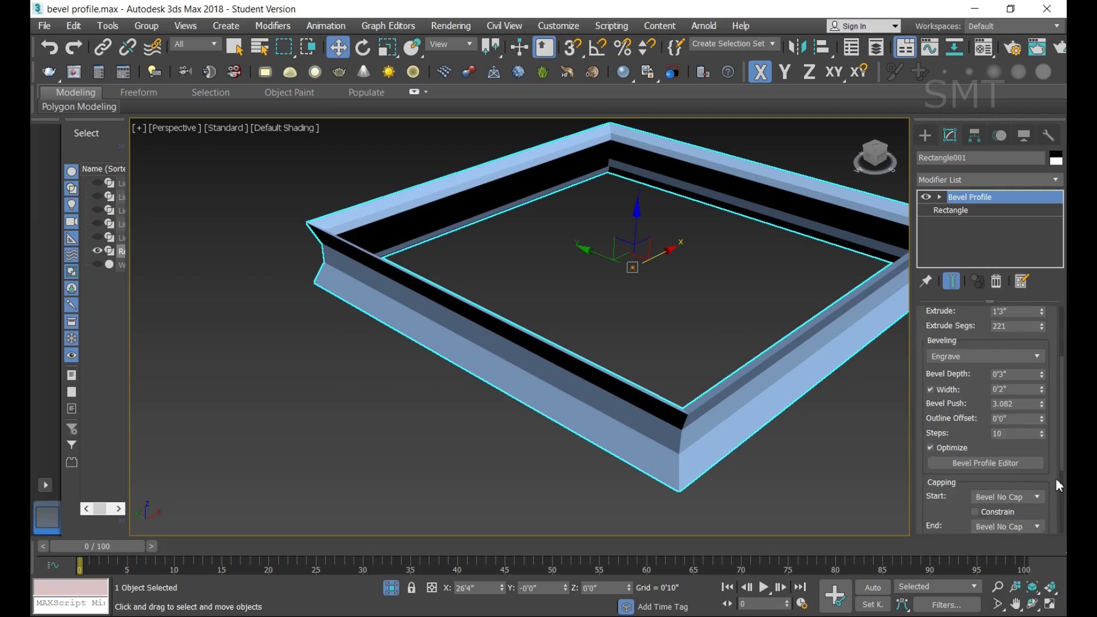
scroll(1056, 480, down, 2)
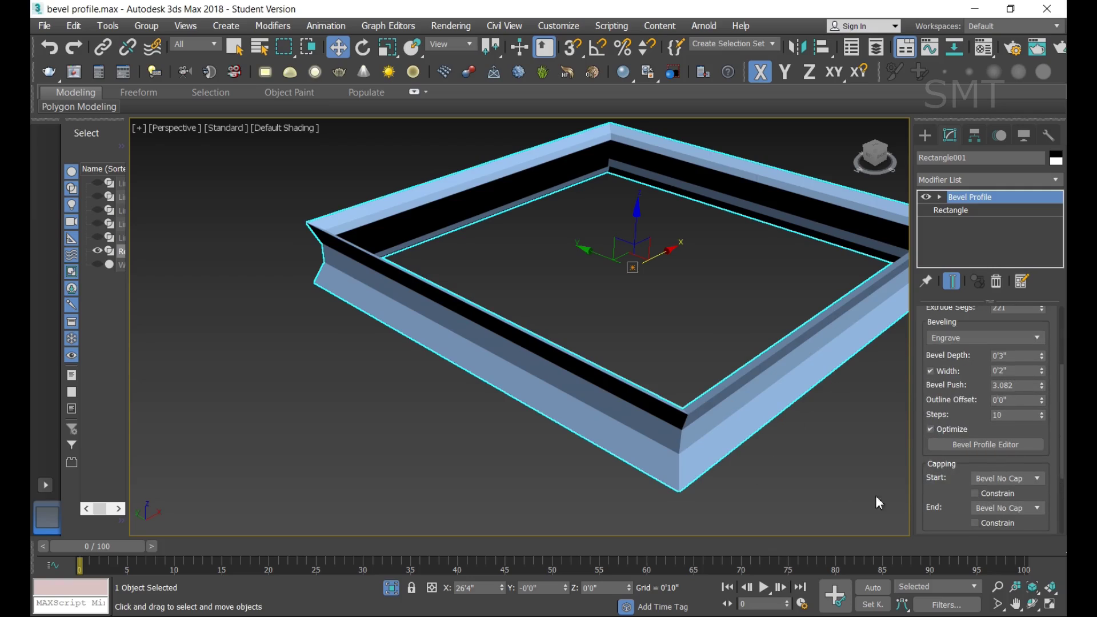
Step: Pull the Engrave profile curve outward into a chevron point and view the frame
click(1000, 450)
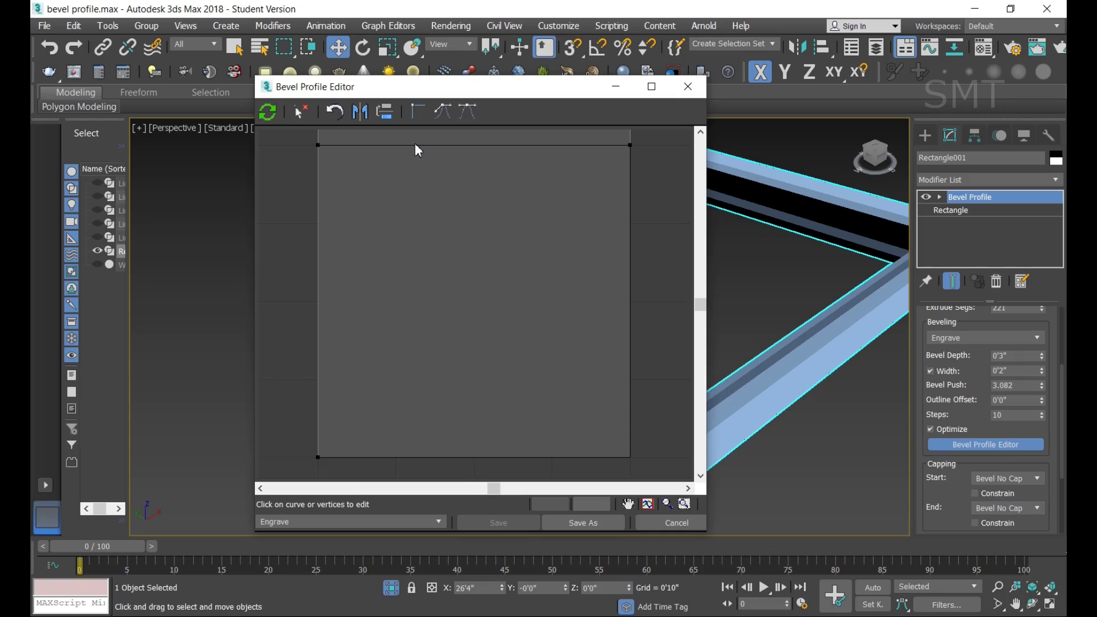
drag(319, 147, 475, 272)
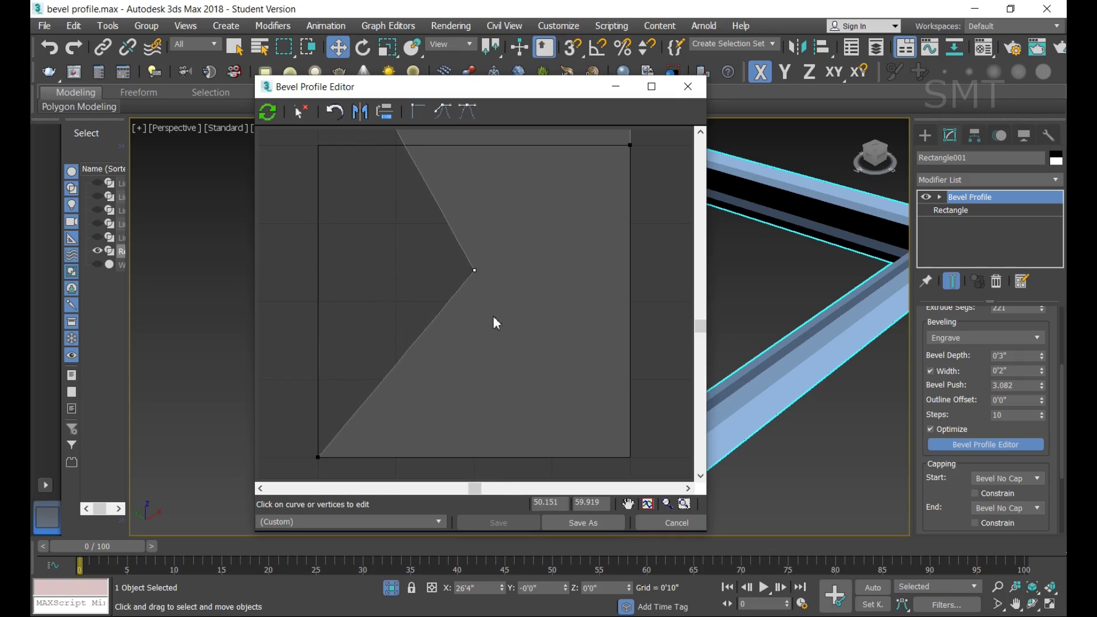
click(688, 87)
click(848, 441)
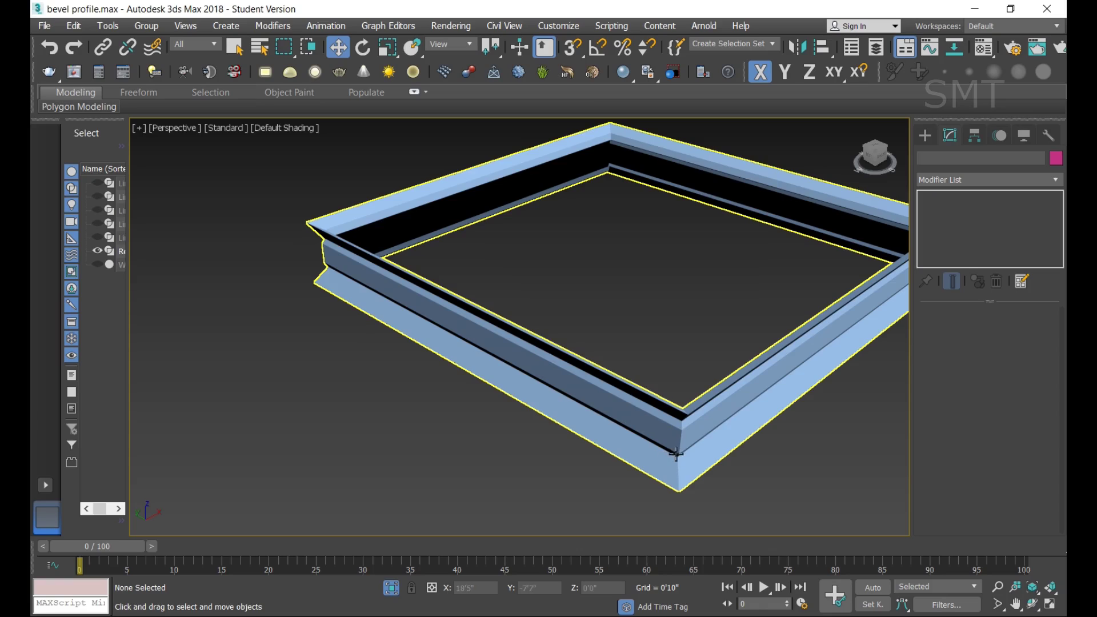
Step: Move the chevron's middle vertex inward so the moulding's ridge is shallower
click(690, 438)
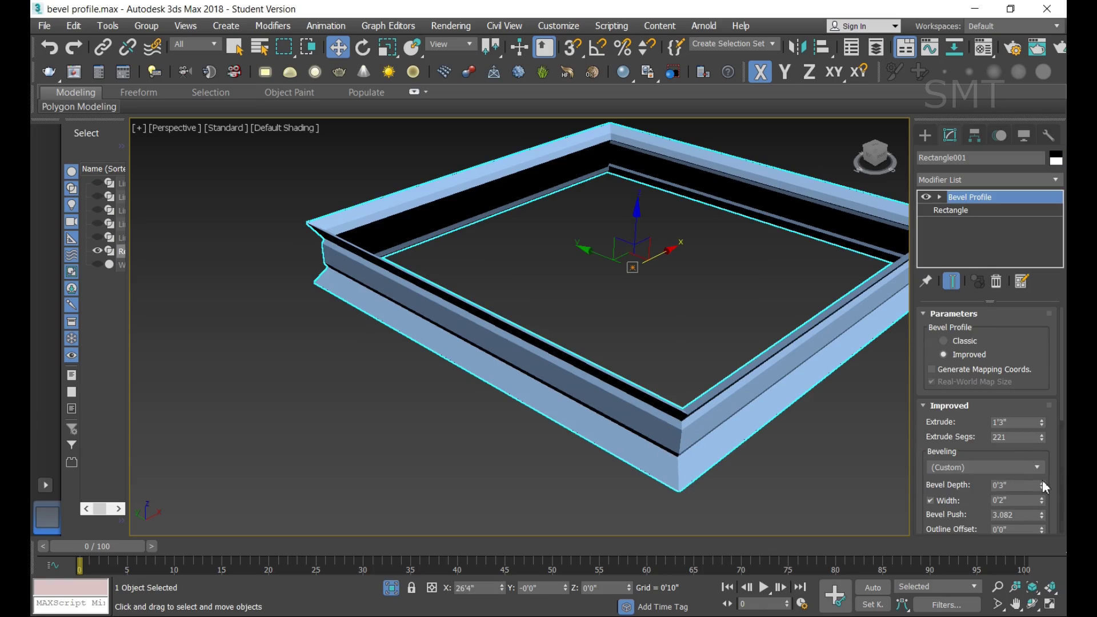
scroll(1041, 489, down, 2)
scroll(1022, 488, down, 1)
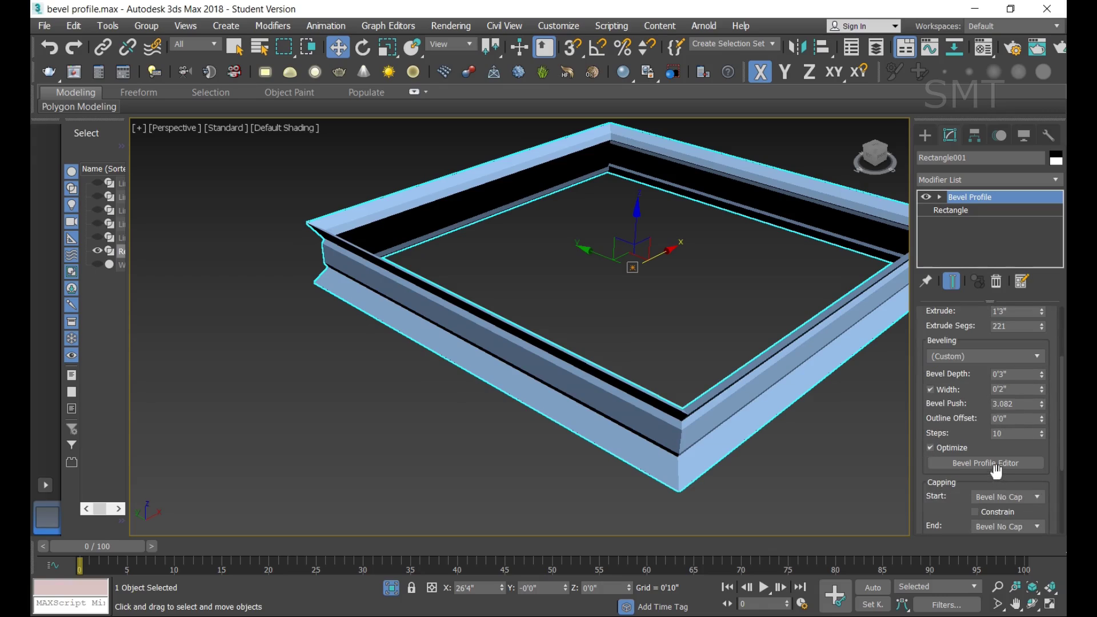
click(995, 465)
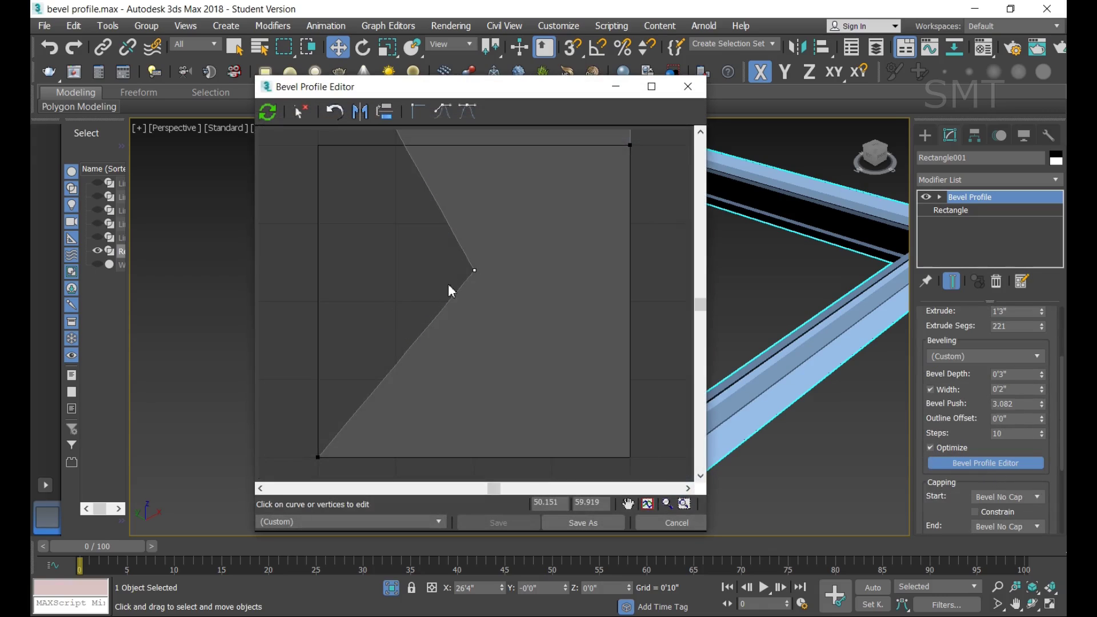
drag(474, 269, 376, 249)
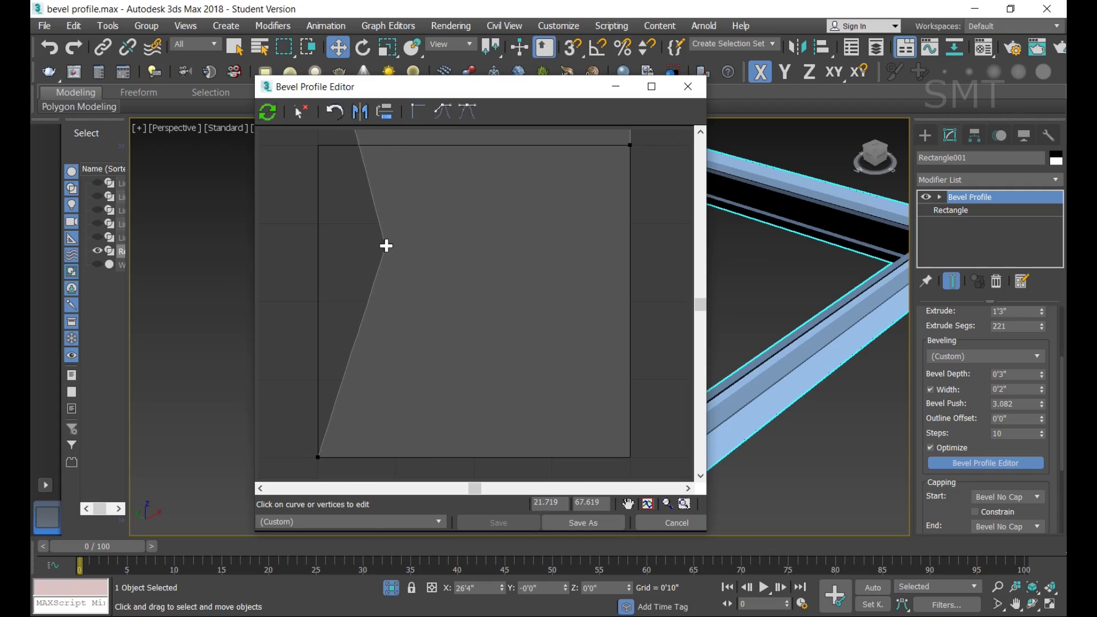
click(688, 87)
Step: Reselect the frame and try the Half Circle, Ledge and Linear bevel presets
click(831, 466)
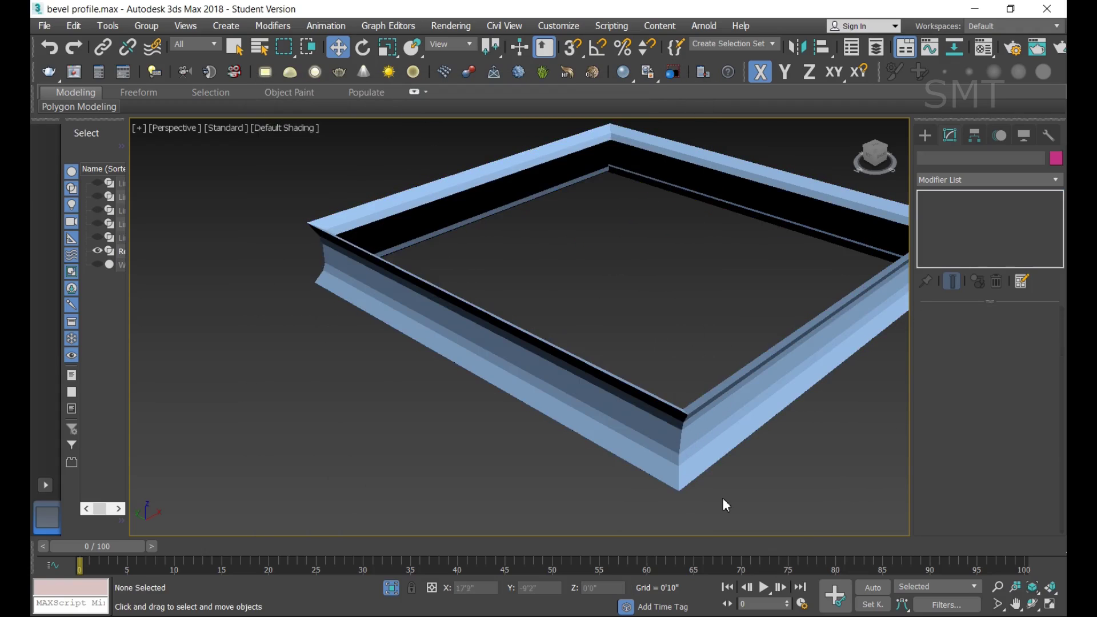
click(711, 442)
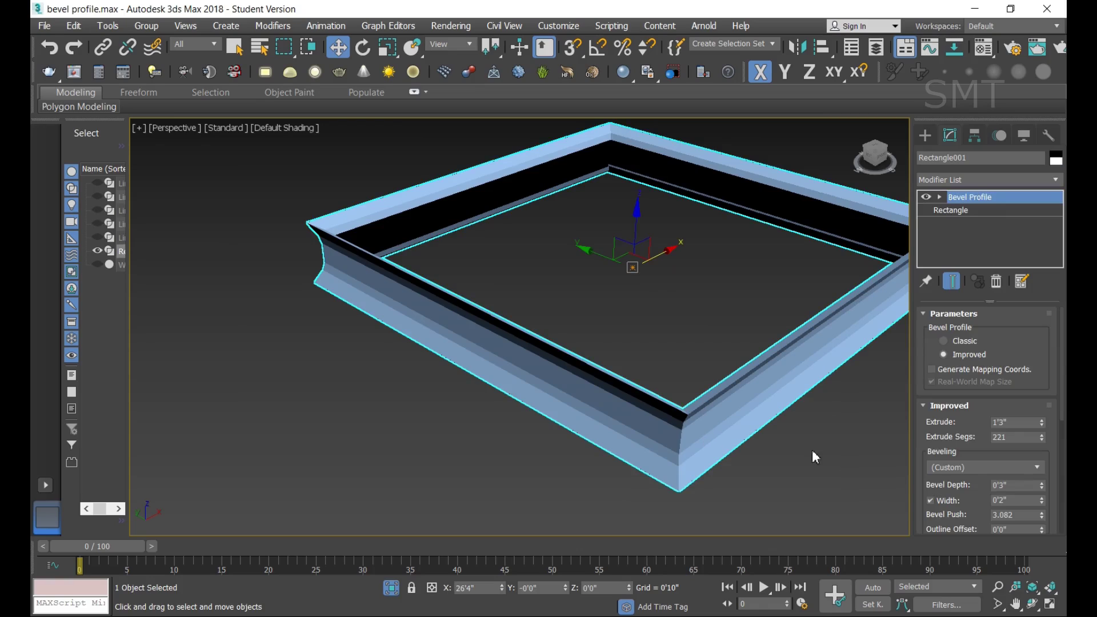
click(1028, 470)
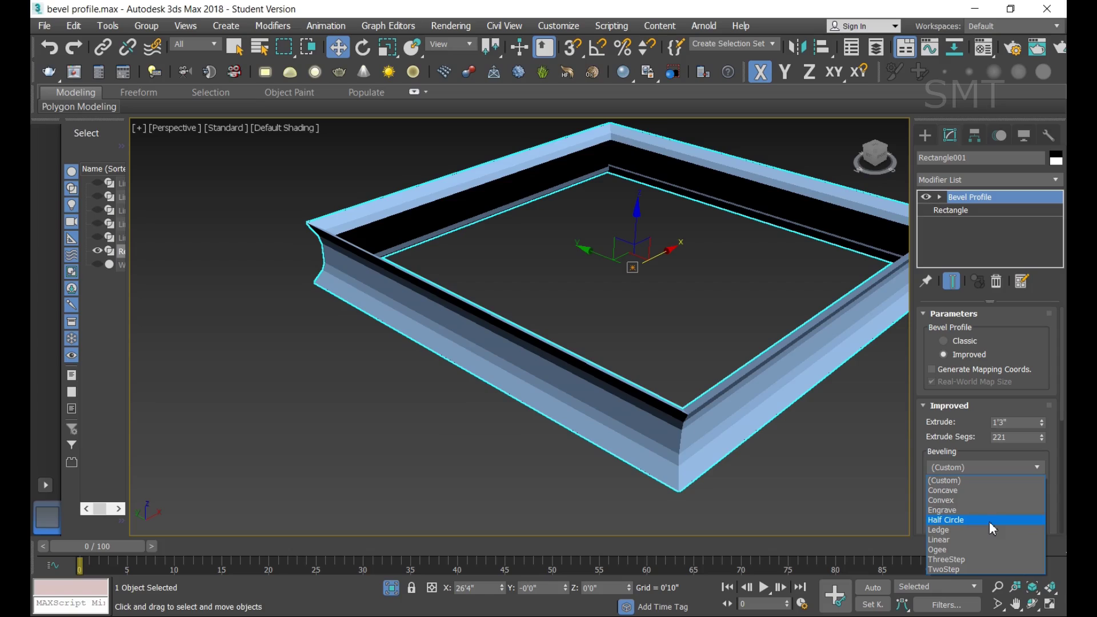
click(988, 522)
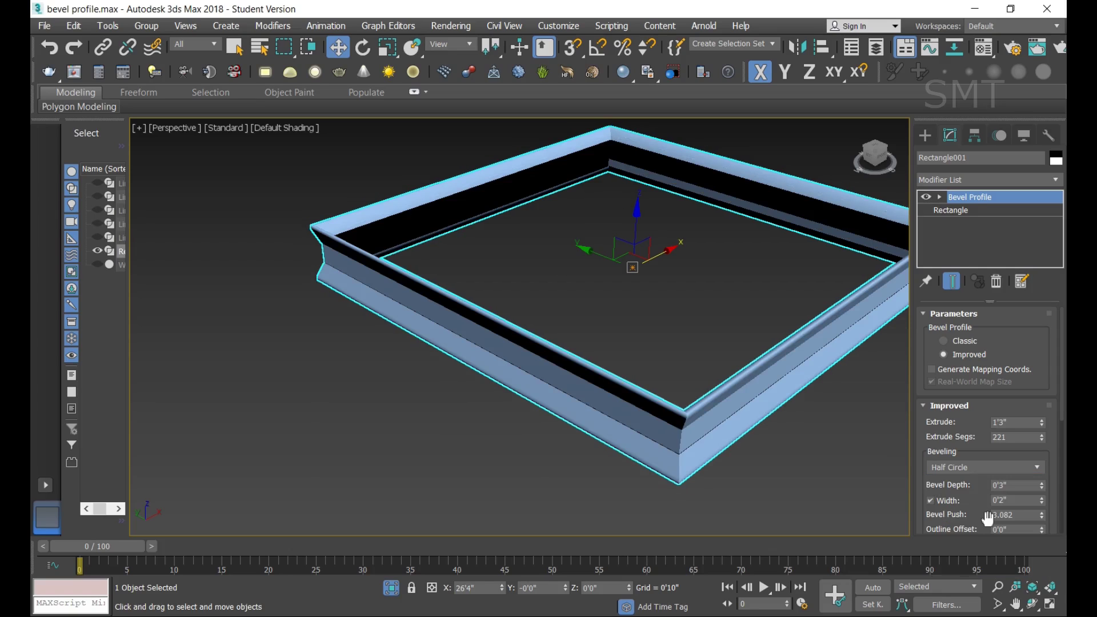
click(1002, 470)
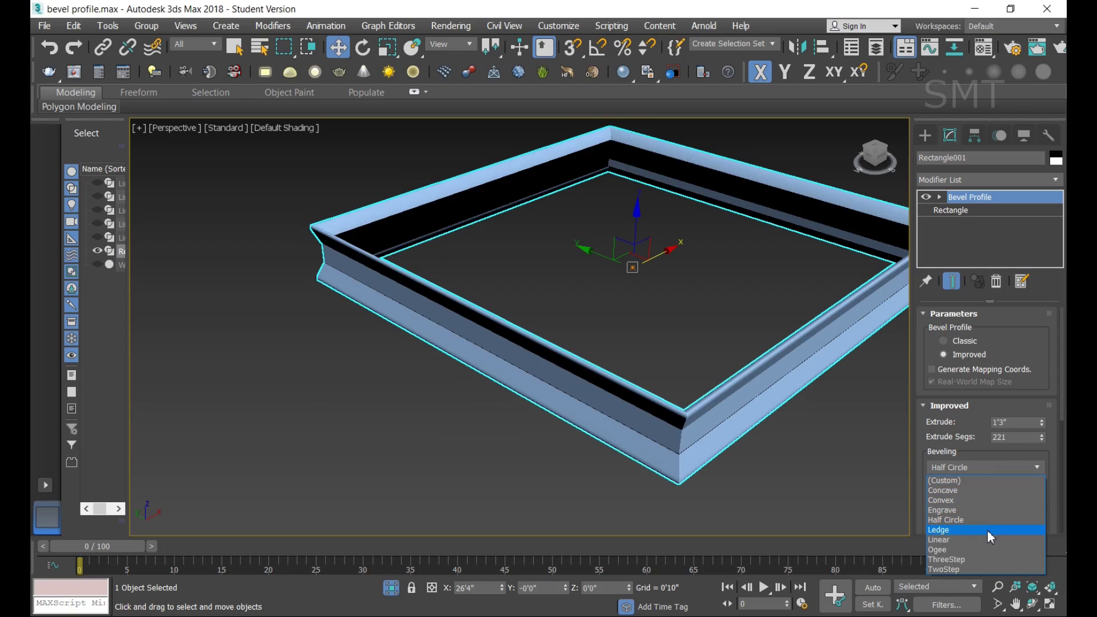
click(990, 537)
click(984, 466)
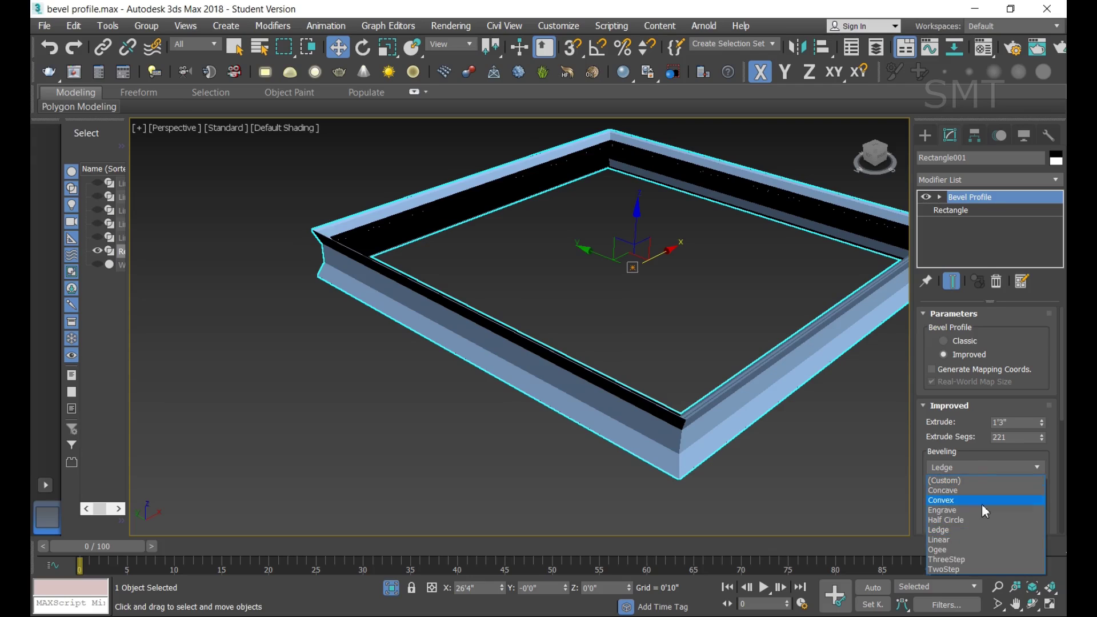
click(962, 540)
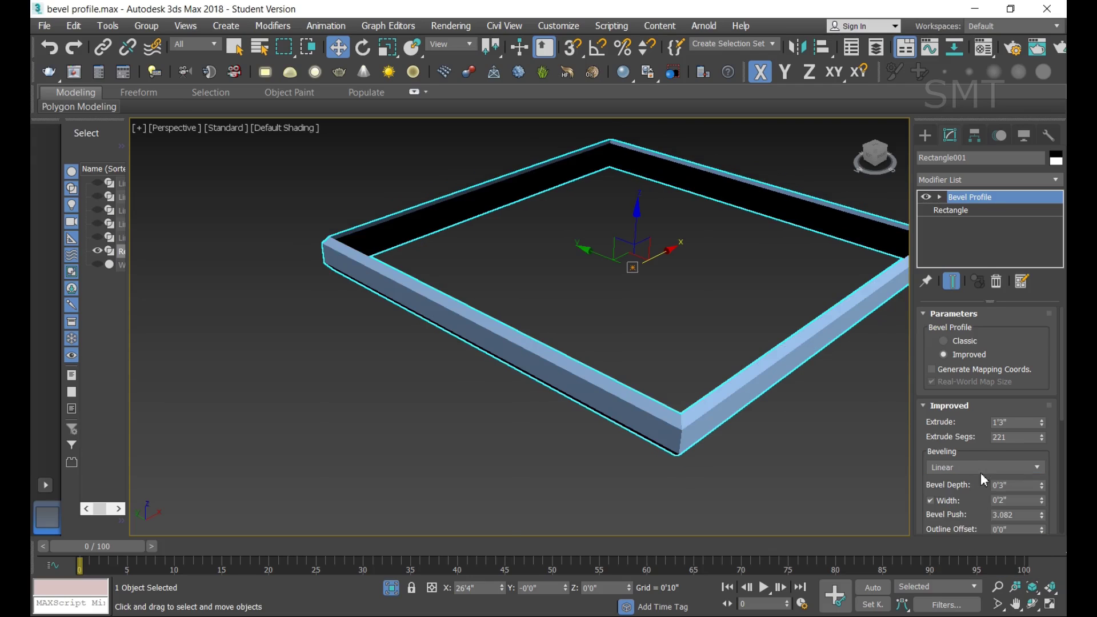
Step: Try the Ogee and ThreeStep presets, settling on TwoStep
click(980, 472)
click(947, 549)
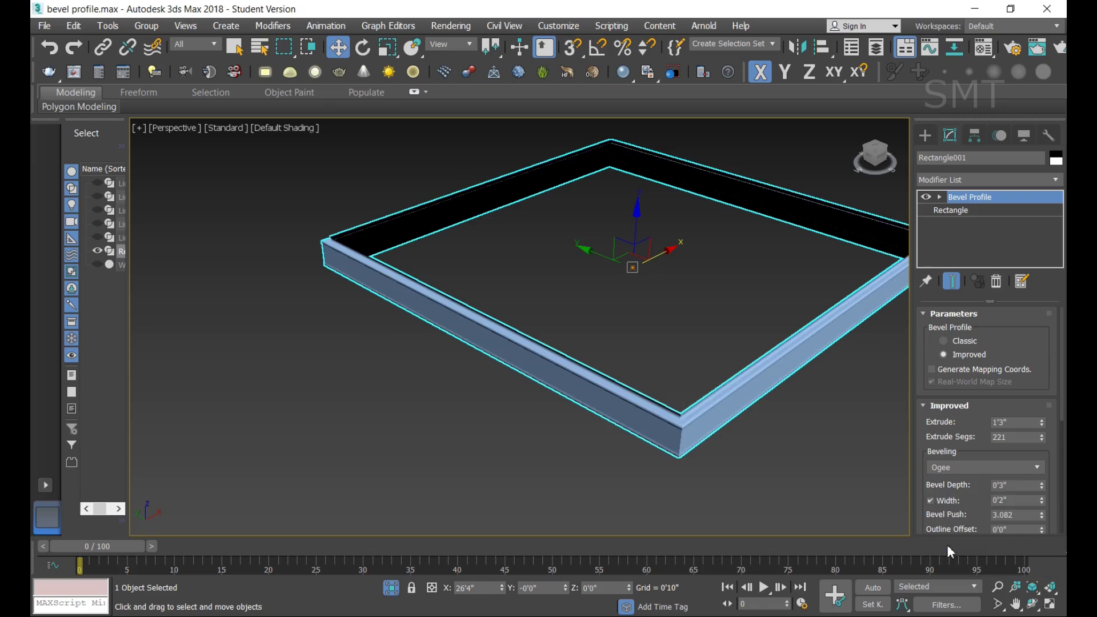
click(993, 472)
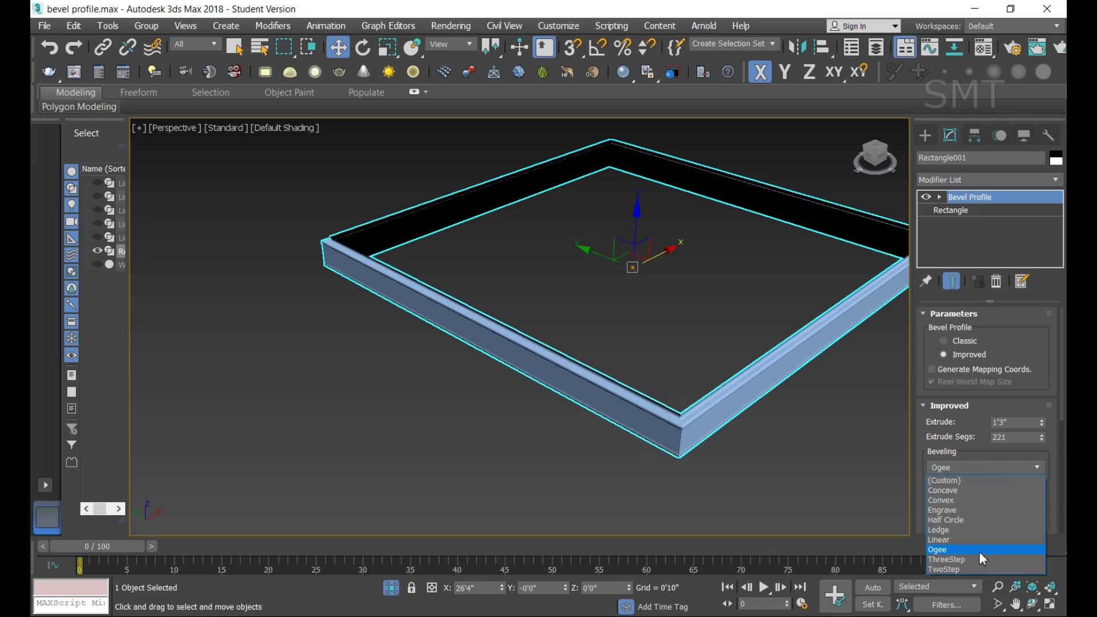
click(978, 557)
click(992, 472)
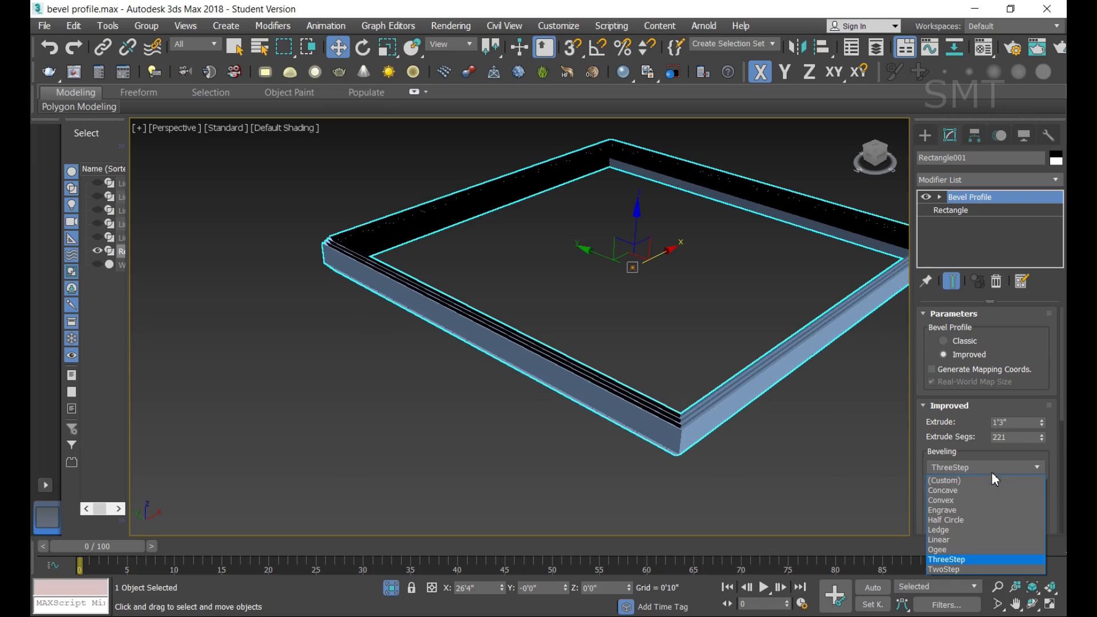
click(951, 570)
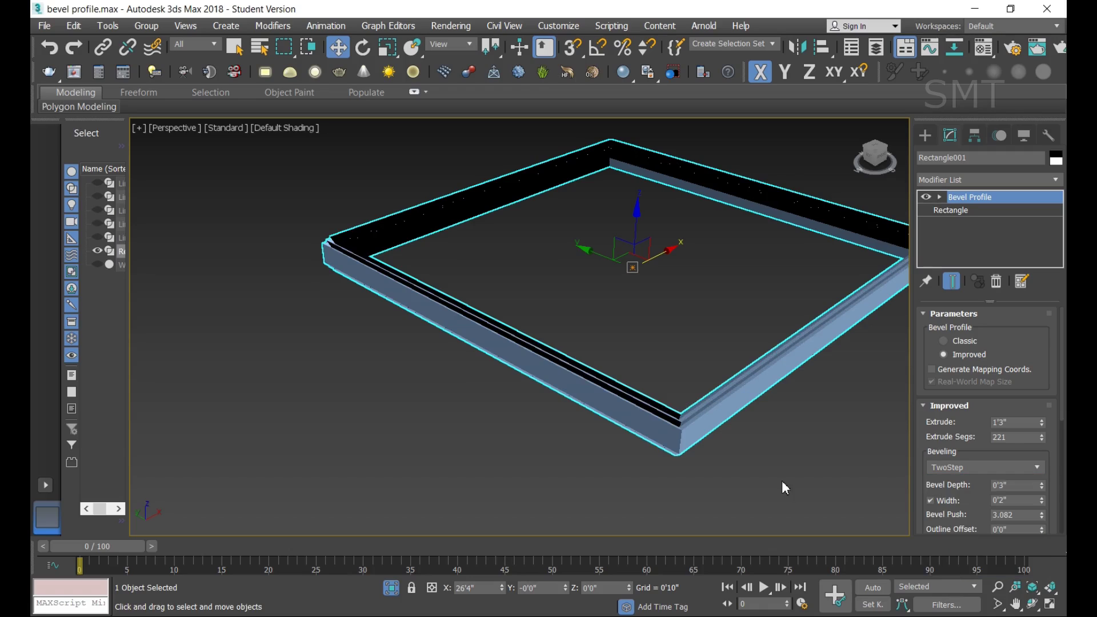
scroll(710, 399, up, 3)
Step: Zoom in on a corner of the TwoStep frame to inspect its stepped moulding
scroll(707, 433, up, 3)
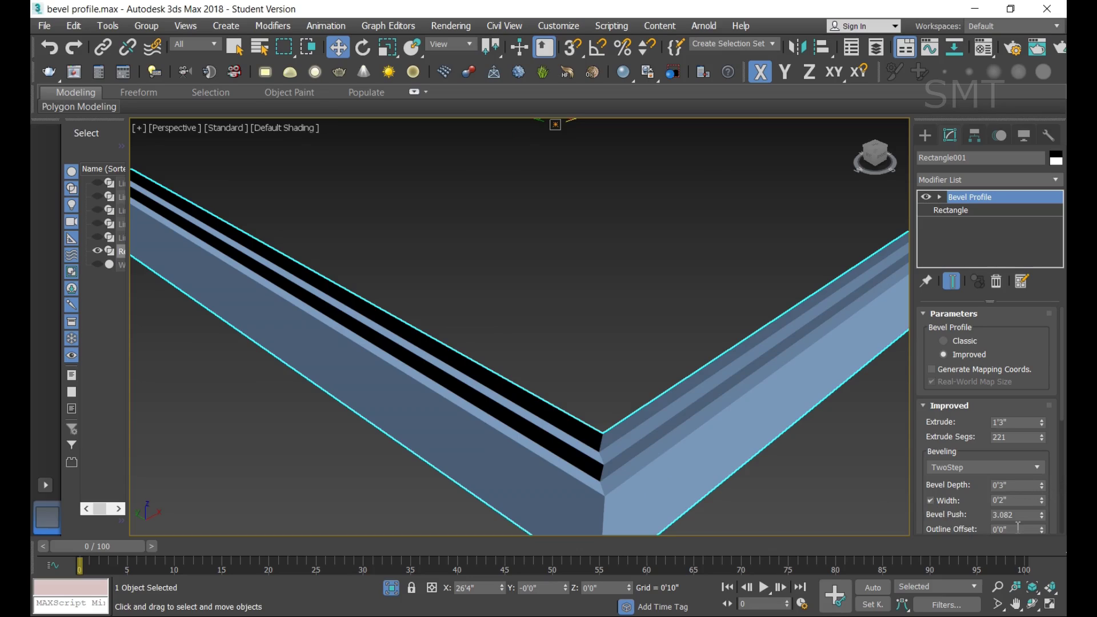
scroll(987, 494, down, 3)
scroll(992, 503, down, 2)
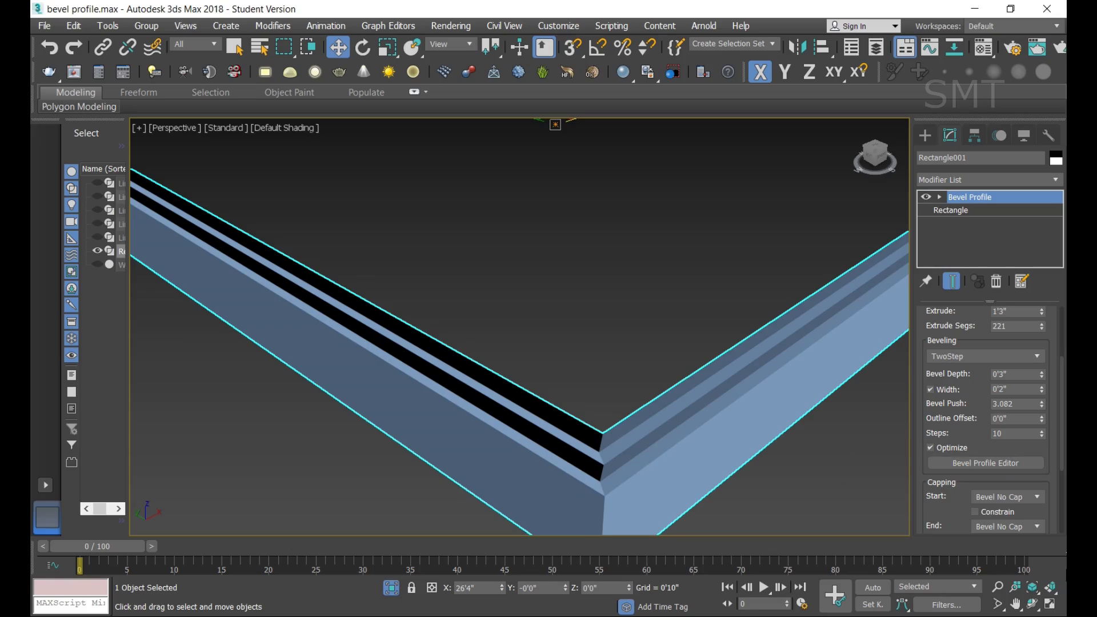
Step: Reshape the TwoStep curve into a Custom profile with a flat-bottomed notch in its top edge
click(1013, 464)
click(1014, 466)
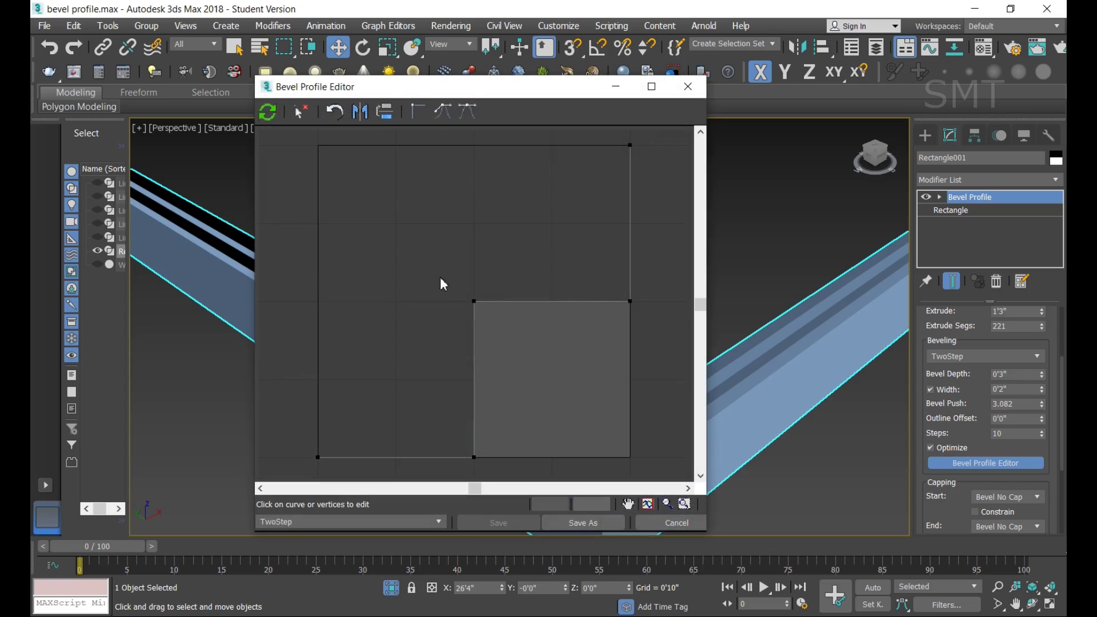
click(561, 304)
drag(560, 304, 506, 349)
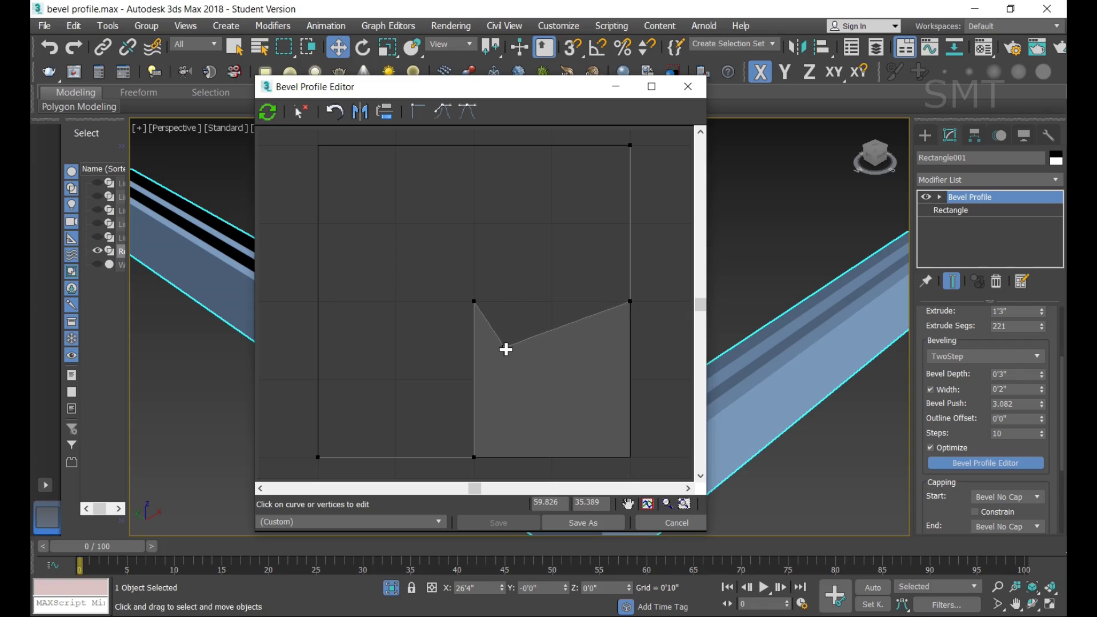
drag(582, 319, 583, 354)
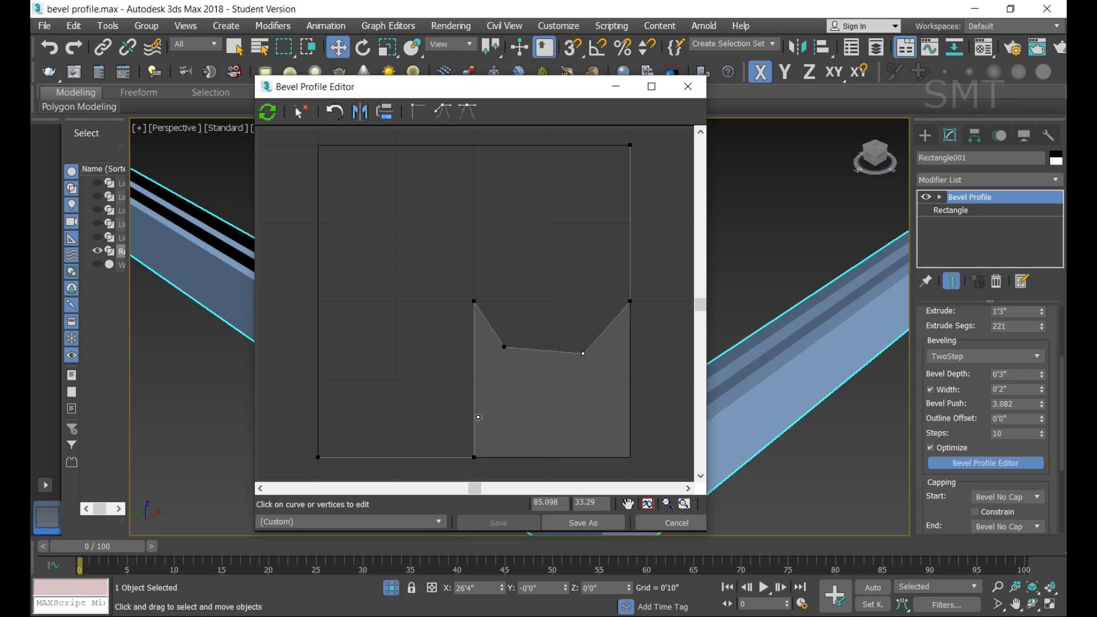
mouse_move(478, 418)
mouse_down()
mouse_move(507, 411)
mouse_move(466, 407)
mouse_up()
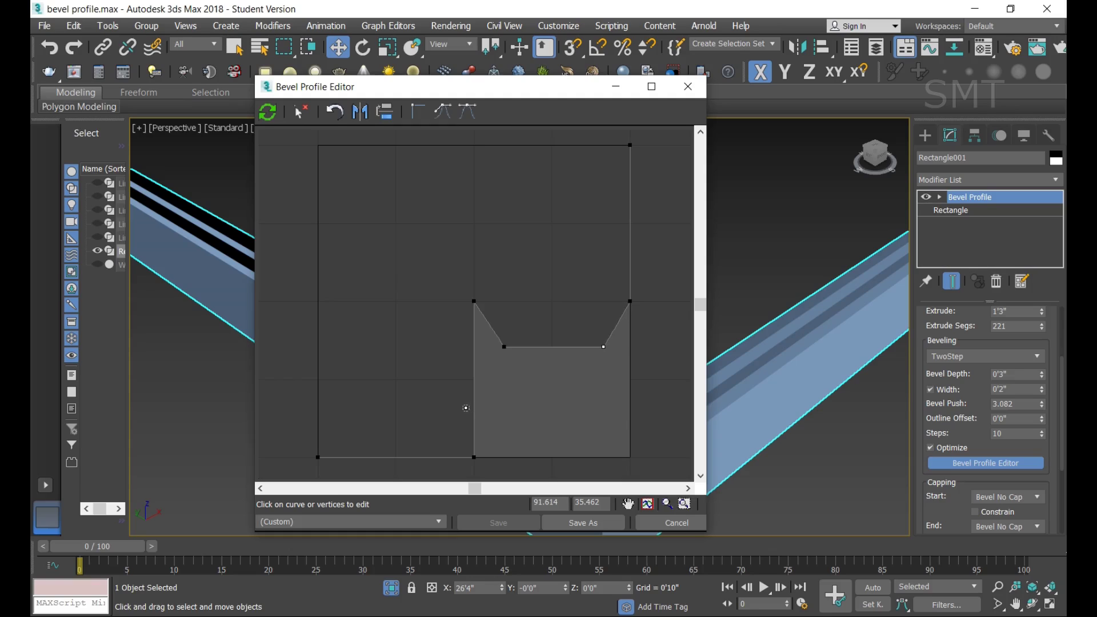
click(688, 86)
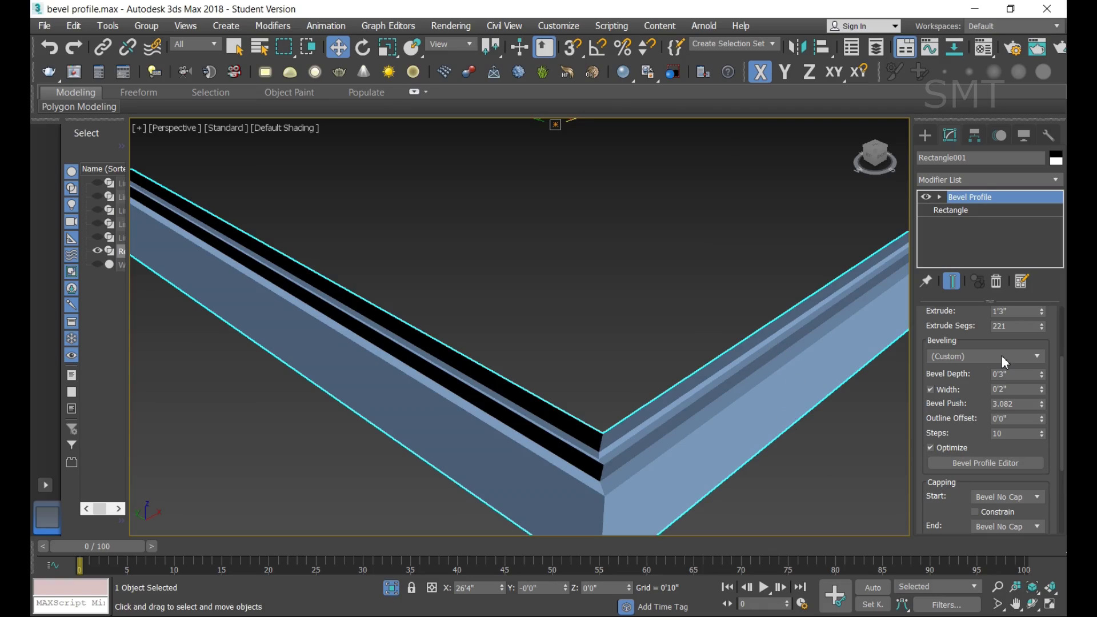
click(986, 464)
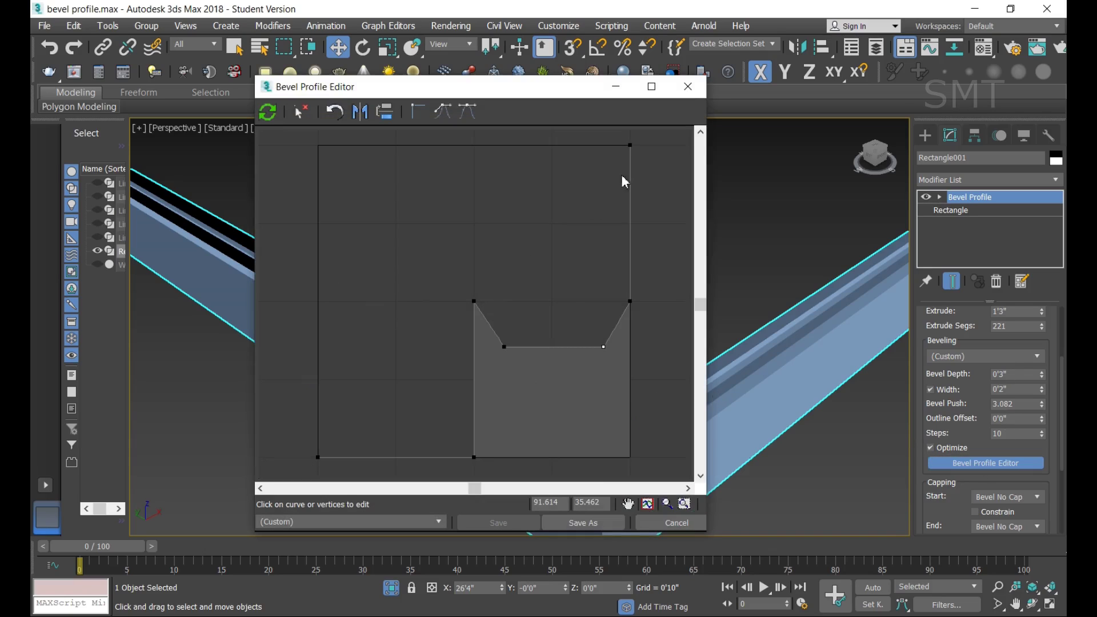
click(688, 89)
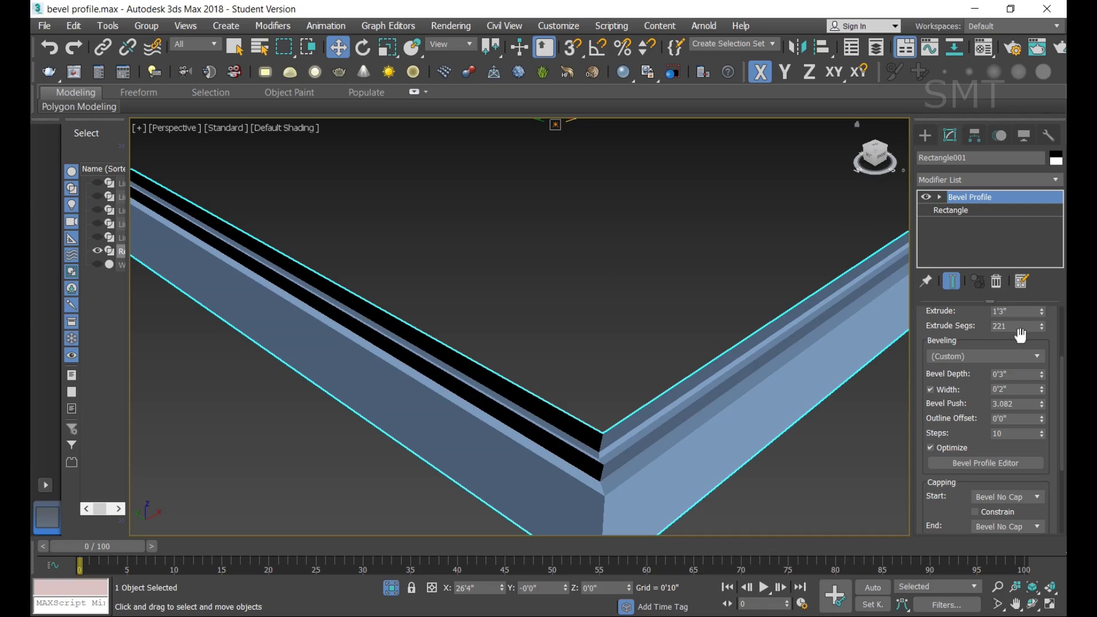
click(1002, 358)
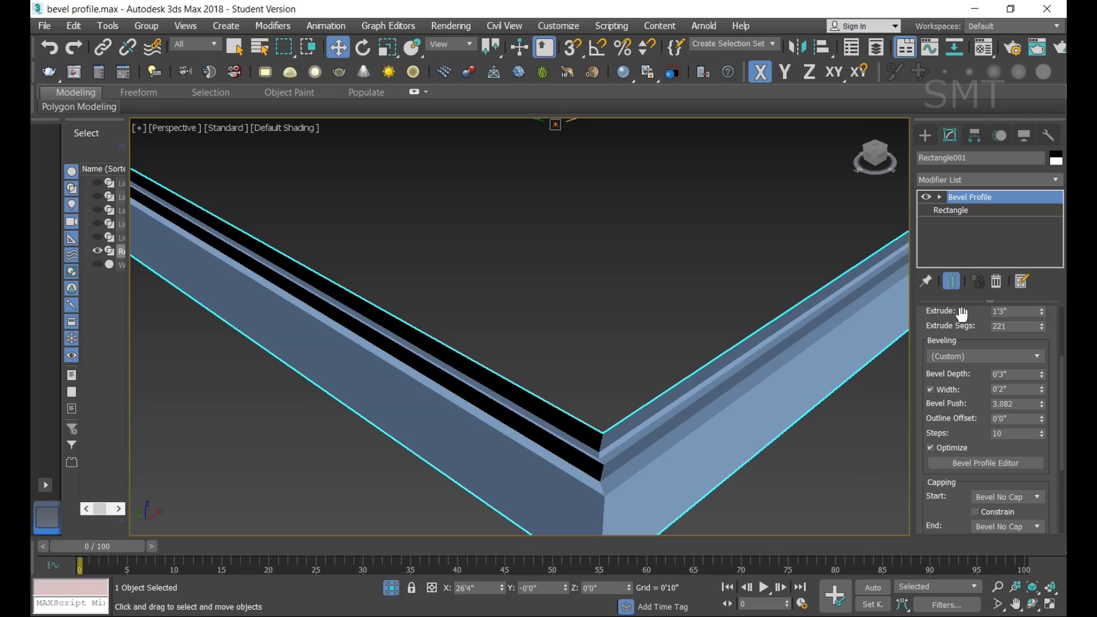
click(1003, 466)
mouse_move(1065, 486)
mouse_down()
mouse_move(1064, 532)
mouse_move(1064, 486)
mouse_up()
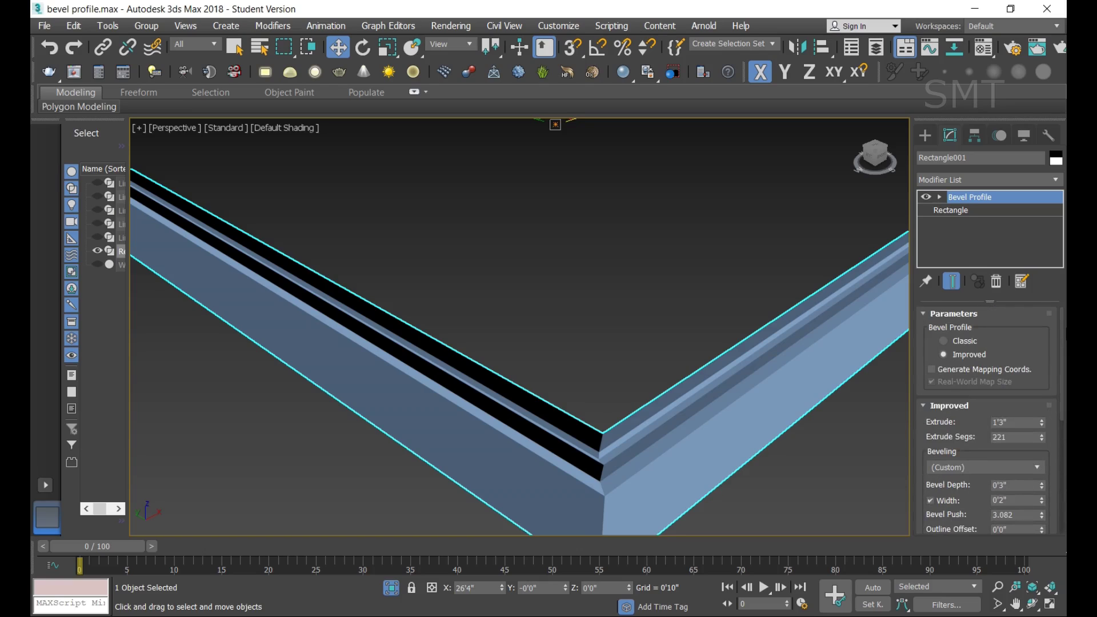